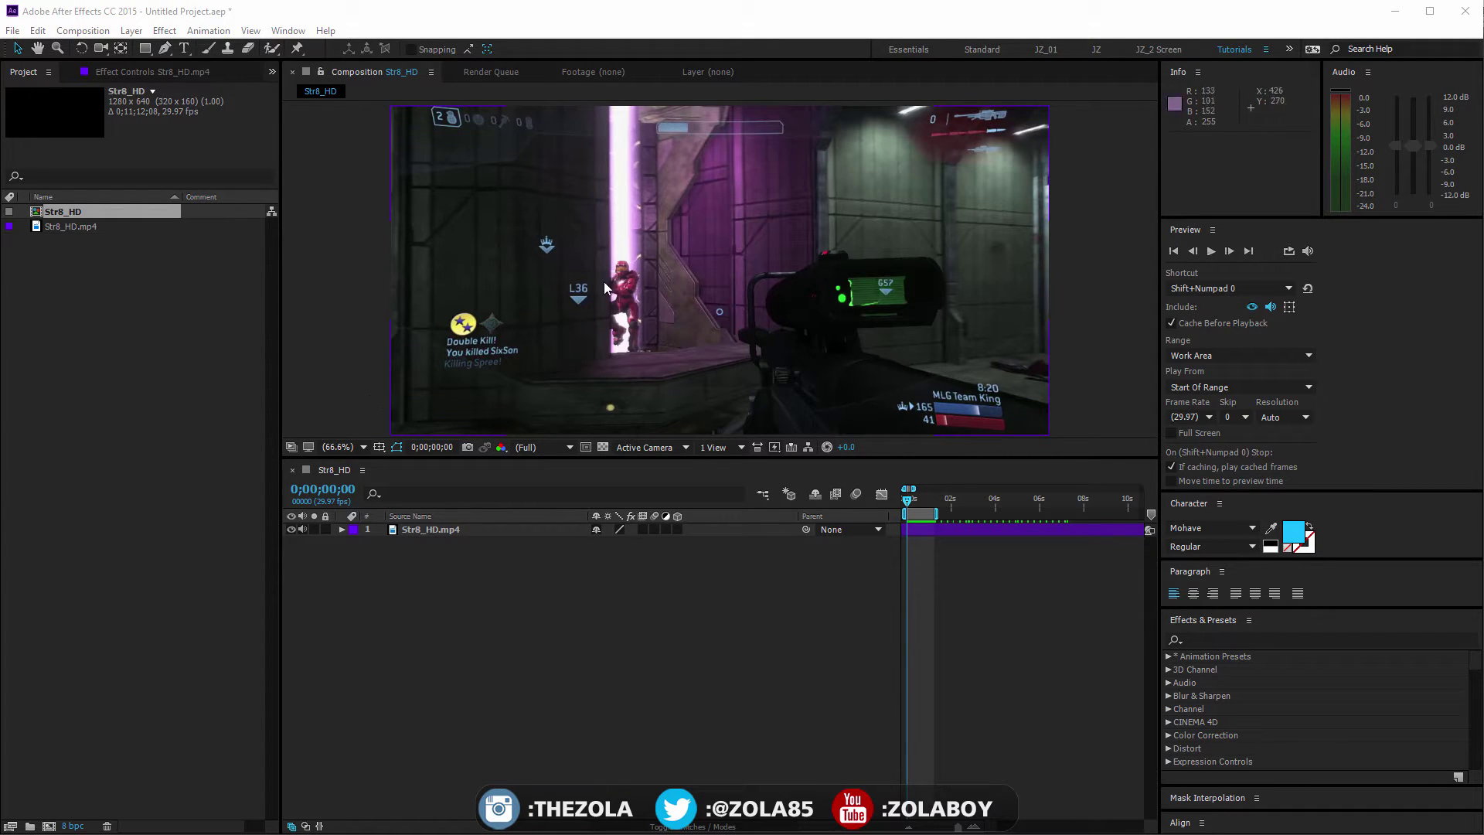
Zoom the timeline out to show the whole clip and return to the first frame
drag(938, 514, 1035, 513)
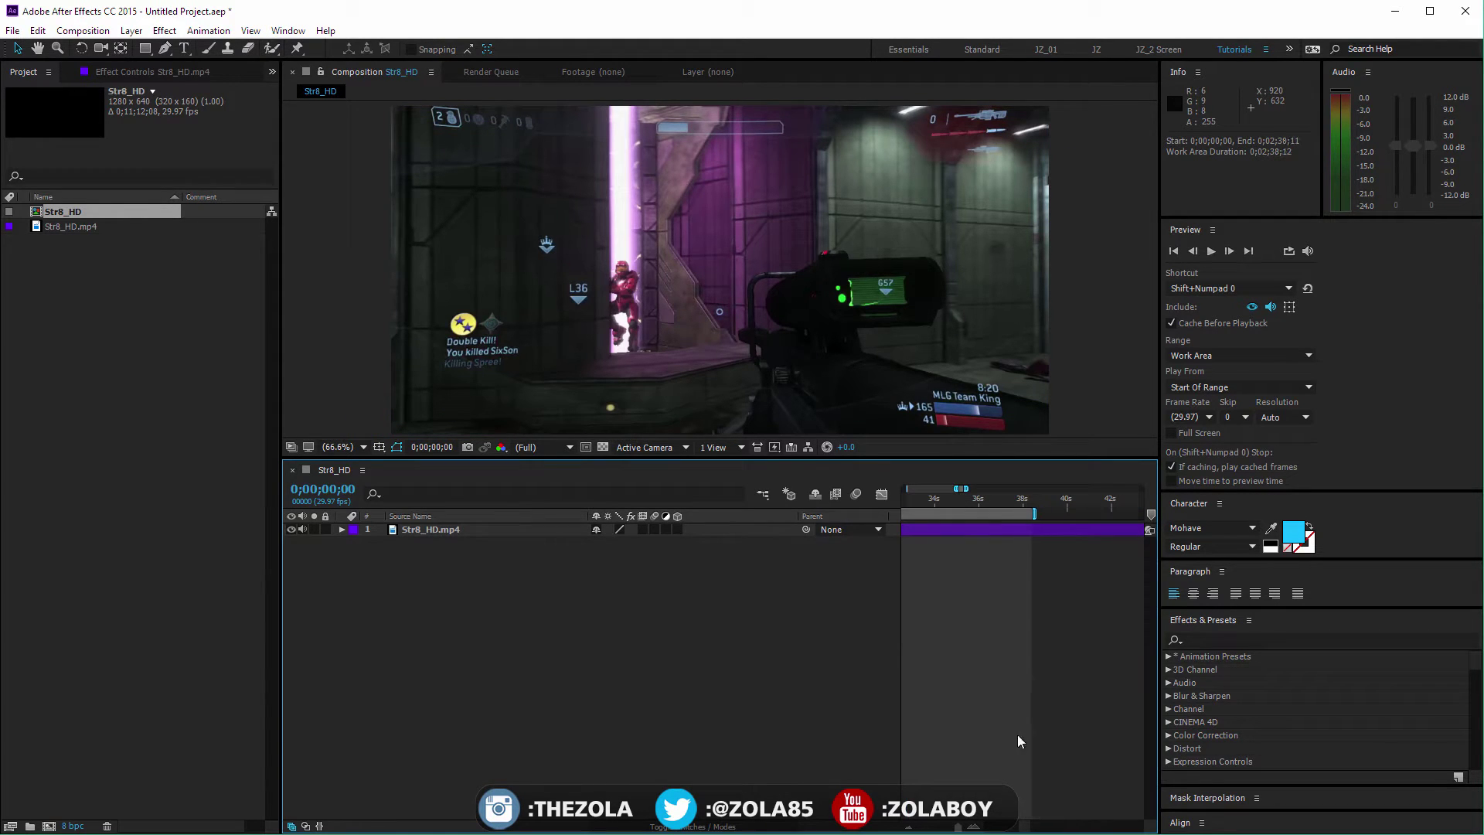
drag(949, 829, 899, 826)
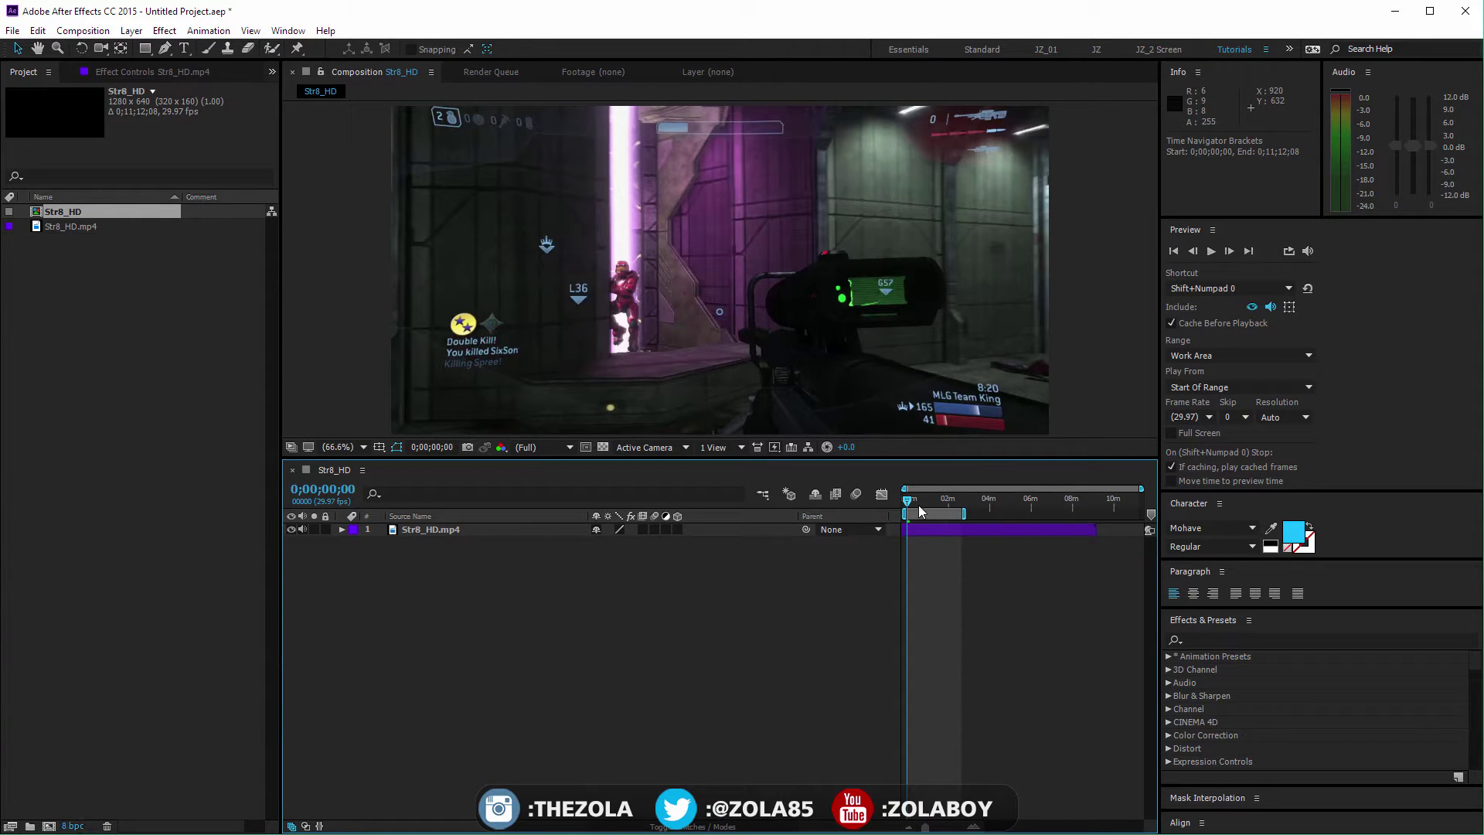
drag(908, 505, 903, 505)
key(equal)
key(equal)
key(equal)
key(equal)
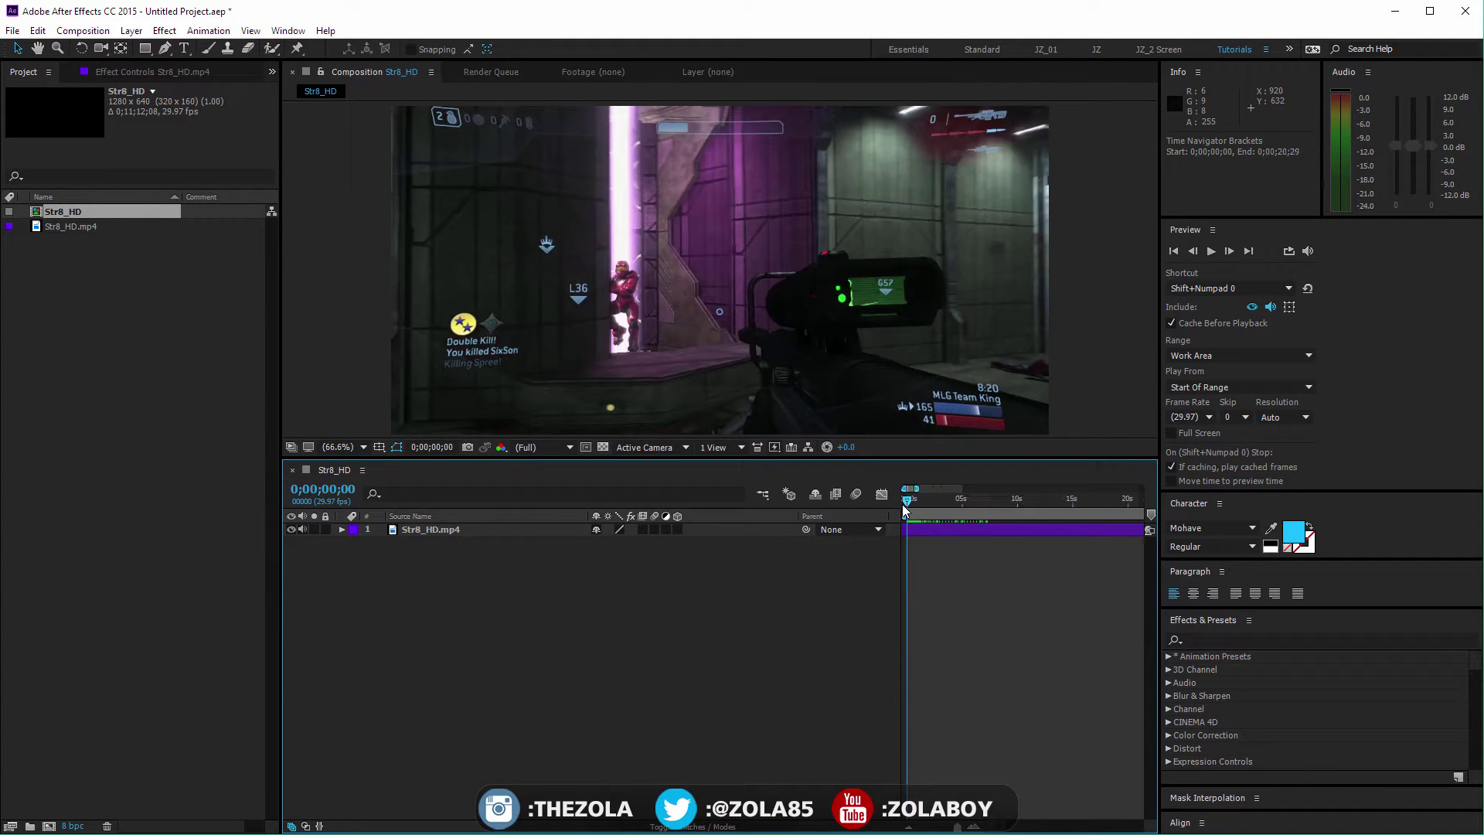
key(equal)
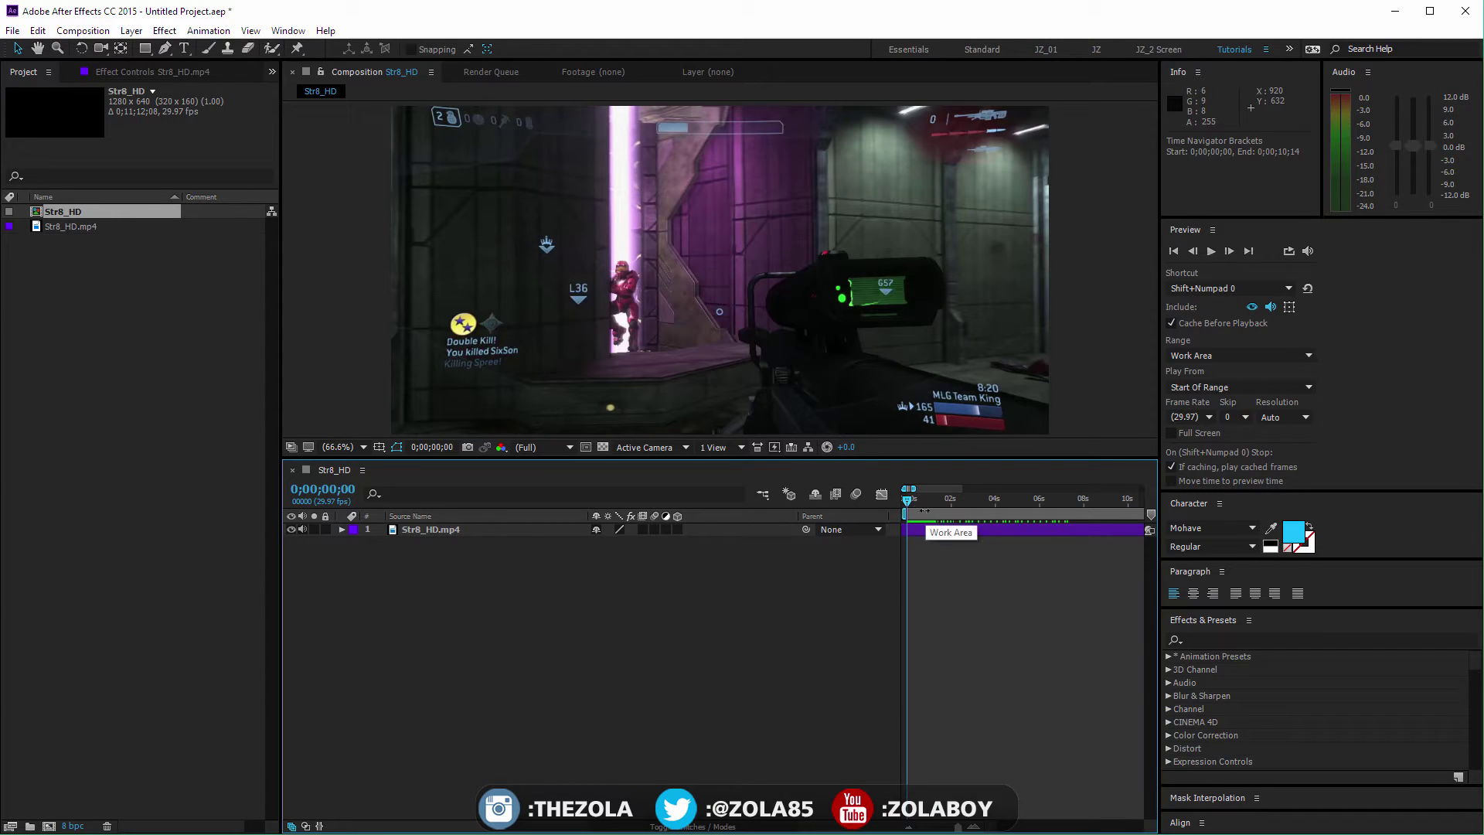
End the work area at 0;00;01;09 and preview that opening stretch
drag(907, 501, 938, 494)
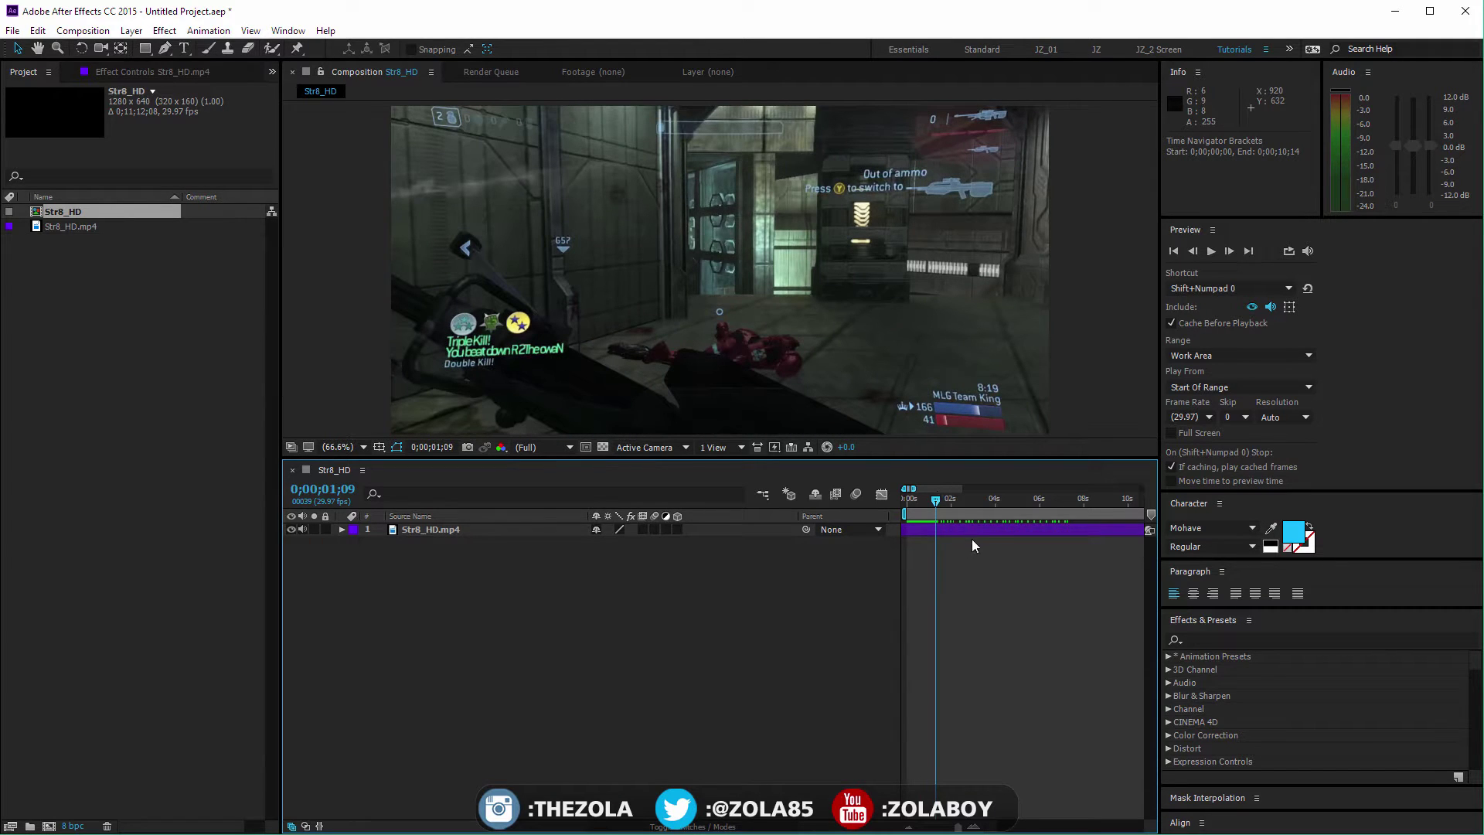
key(n)
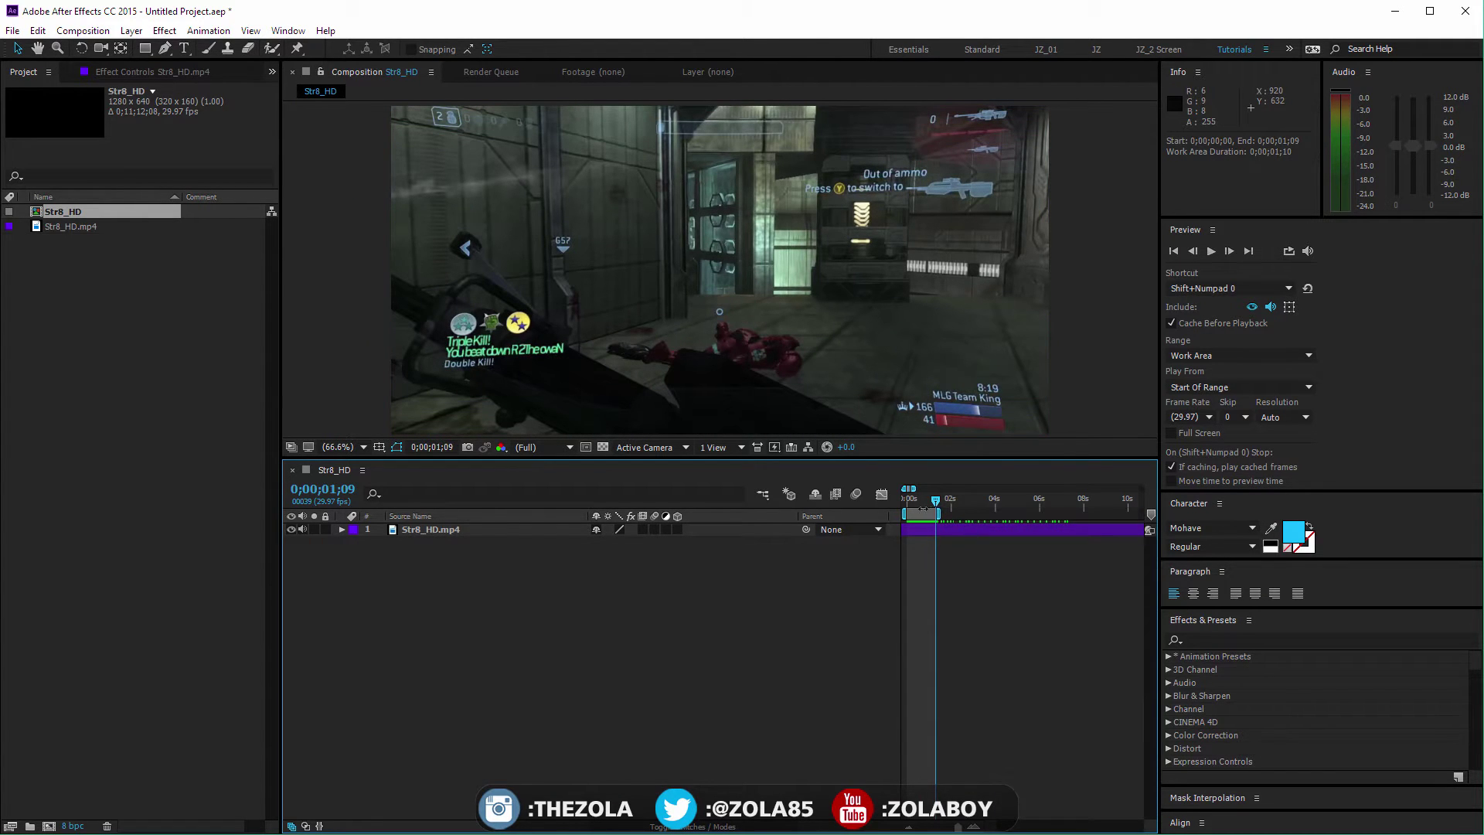
key(space)
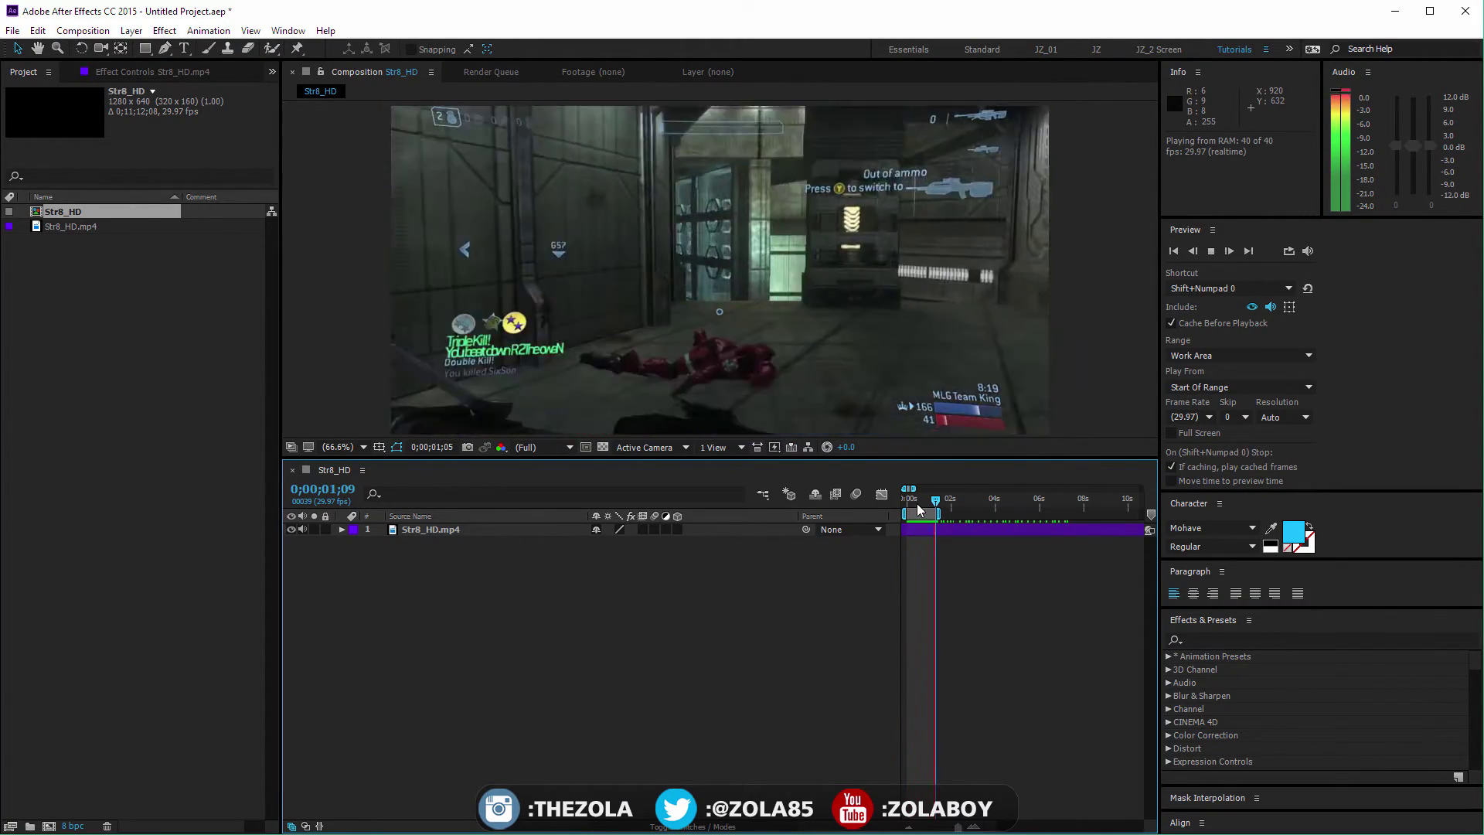
Trim the Str8_HD comp to its work area (0;00;01;10 long) and play it back
click(910, 500)
click(915, 500)
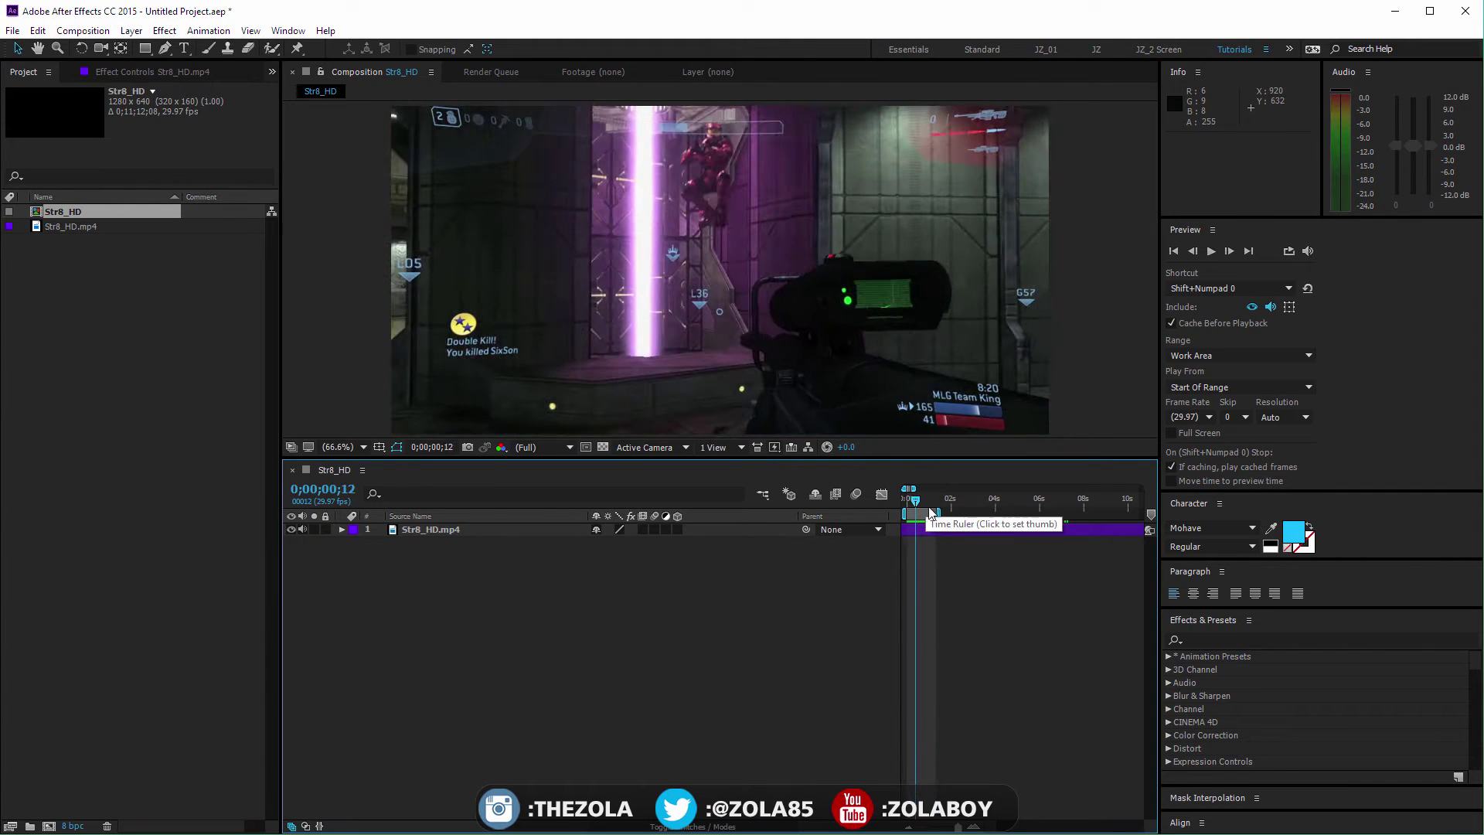
right_click(916, 512)
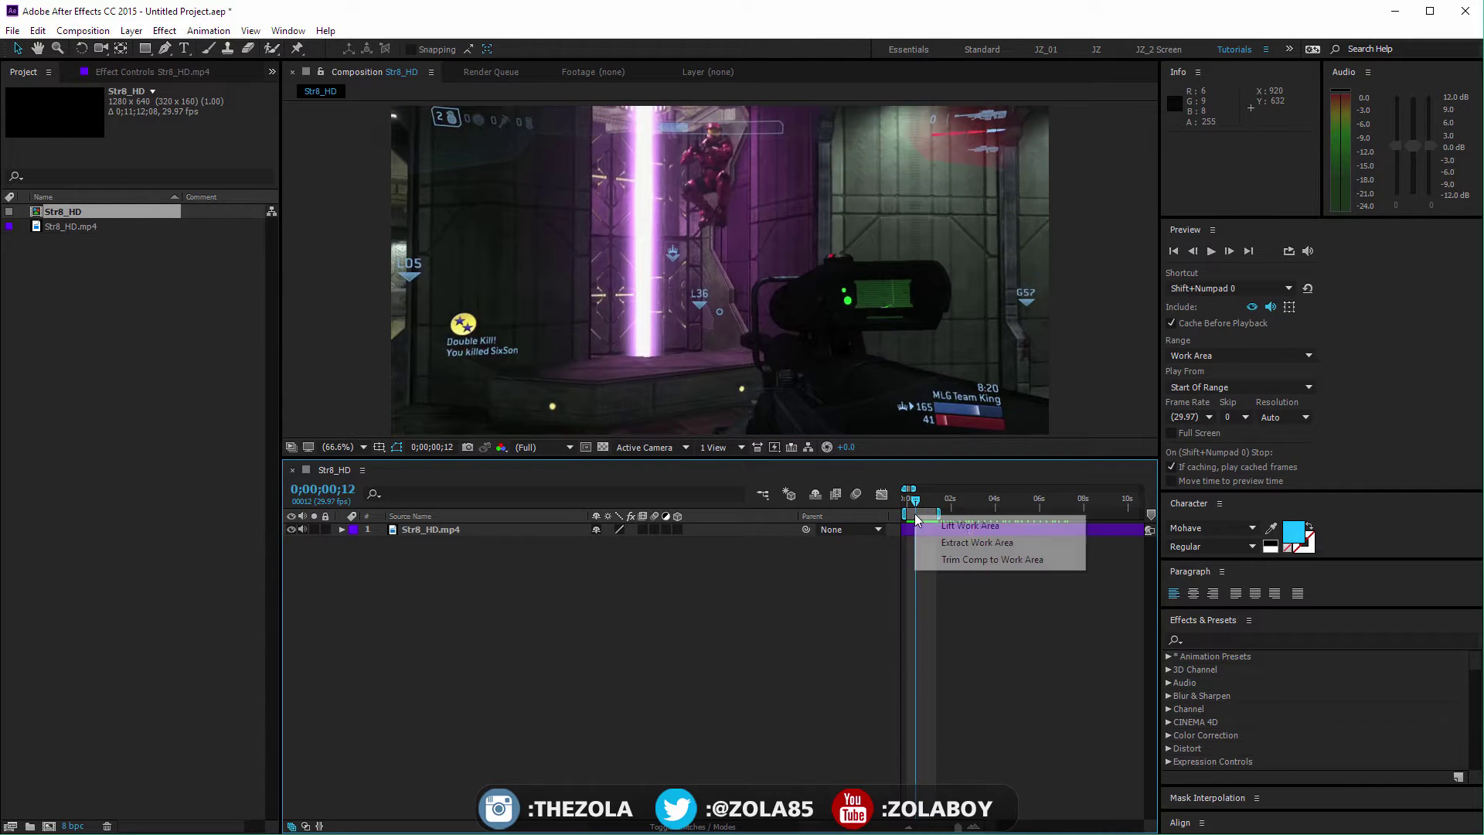
click(974, 559)
key(space)
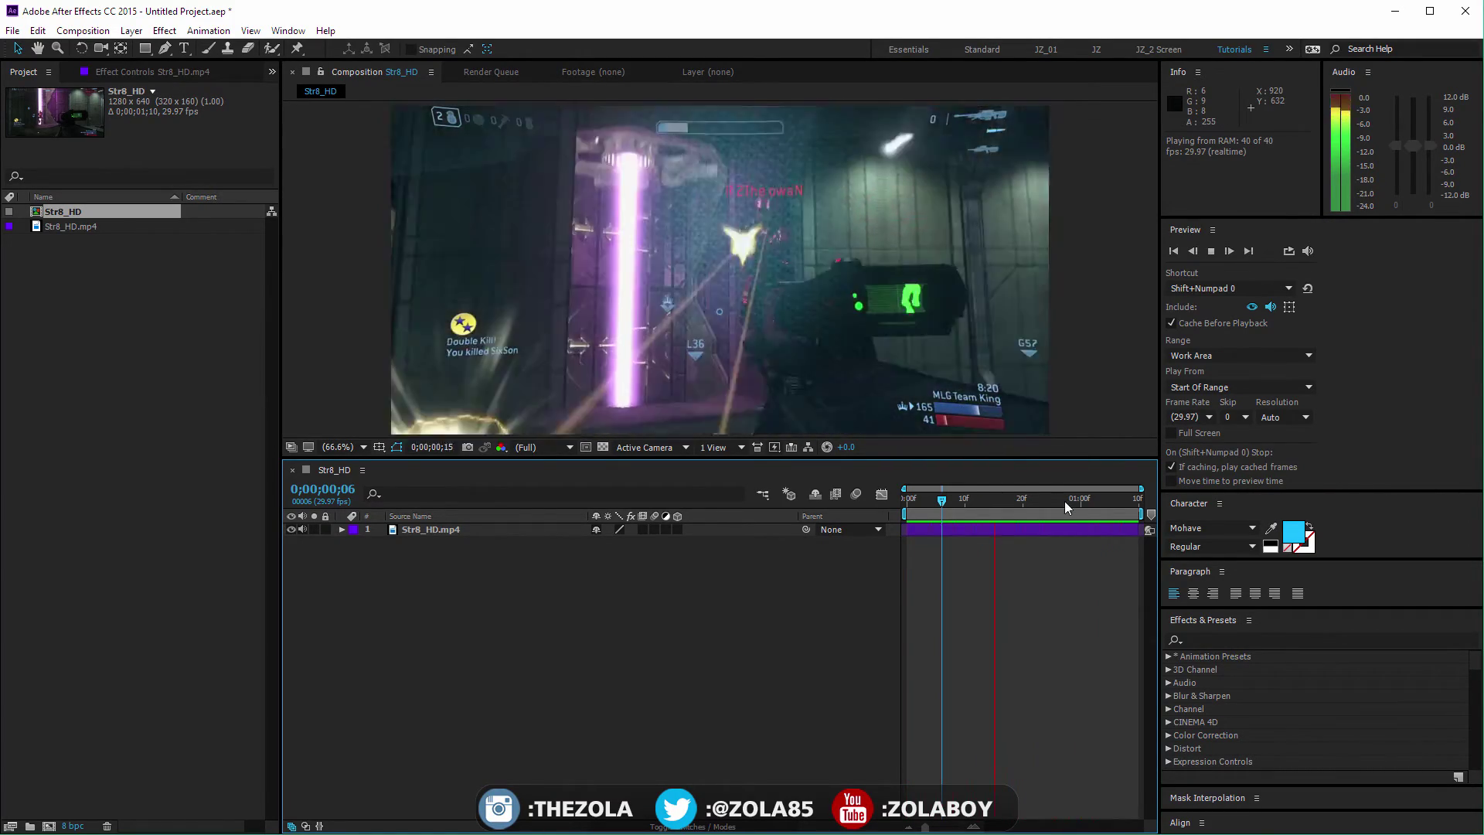
drag(1065, 502, 914, 484)
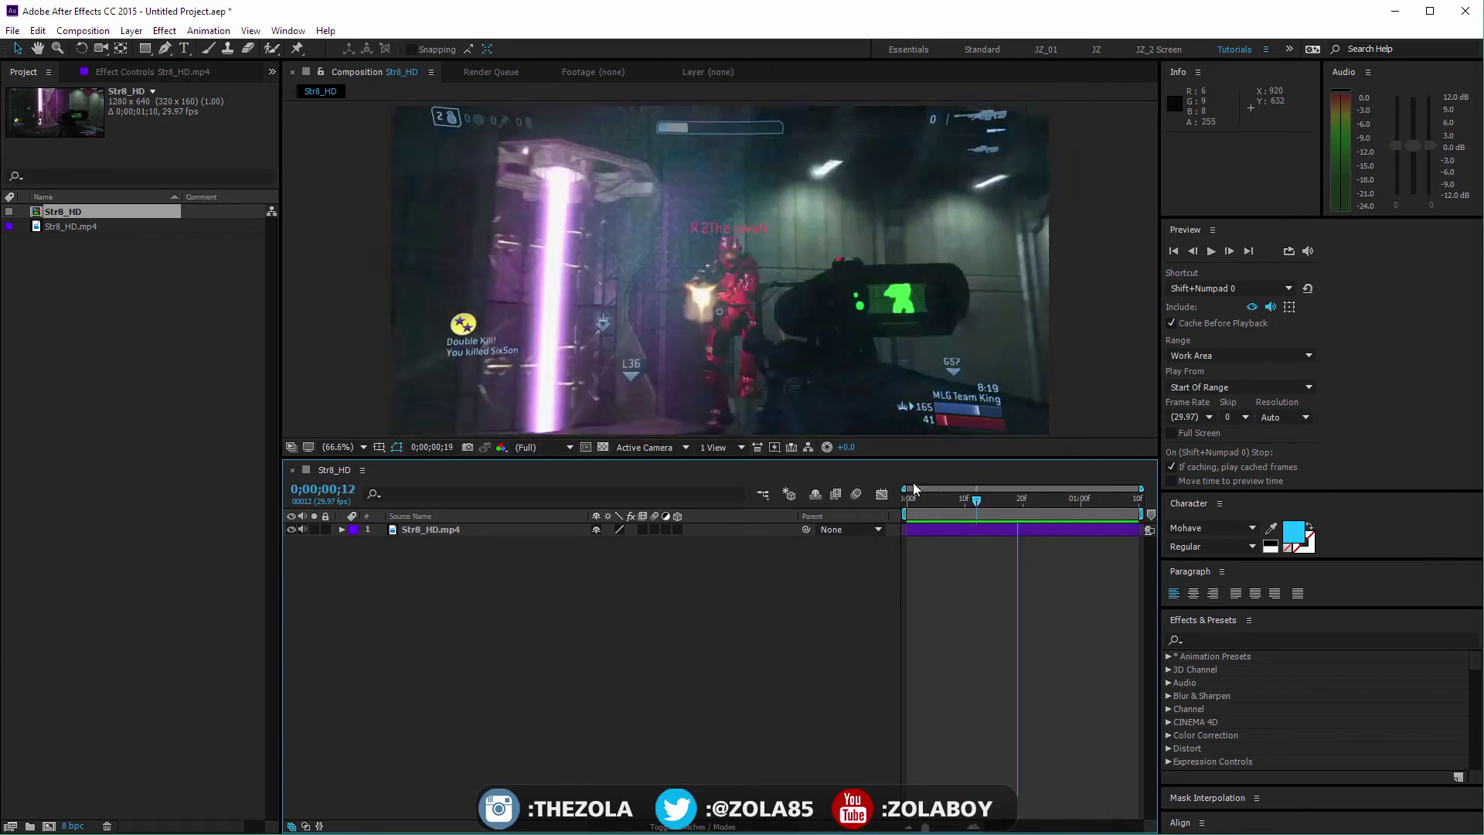
key(space)
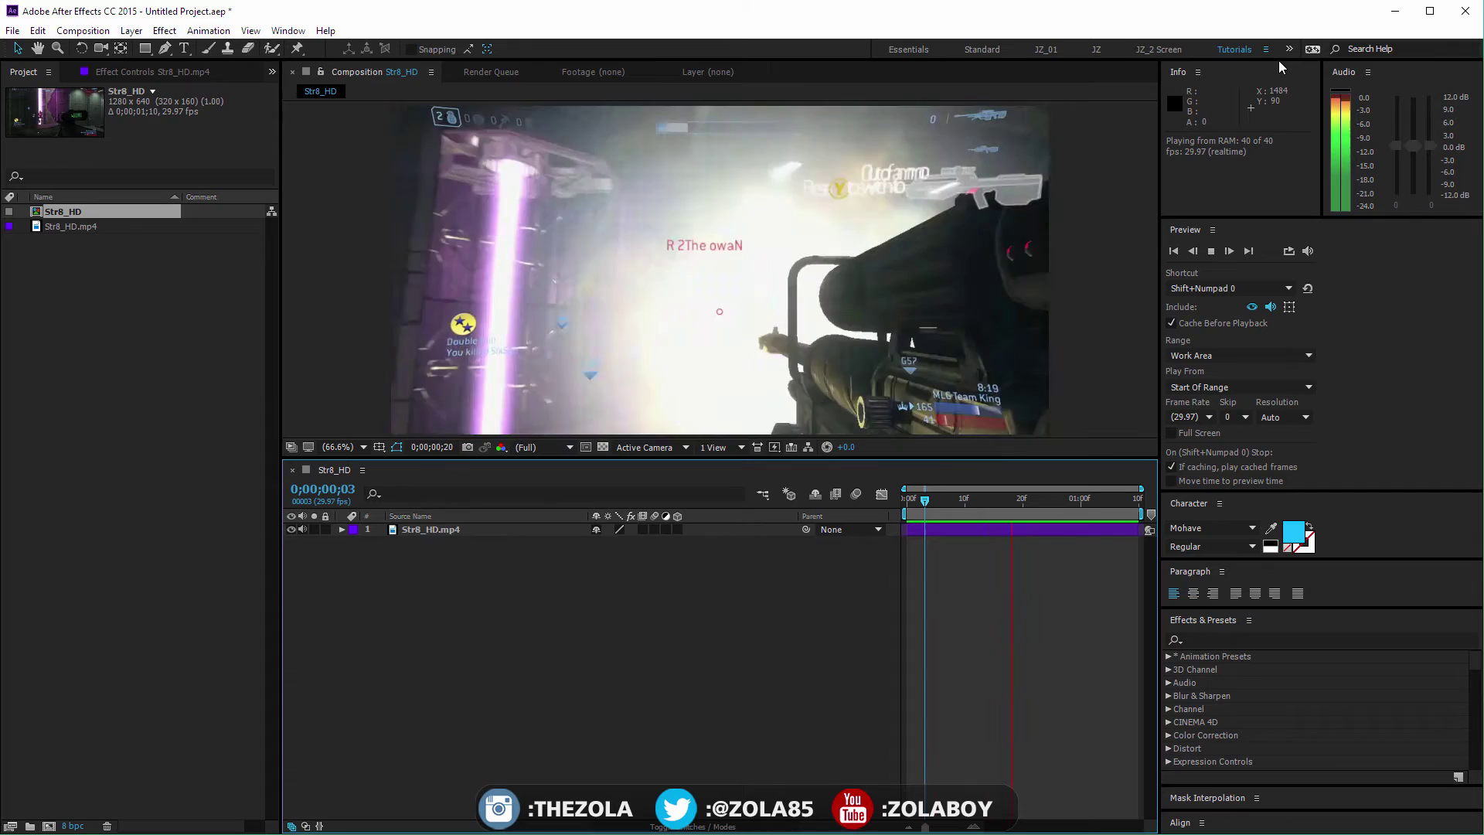
key(space)
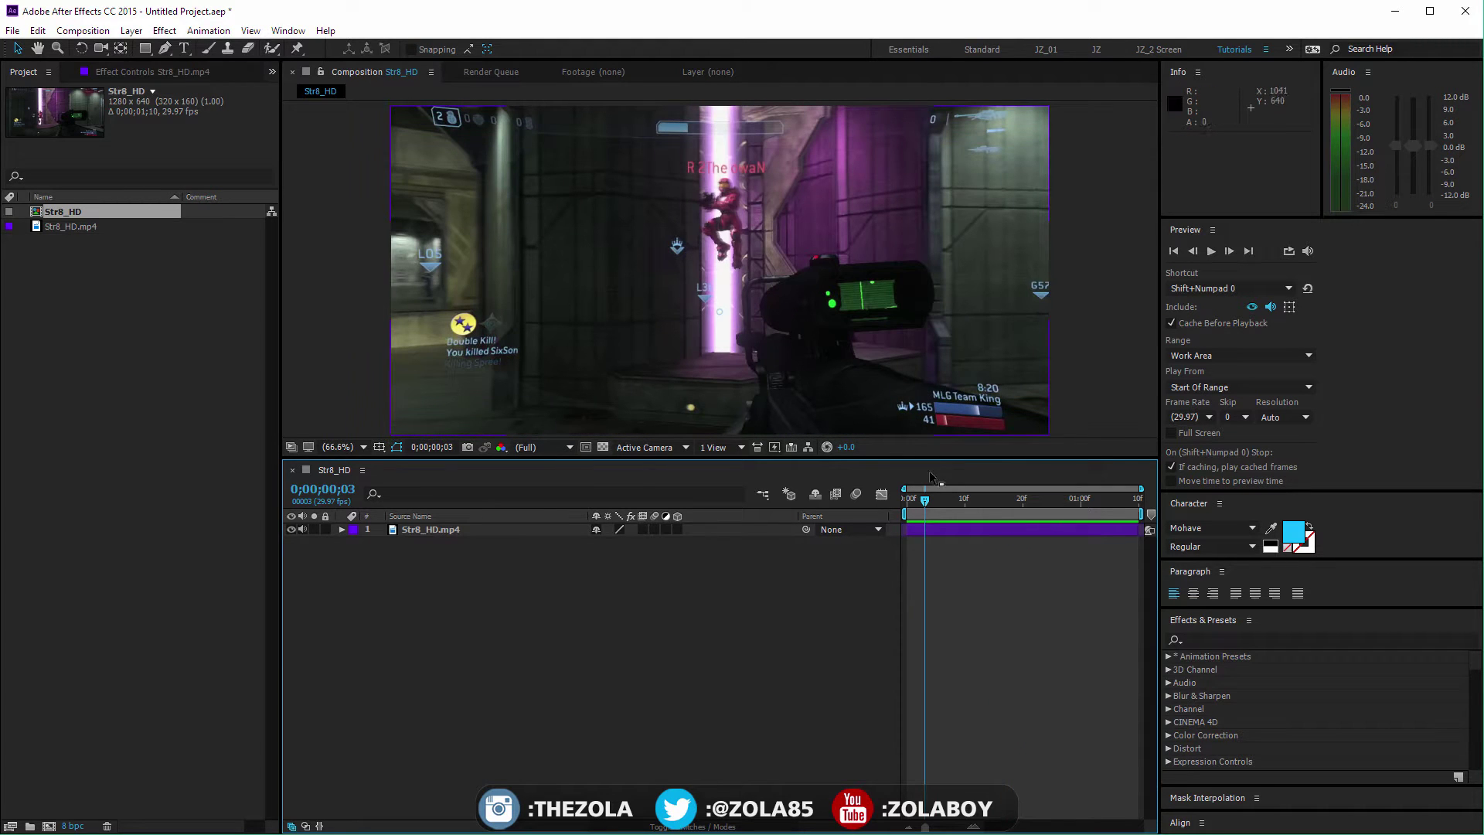
drag(920, 504, 933, 496)
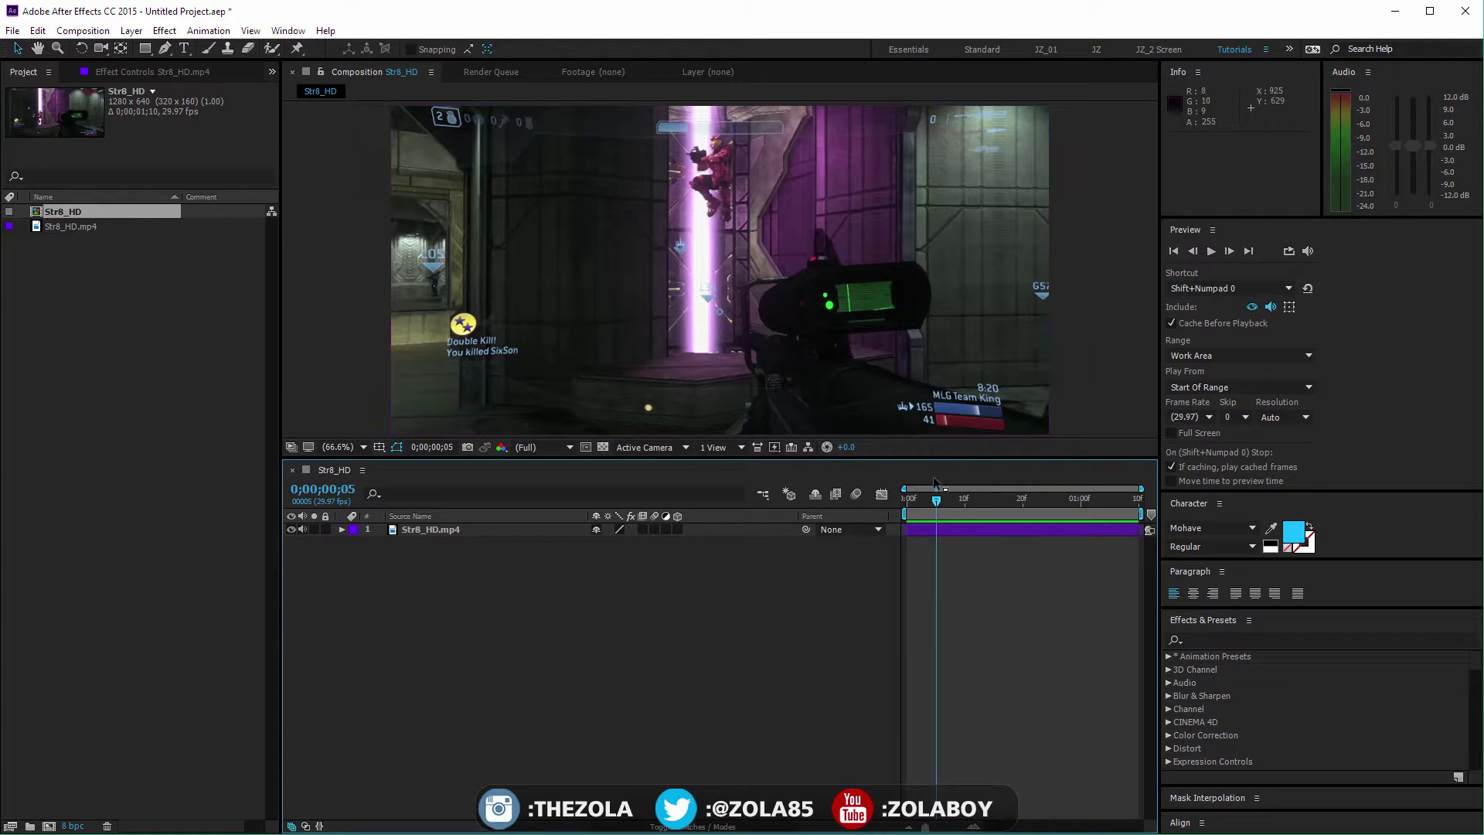
mouse_move(947, 504)
mouse_down()
mouse_move(922, 502)
mouse_move(1008, 508)
mouse_move(959, 507)
mouse_up()
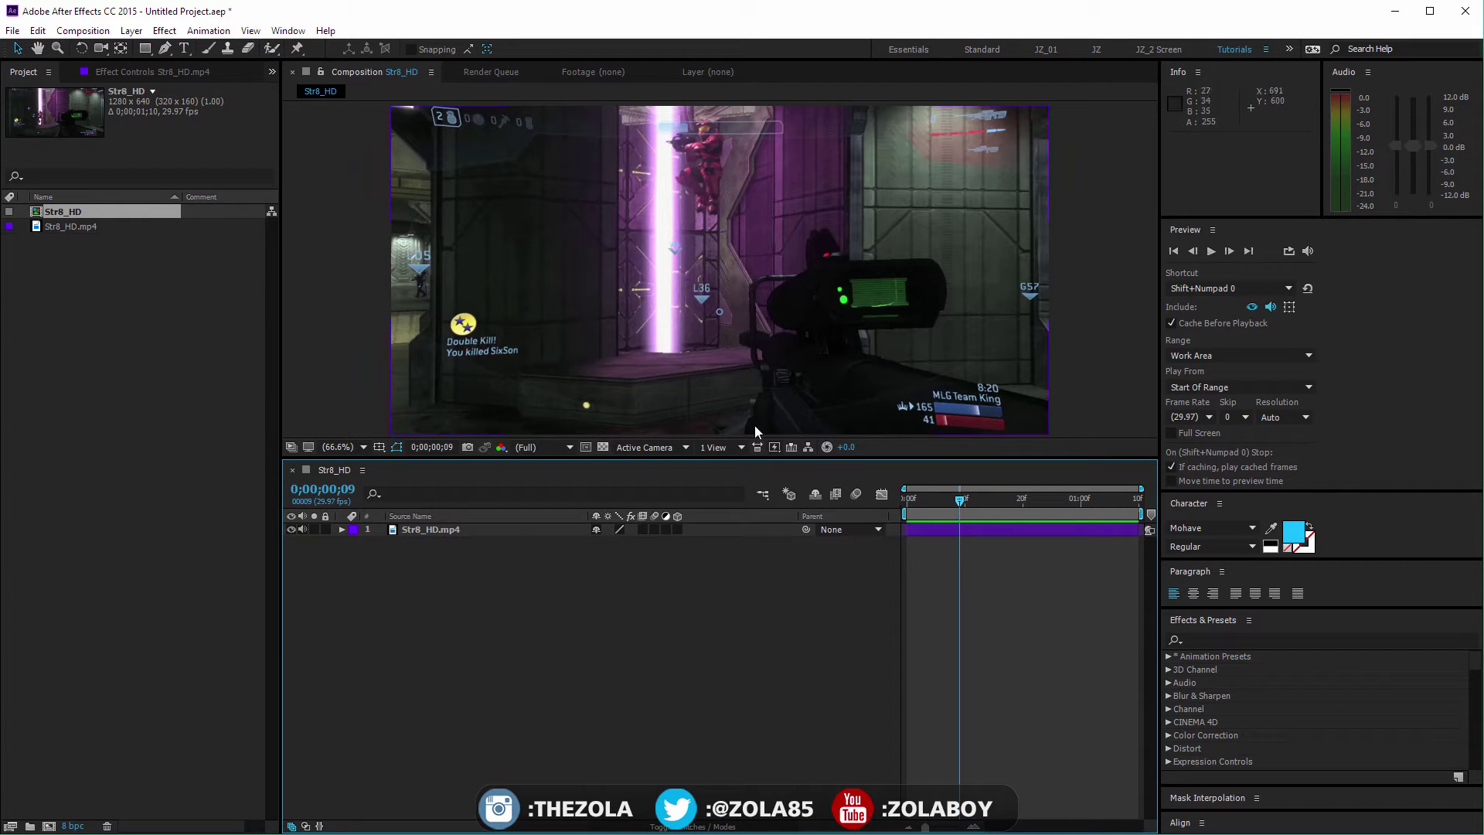
mouse_move(931, 499)
mouse_down()
mouse_move(907, 504)
mouse_move(957, 495)
mouse_move(1126, 524)
mouse_move(879, 510)
mouse_move(980, 501)
mouse_move(915, 499)
mouse_move(958, 493)
mouse_move(944, 497)
mouse_up()
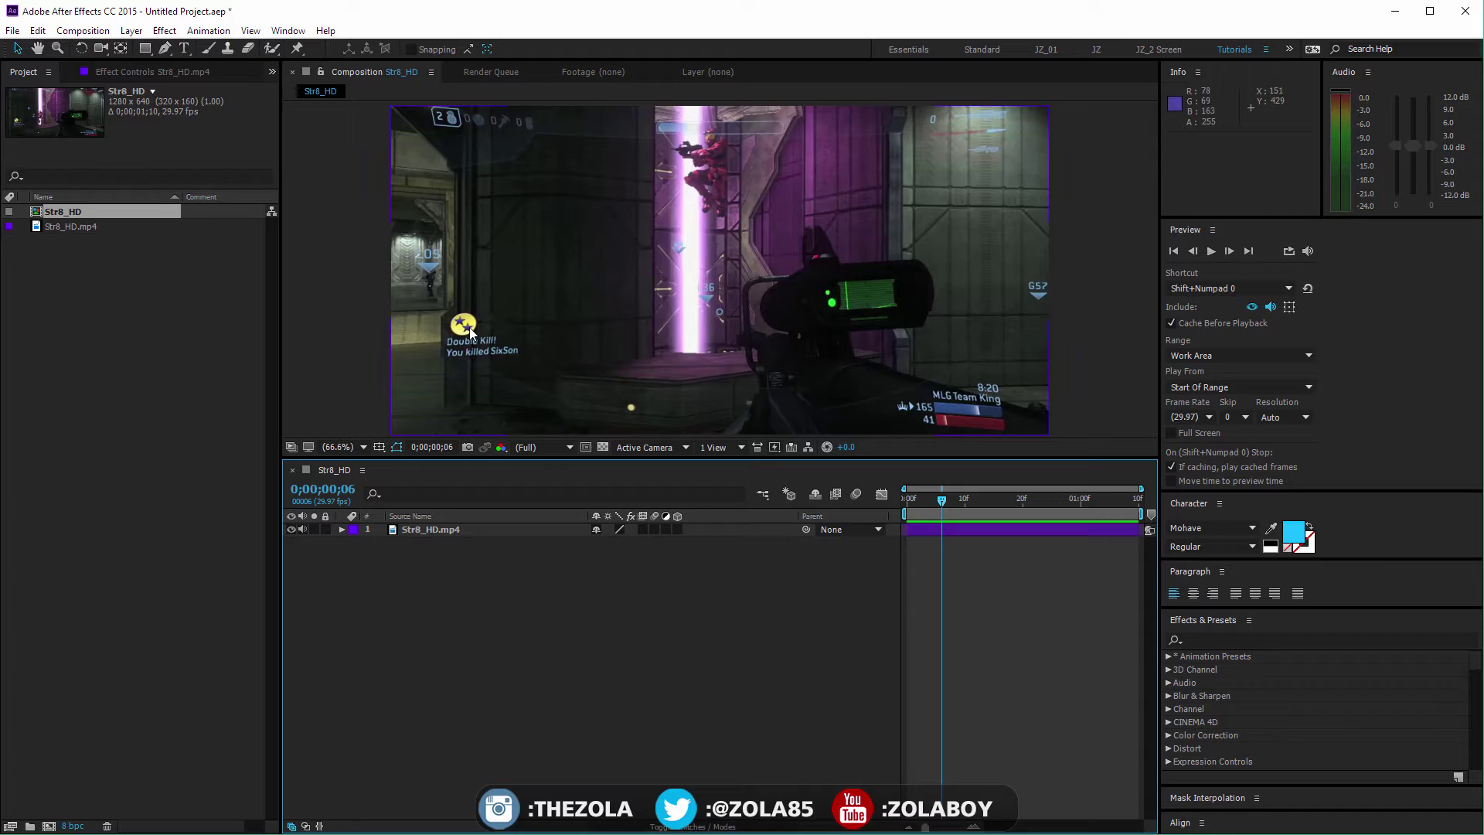
View the comp at 100%, pan the footage down-left, and select the Str8_HD.mp4 layer
key(slash)
key(h)
drag(749, 267, 683, 306)
key(v)
click(433, 531)
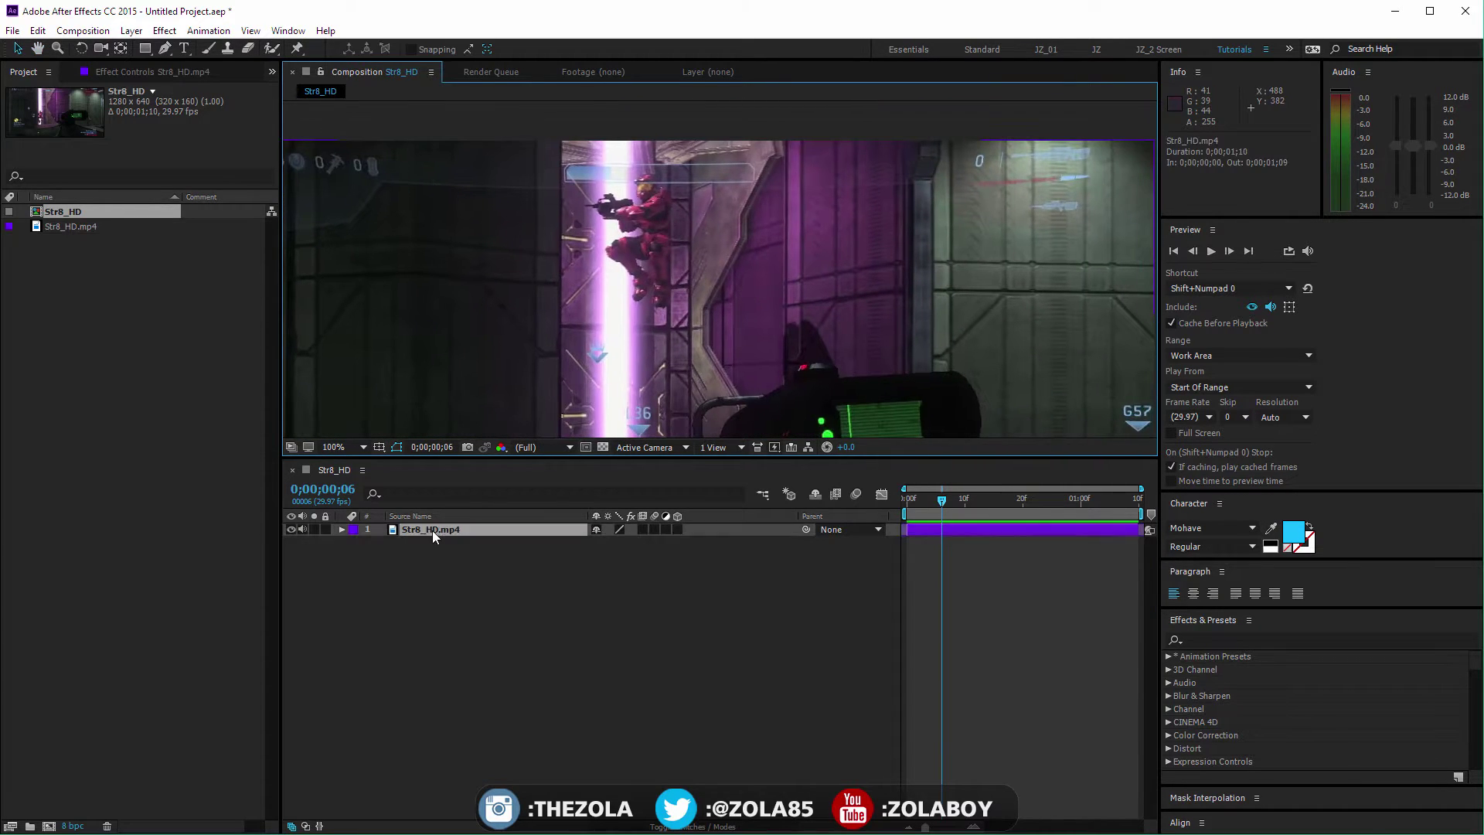
Enable RotoBezier, zoom the viewer to 200%, and centre the red soldier
click(165, 49)
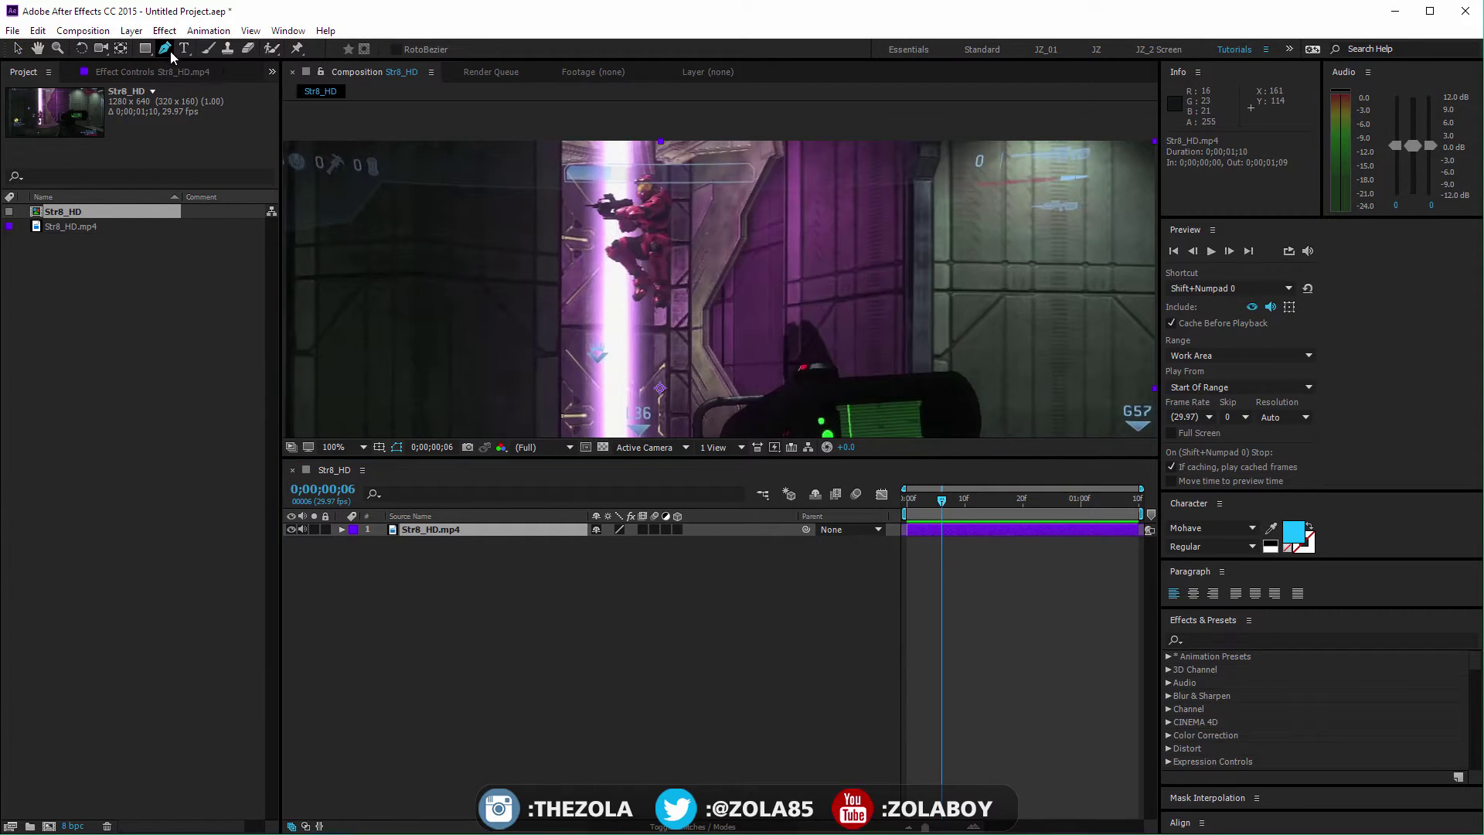
scroll(640, 249, up, 1)
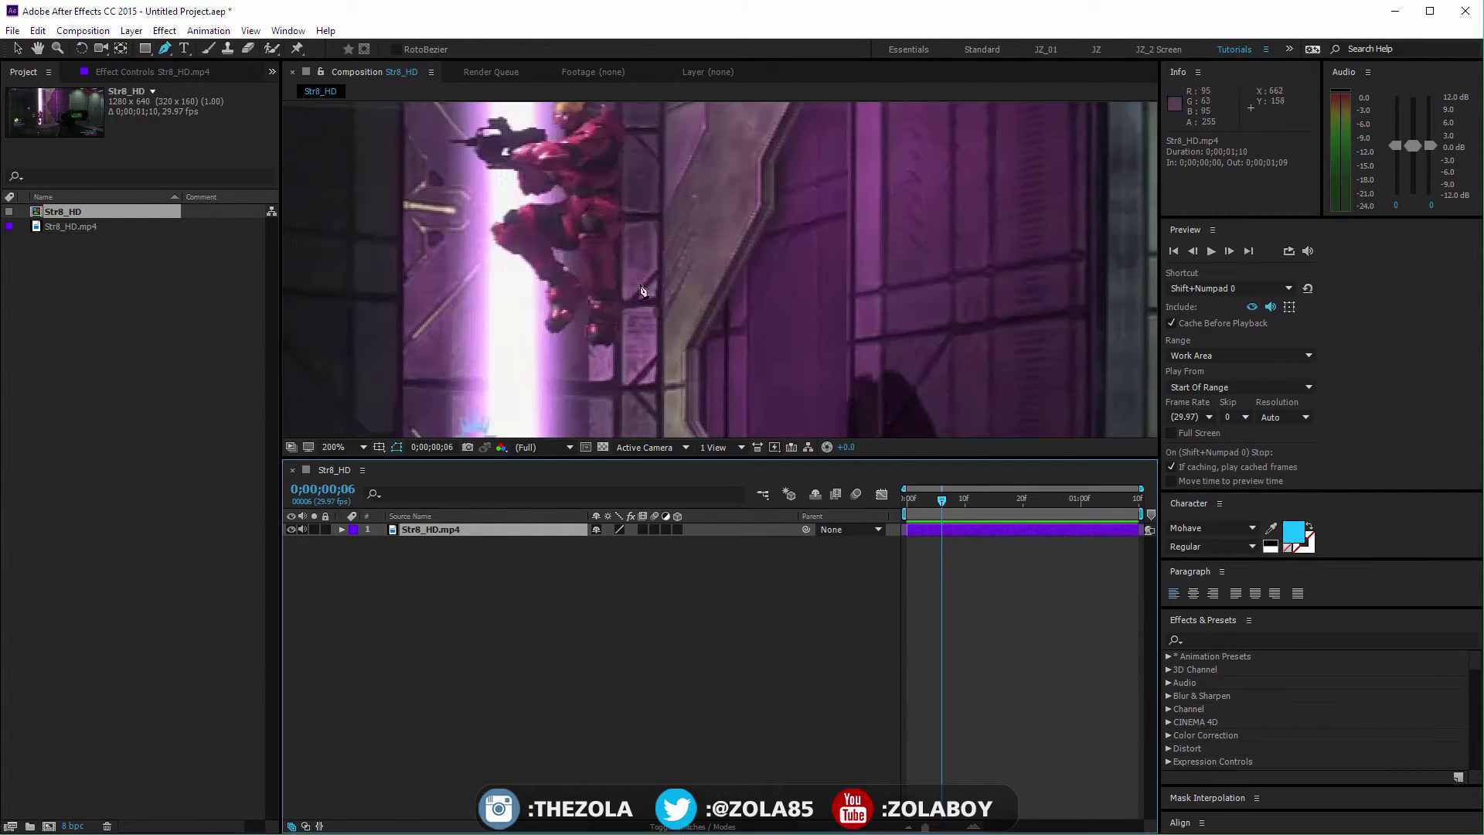
key(space)
drag(640, 206, 736, 336)
drag(673, 242, 671, 173)
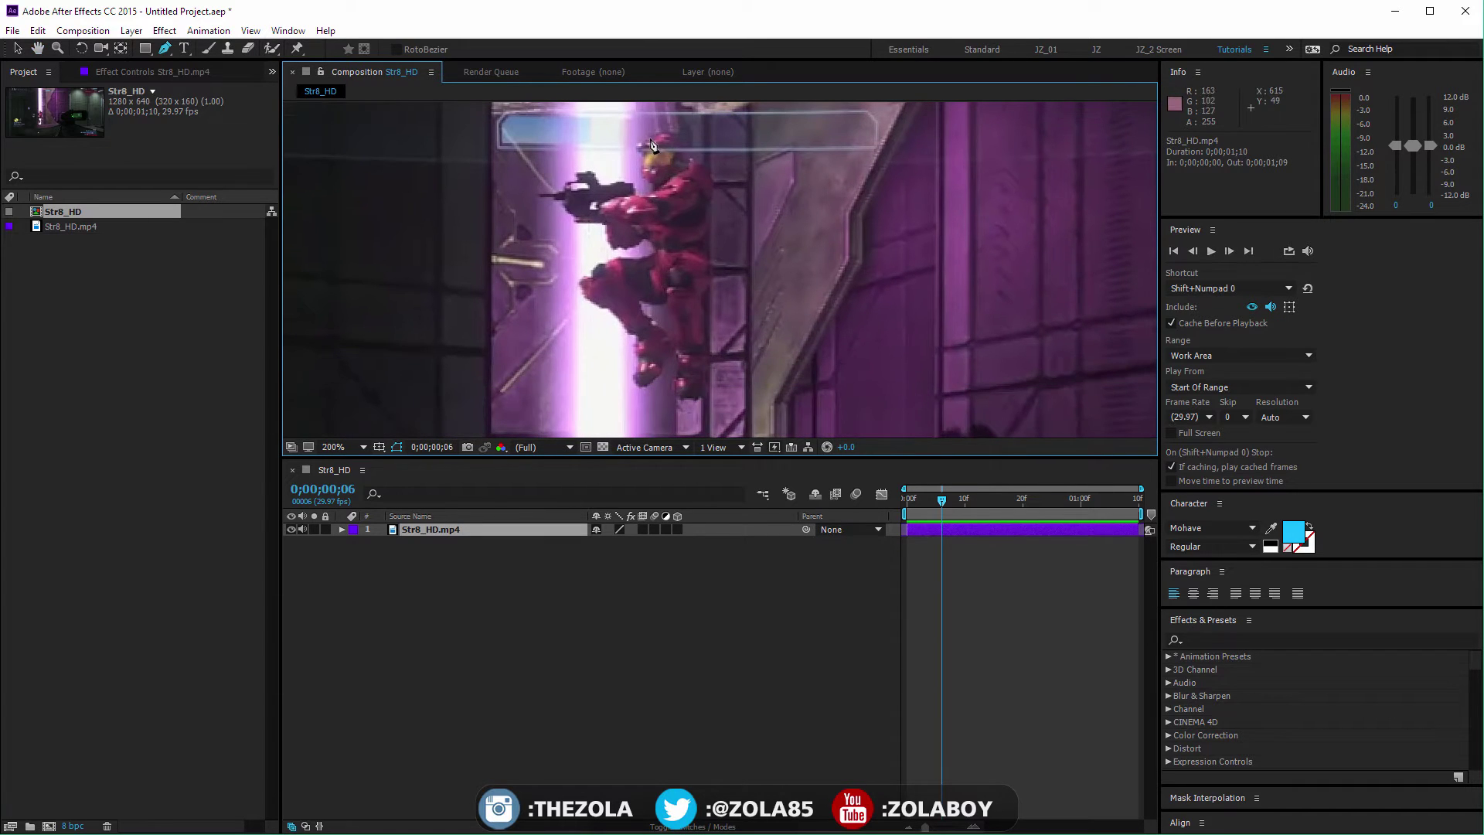
Start Mask 1 at the soldier's helmet and trace around the helmet and gun
click(659, 134)
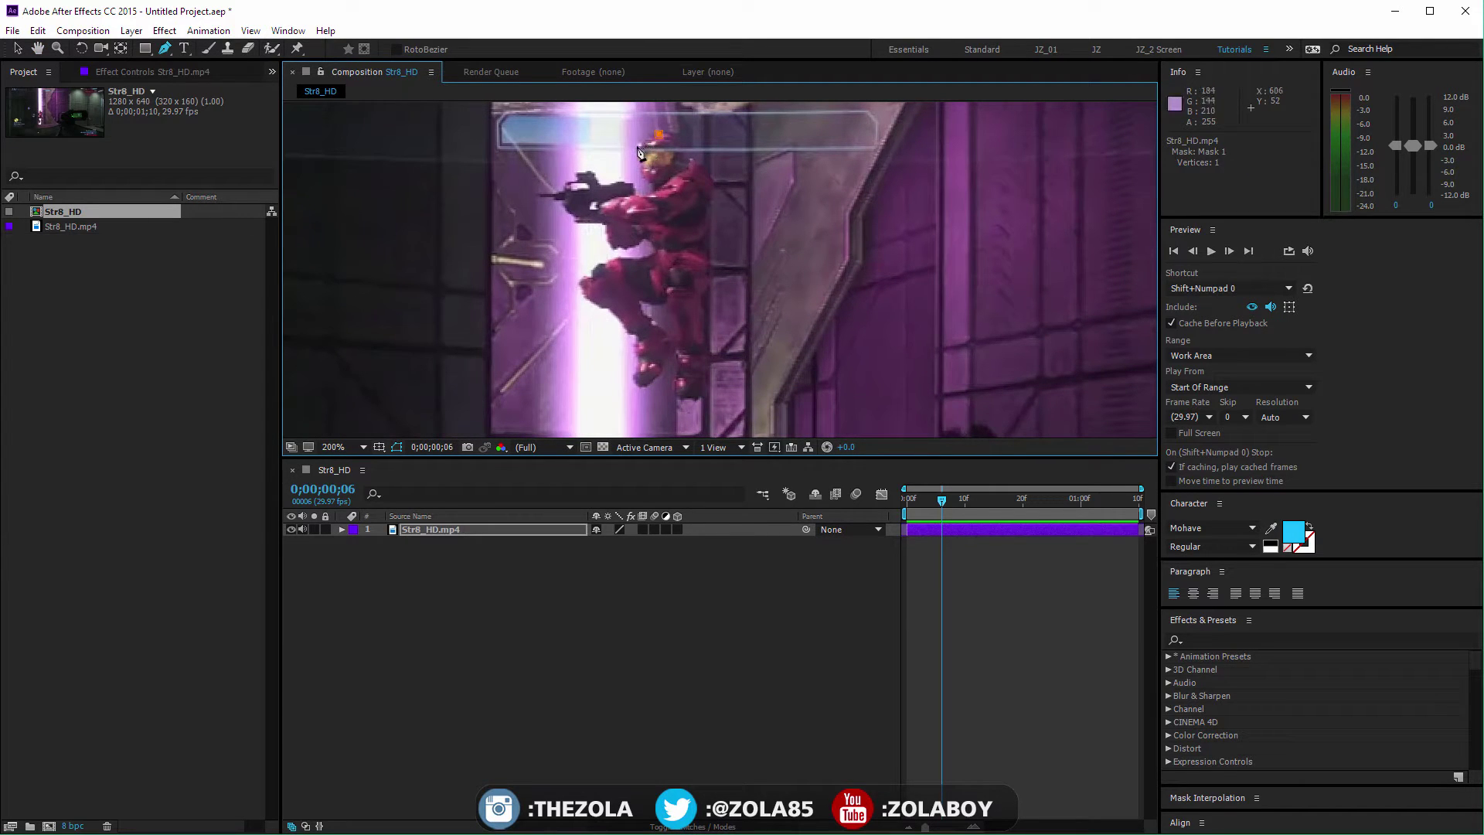
click(638, 145)
click(643, 176)
click(654, 192)
click(653, 195)
click(623, 183)
click(600, 187)
click(590, 174)
click(581, 186)
click(541, 196)
click(562, 205)
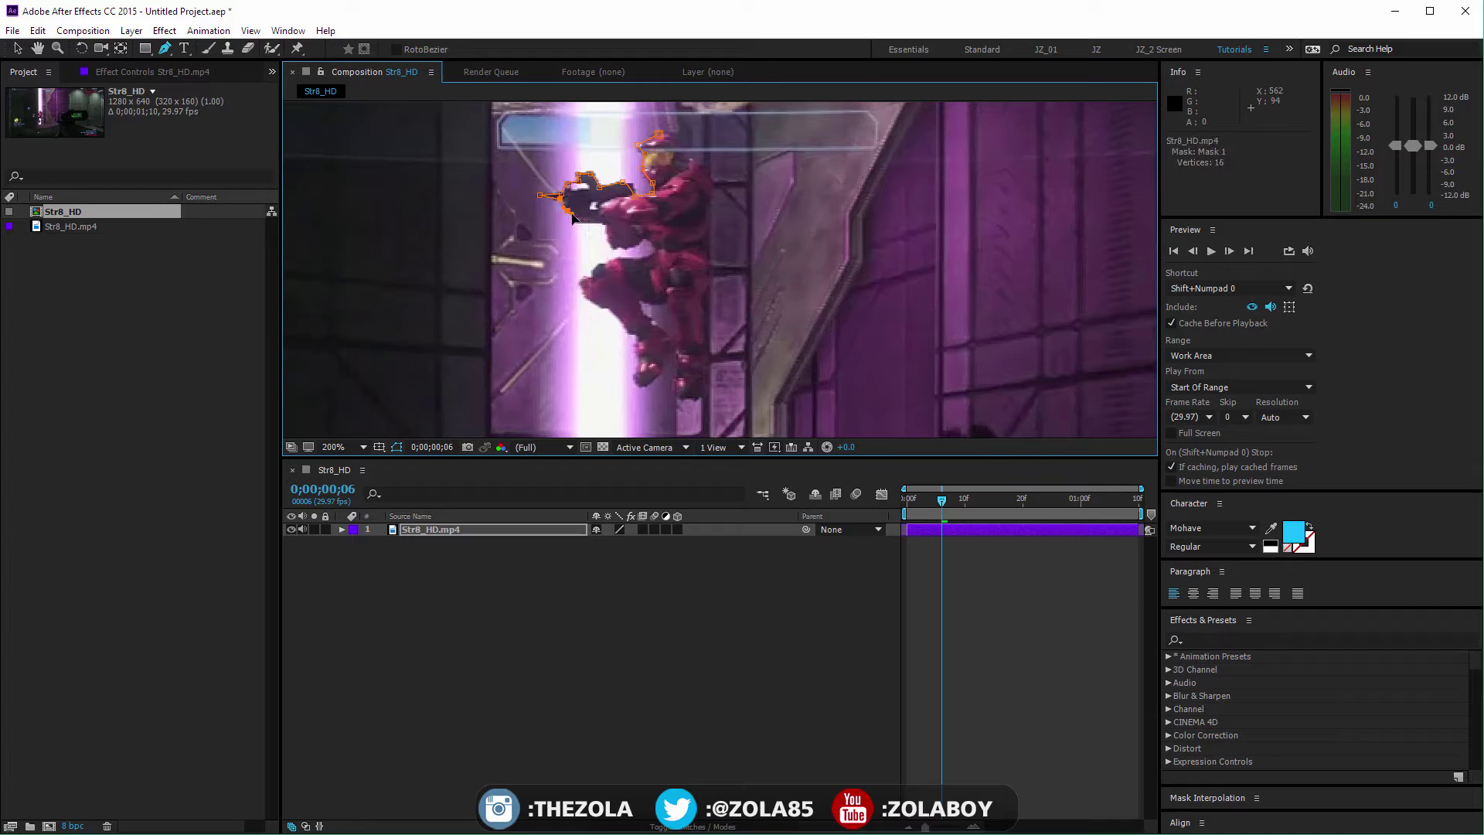
drag(569, 211, 572, 215)
click(582, 221)
Continue the mask outline down the arm, body and first leg to its foot
click(605, 223)
click(610, 245)
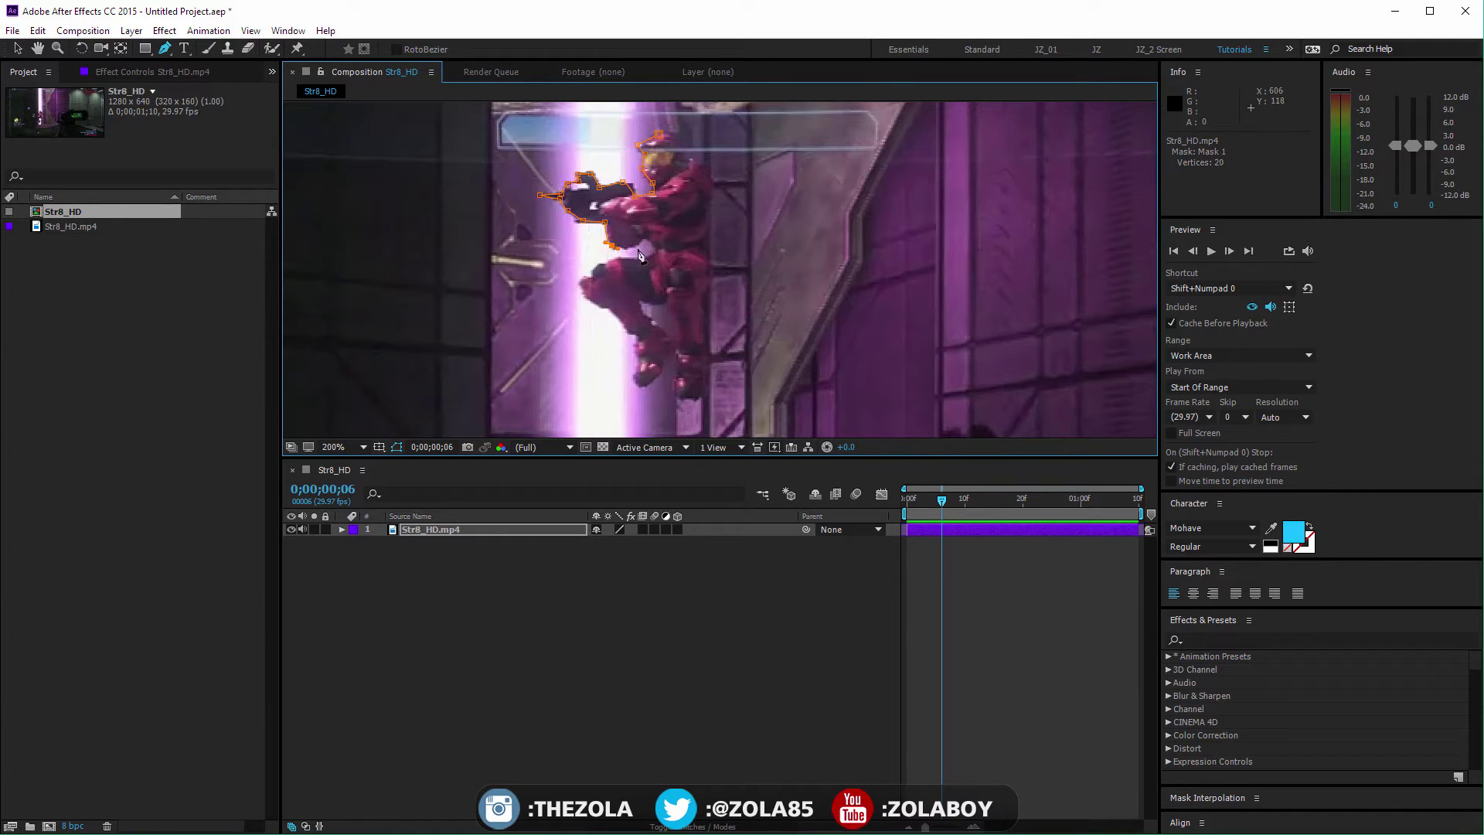
click(639, 237)
click(644, 259)
click(595, 267)
click(589, 283)
click(584, 292)
click(591, 300)
click(601, 305)
click(611, 307)
click(624, 319)
click(633, 330)
click(641, 344)
click(639, 359)
click(647, 385)
click(670, 356)
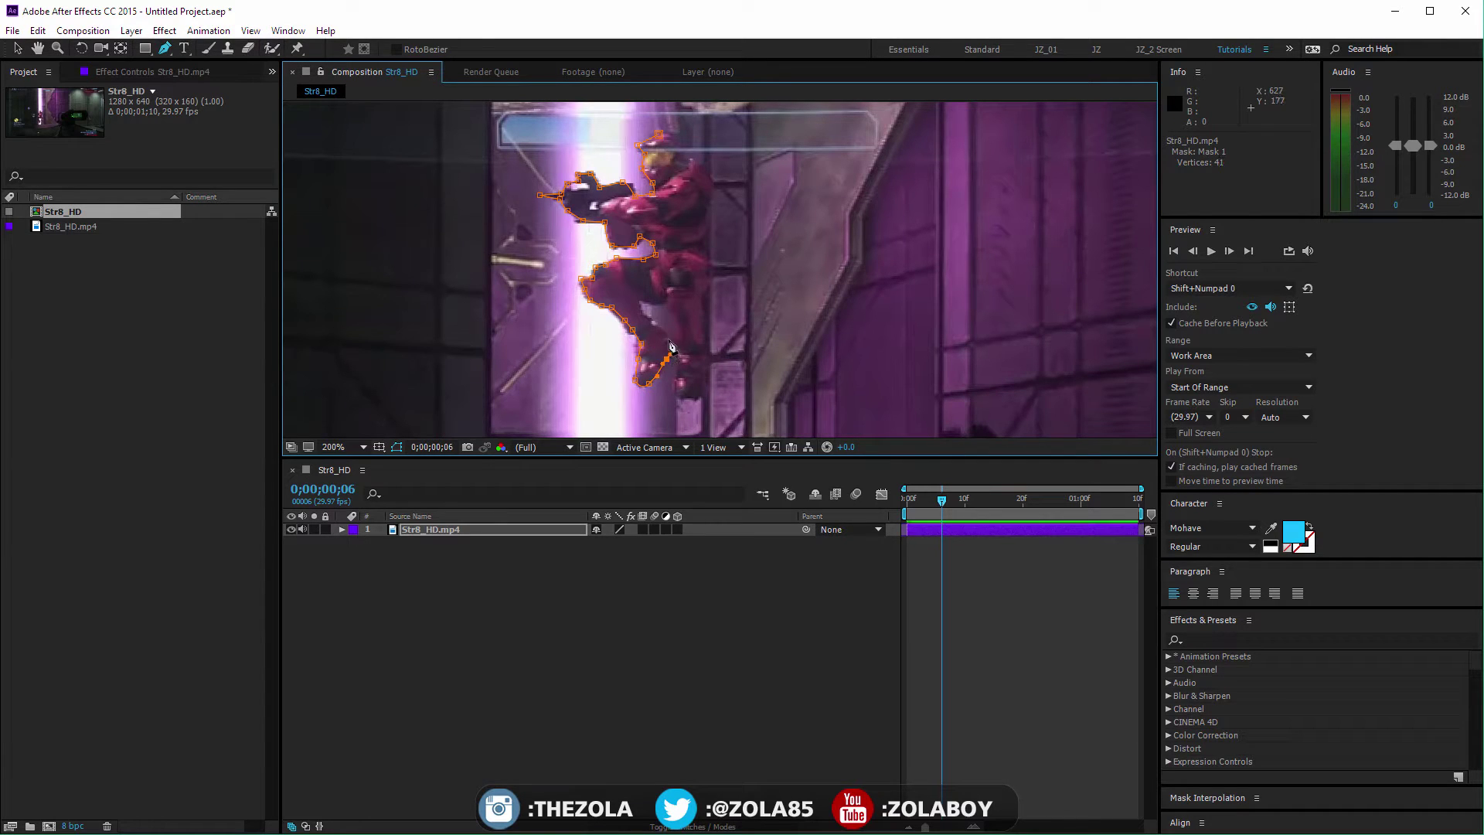
click(669, 340)
Trace the inner leg, the other leg and the right side, closing the mask at the helmet
click(655, 300)
click(667, 296)
click(675, 316)
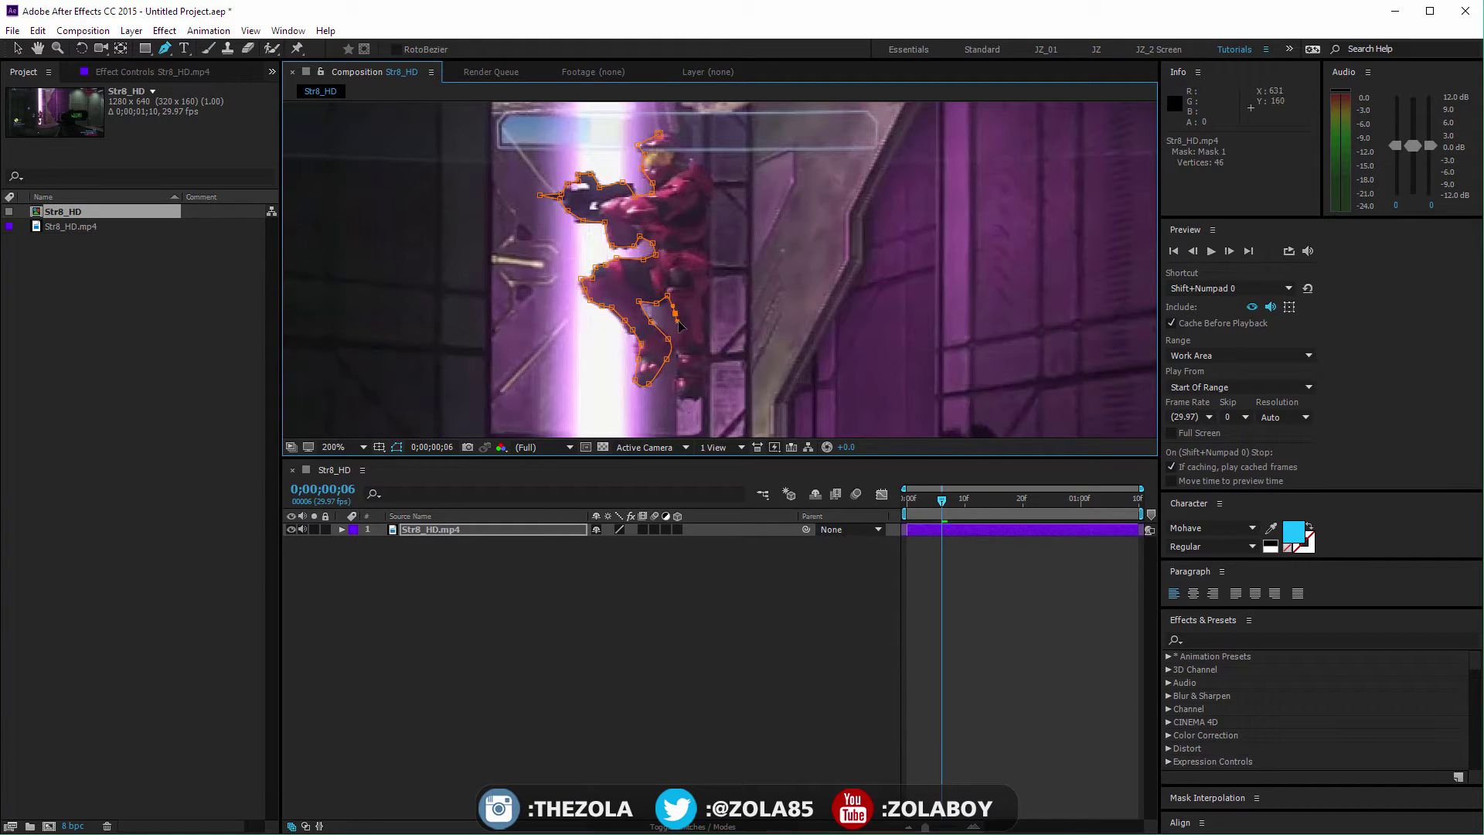
click(678, 339)
click(678, 364)
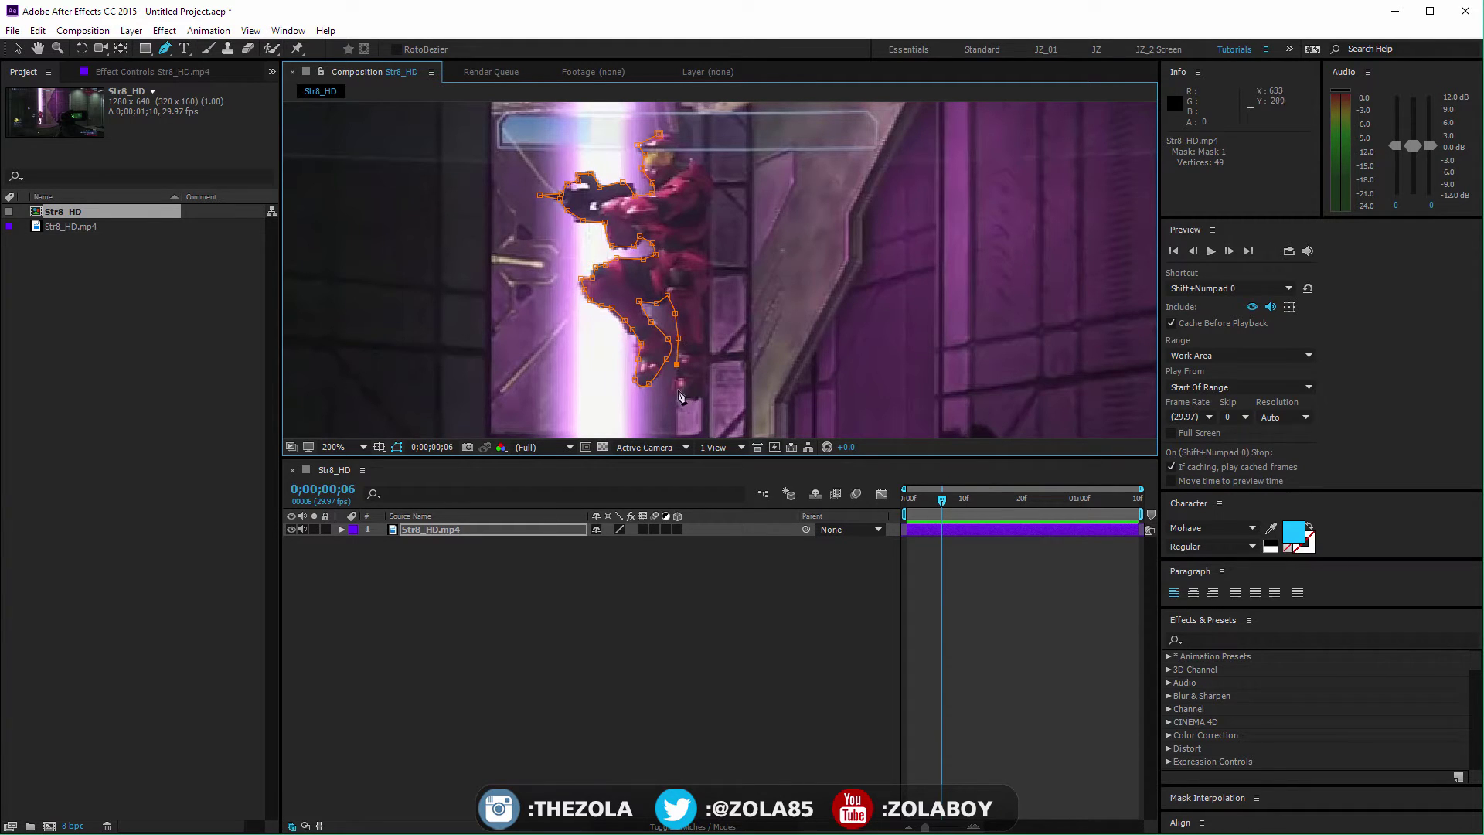
click(701, 389)
click(702, 351)
click(699, 331)
click(704, 307)
click(705, 283)
click(706, 262)
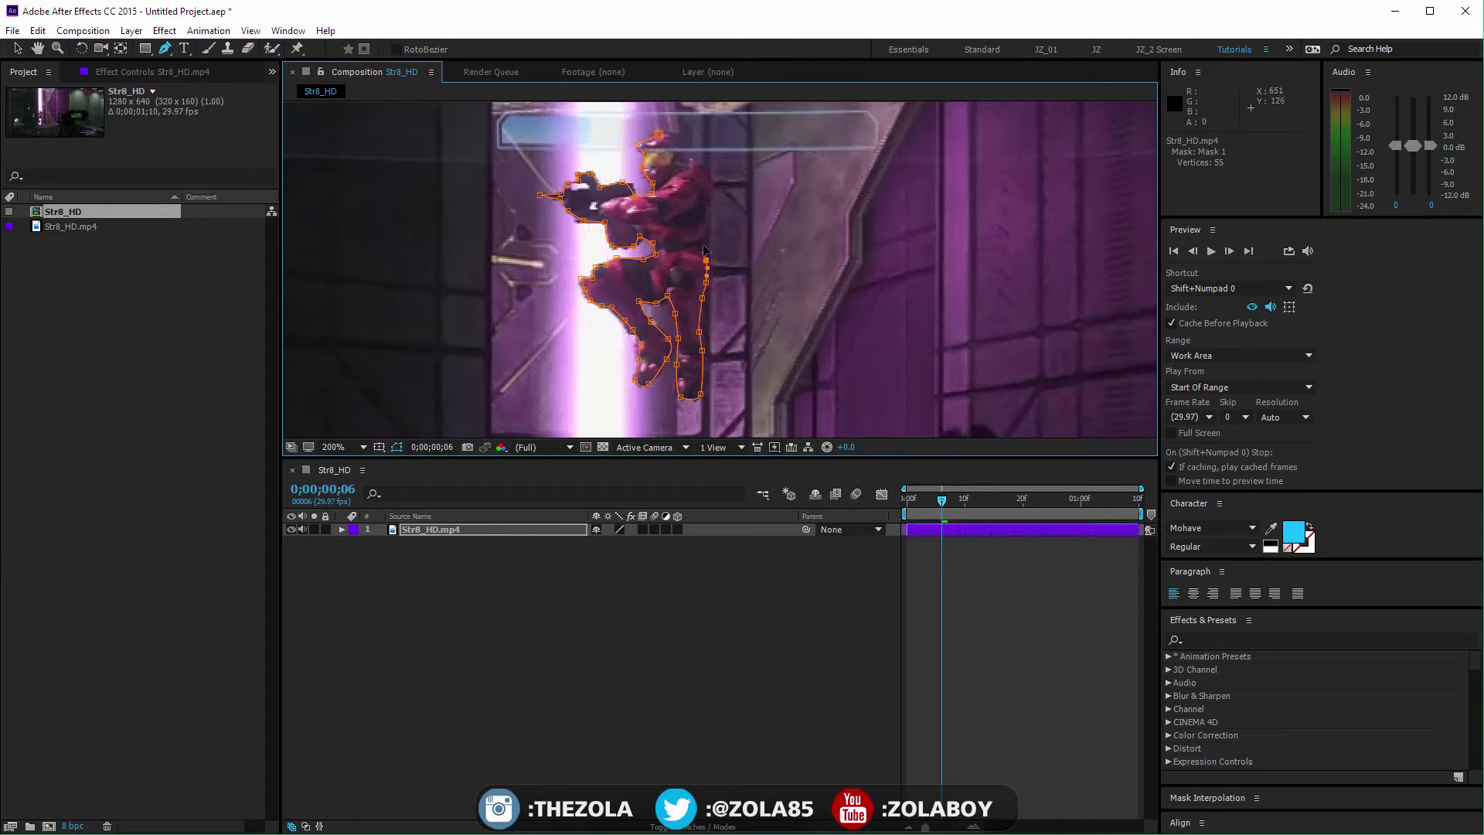
click(705, 252)
click(702, 237)
click(705, 210)
click(710, 186)
click(706, 163)
click(678, 150)
click(659, 134)
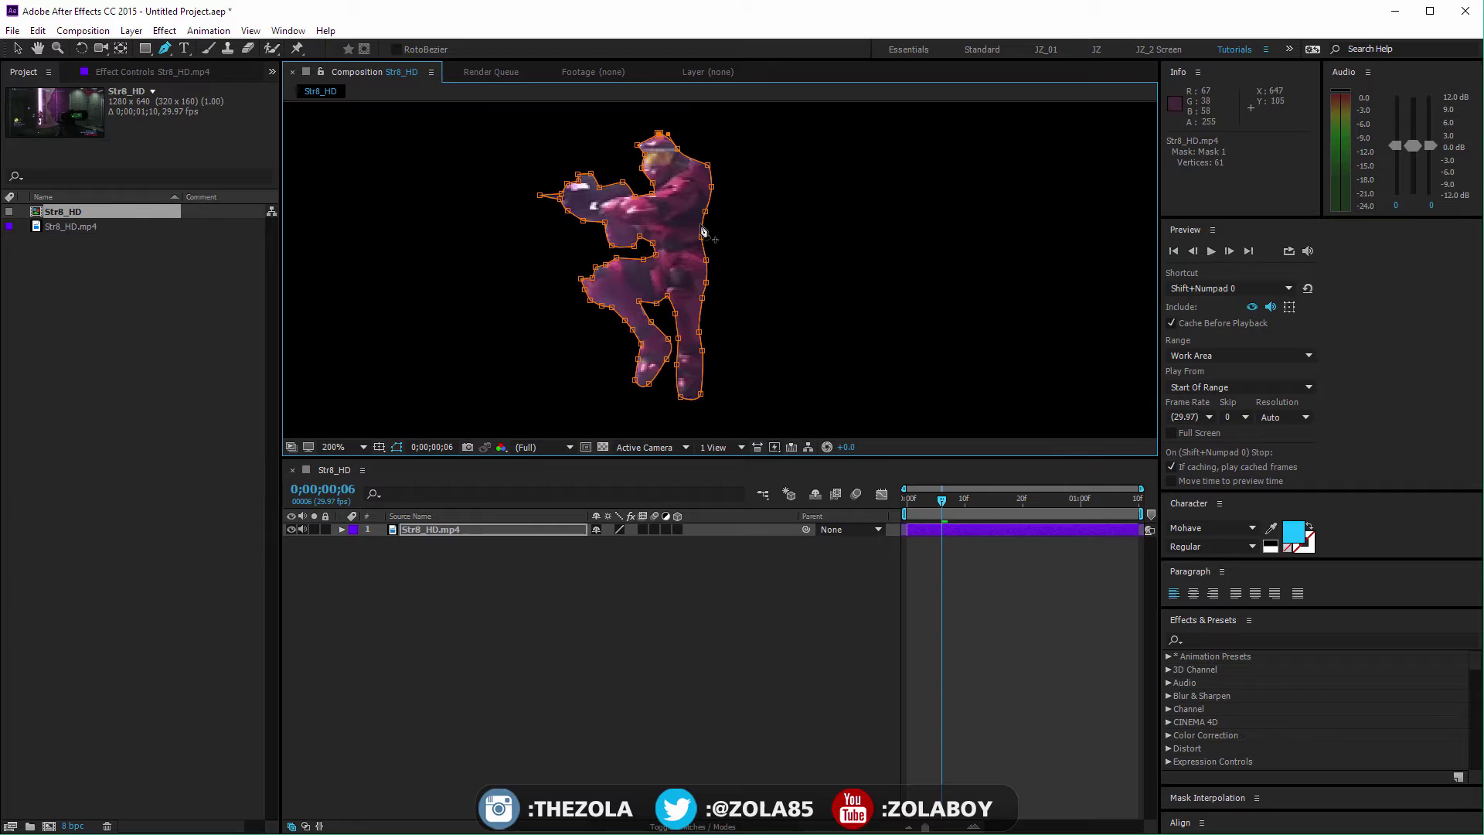
Round out the mask curve near the head and select the masked layer
key(v)
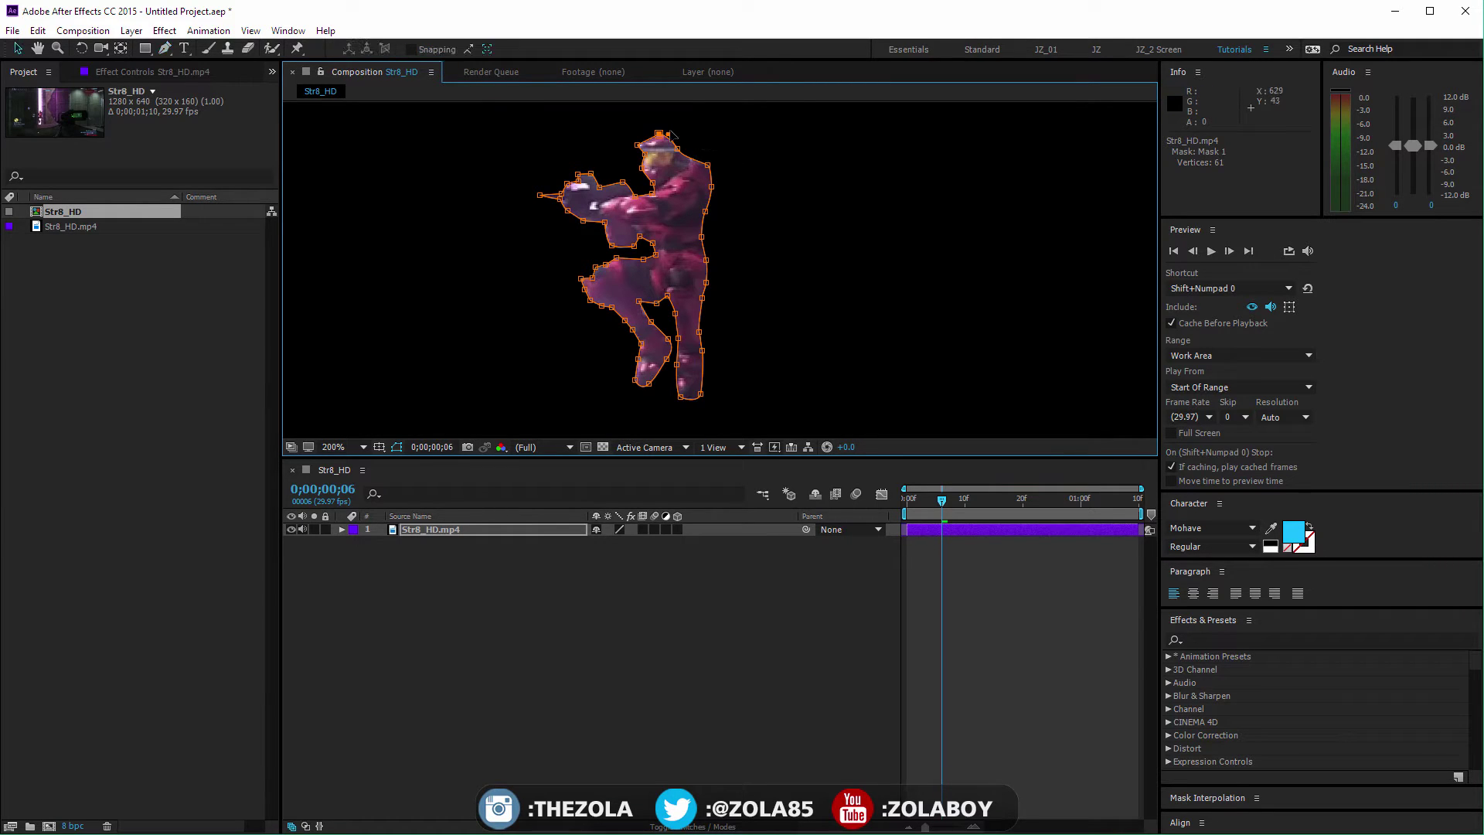
drag(670, 135, 674, 127)
click(434, 529)
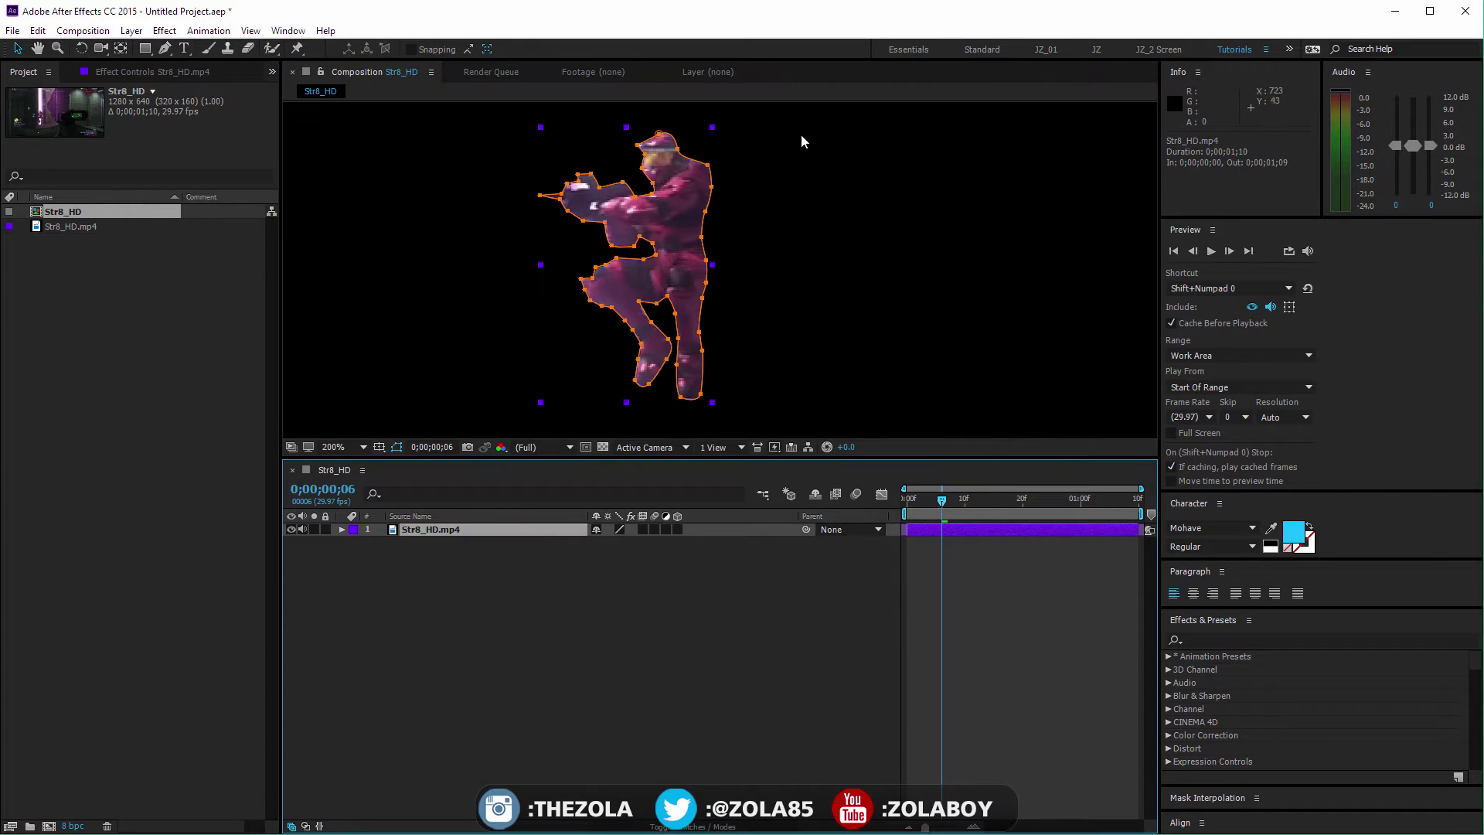
Return the view to 100%, turn on the transparency grid, and pan the character higher
key(comma)
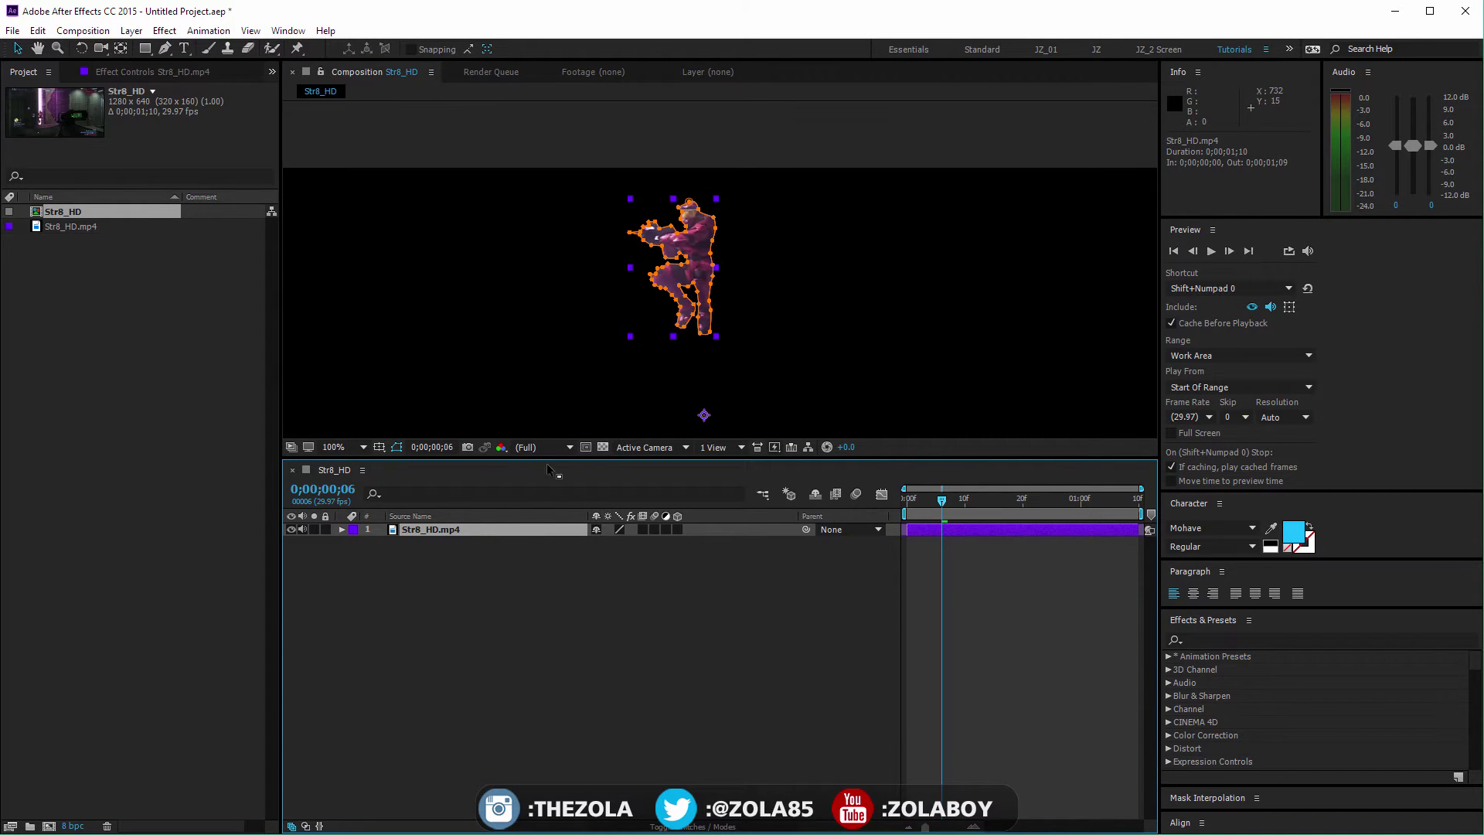
click(603, 447)
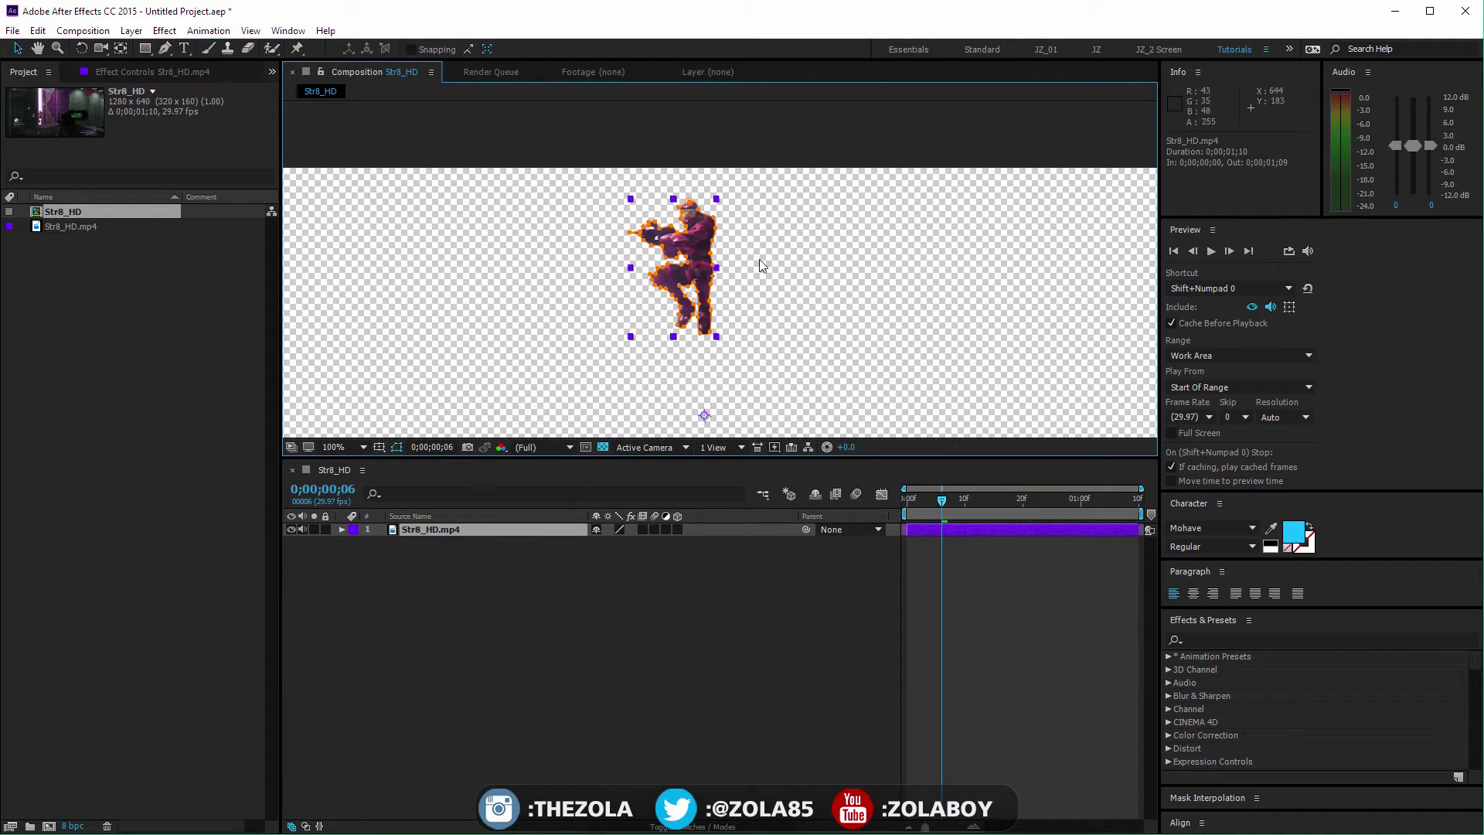
key(h)
drag(819, 357, 815, 299)
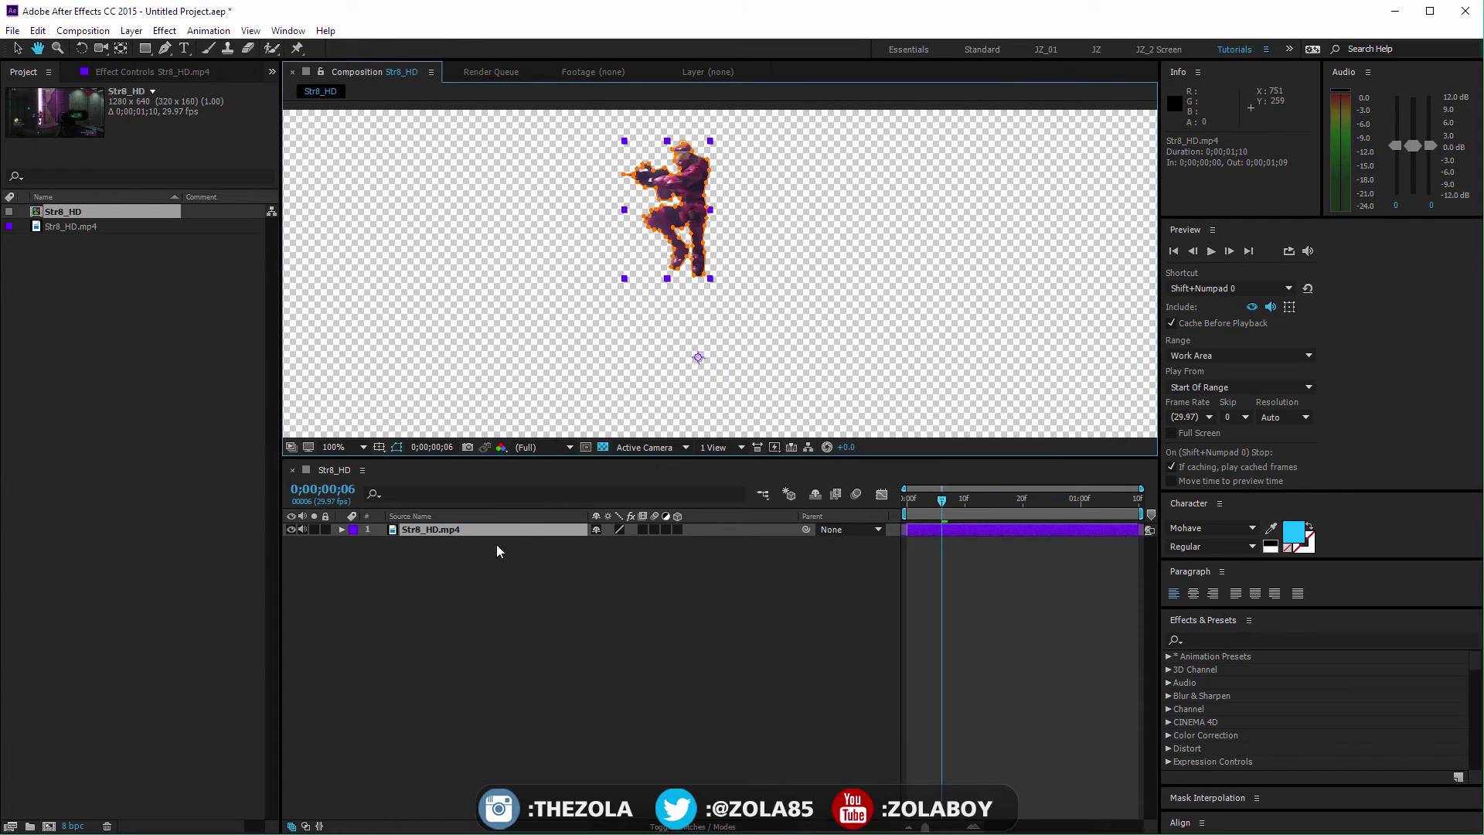
Show Mask 1 with M, twirl open its Path, Feather, Opacity and Expansion, and select the path
key(v)
key(m)
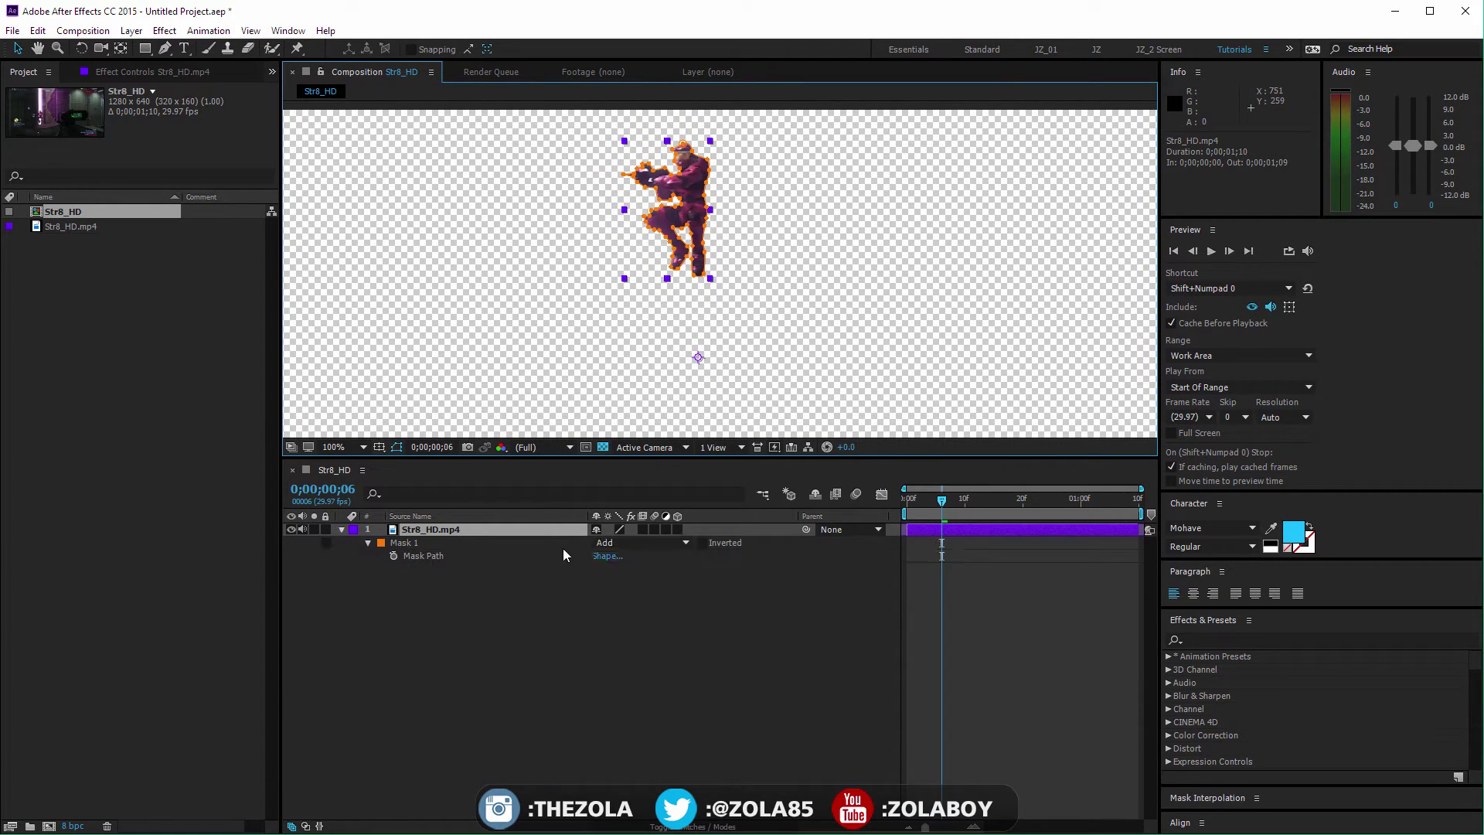
click(393, 543)
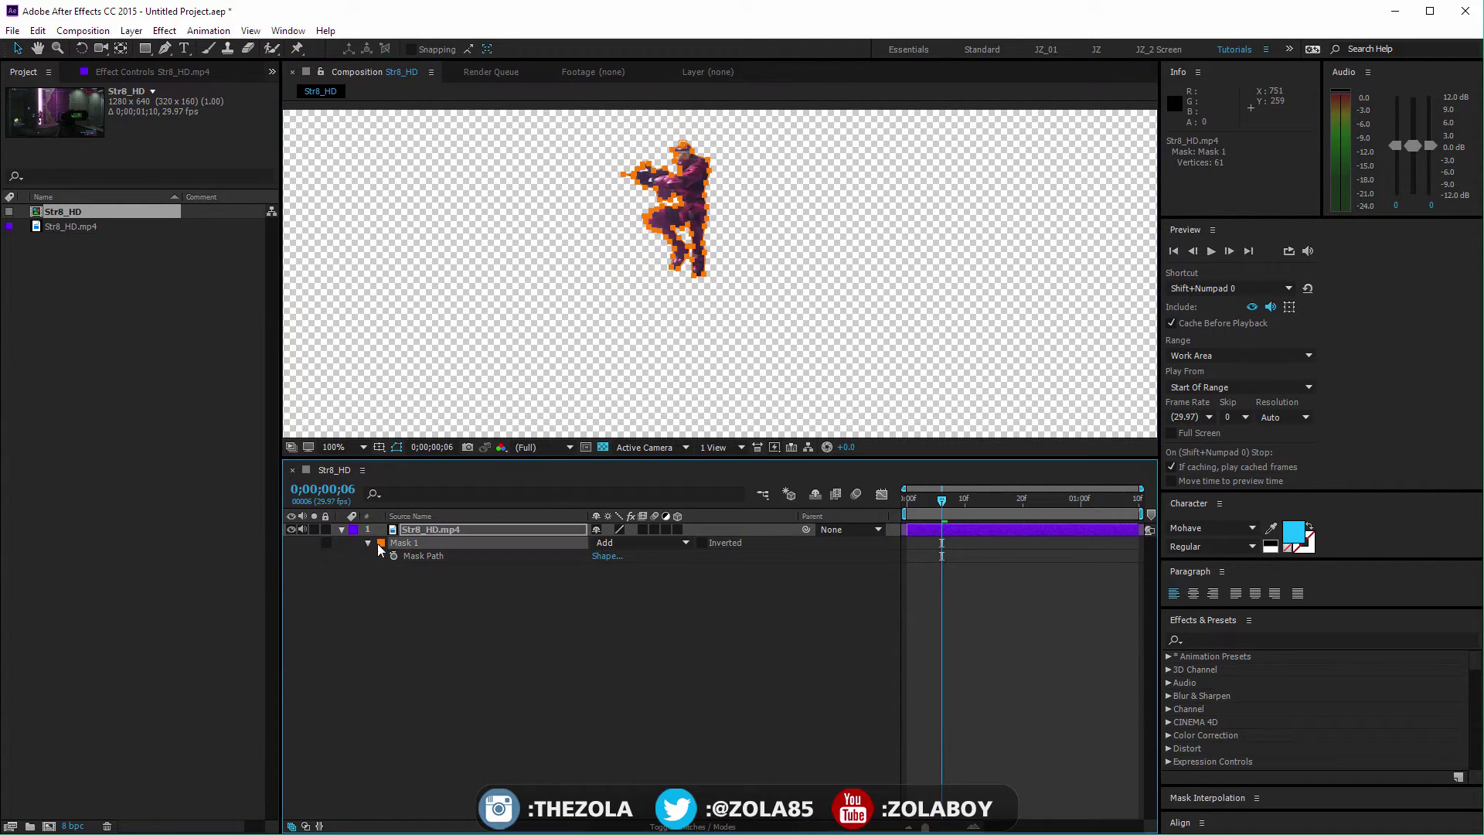
click(367, 543)
click(368, 542)
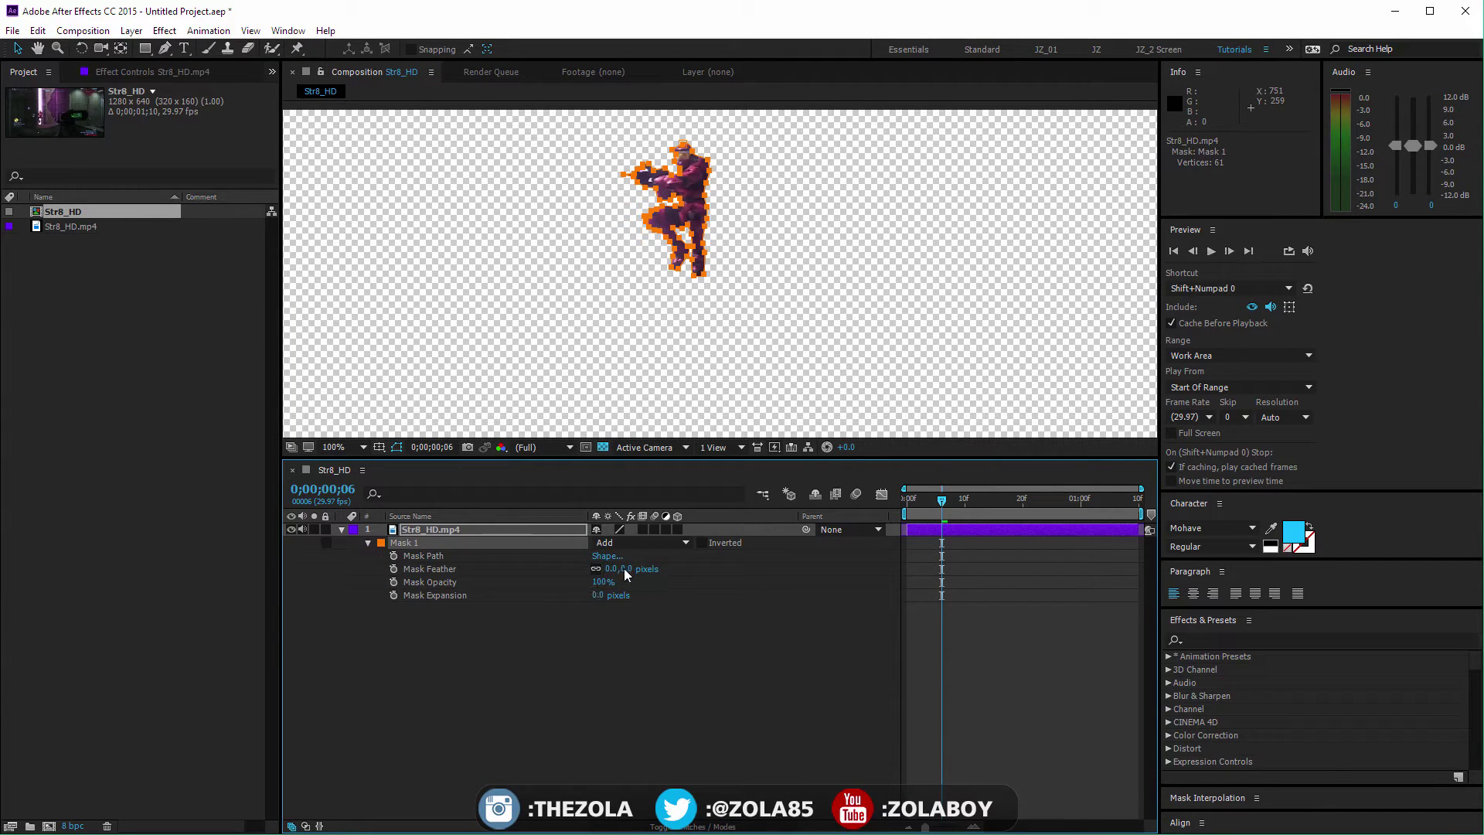
click(665, 633)
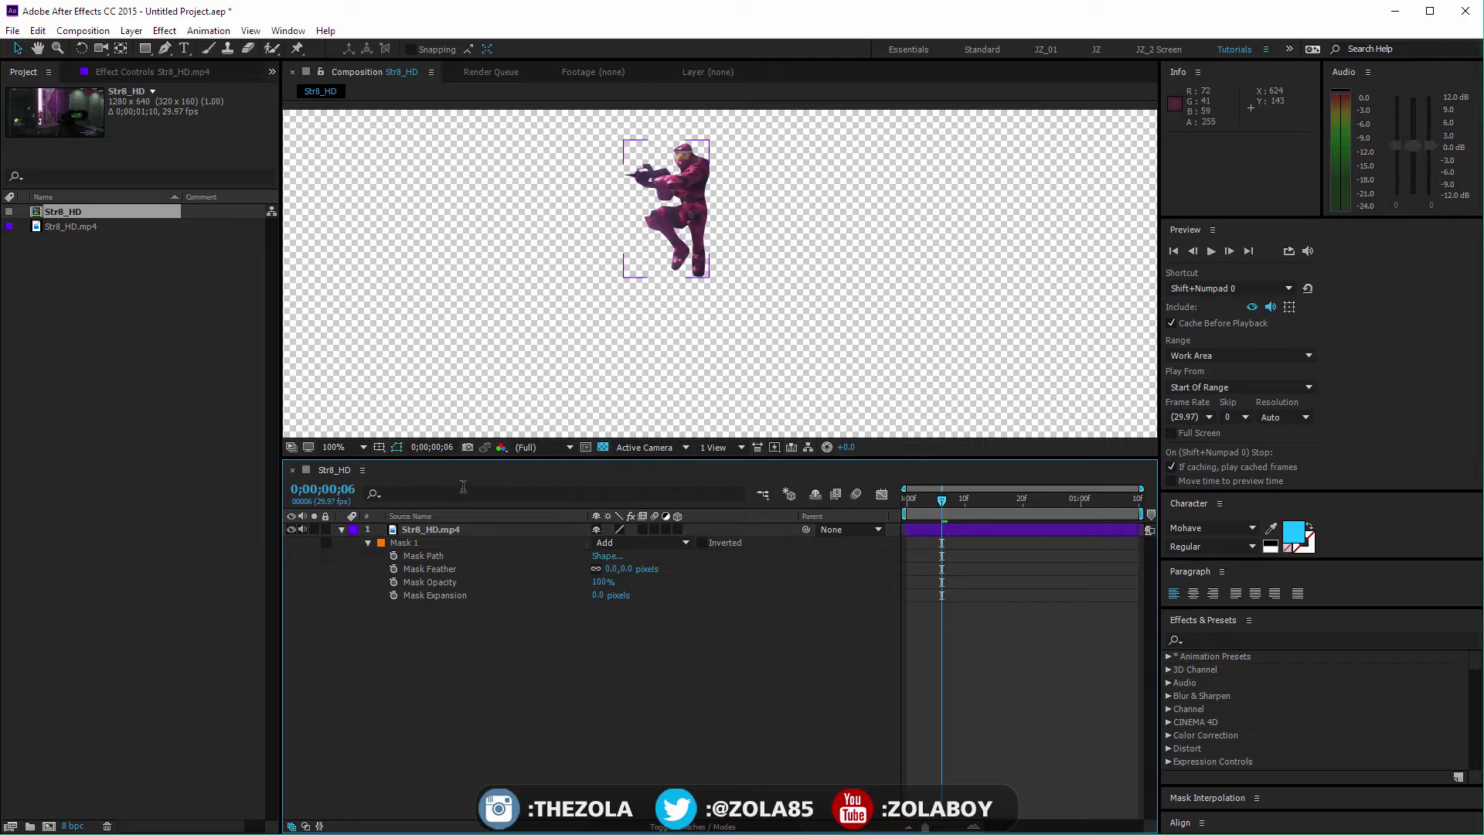
click(436, 558)
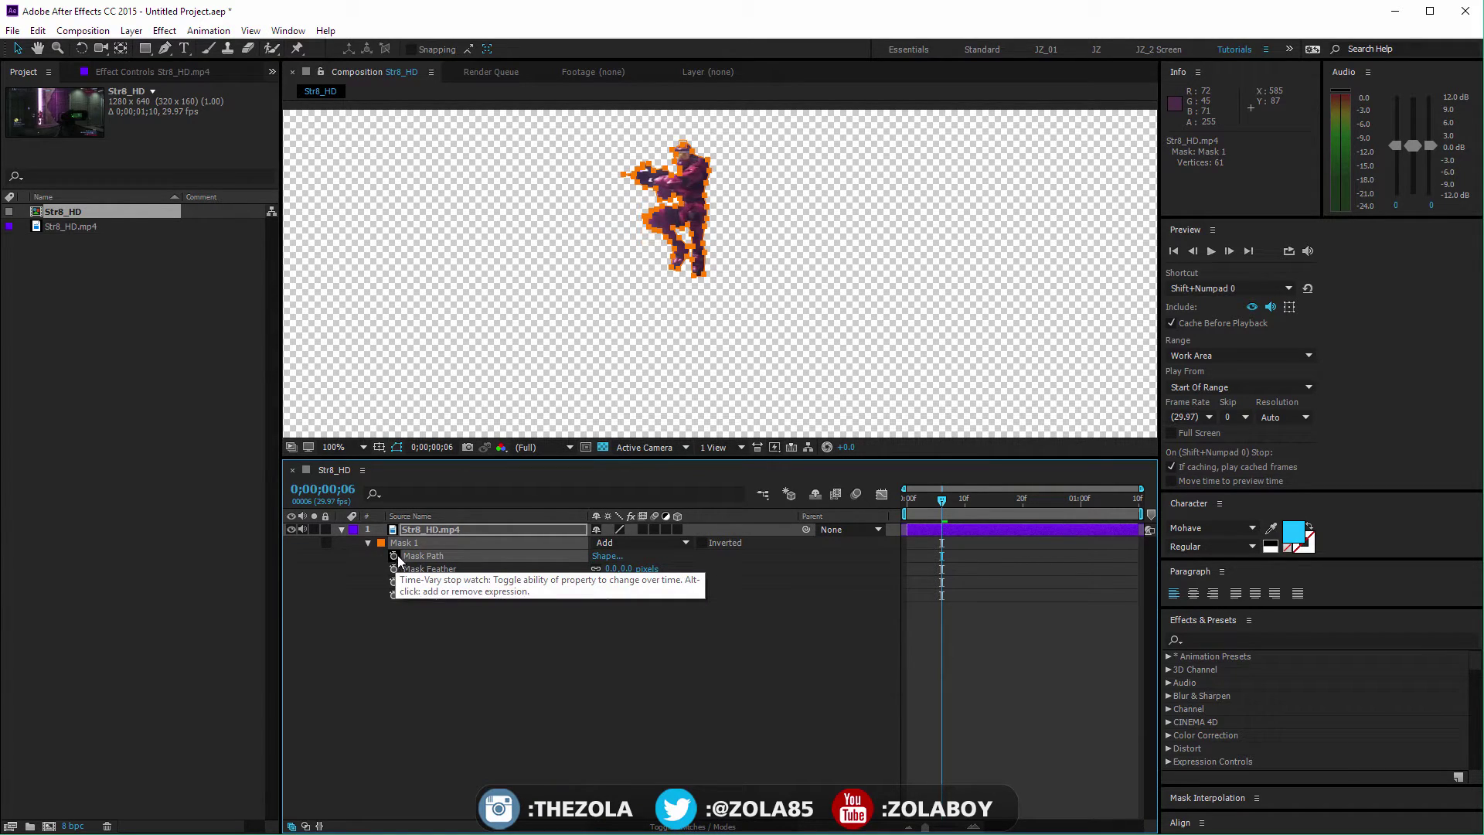
click(636, 543)
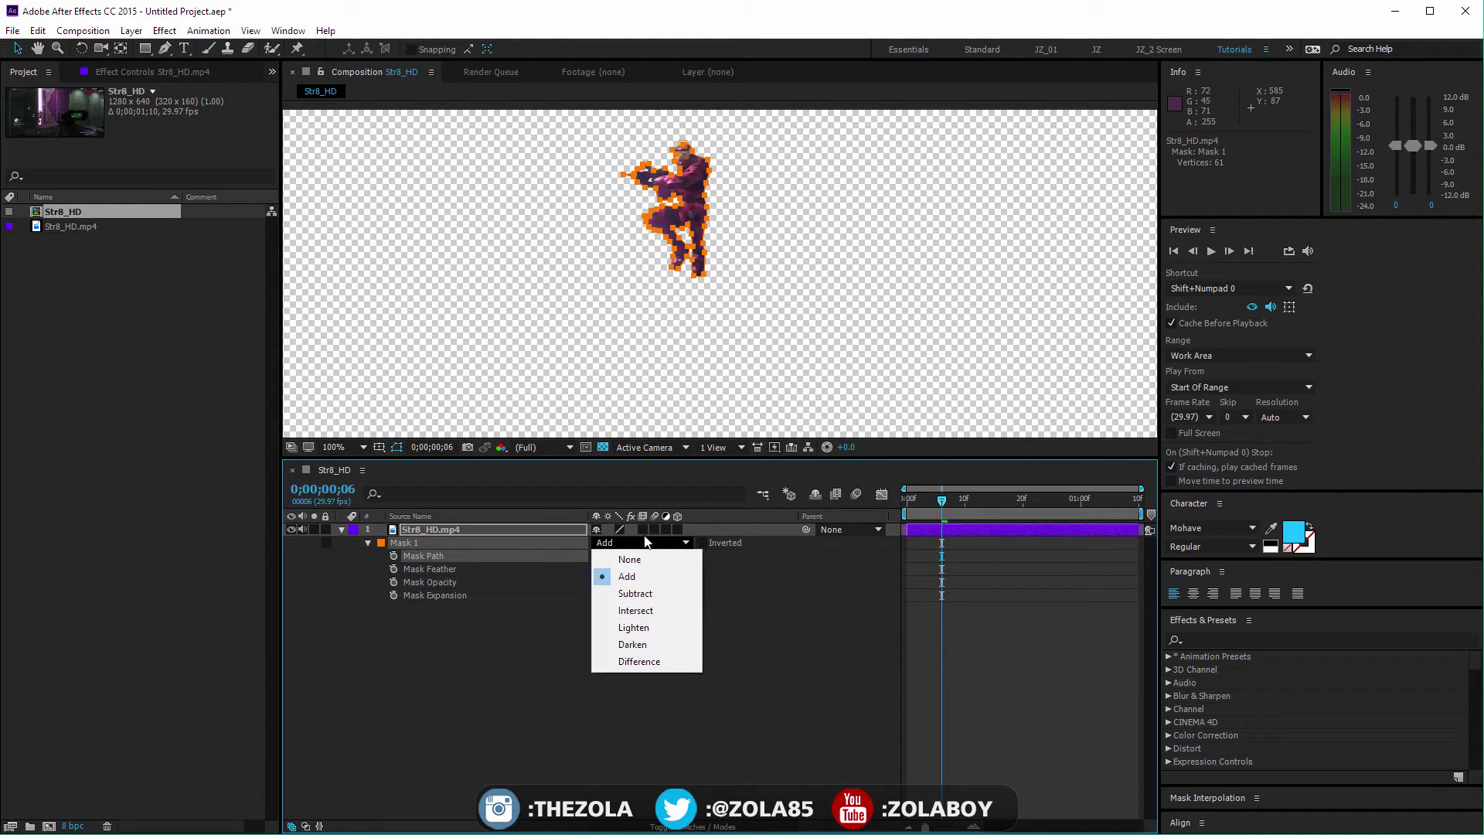
click(672, 594)
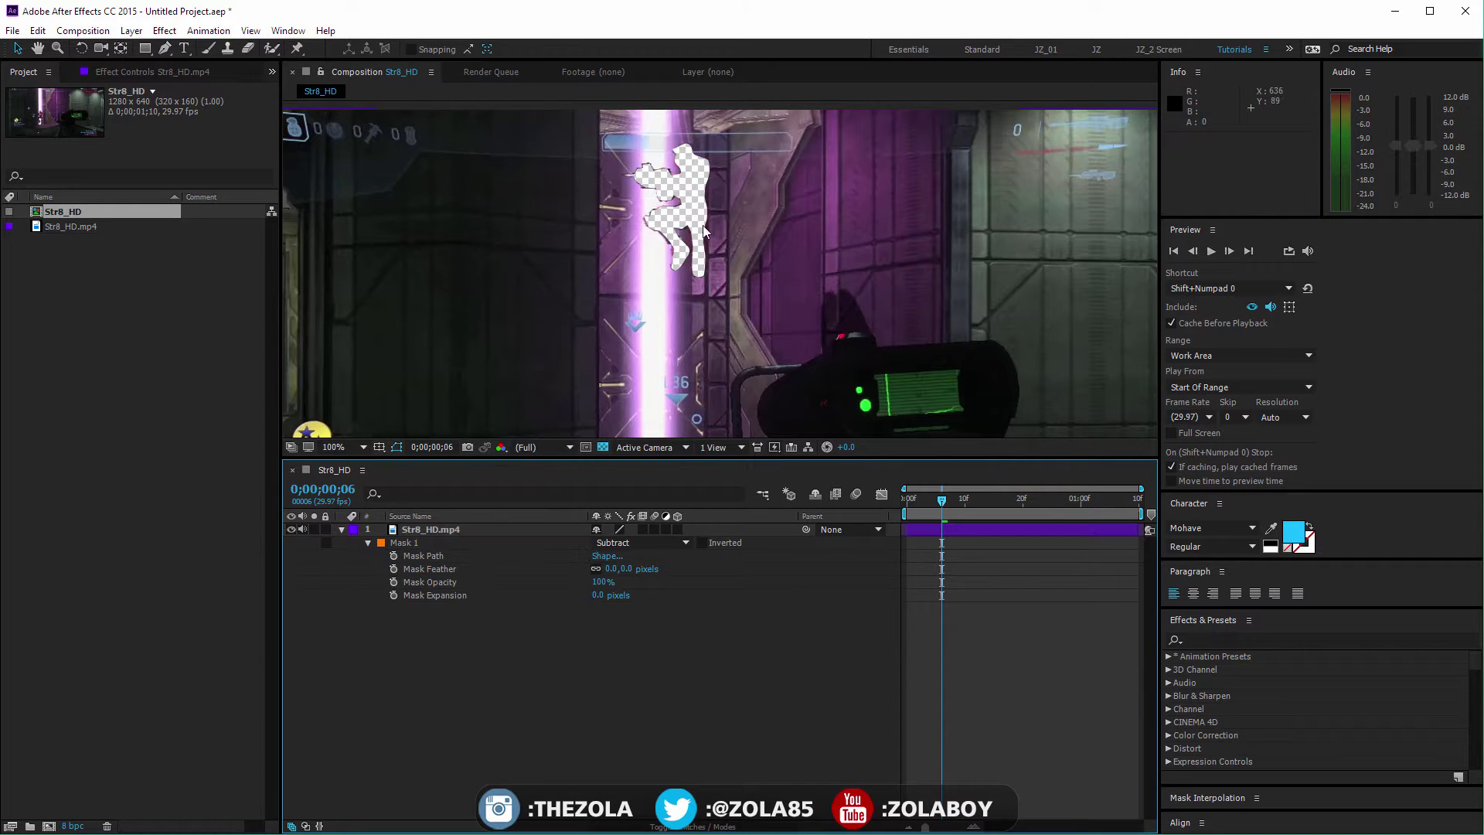
click(649, 543)
click(665, 610)
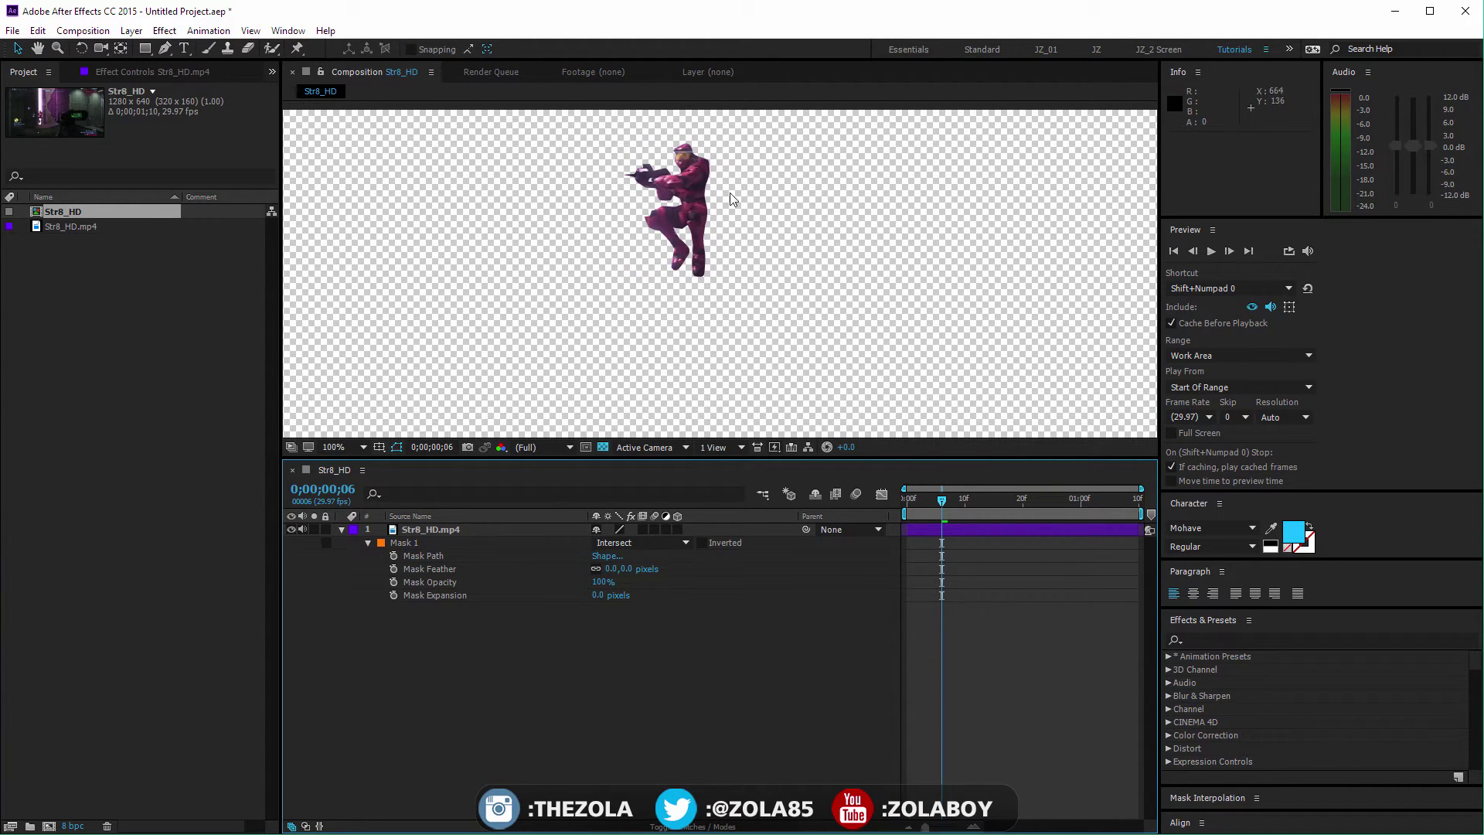
click(652, 557)
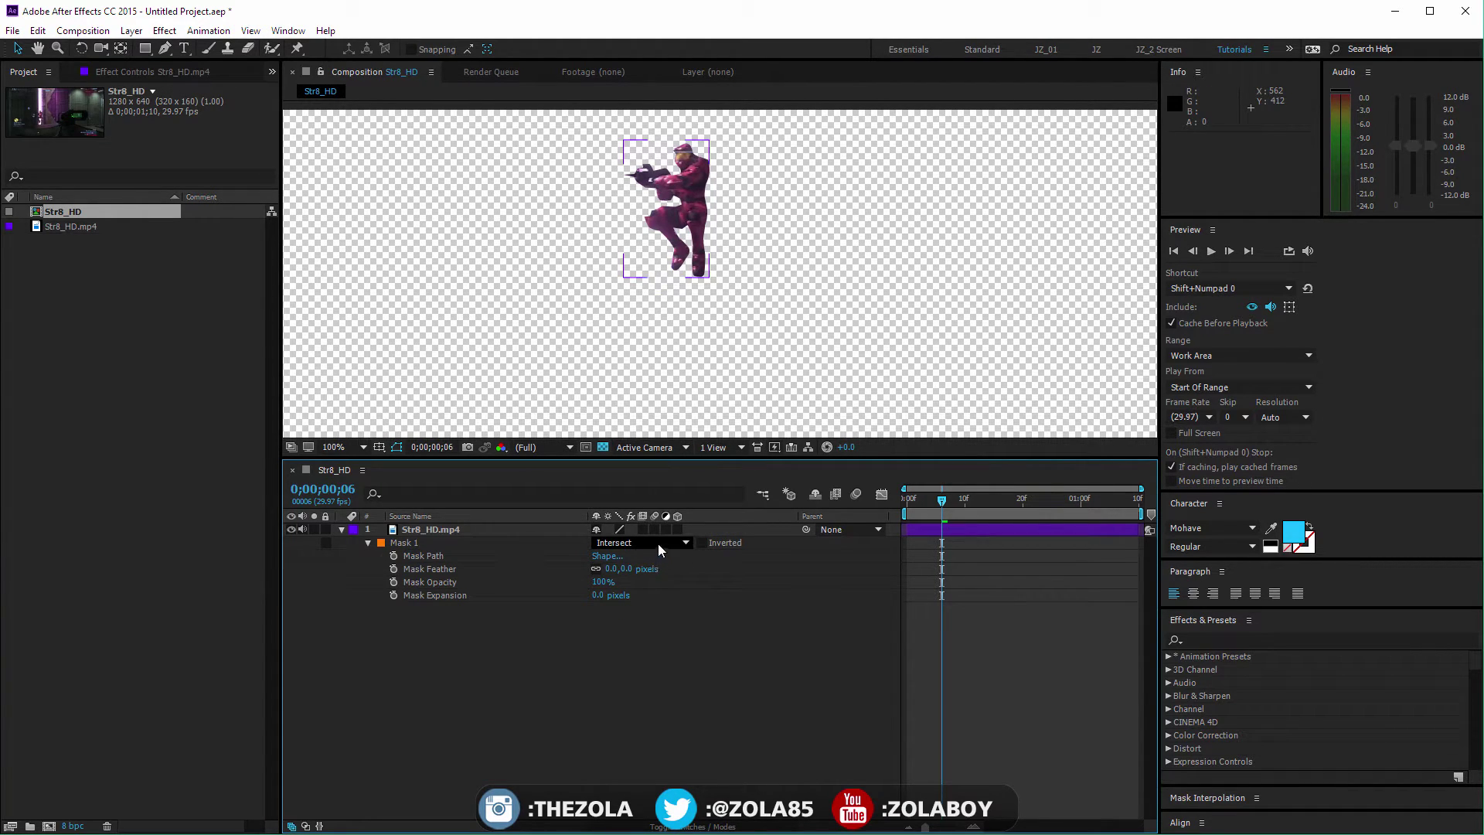
click(660, 547)
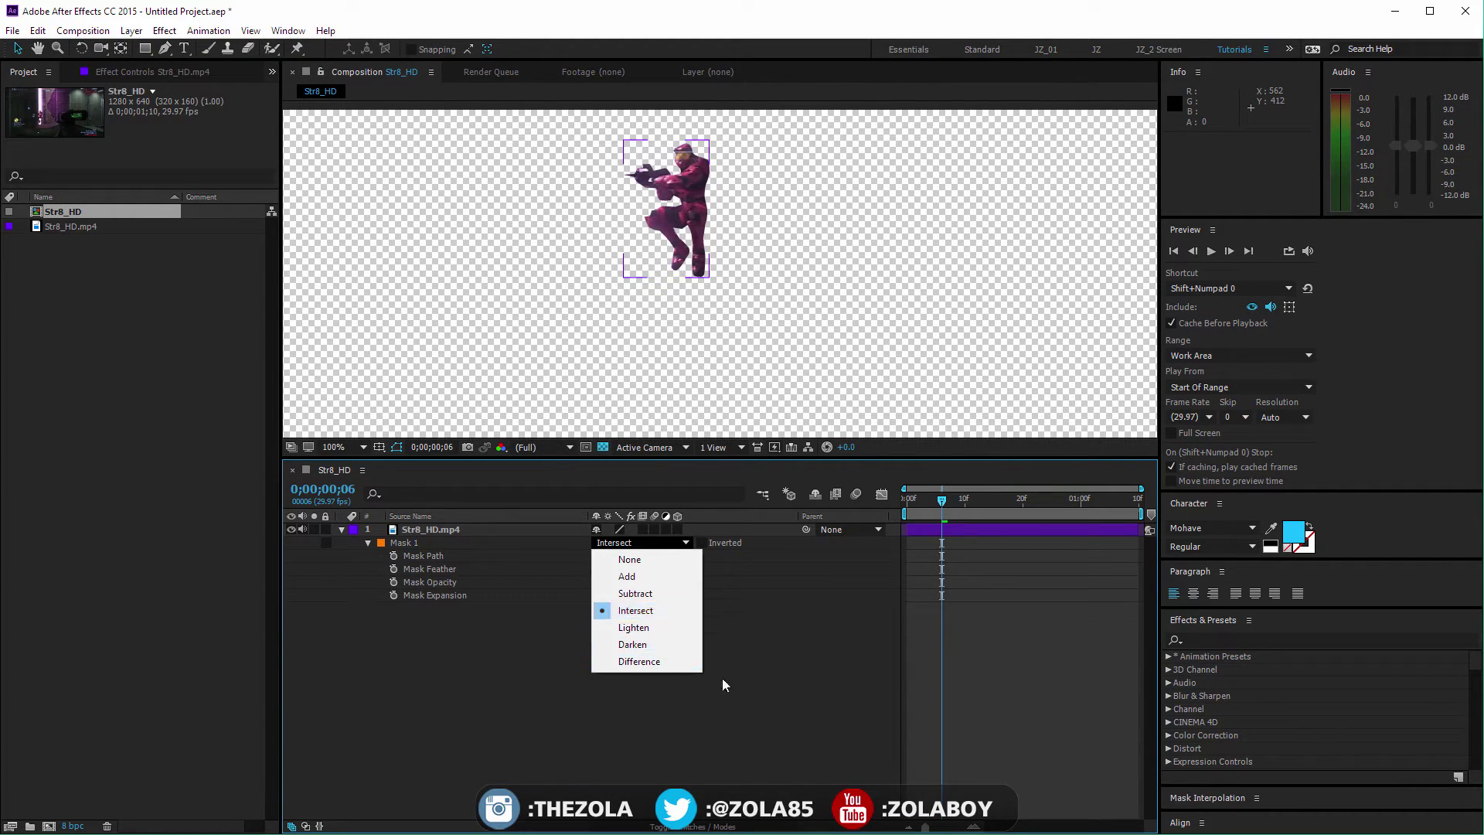
click(670, 576)
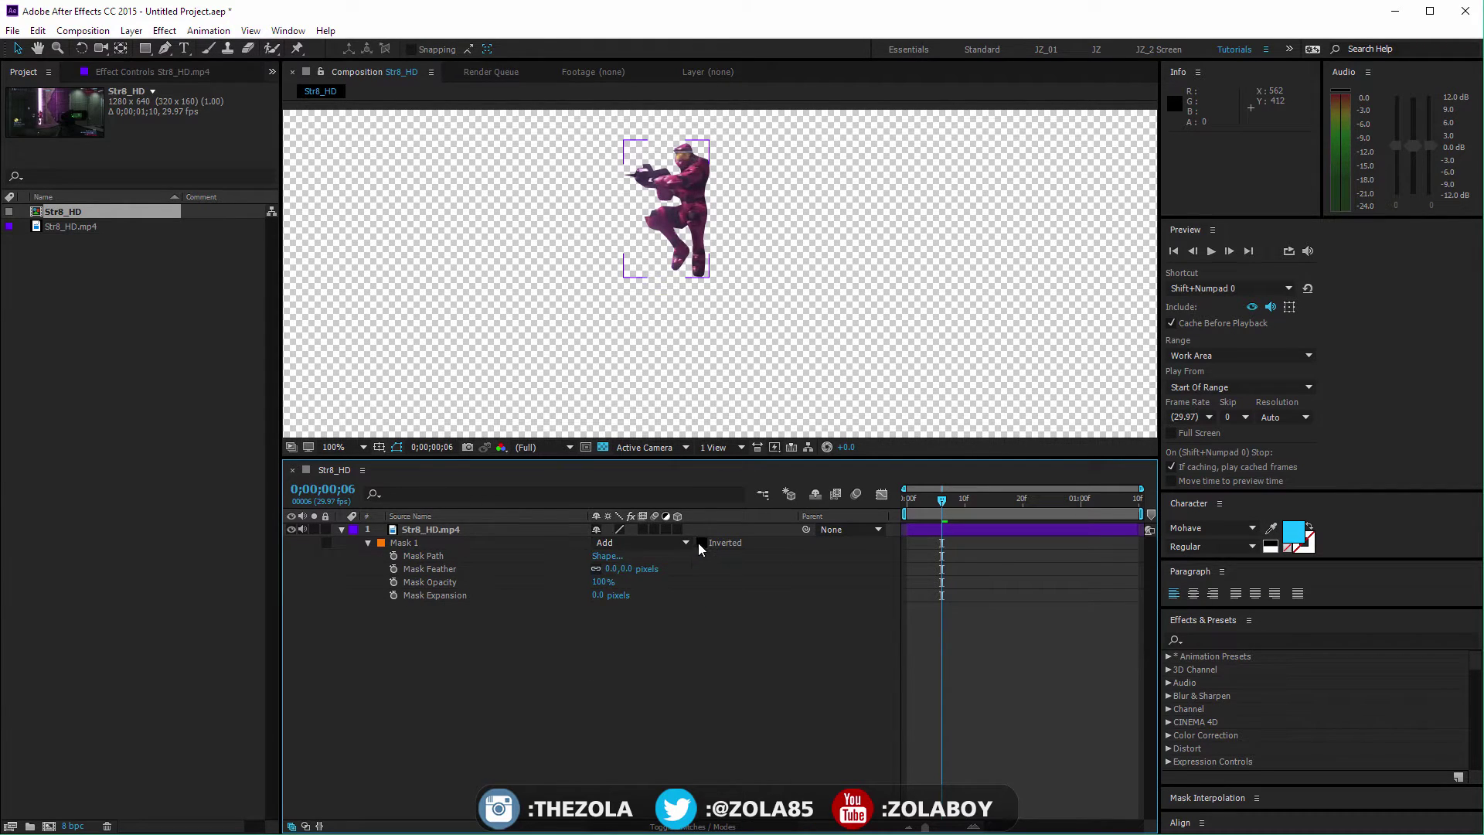
click(702, 542)
click(702, 542)
click(702, 542)
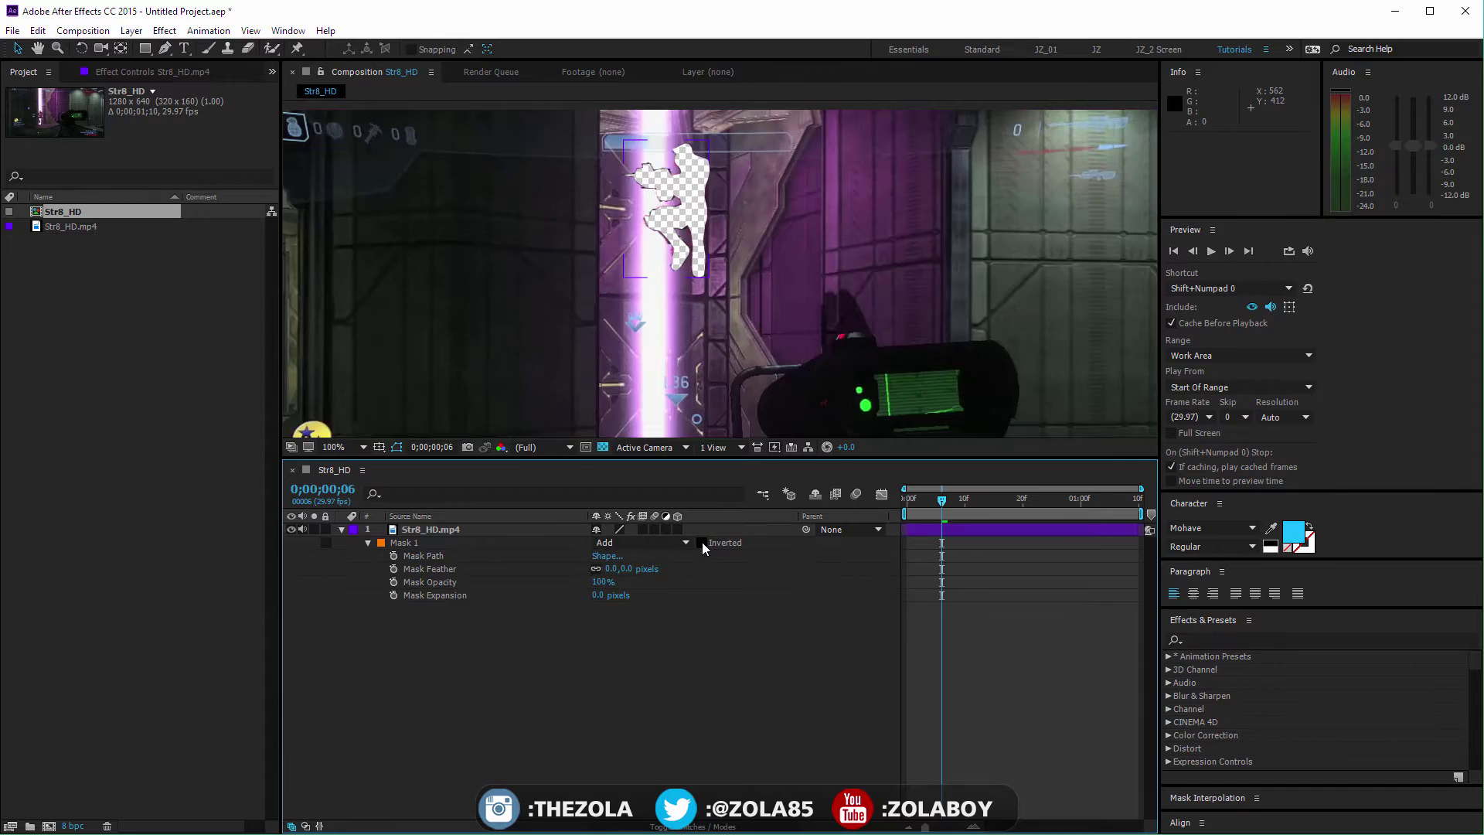
click(702, 542)
click(702, 541)
click(704, 542)
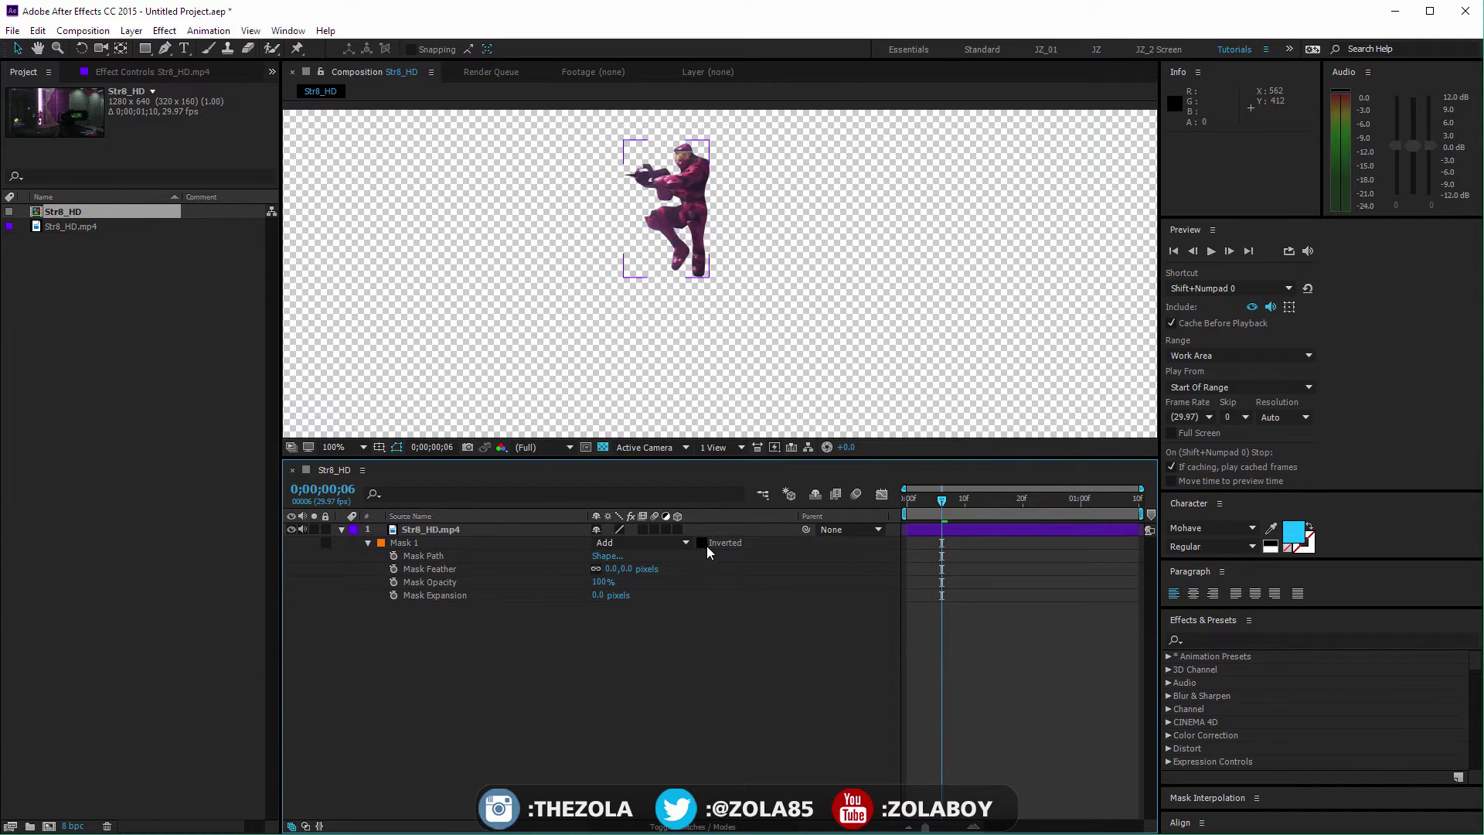
Try mask feather values of 5 and then 1 pixel, previewing the softened edge
click(481, 568)
drag(630, 569, 642, 569)
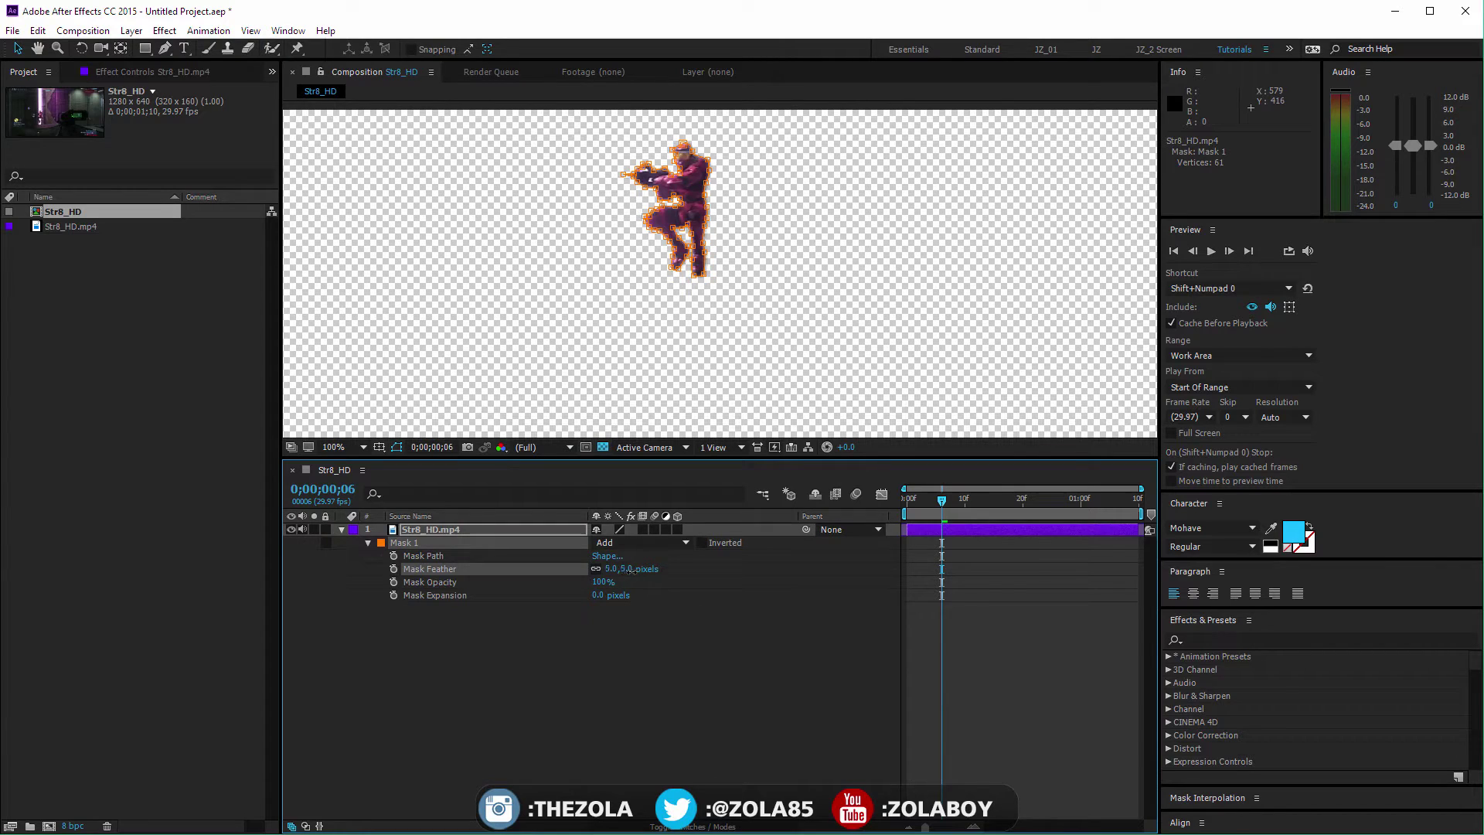
click(777, 675)
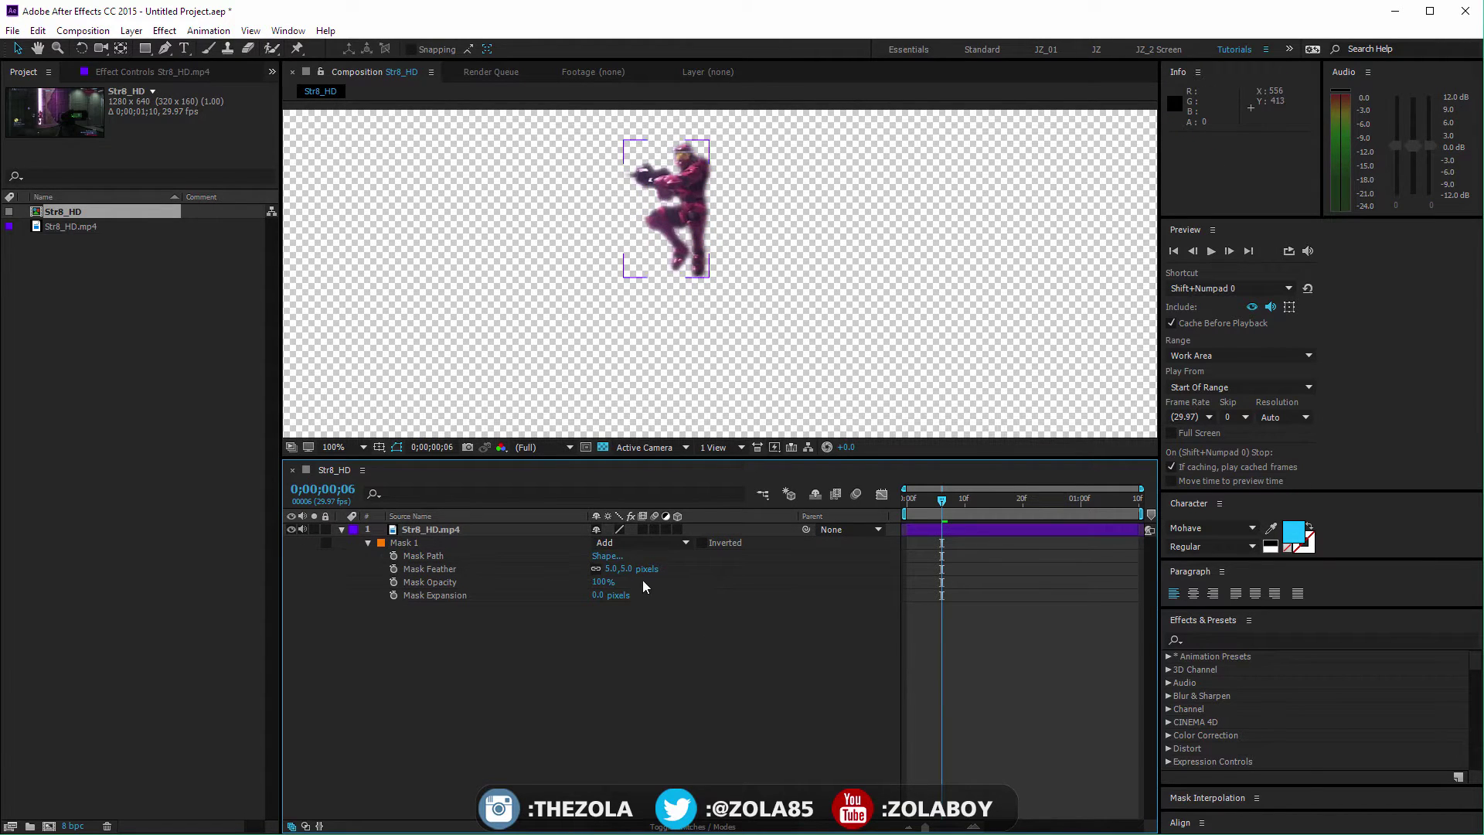
text(2)
key(BackSpace)
text(1)
key(Return)
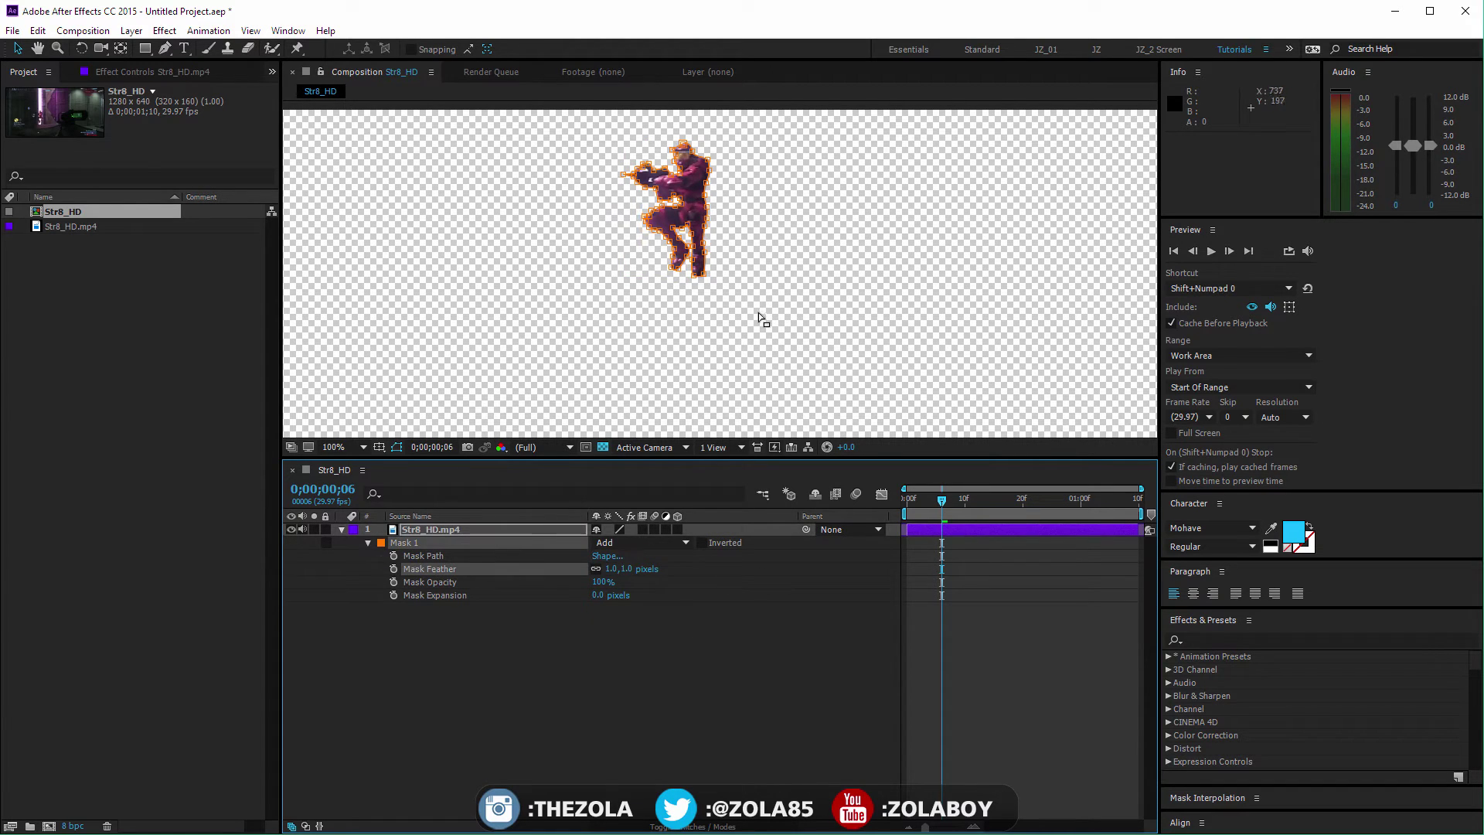
click(741, 685)
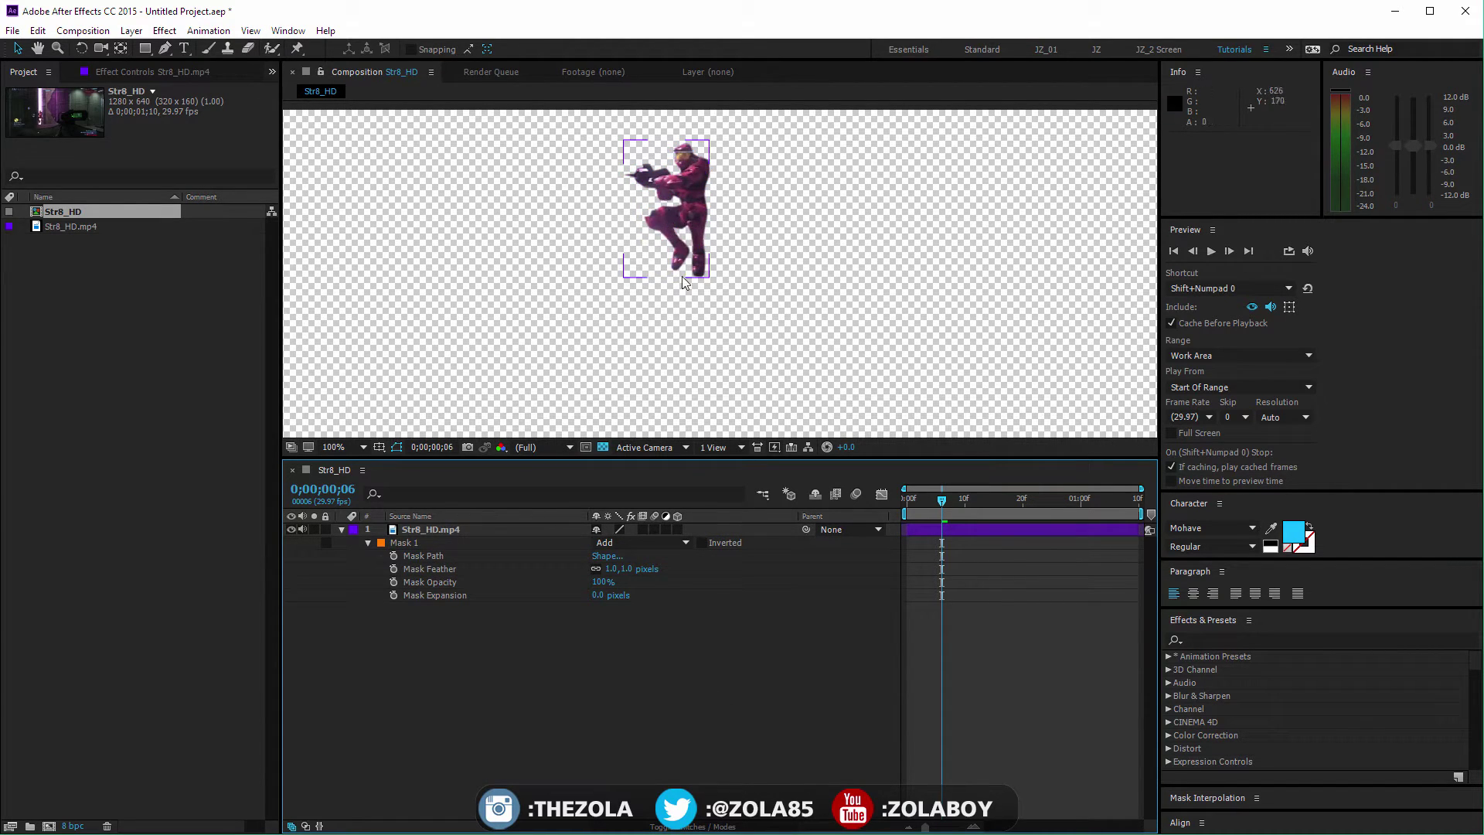
Recentre the character and settle the mask feather at 0.7 pixels after trying 0.5
key(h)
drag(698, 219, 716, 353)
key(v)
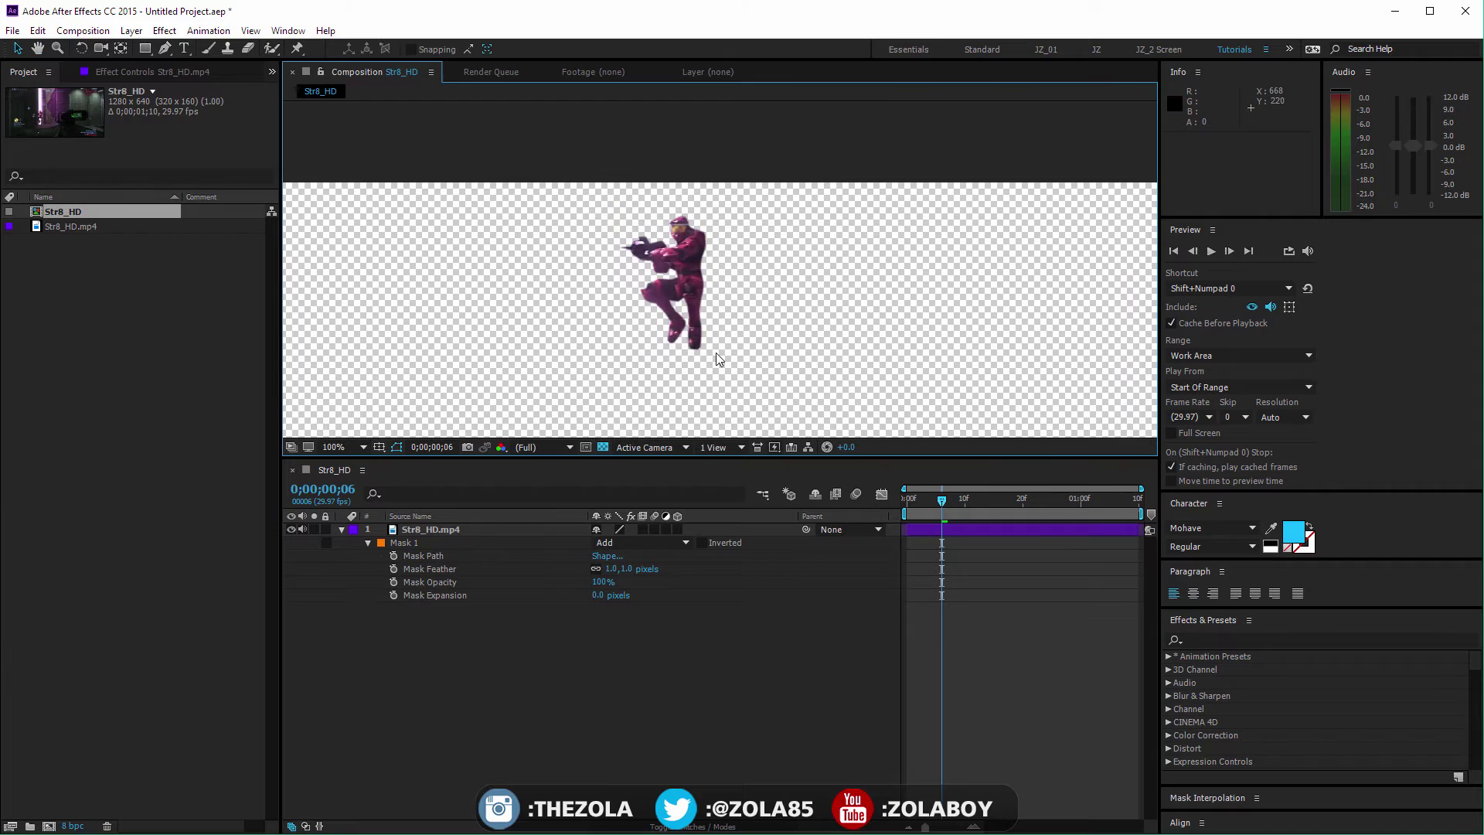
scroll(716, 352, up, 2)
click(611, 569)
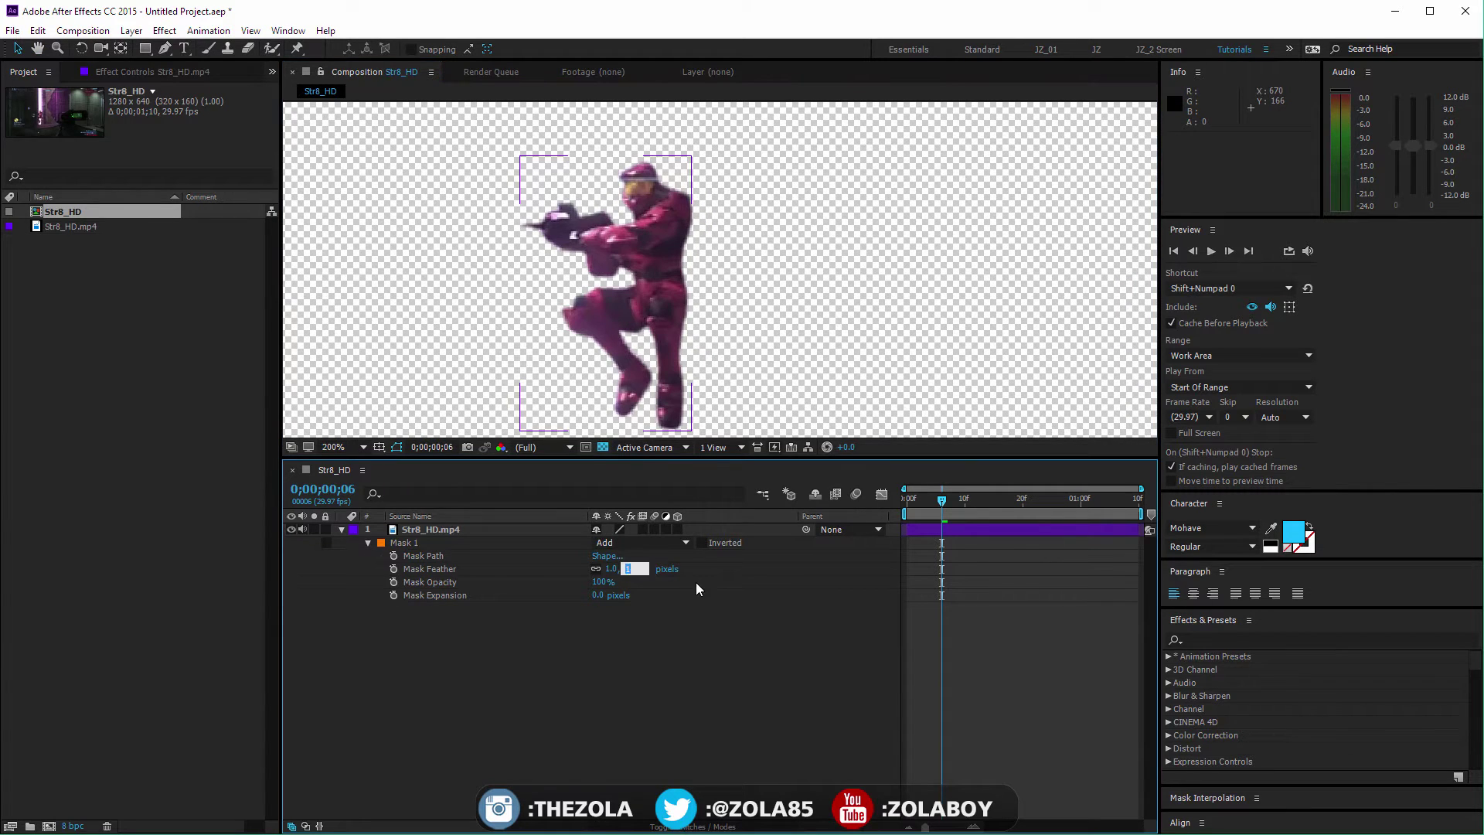
text(0.5)
key(Return)
click(761, 723)
key(comma)
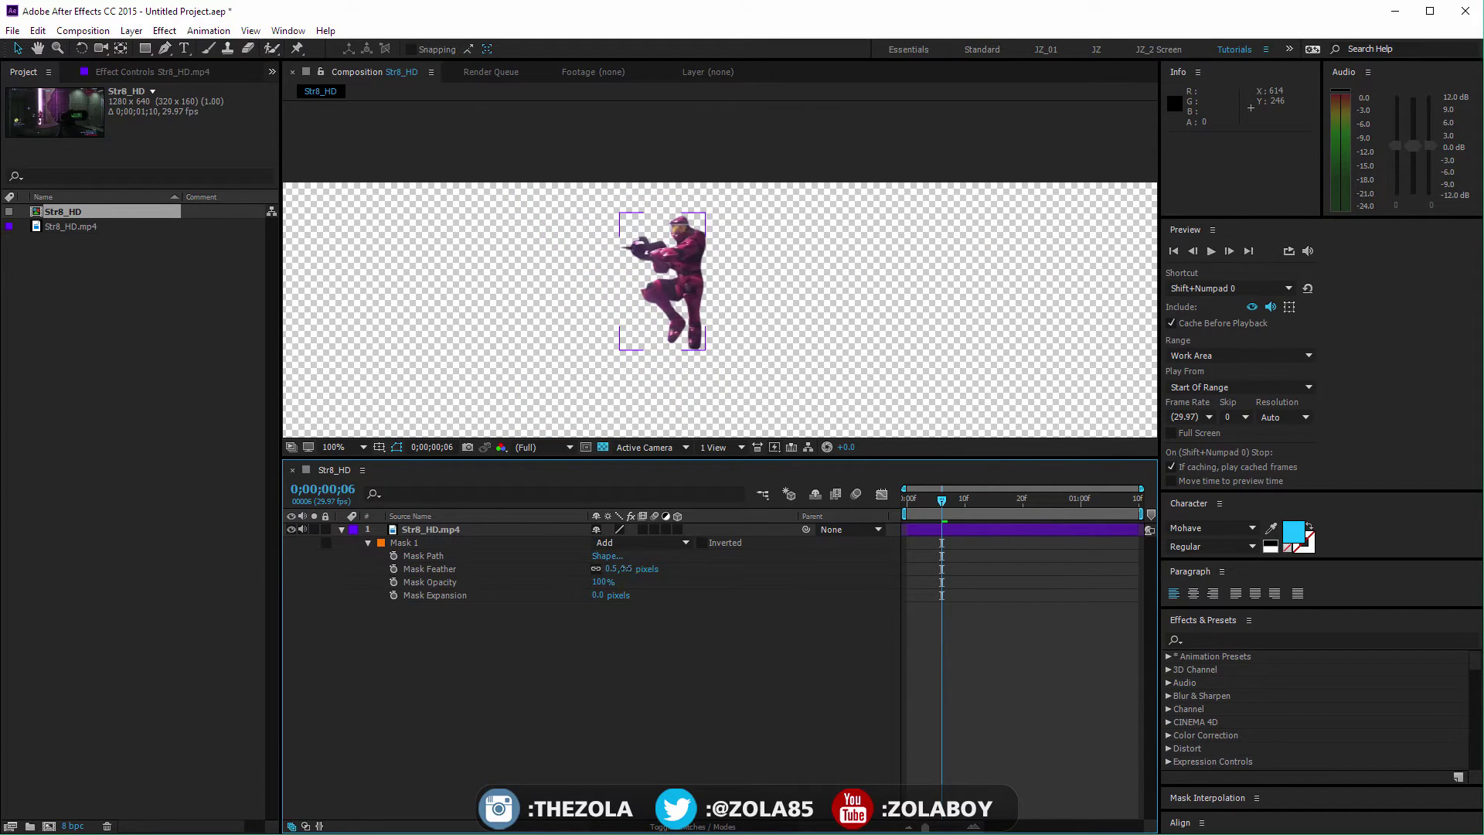
click(628, 569)
key(ctrl+Up)
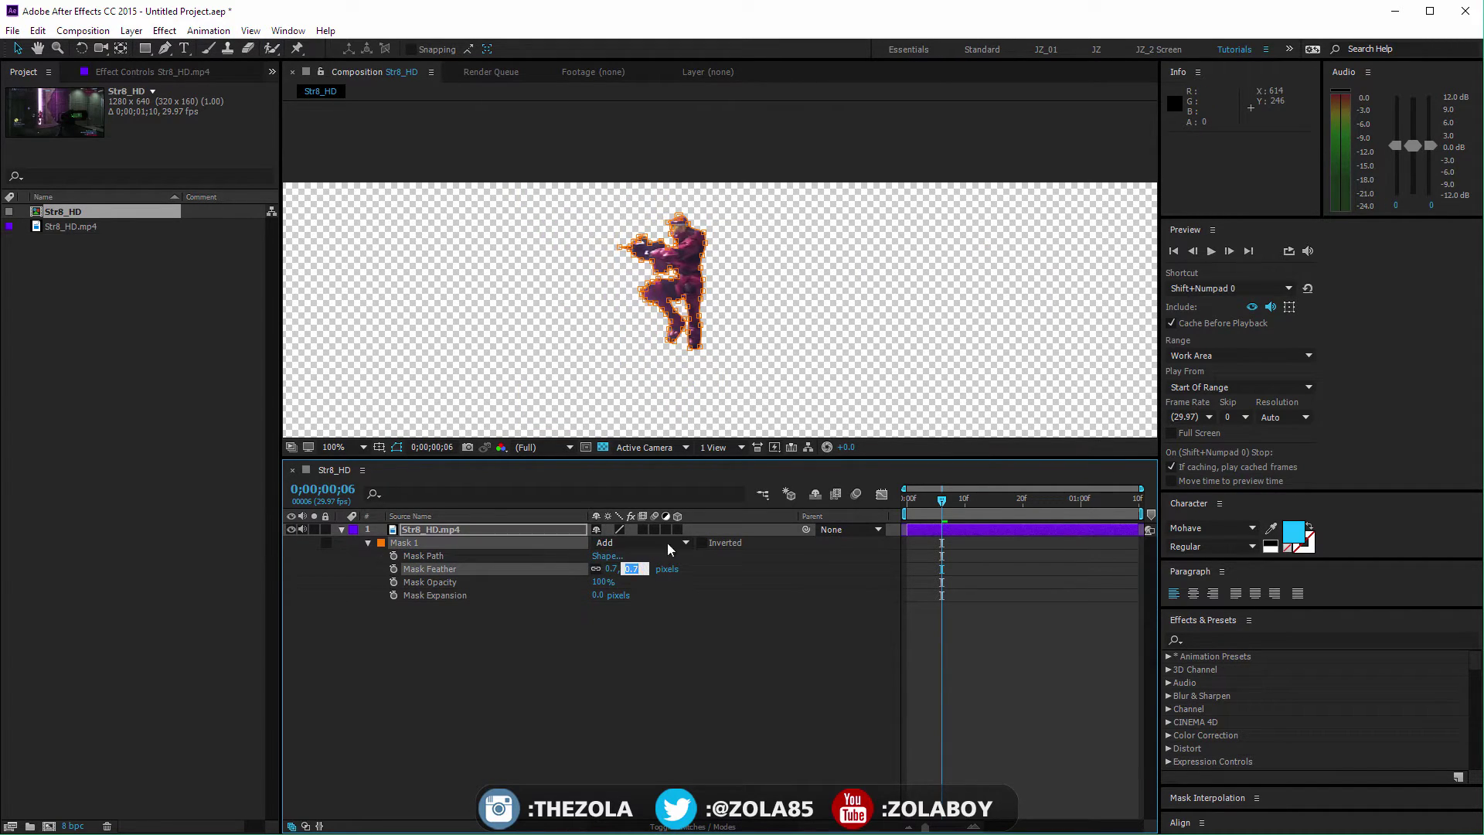
click(737, 680)
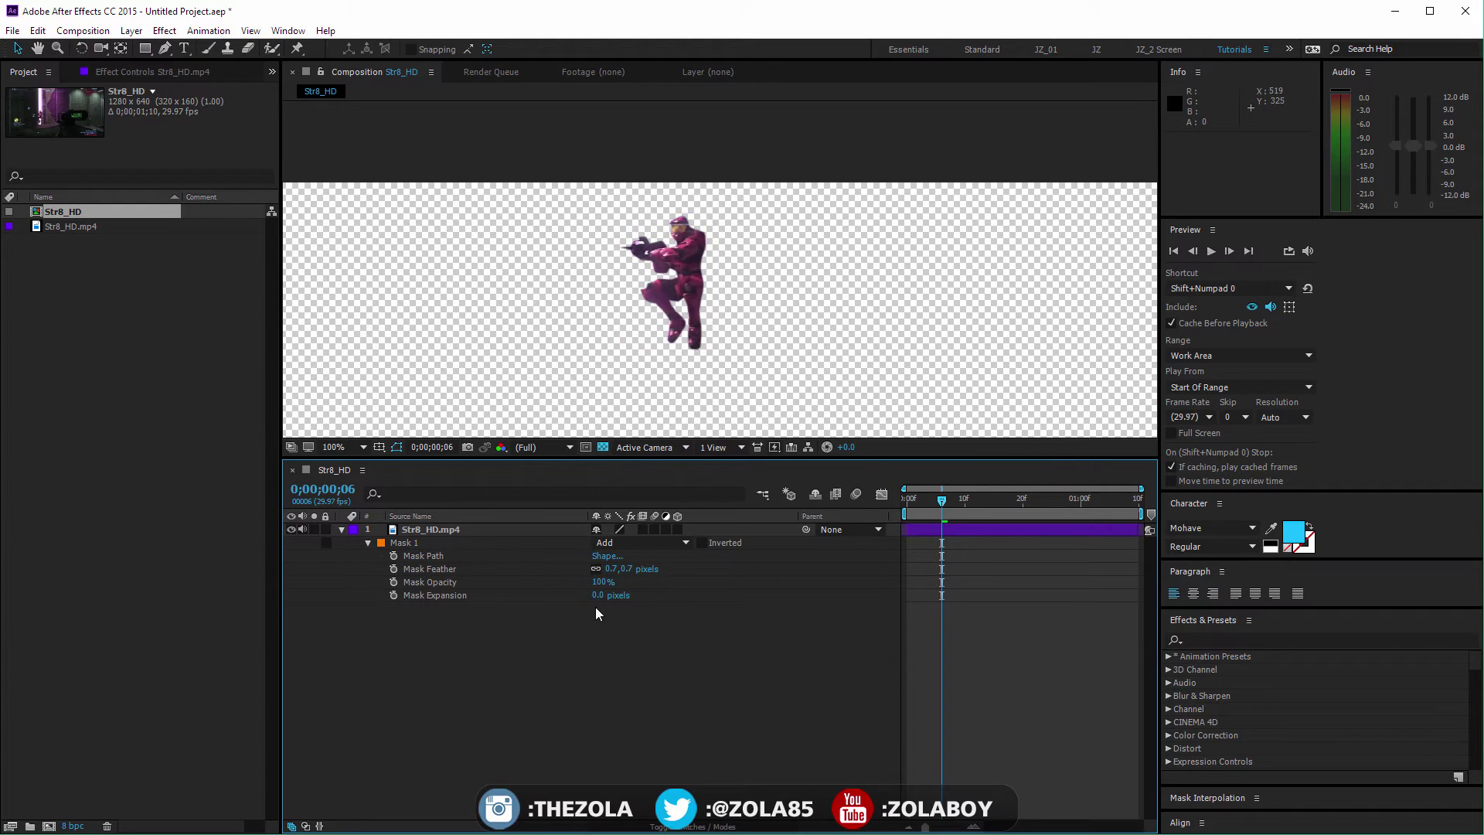
Test mask opacity at 46% and expansion at 32 pixels, then reset expansion to 0
drag(601, 582, 727, 573)
click(638, 648)
click(606, 598)
mouse_move(604, 596)
mouse_down()
mouse_move(648, 590)
mouse_move(602, 605)
mouse_move(625, 615)
mouse_up()
click(671, 636)
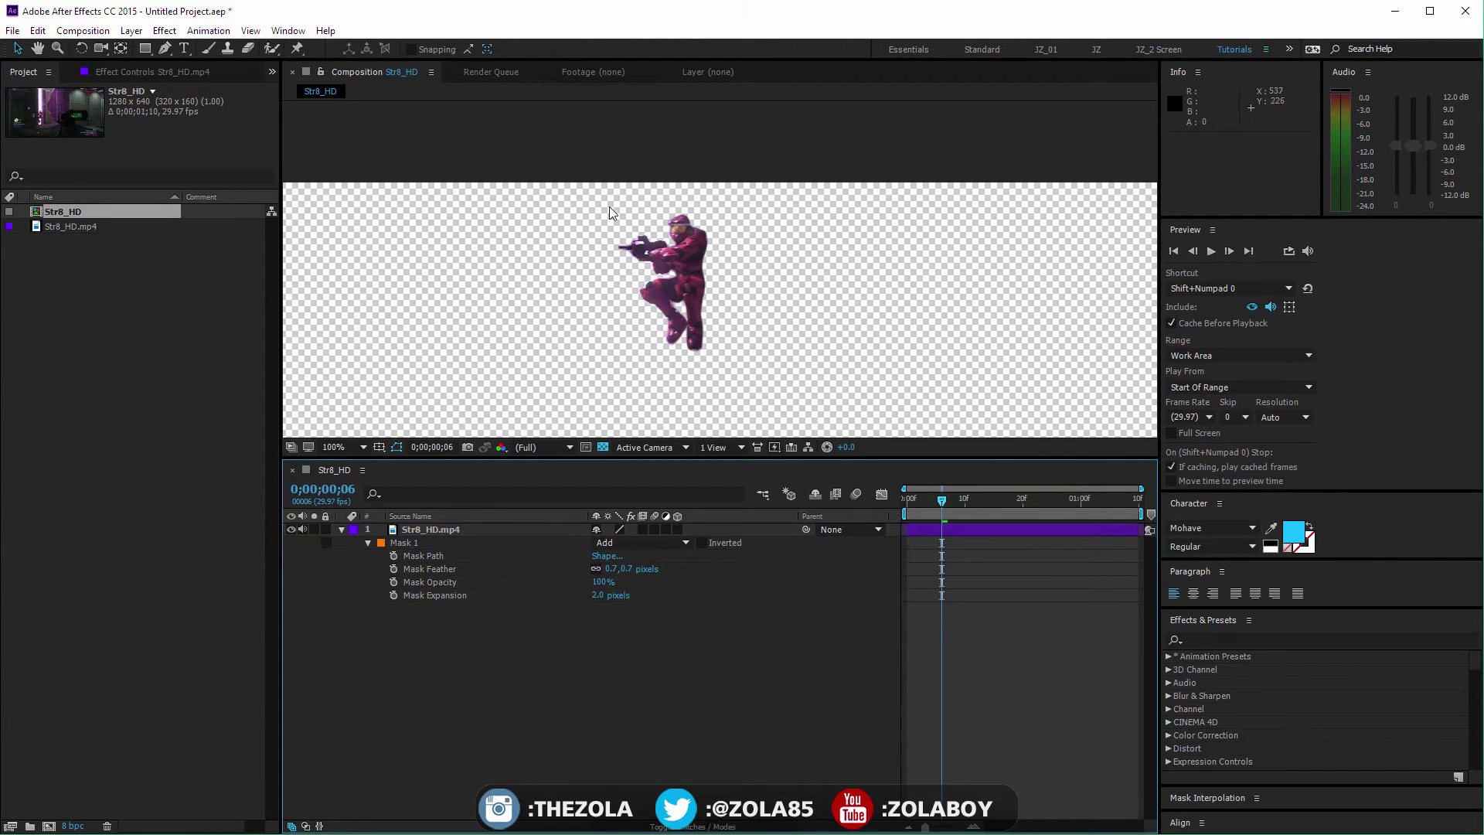
click(599, 595)
text(0)
key(Return)
click(504, 630)
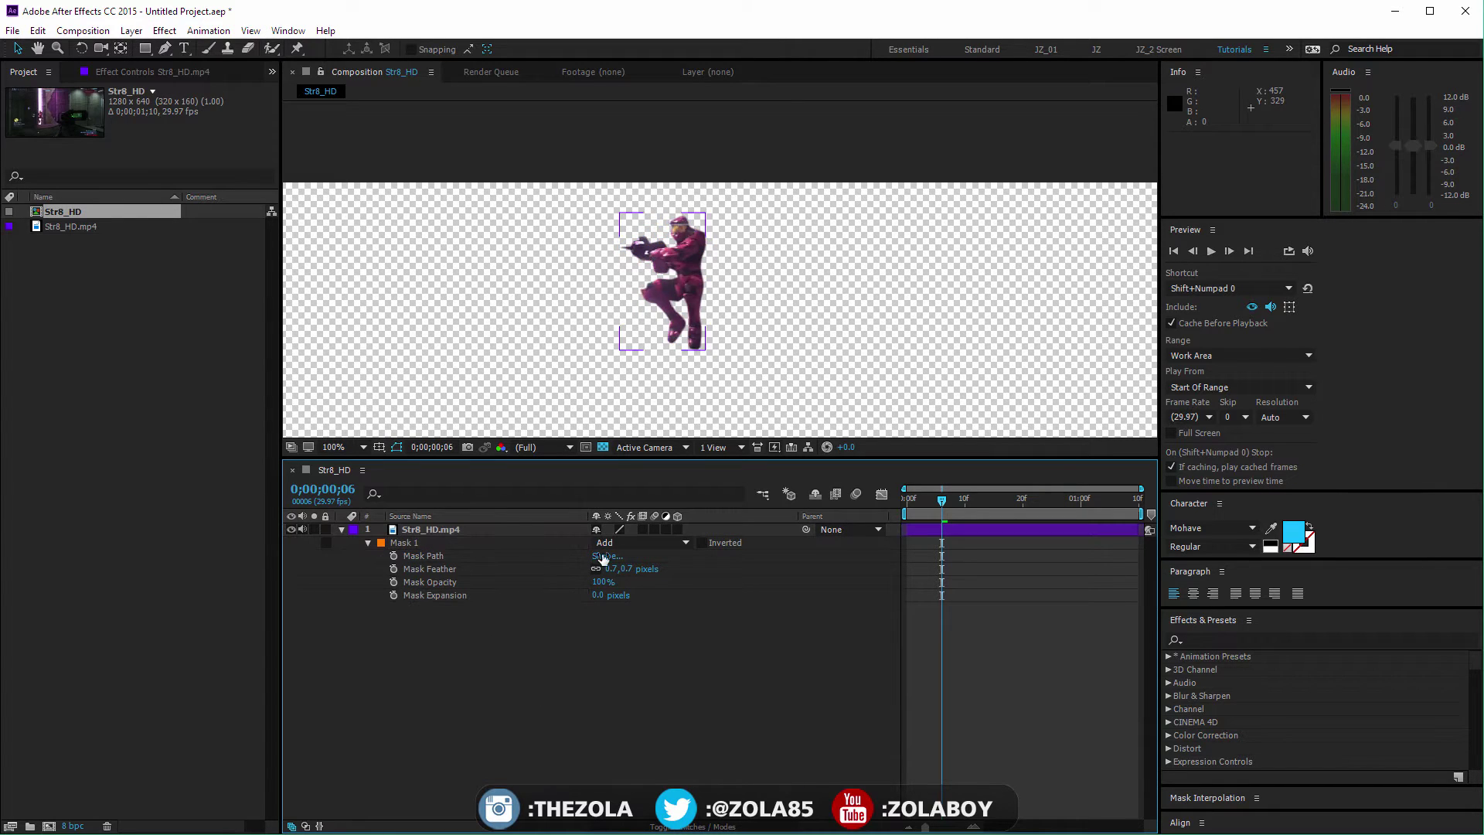
Set Mask 1's mode to None and add a Mask Path keyframe at 0;00;00;06
click(646, 545)
click(670, 558)
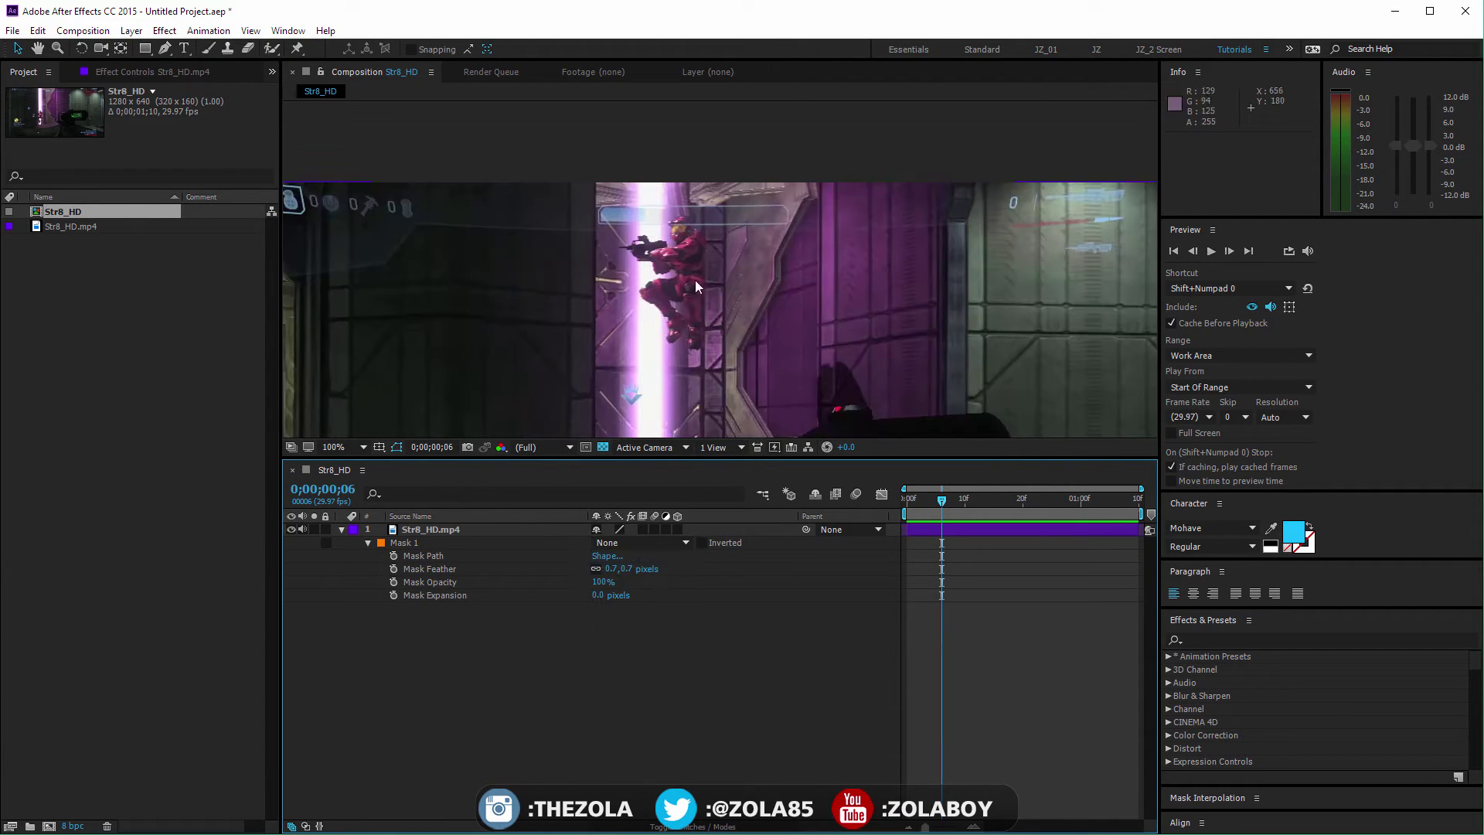
click(464, 542)
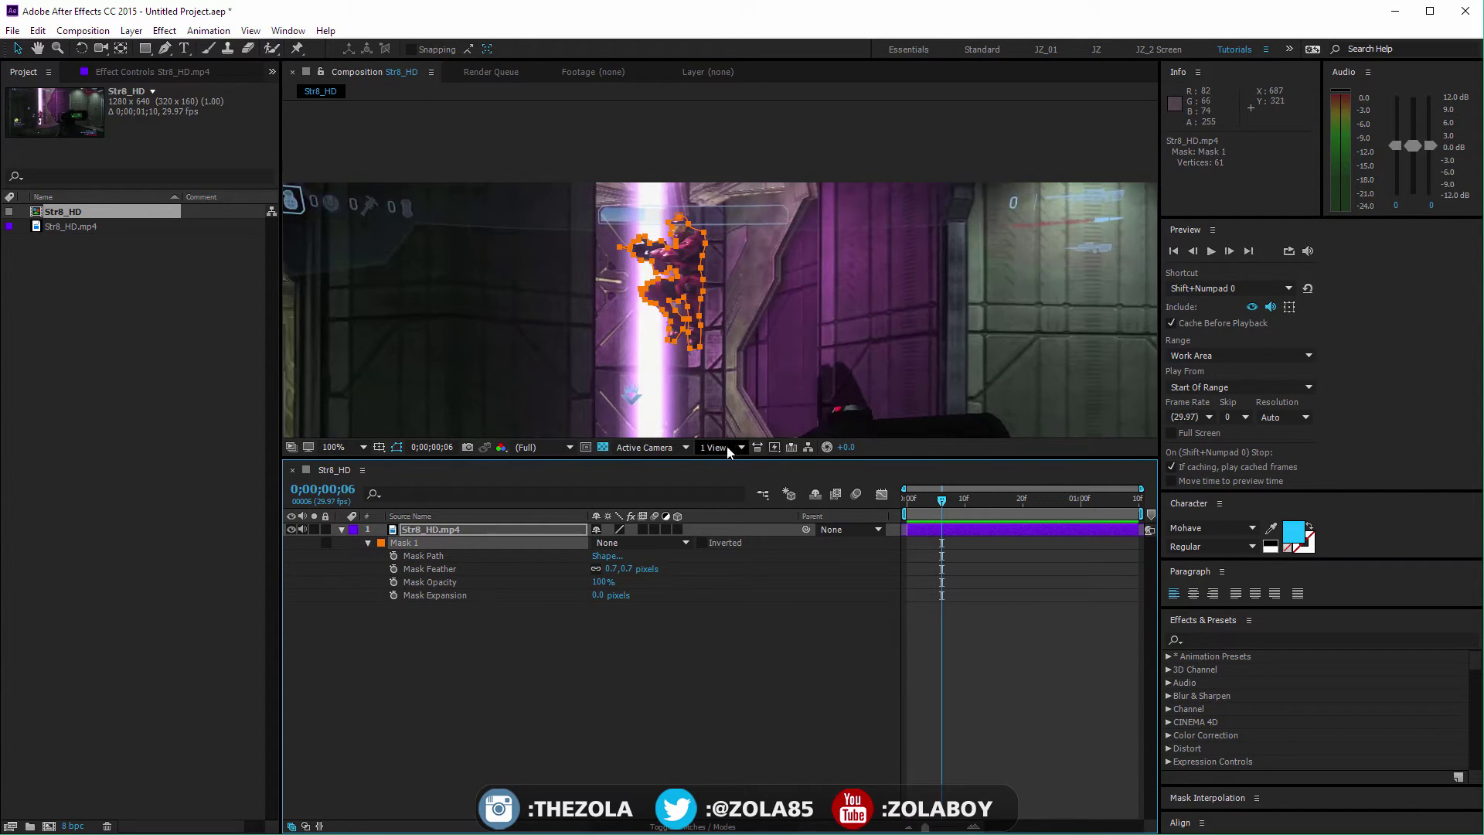
click(395, 555)
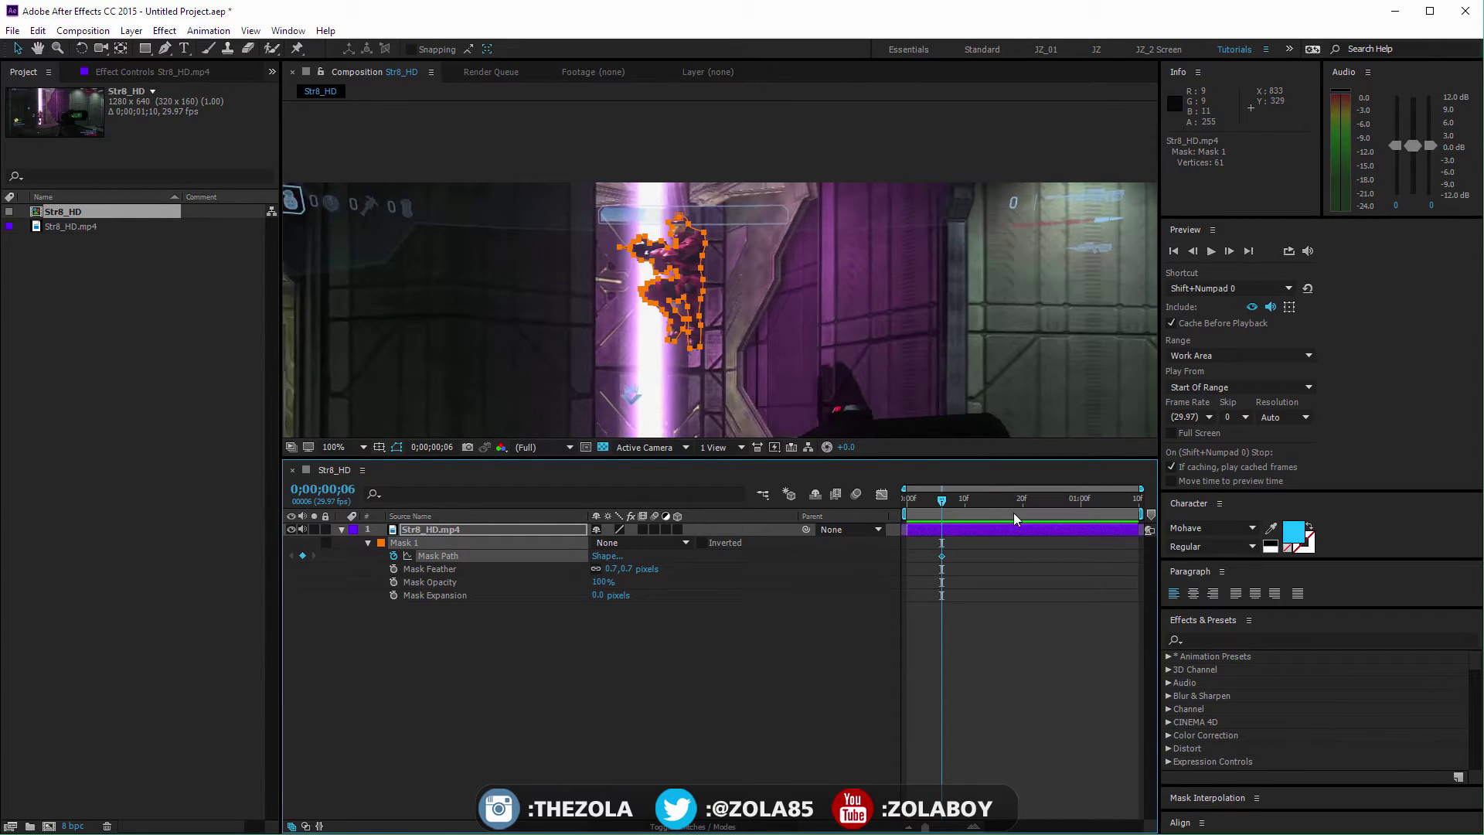
At 0;00;00;09, realign the mask on the soldier and shift its lower points down-left
key(Page_Down)
key(Page_Down)
key(Page_Down)
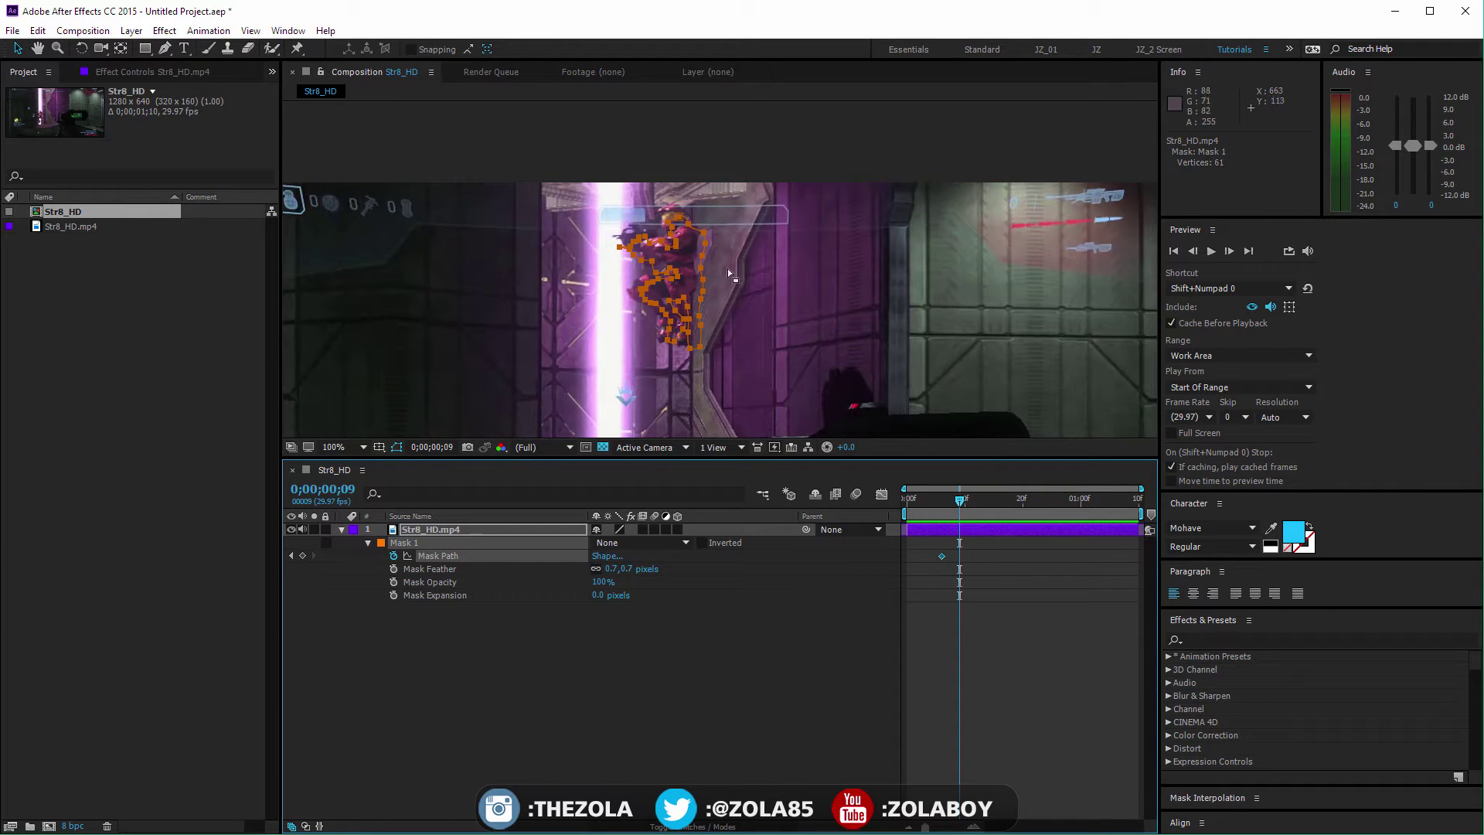
drag(689, 226, 679, 211)
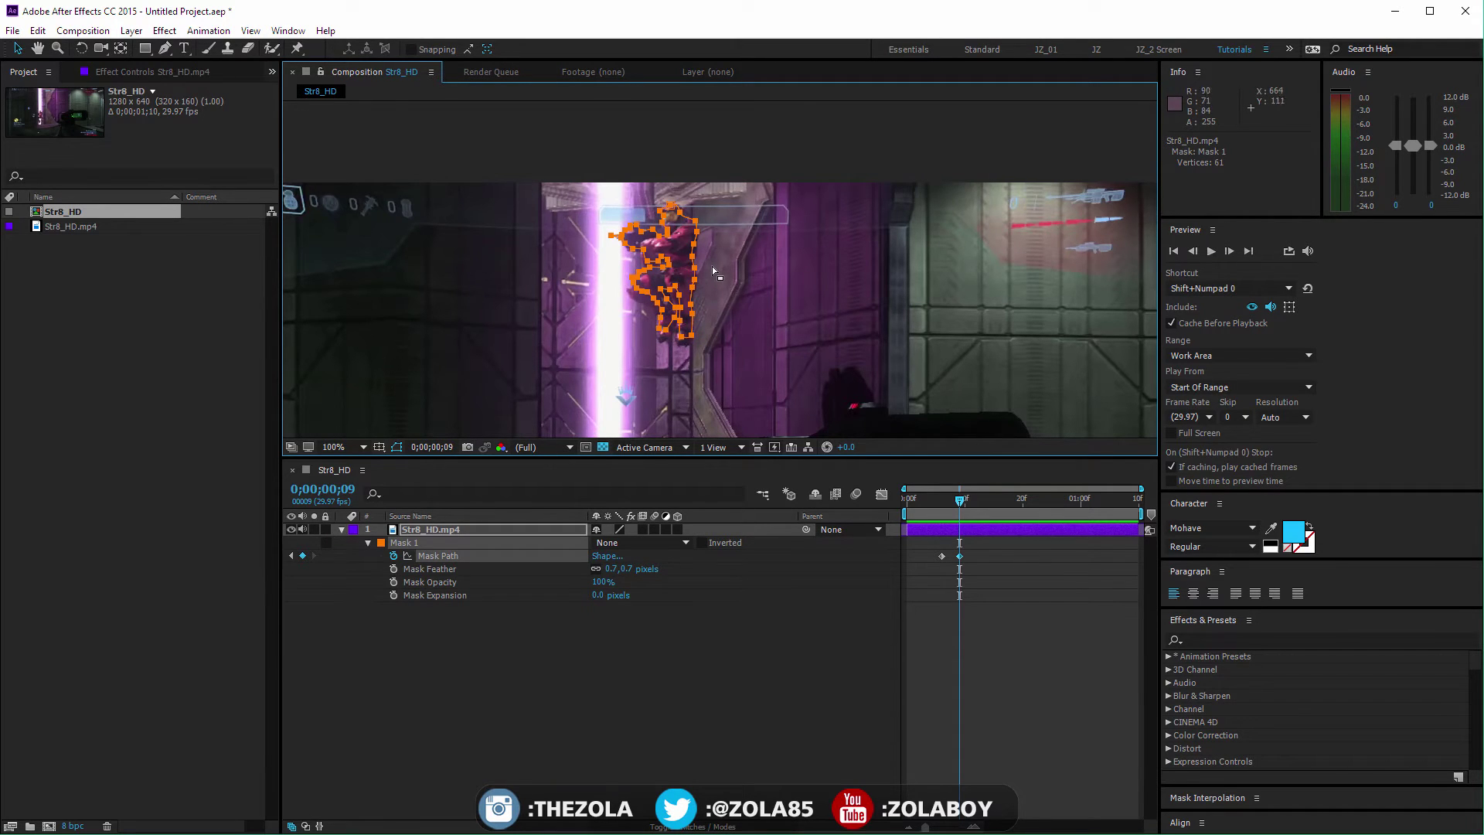
drag(712, 270, 630, 344)
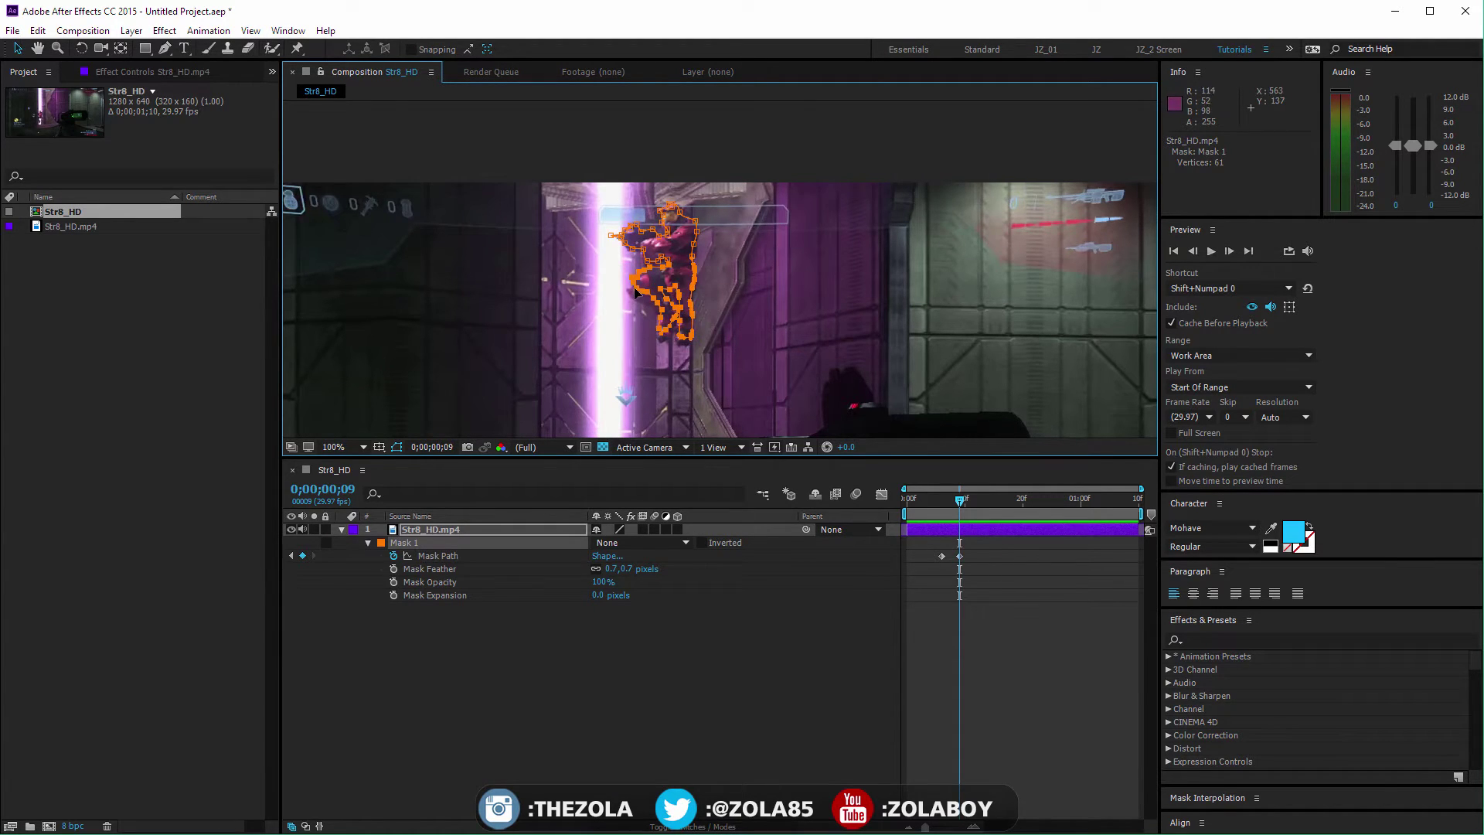
drag(635, 292, 632, 302)
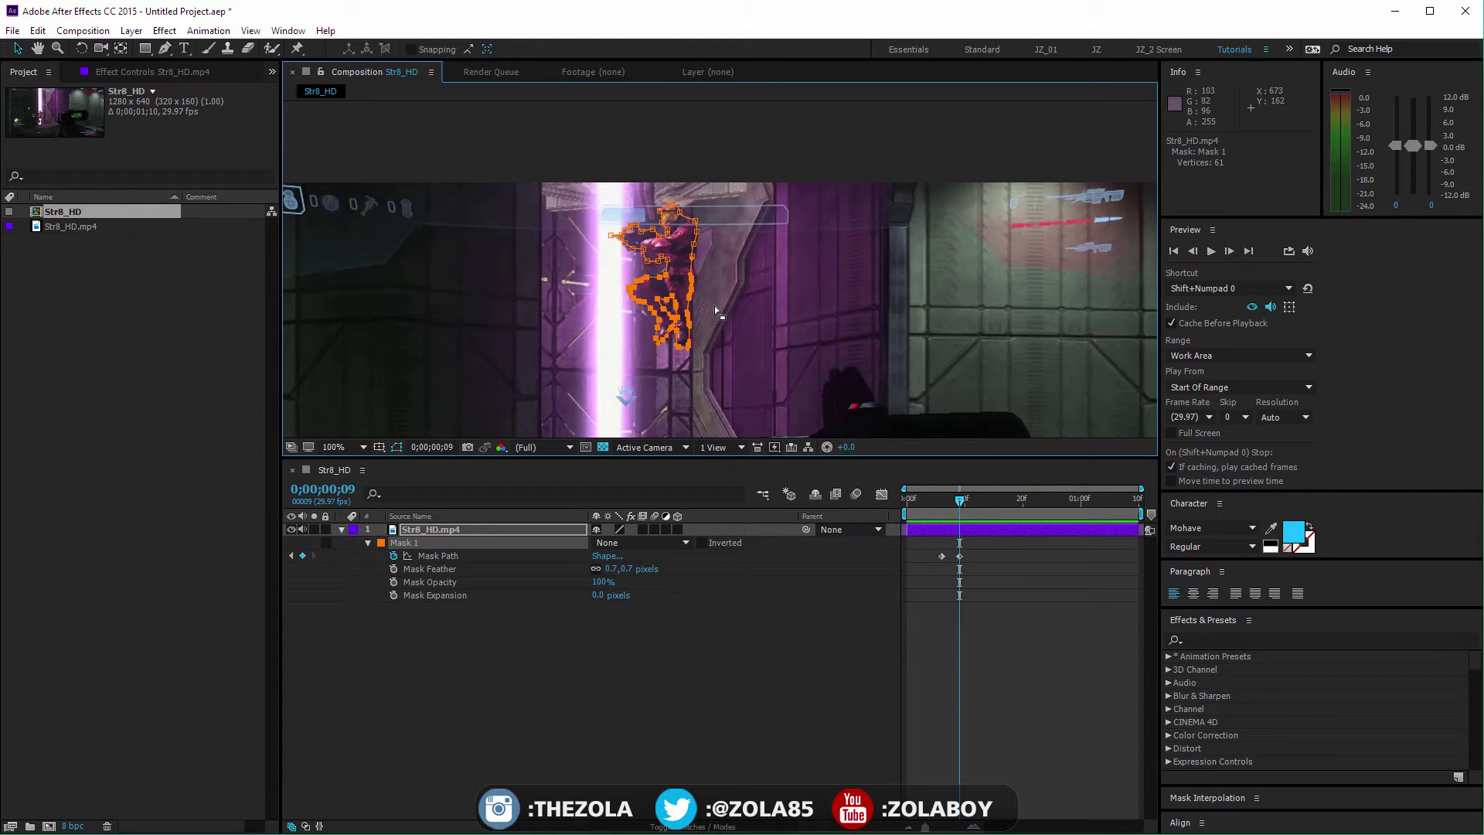
Drag Mask 1 vertices onto the red armoured figure's edges, including along its leg
scroll(700, 263, up, 2)
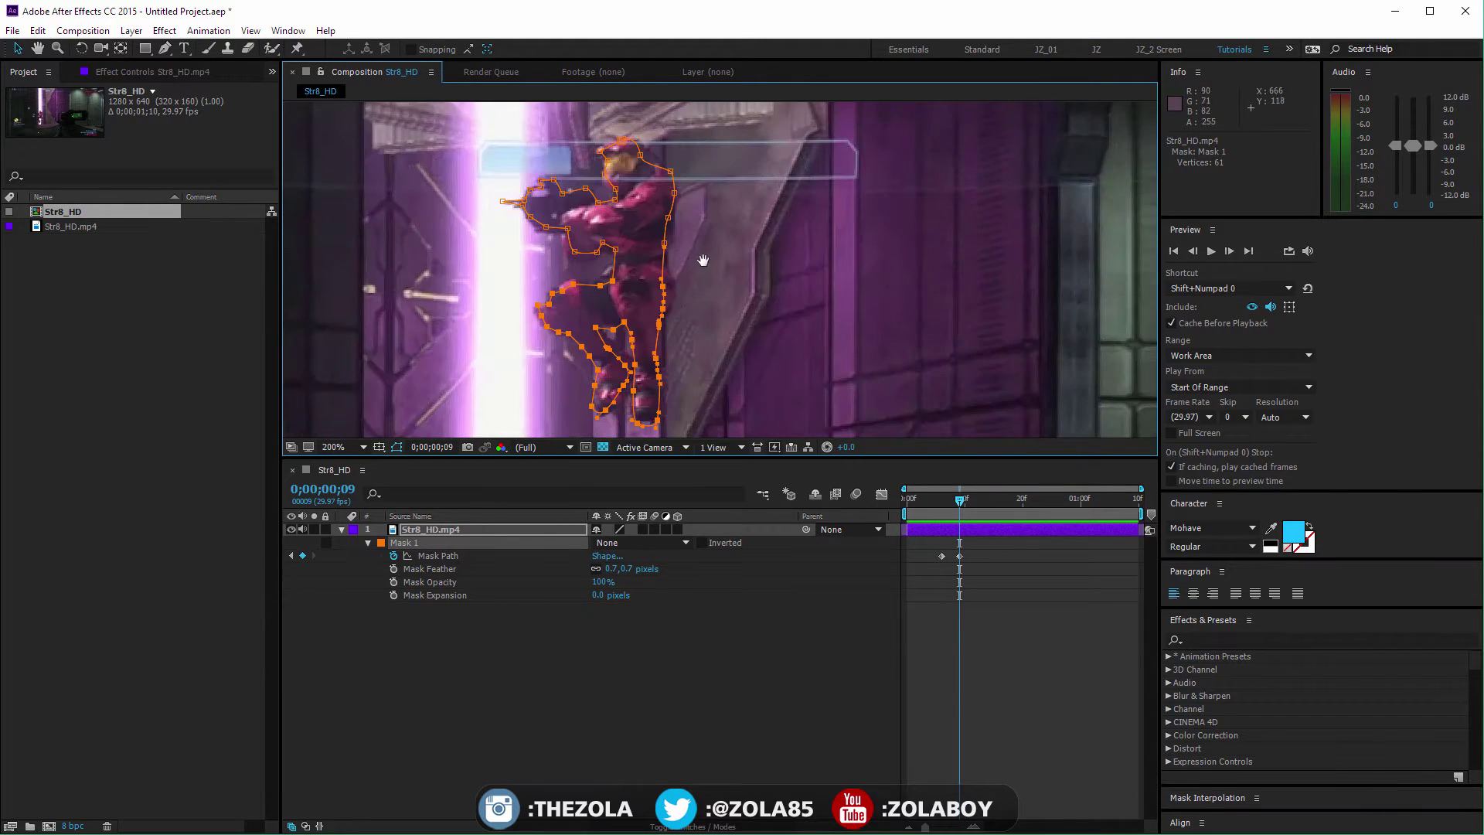
drag(703, 260, 723, 278)
click(643, 291)
drag(633, 298, 566, 318)
key(space)
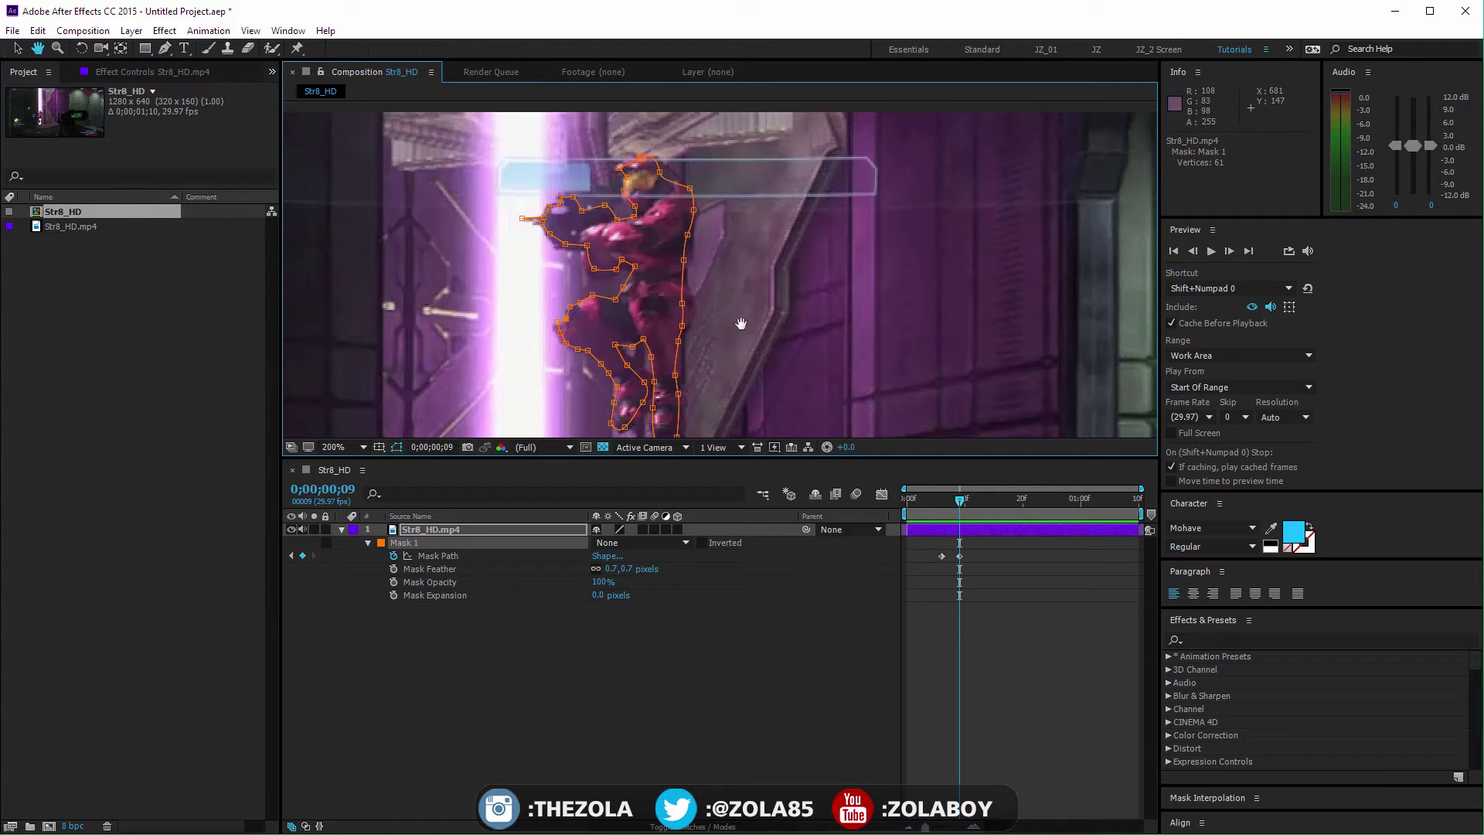
drag(741, 323, 702, 249)
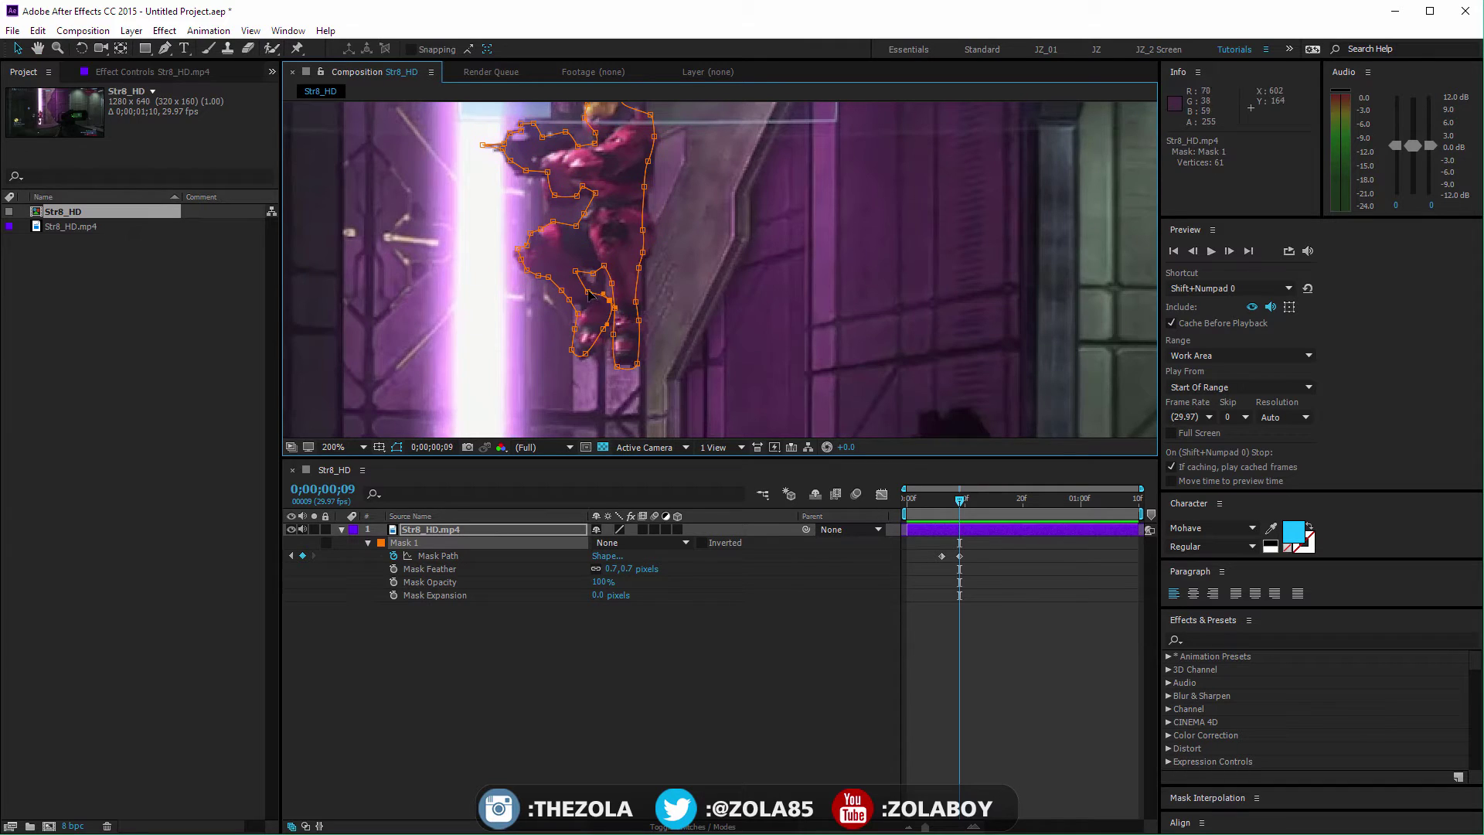
drag(587, 291, 589, 268)
drag(585, 354, 606, 333)
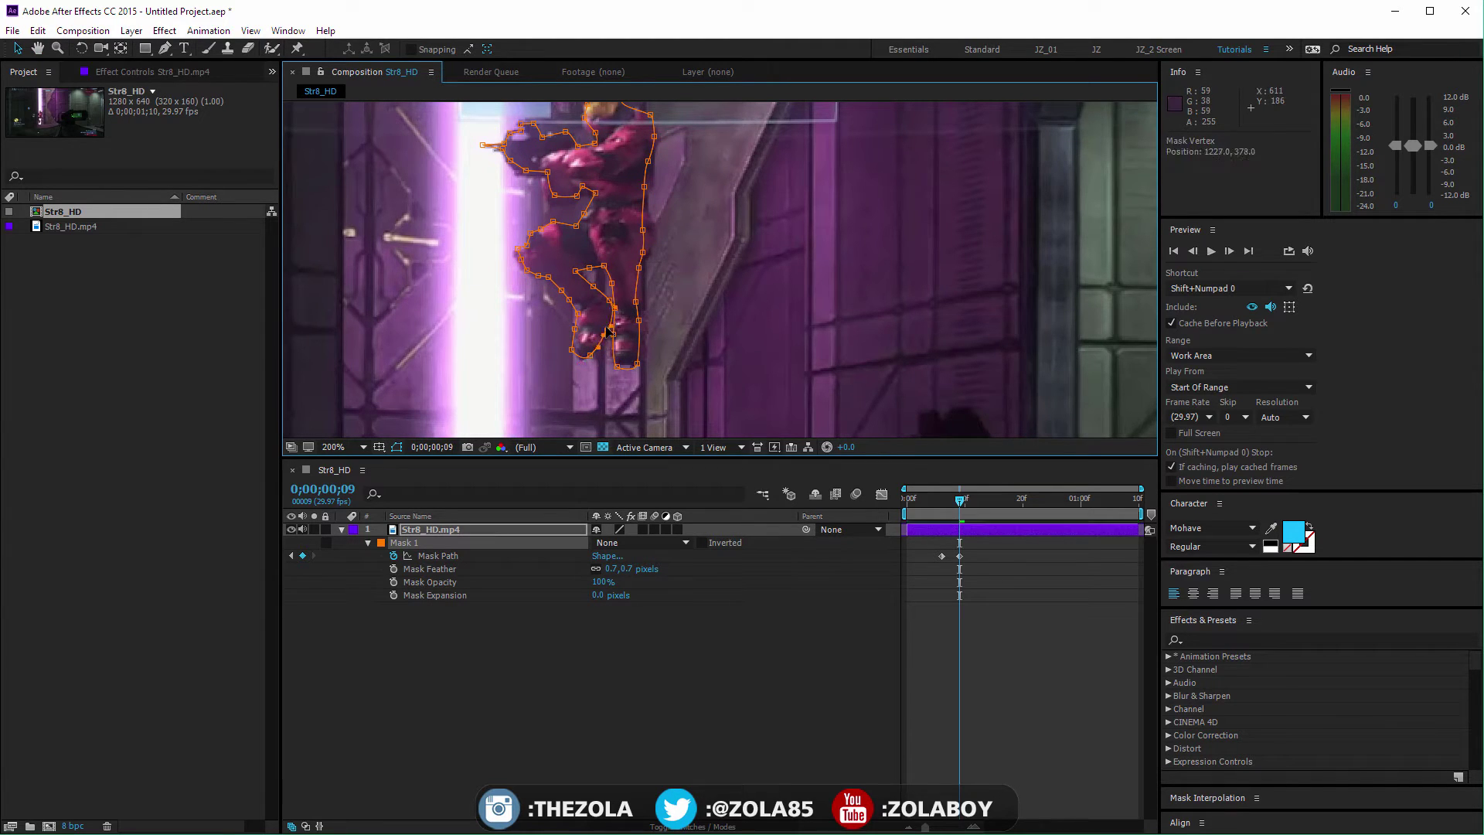
drag(519, 249, 526, 249)
Fit the lower, right-side and helmet mask points to the soldier, then step back to frame 8
key(space)
drag(671, 290, 652, 317)
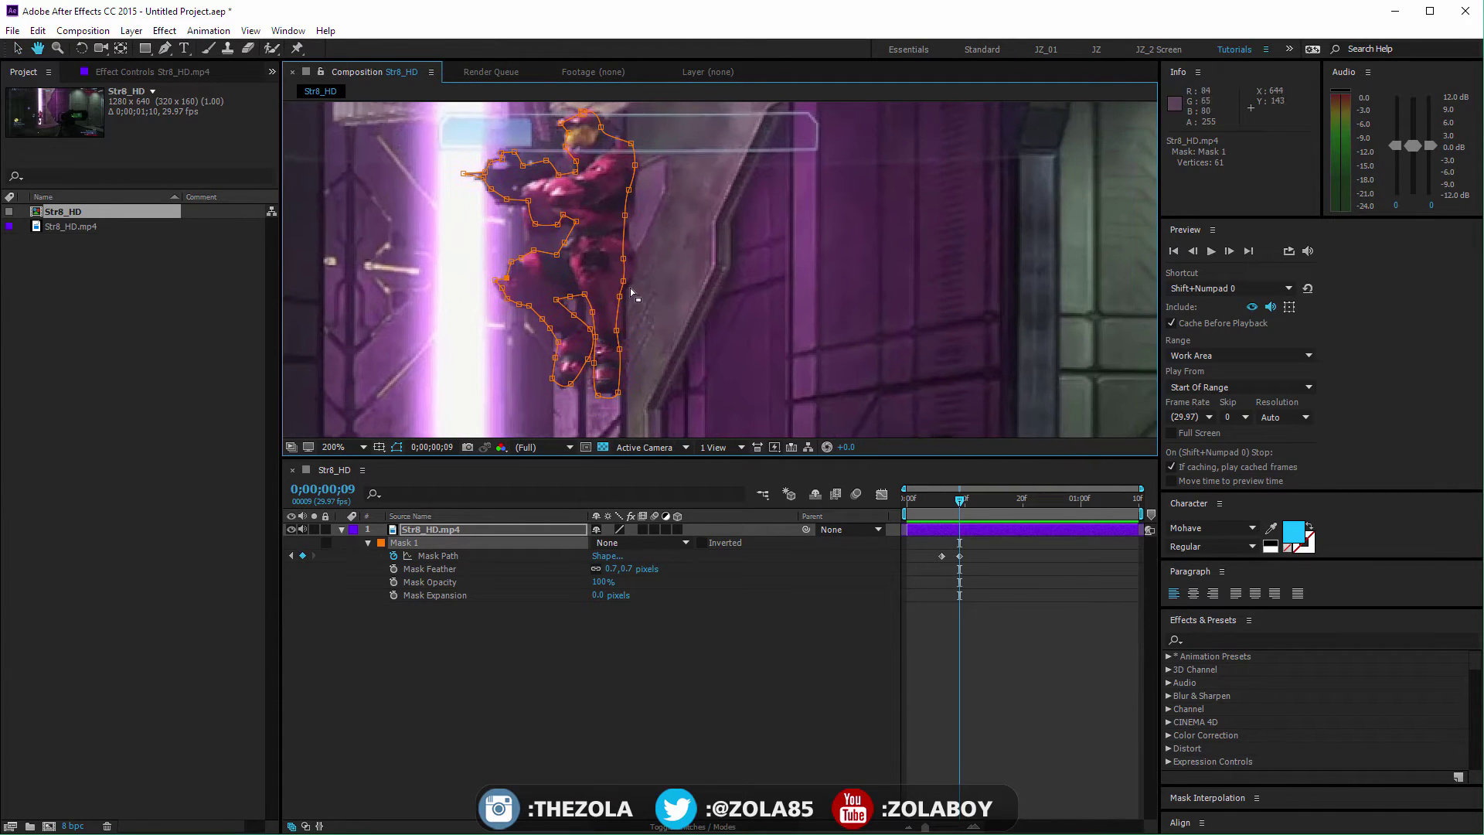
key(space)
drag(649, 187, 514, 253)
ctrl+alt+click(524, 271)
key(ctrl+z)
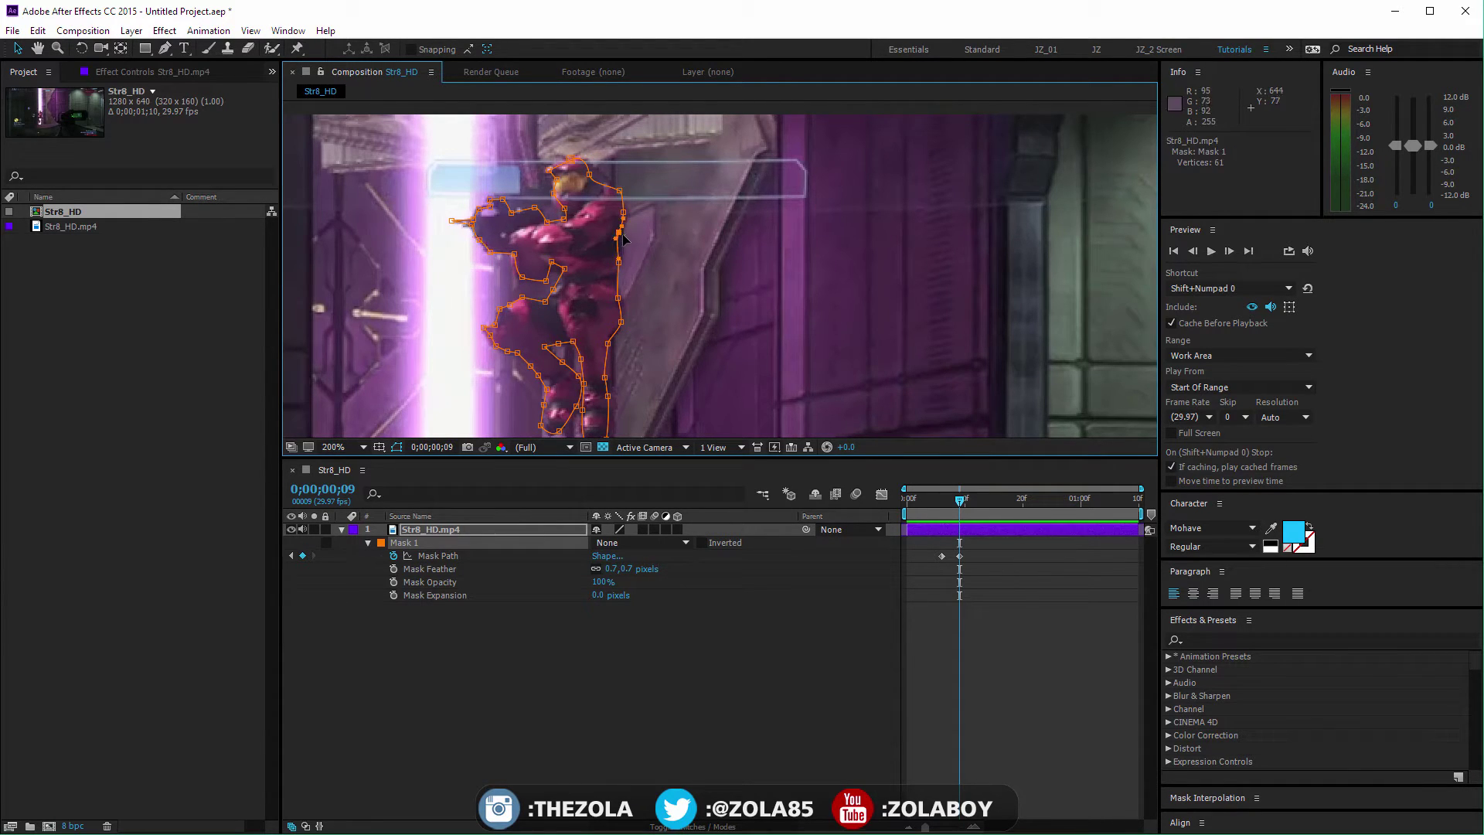
drag(618, 231, 620, 235)
drag(589, 174, 597, 174)
drag(959, 501, 955, 502)
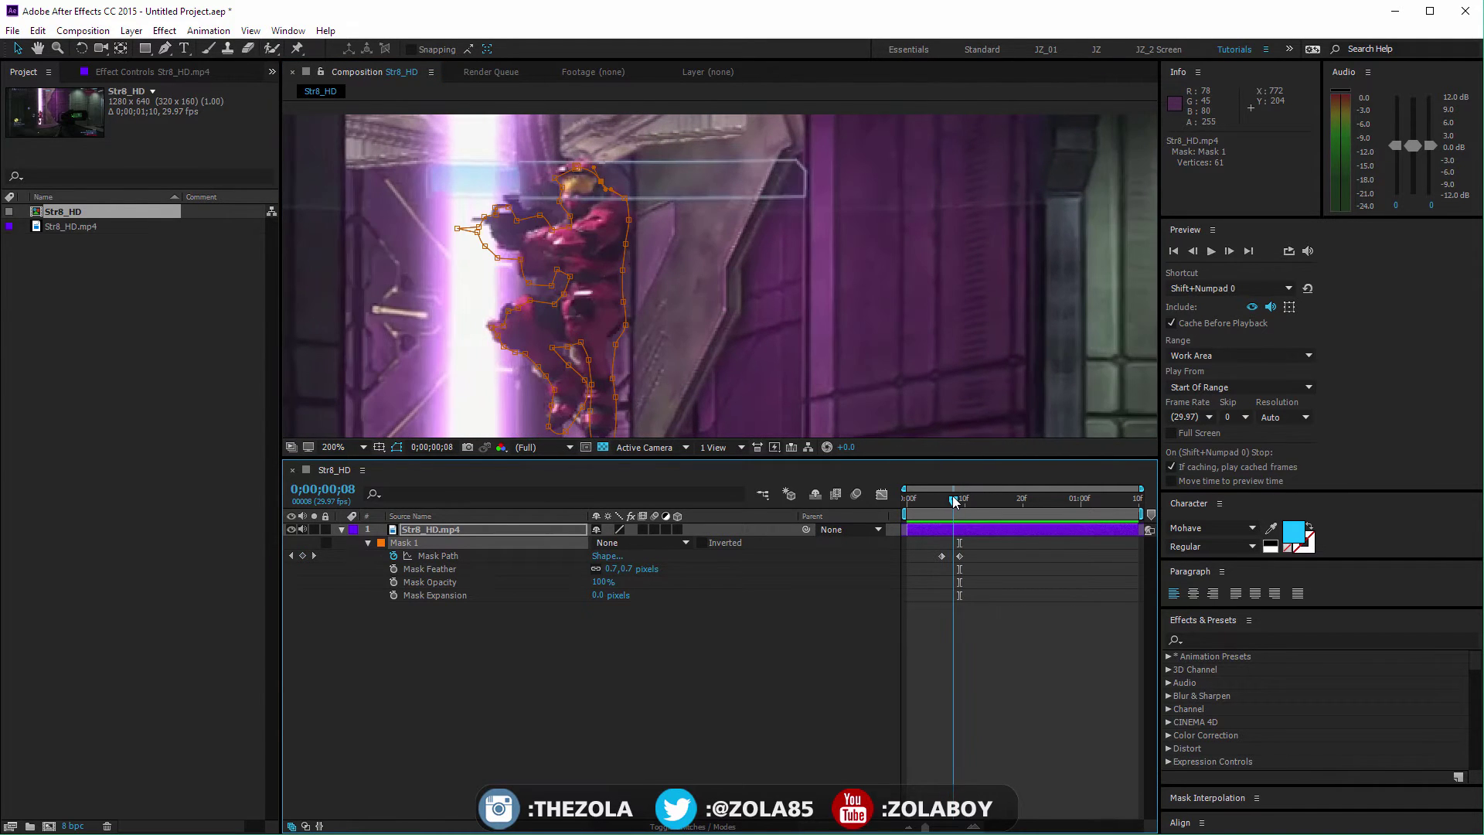
Free-transform the whole mask at frame 8, narrowing it to about 92% width
double_click(615, 344)
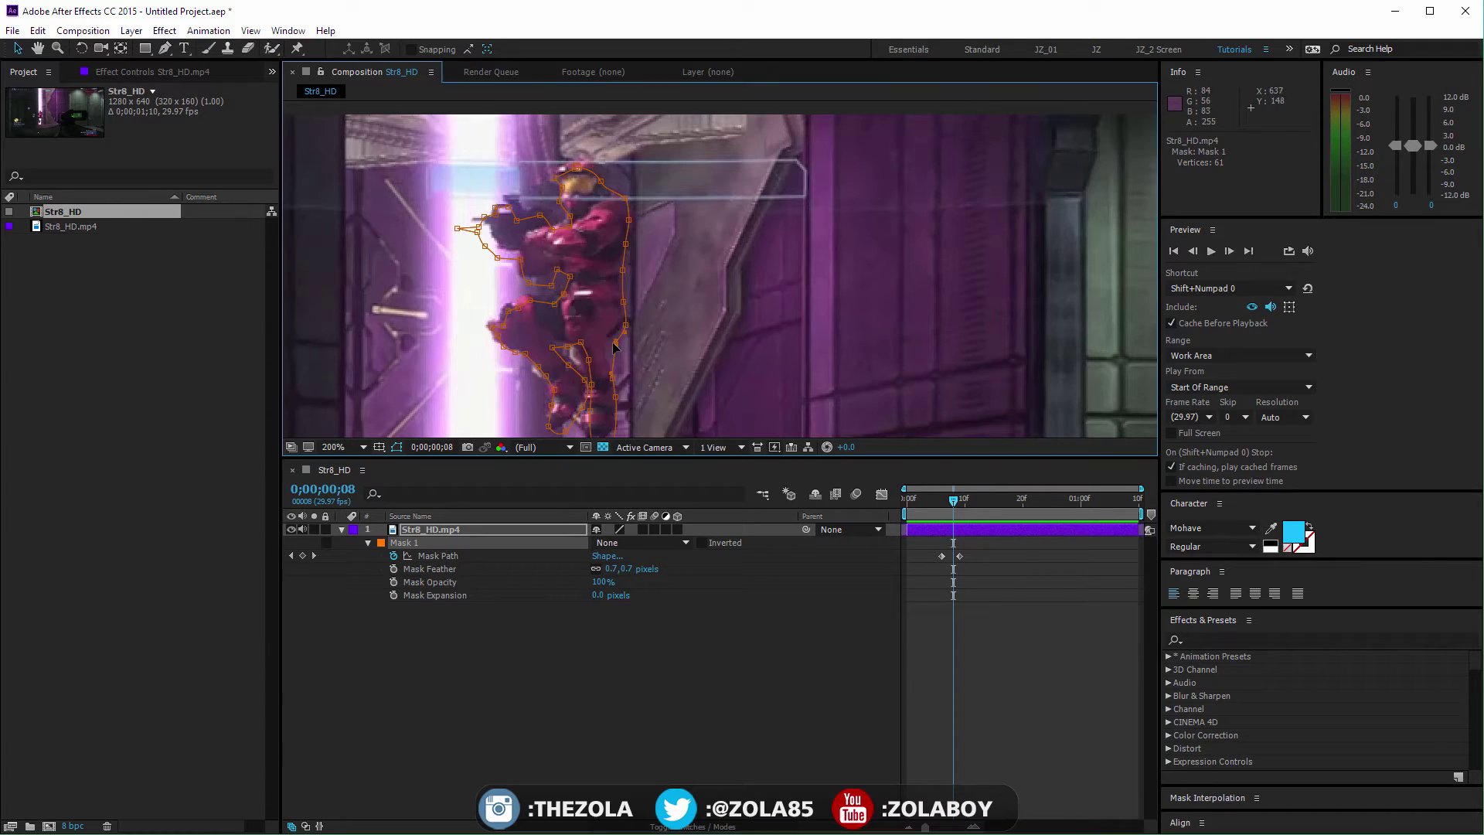
drag(603, 324, 596, 316)
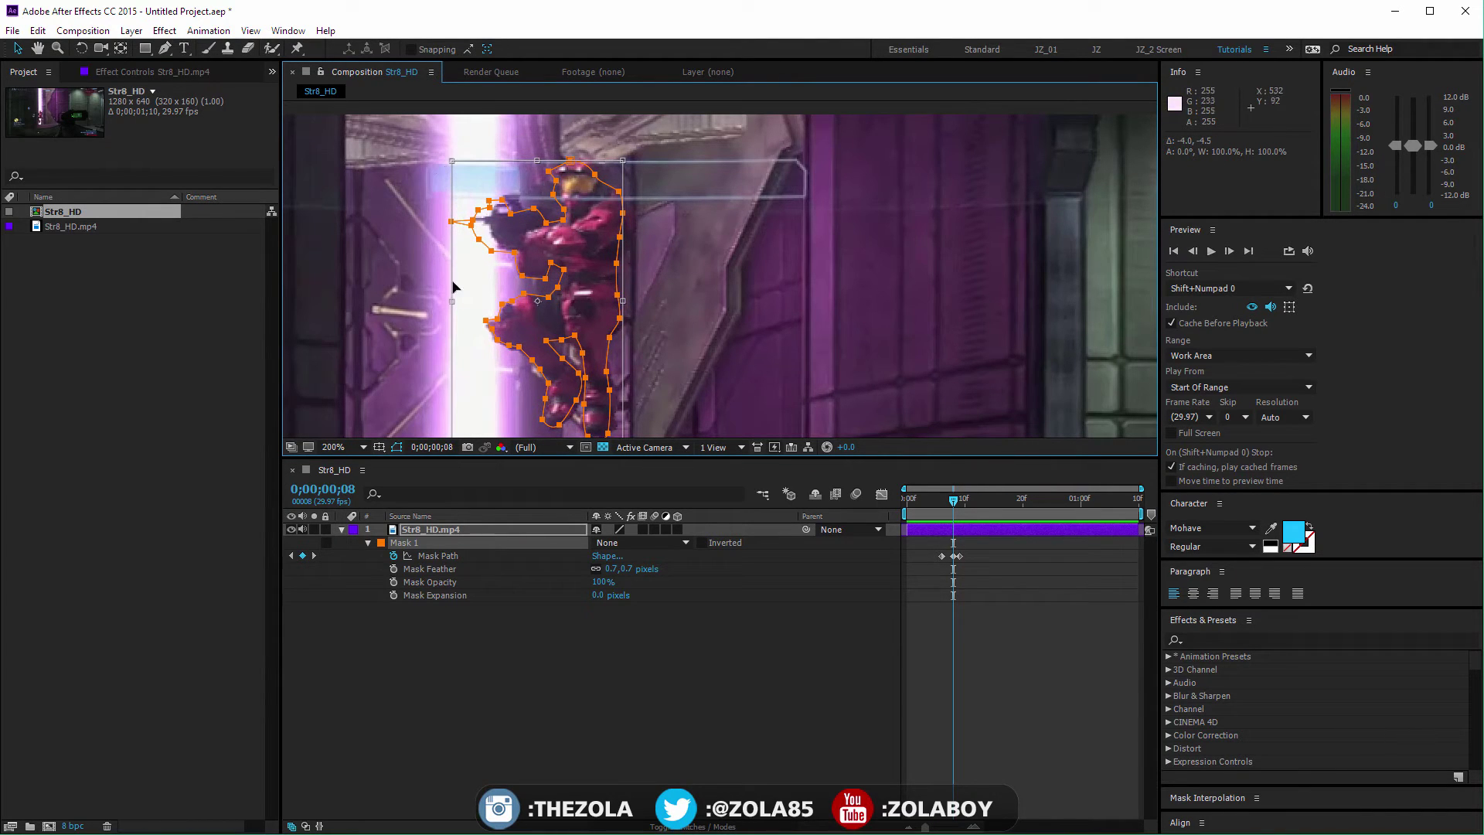
drag(453, 302, 466, 304)
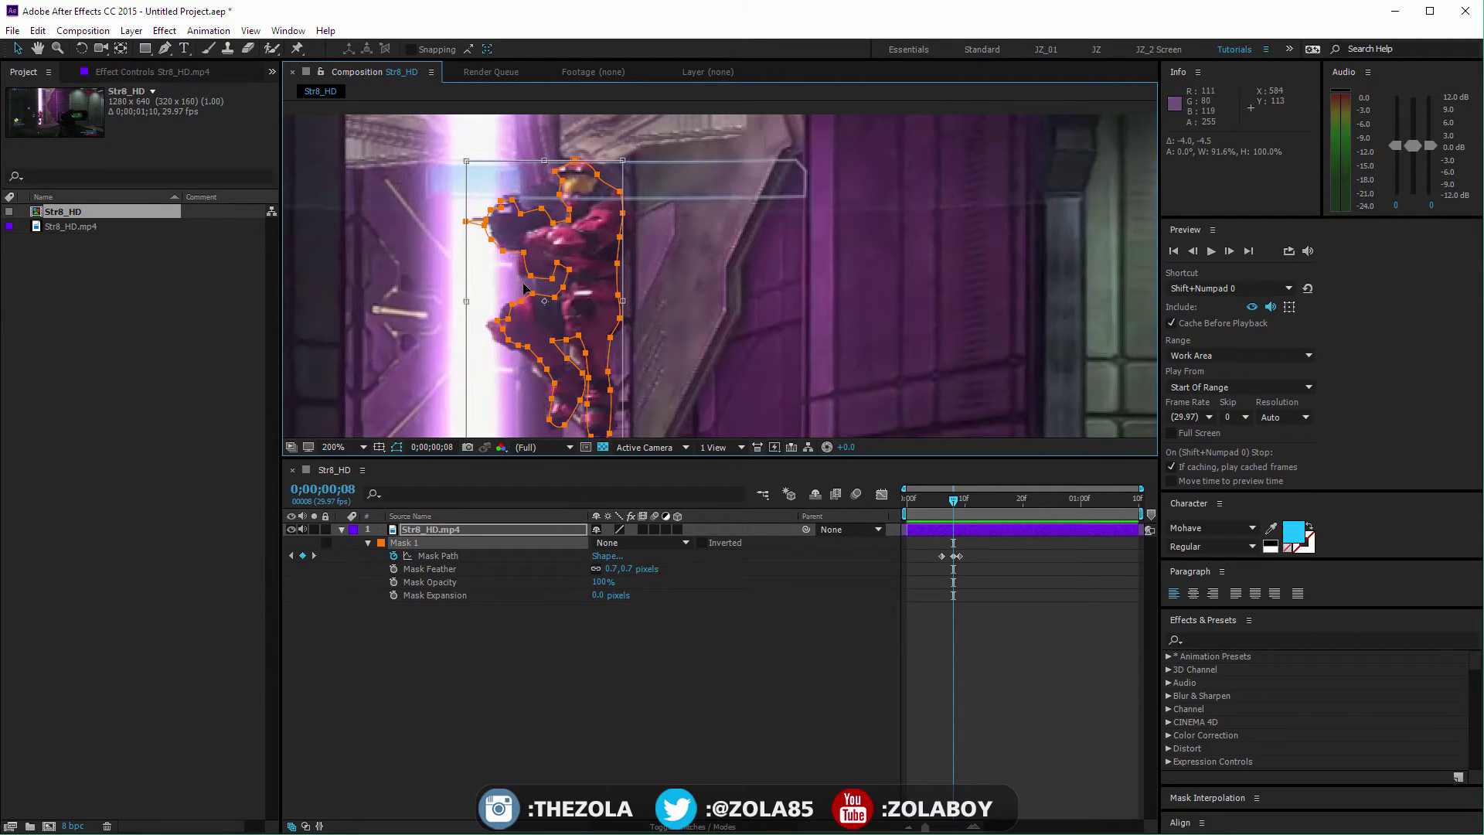
drag(681, 247, 686, 291)
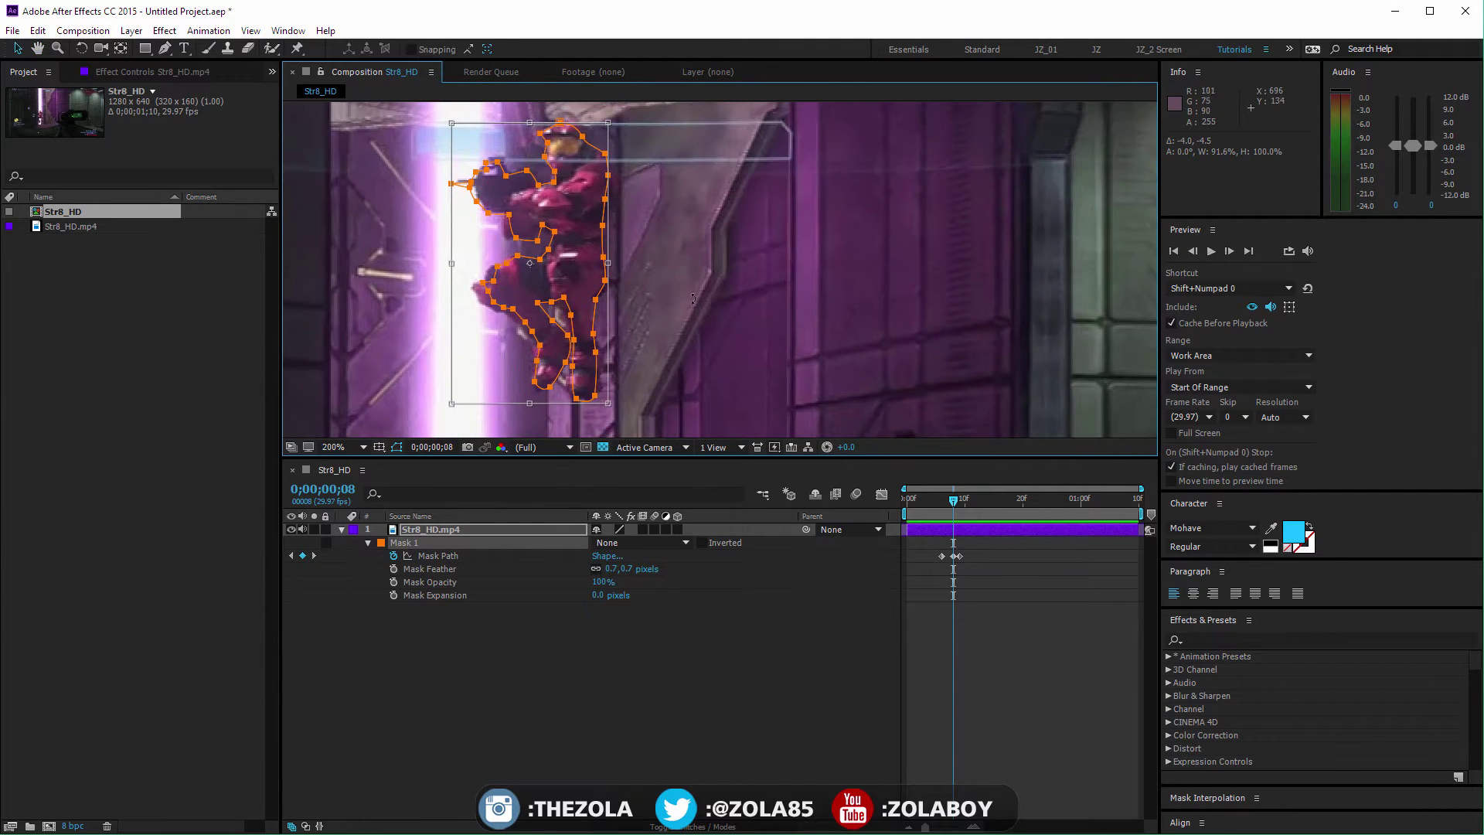
double_click(517, 298)
drag(466, 257, 530, 321)
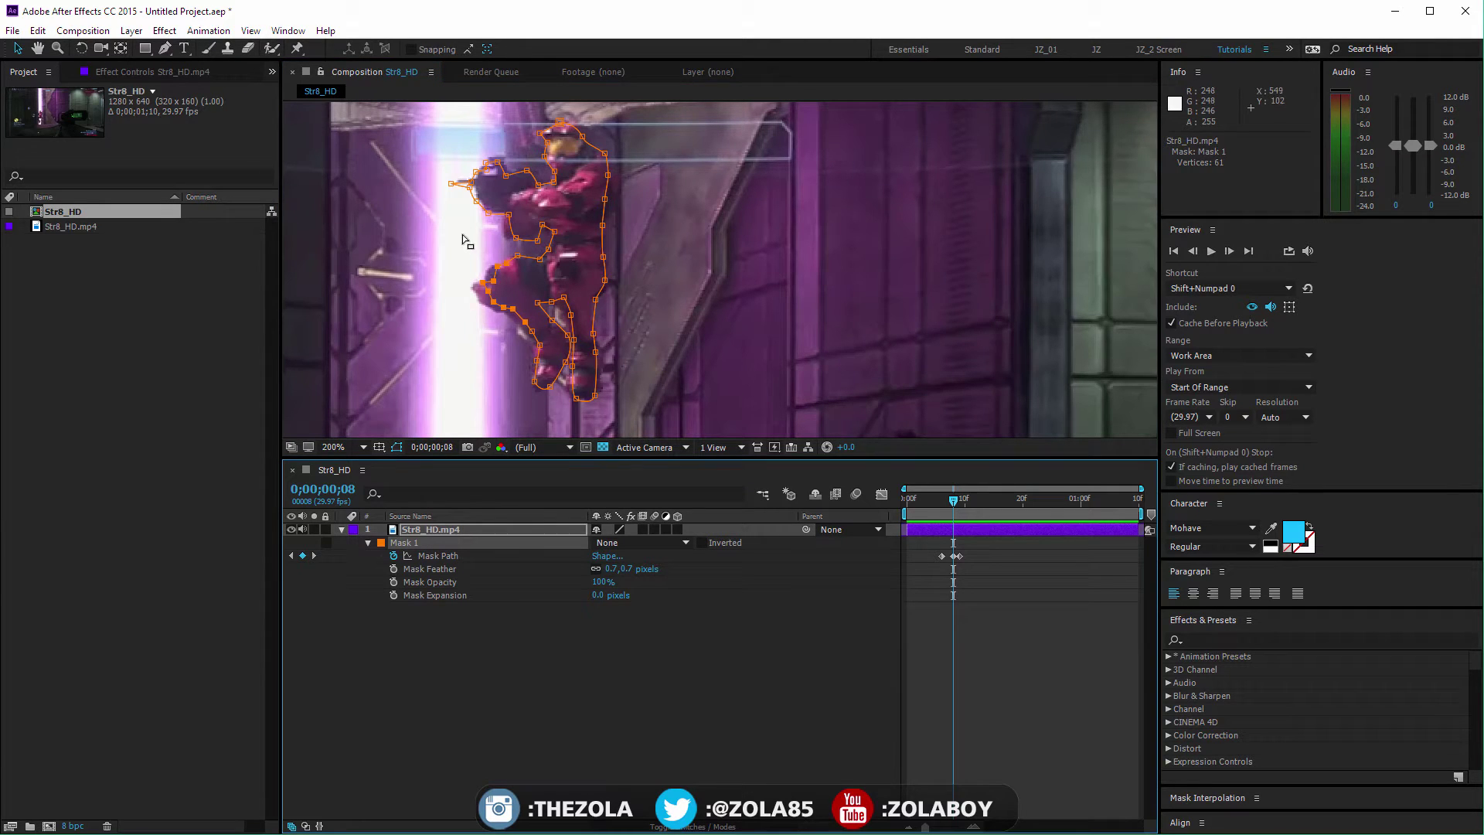
drag(462, 234, 521, 324)
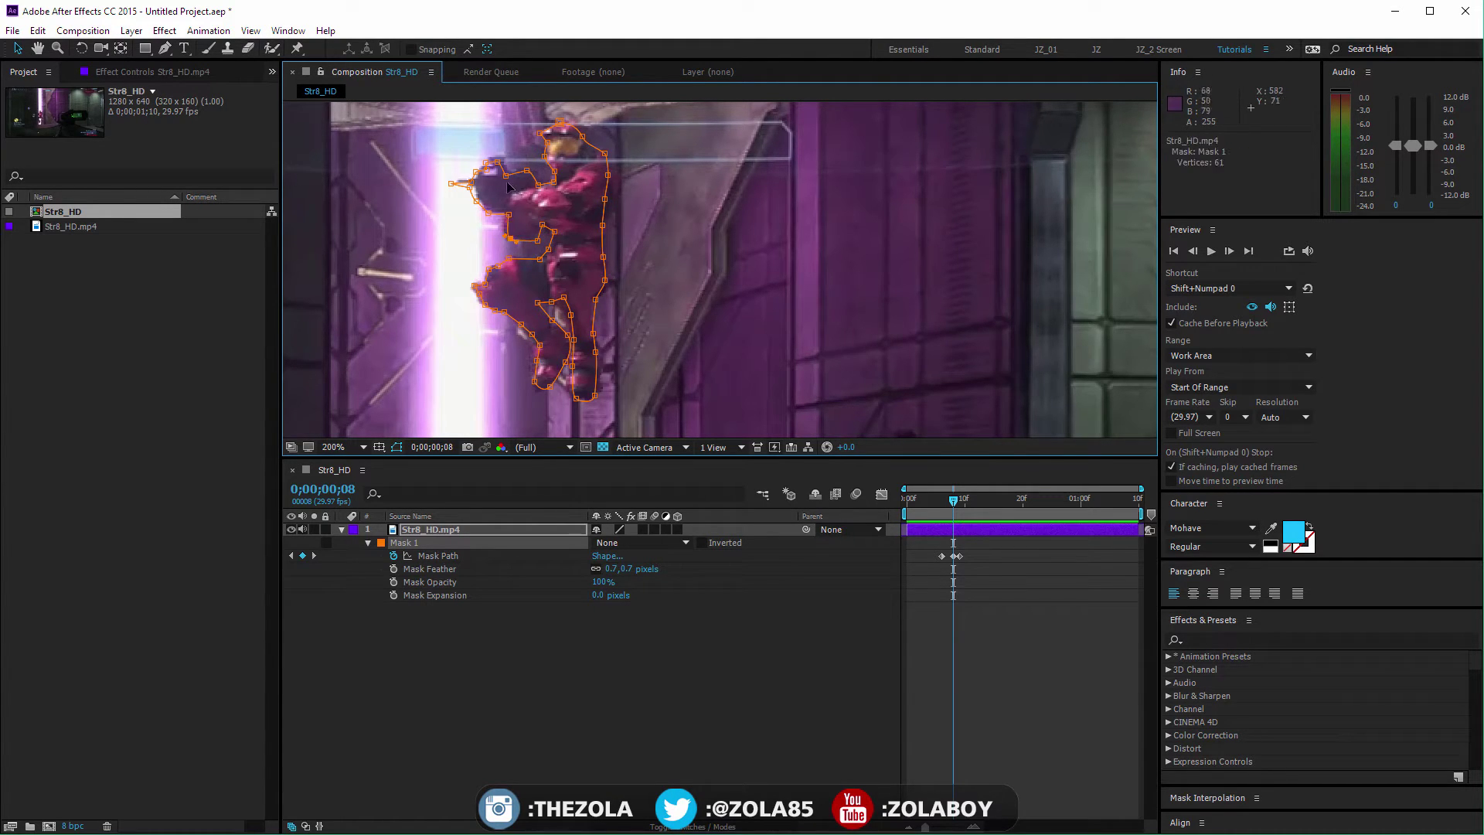
Undo a stray whole-mask move and scrub back to frame 4
double_click(473, 188)
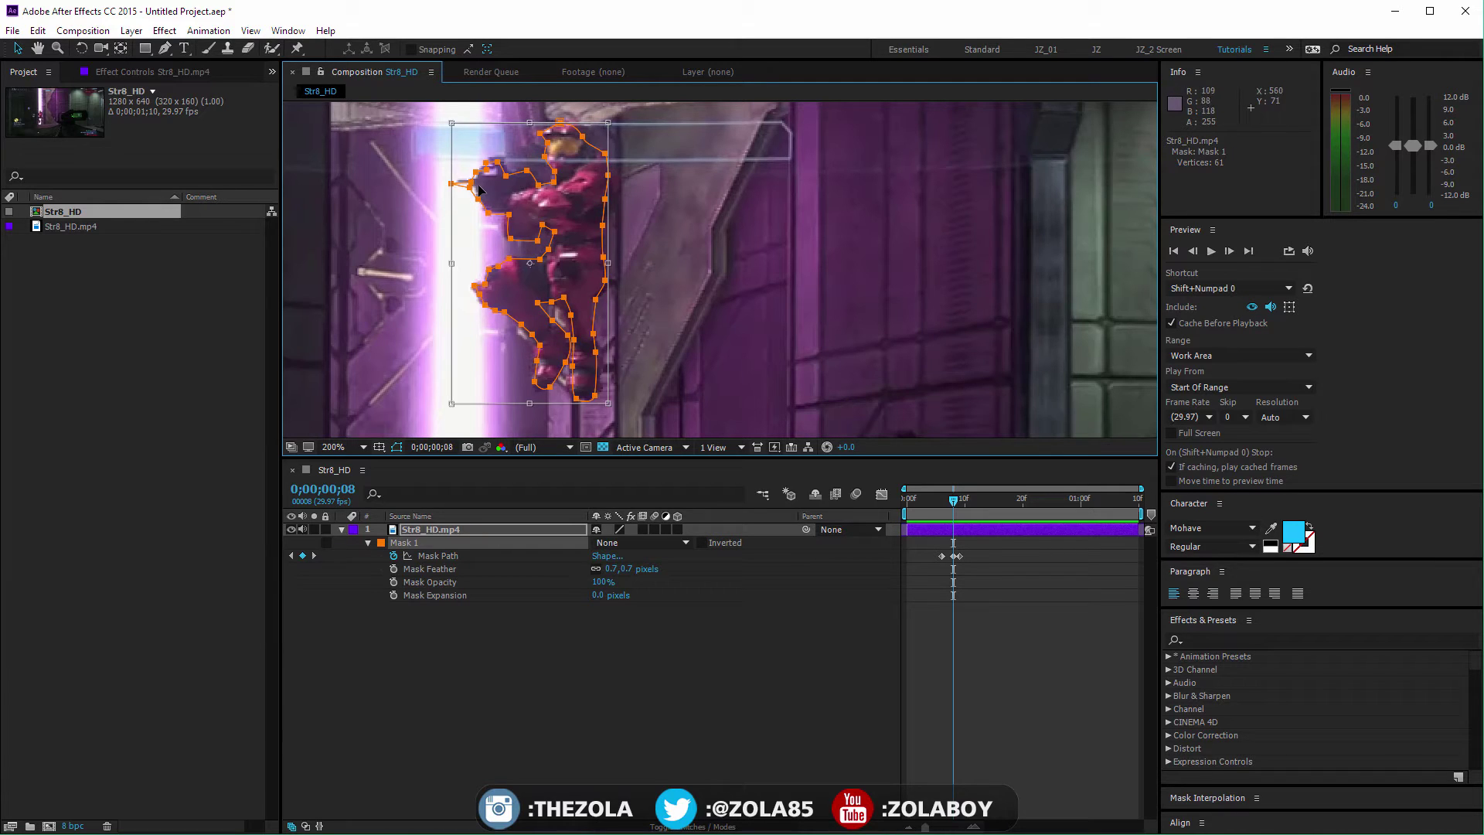
key(Escape)
drag(467, 180, 457, 194)
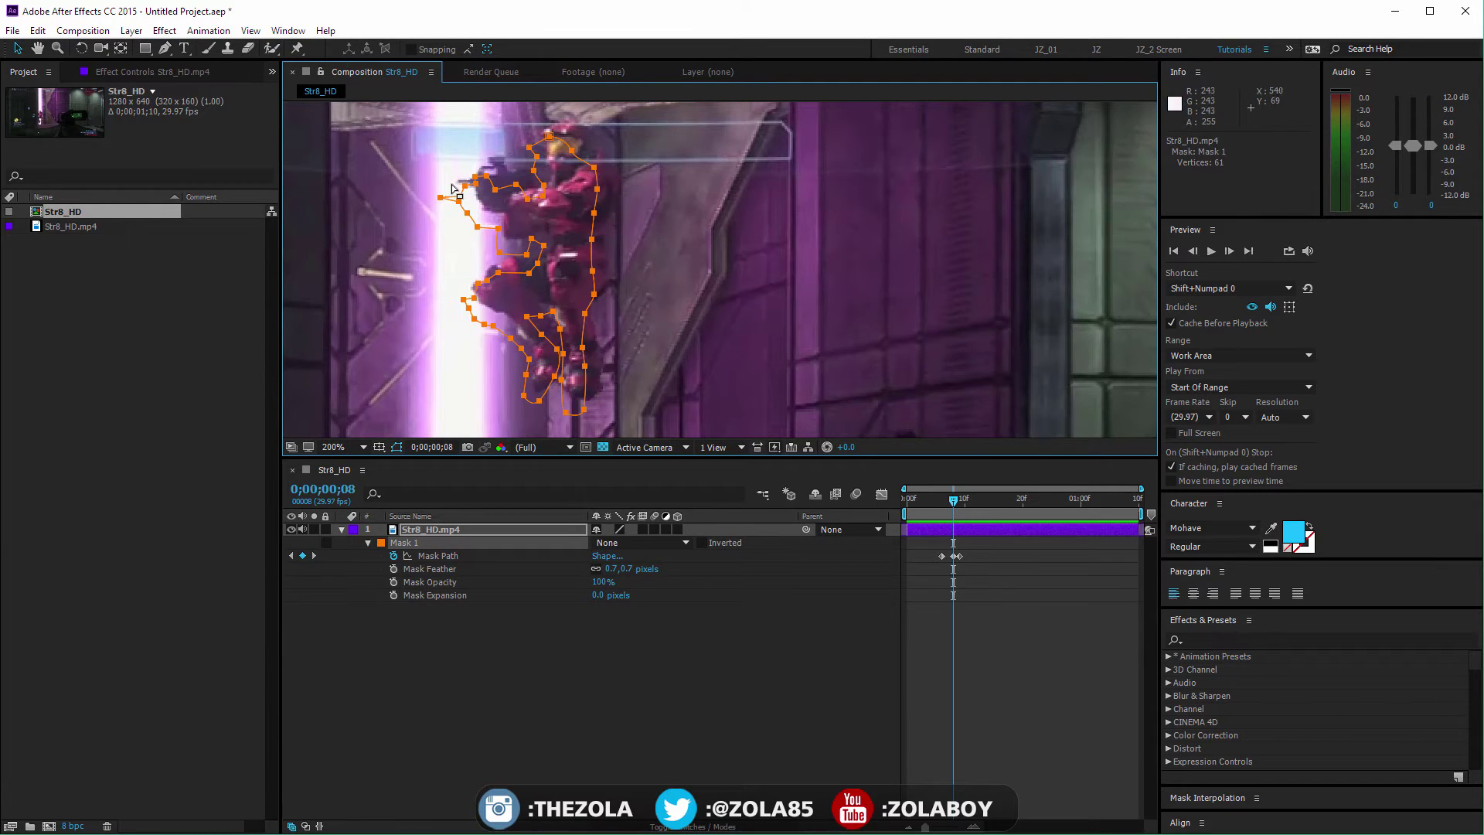
key(ctrl+z)
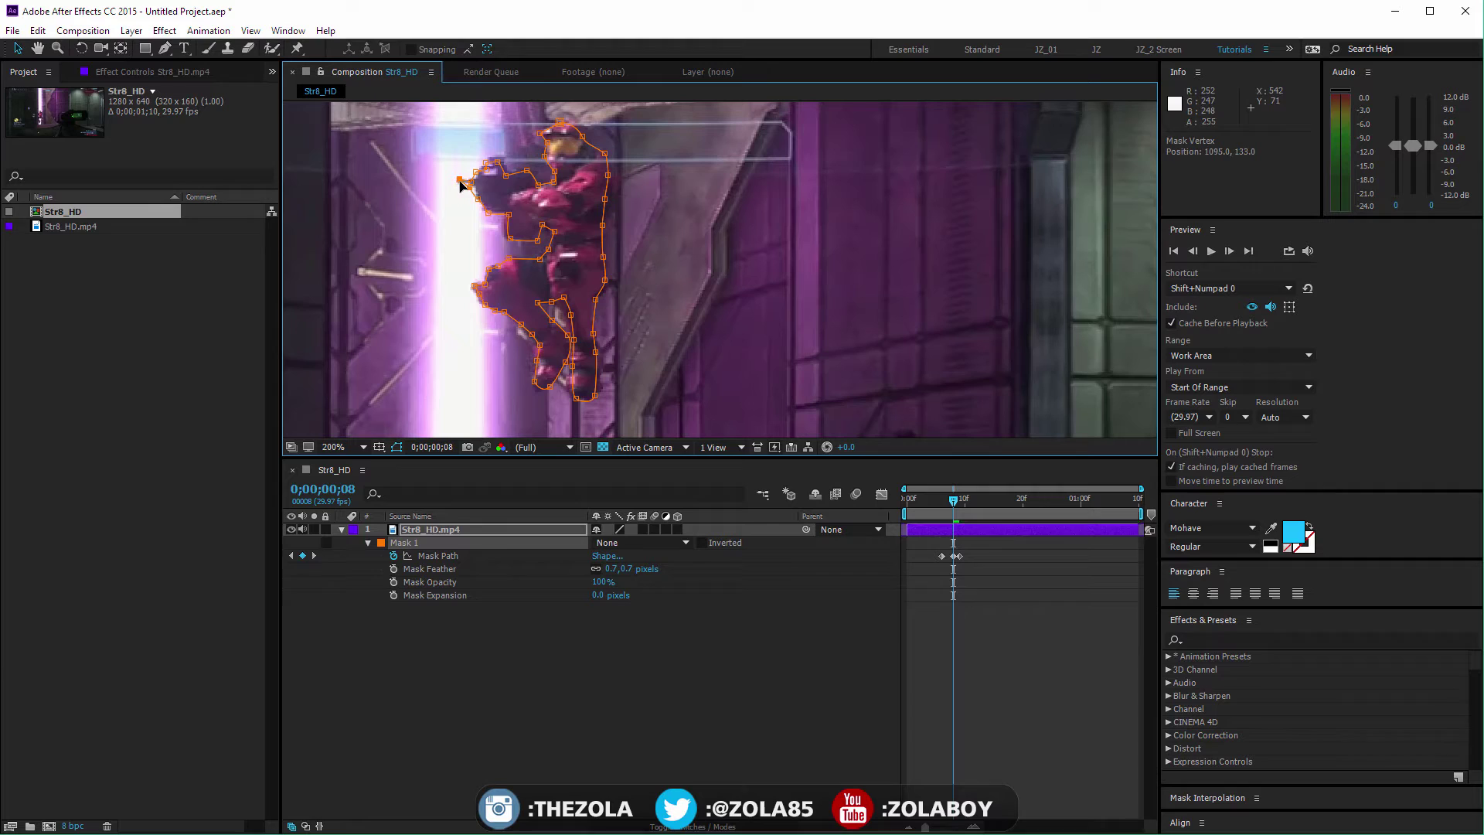
drag(672, 308, 644, 224)
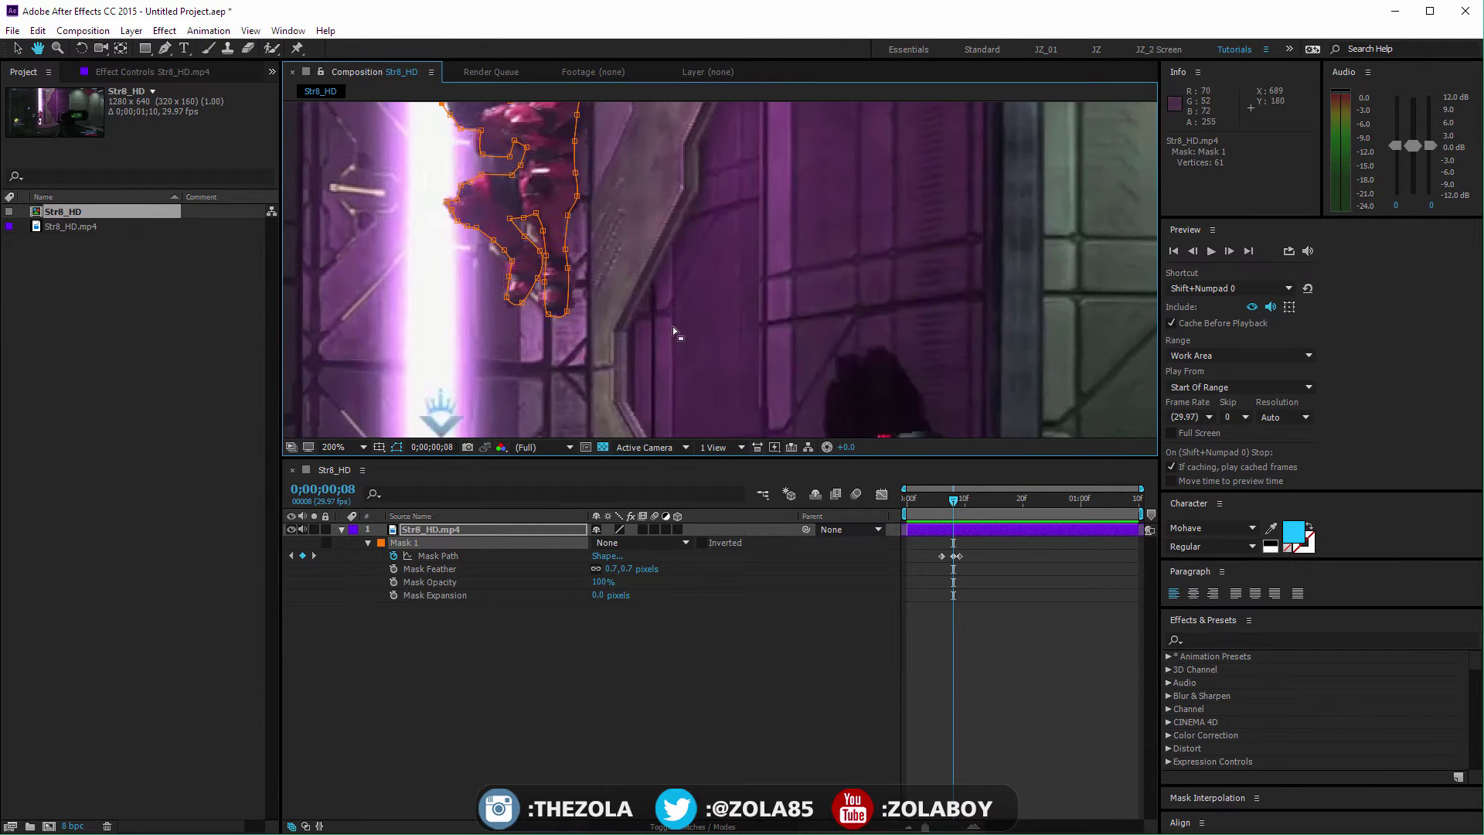
scroll(654, 252, up, 3)
drag(956, 499, 930, 502)
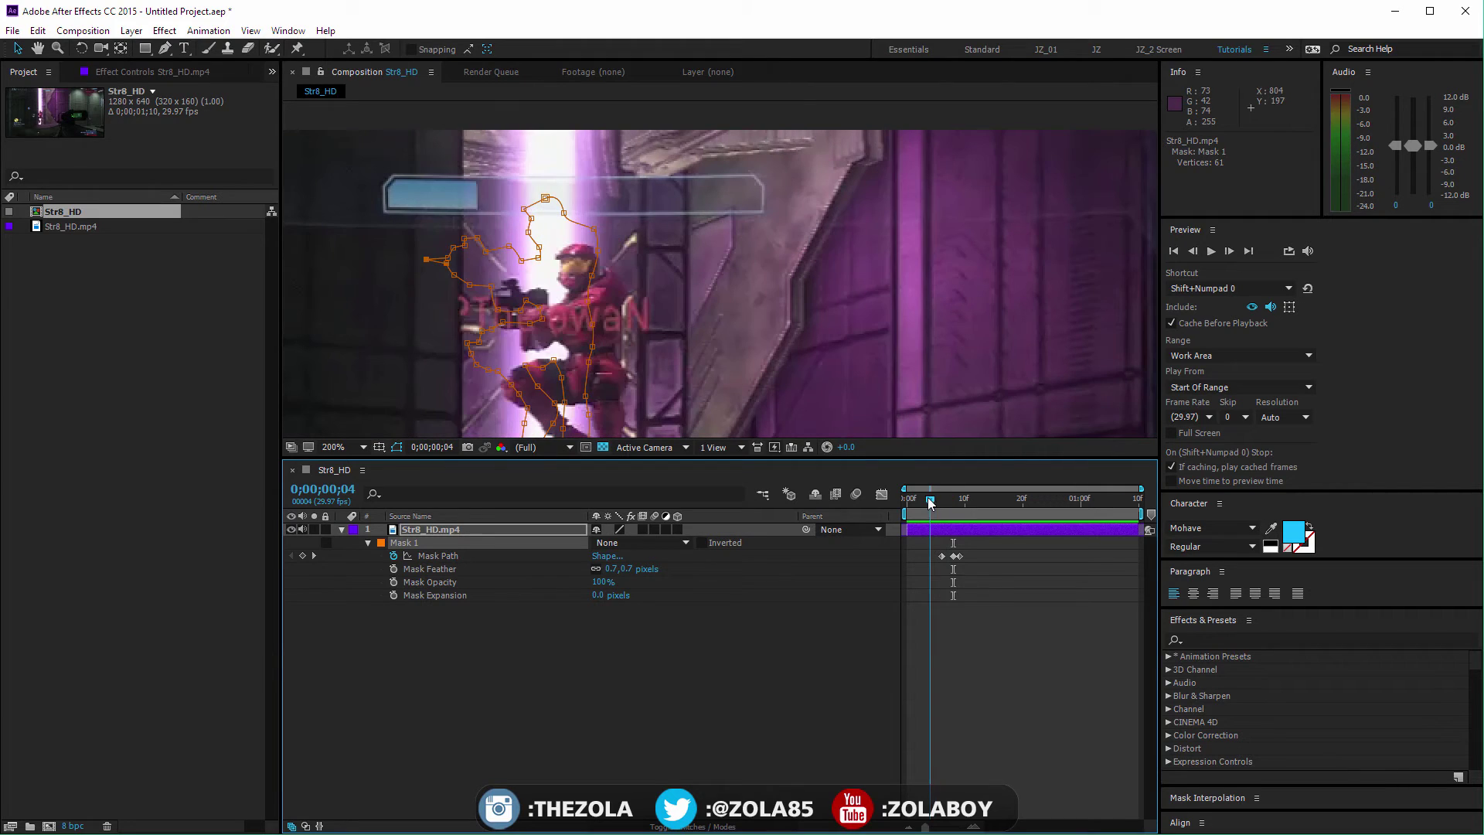
At frame 4, move the mask down-right onto the figure and shorten it slightly from the bottom
double_click(593, 230)
drag(570, 278, 603, 325)
scroll(659, 293, down, 3)
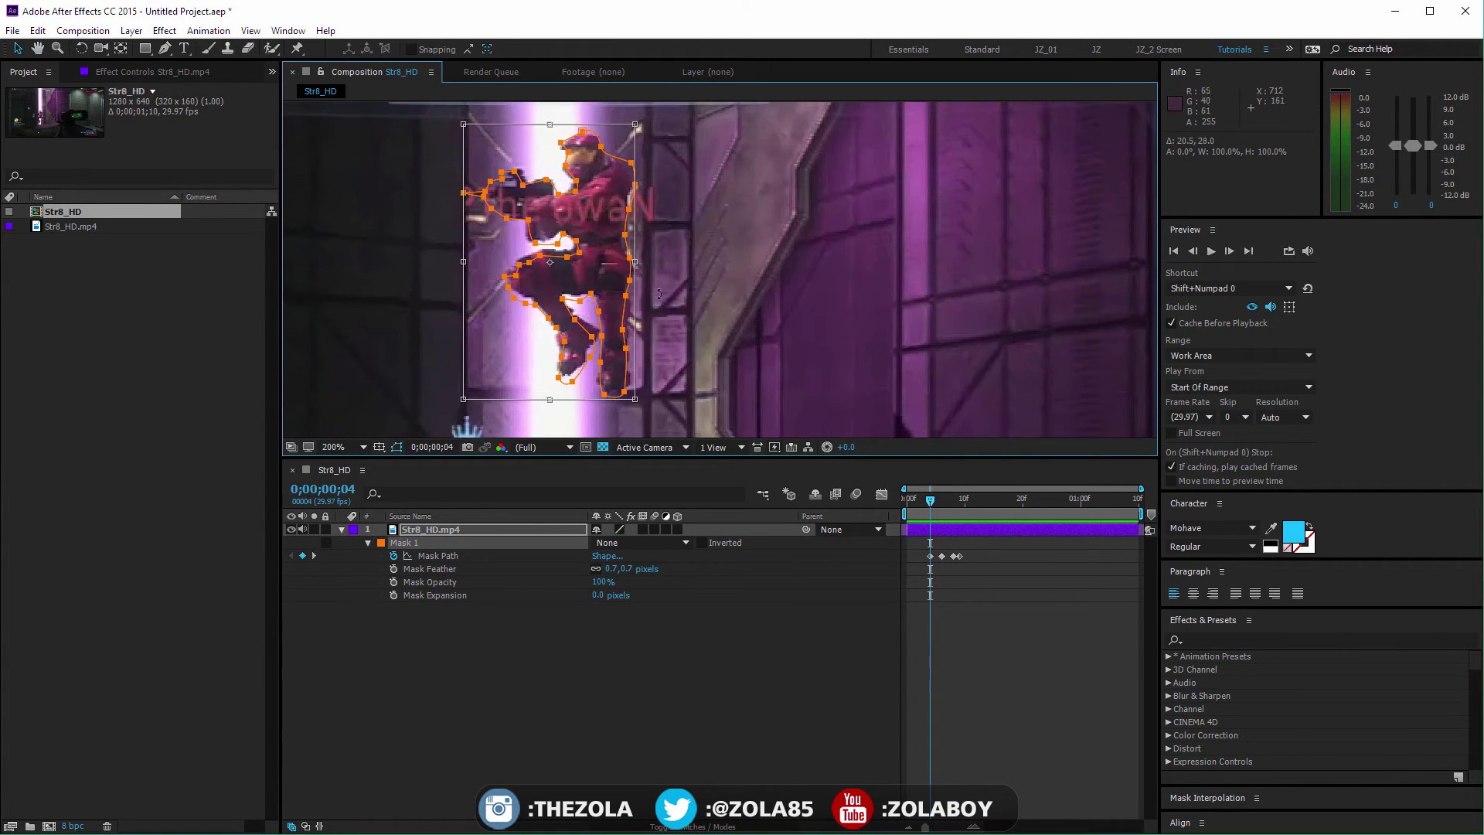
drag(550, 400, 550, 391)
double_click(599, 405)
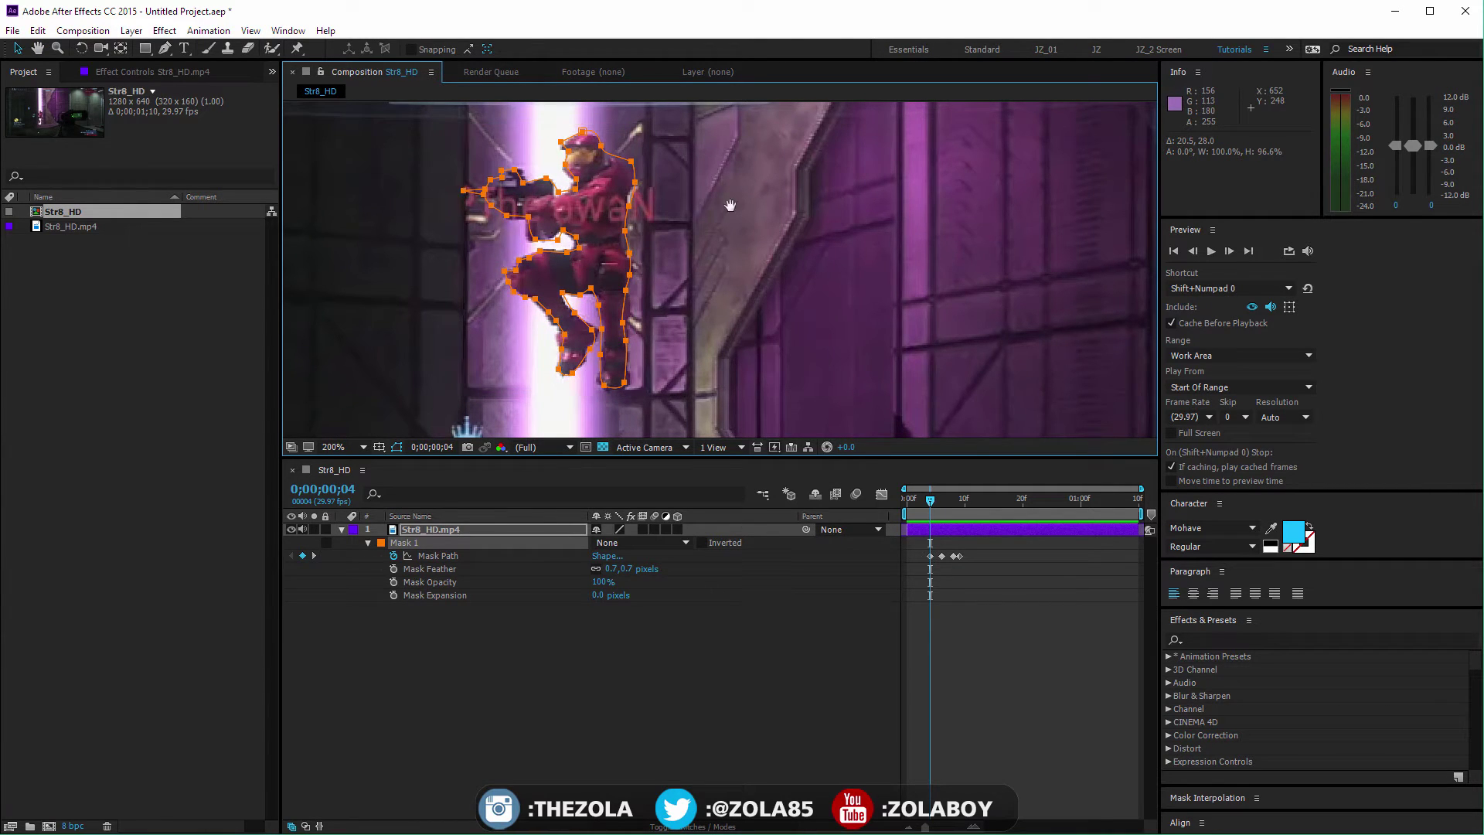
drag(730, 205, 758, 211)
At frame 2, move the mask onto the soldier's body and select the left-arm points
click(931, 504)
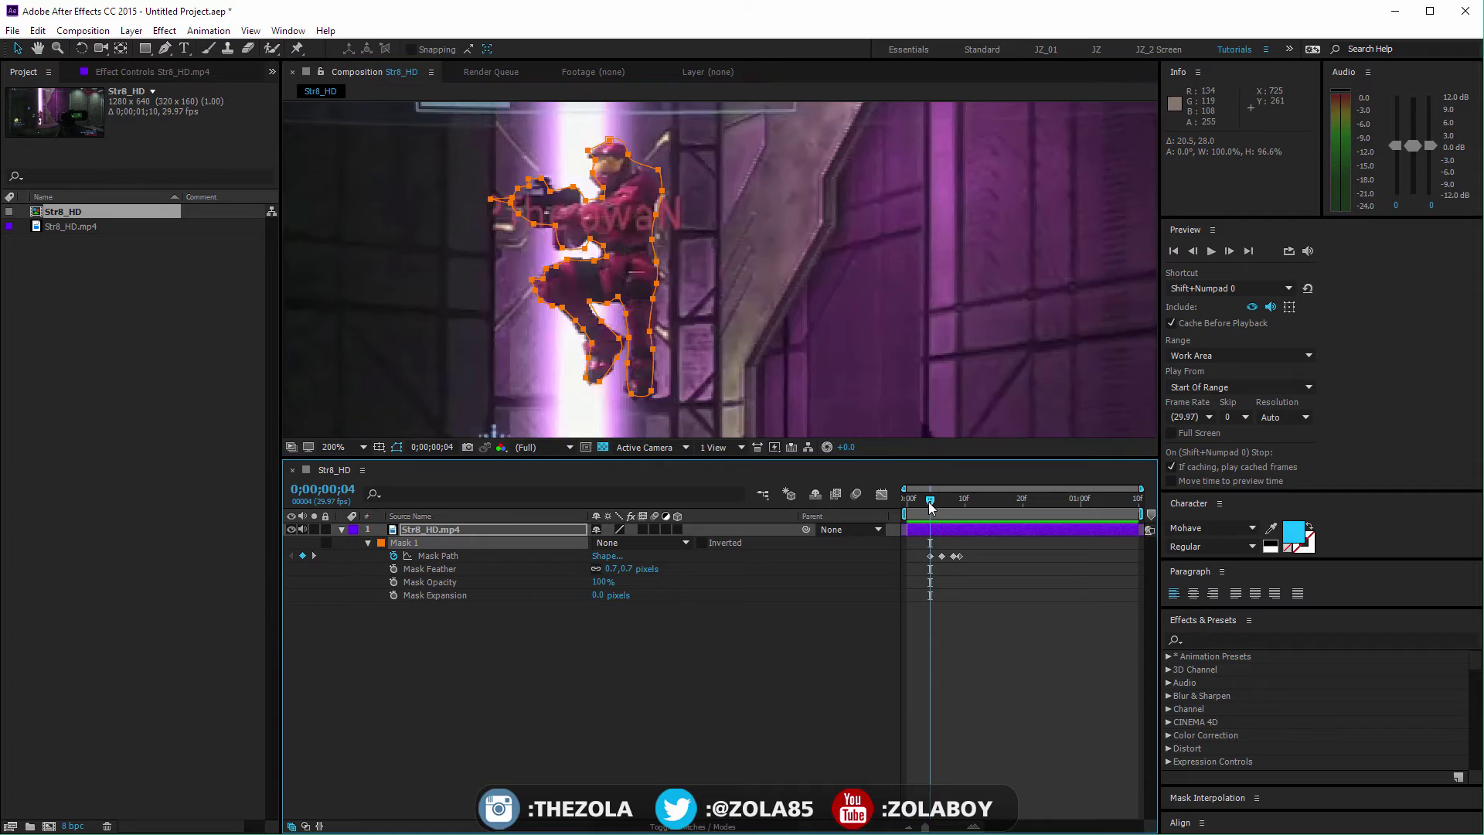
drag(931, 504, 923, 504)
drag(831, 304, 882, 174)
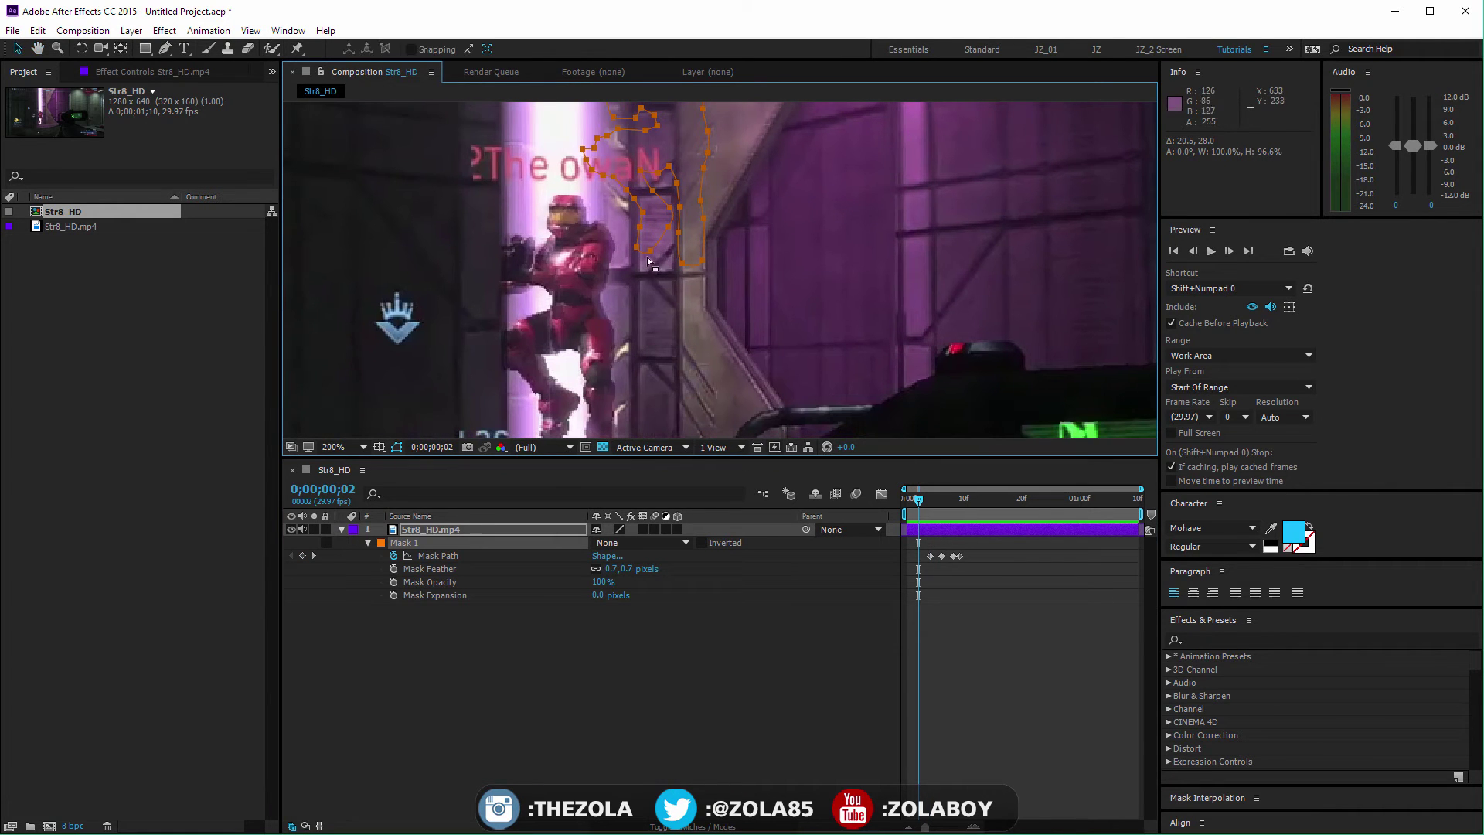
drag(648, 249, 552, 418)
scroll(548, 427, down, 1)
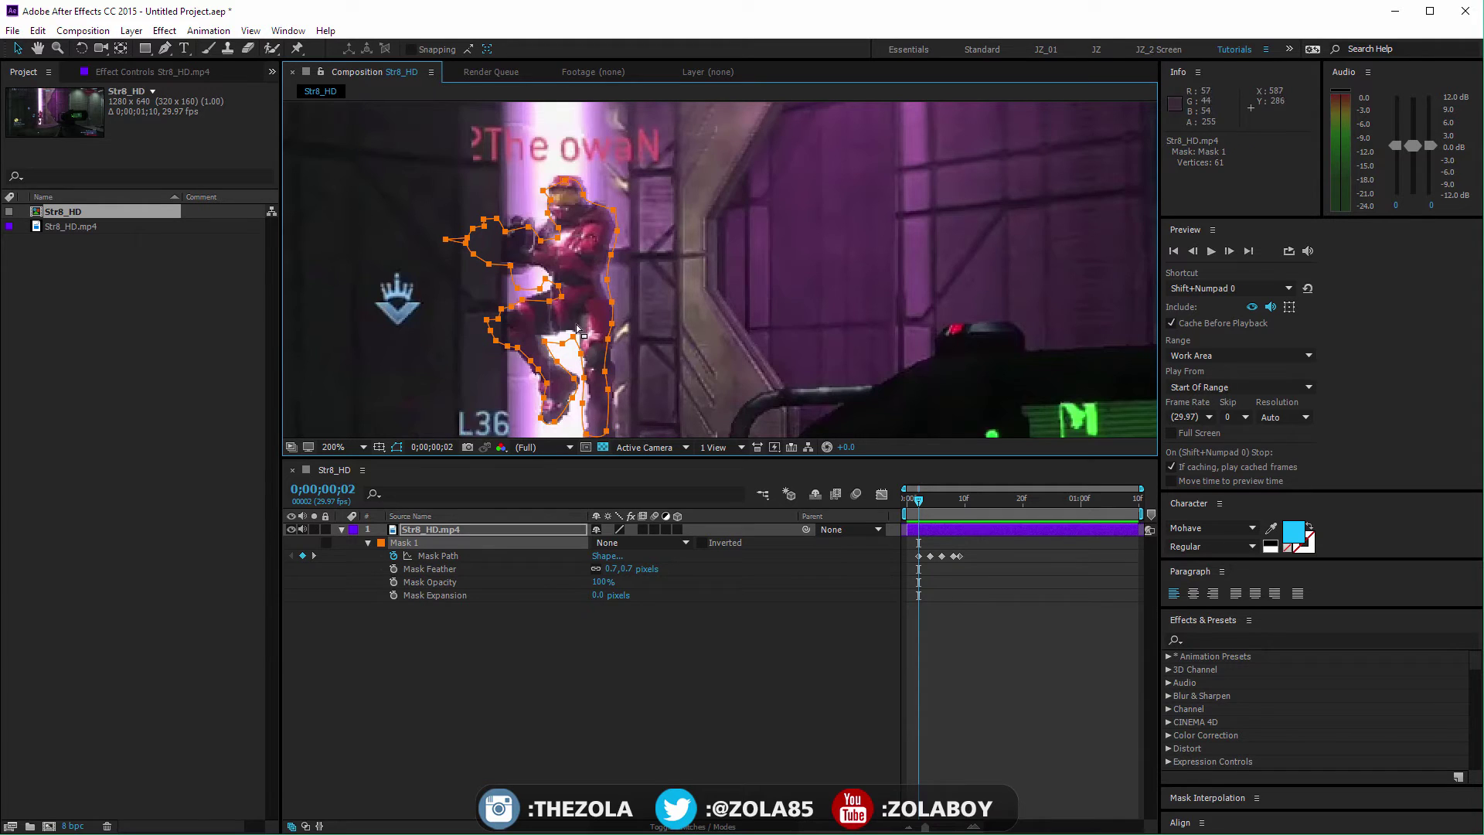
drag(582, 323, 551, 347)
key(space)
drag(558, 245, 553, 272)
drag(428, 242, 578, 303)
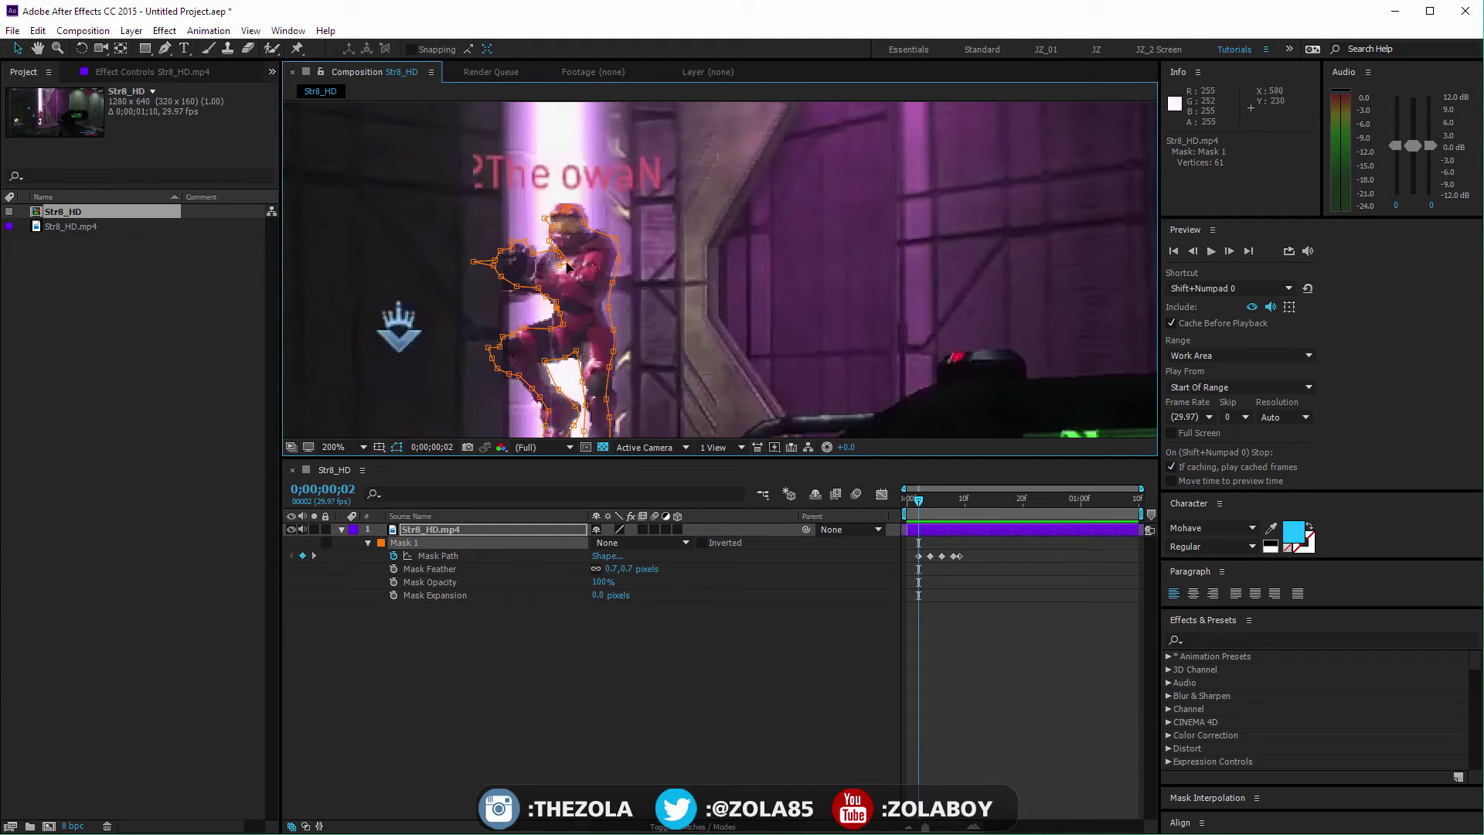
At frame 3, move the mask onto the figure and stretch it to about 105% height
click(924, 498)
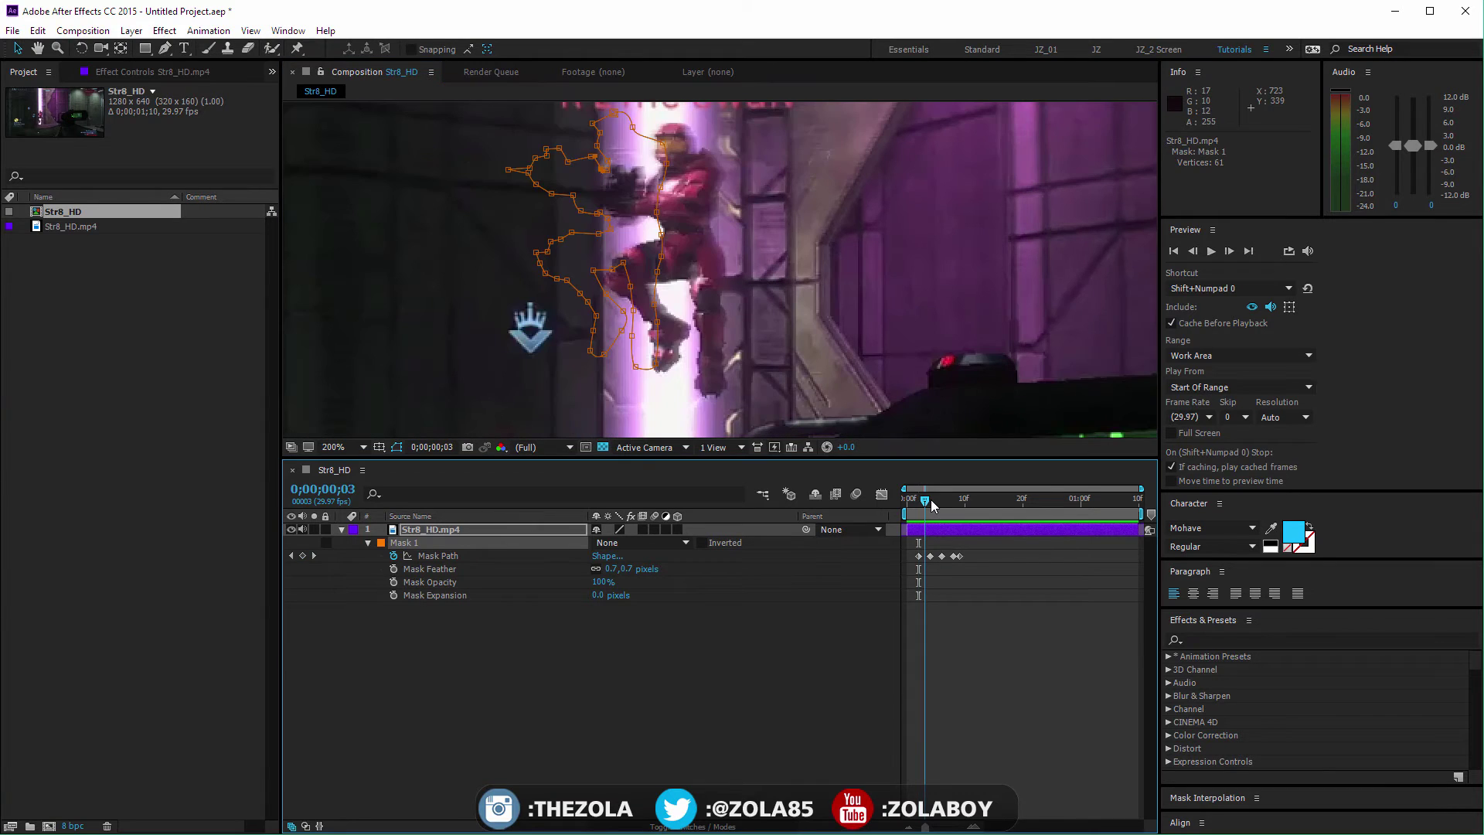
double_click(654, 369)
drag(655, 369, 703, 353)
key(space)
drag(819, 164, 773, 187)
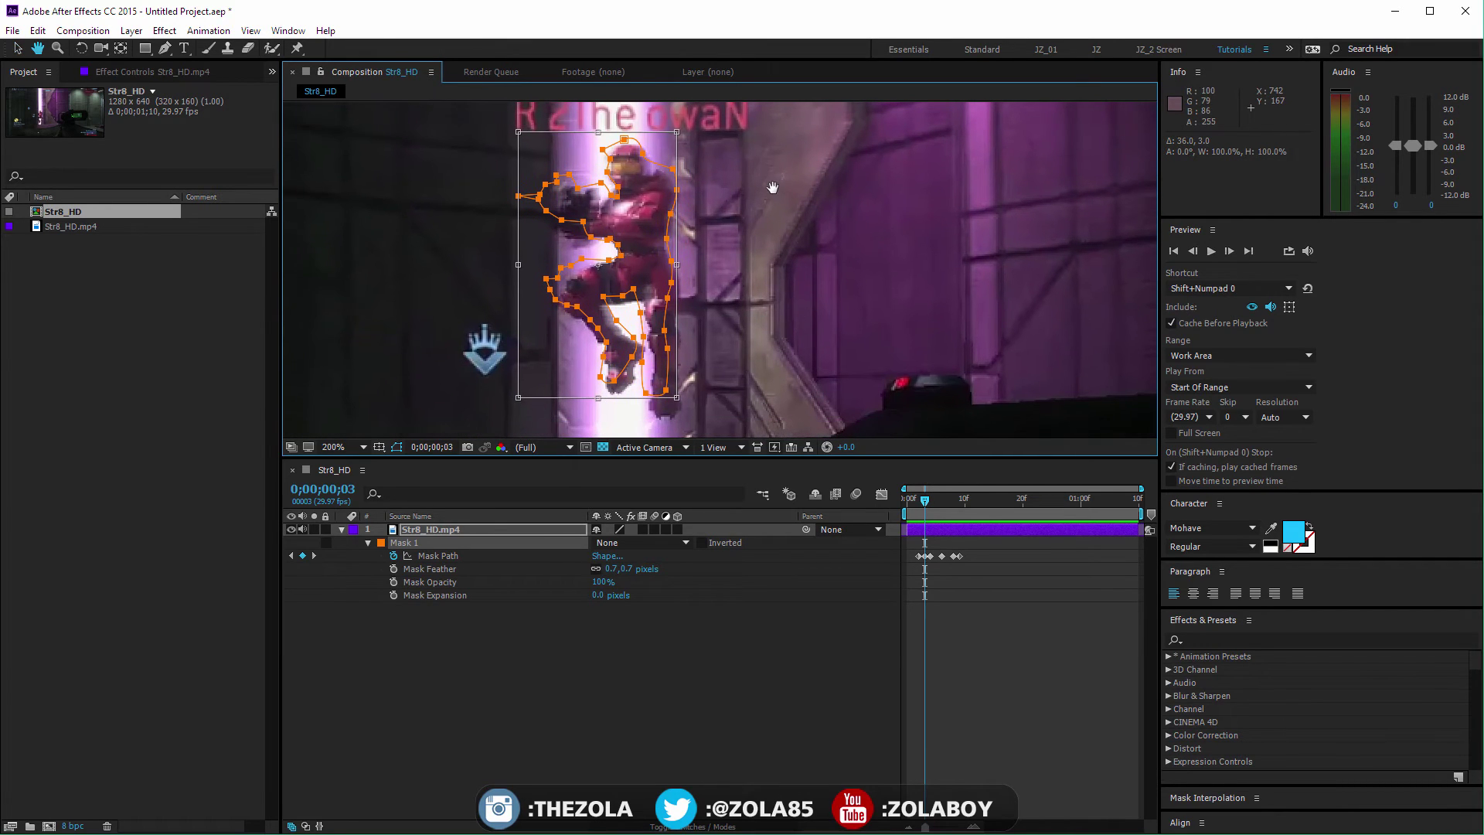
key(v)
drag(595, 400, 597, 412)
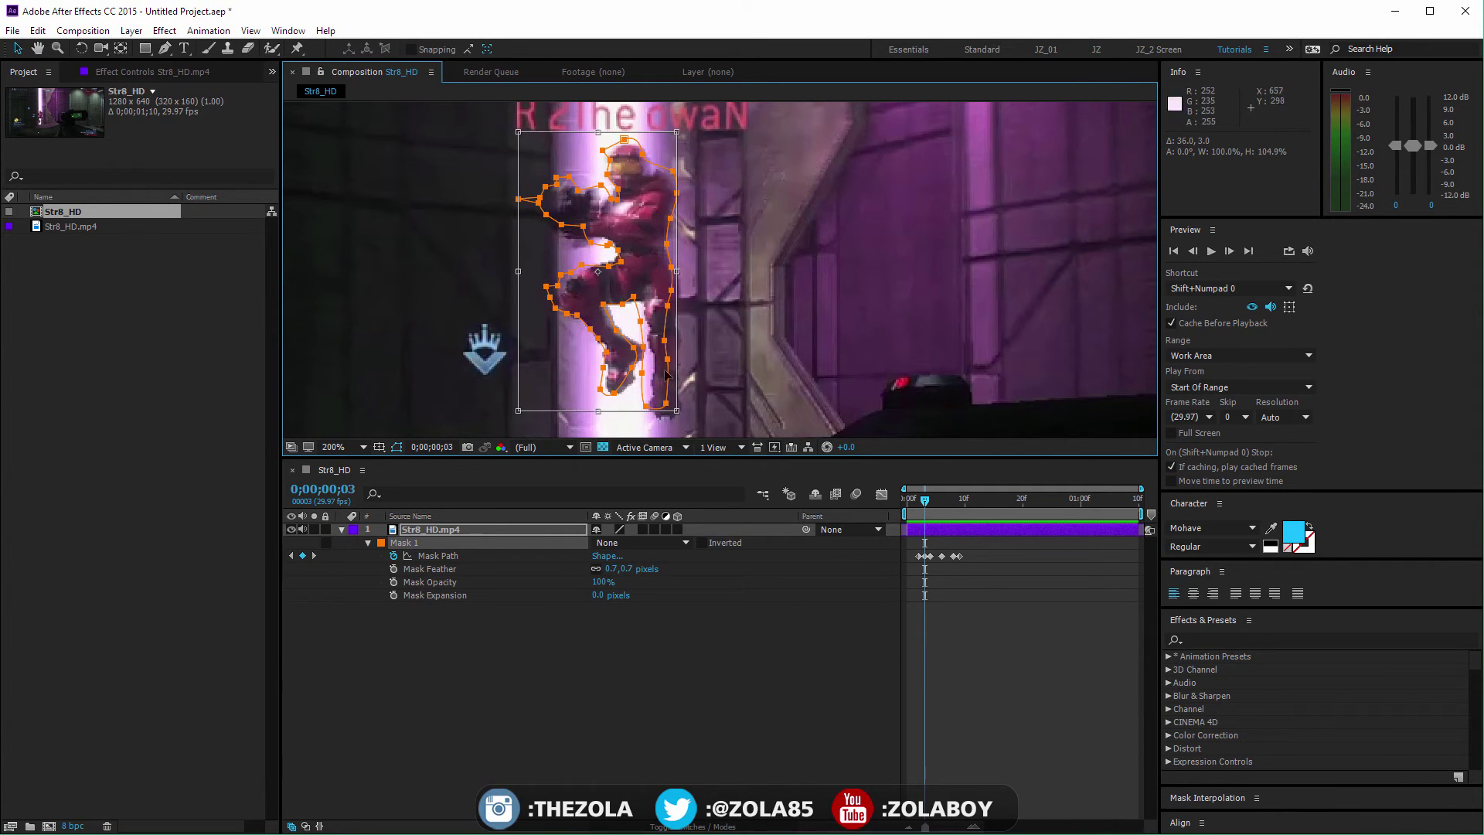
key(Return)
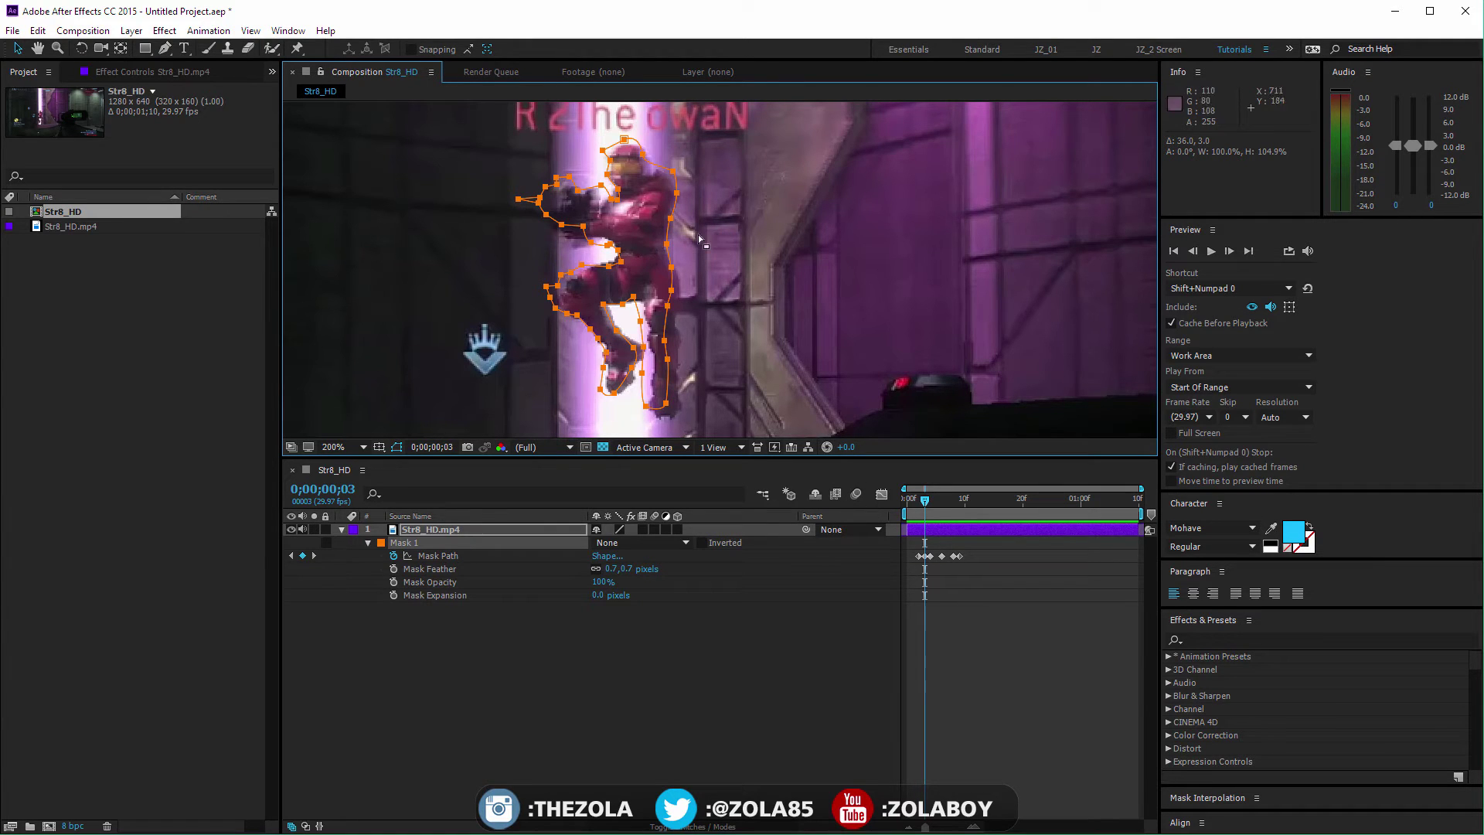
Tighten the mask points along the soldier's left side and around his left foot
drag(691, 427, 680, 287)
click(641, 299)
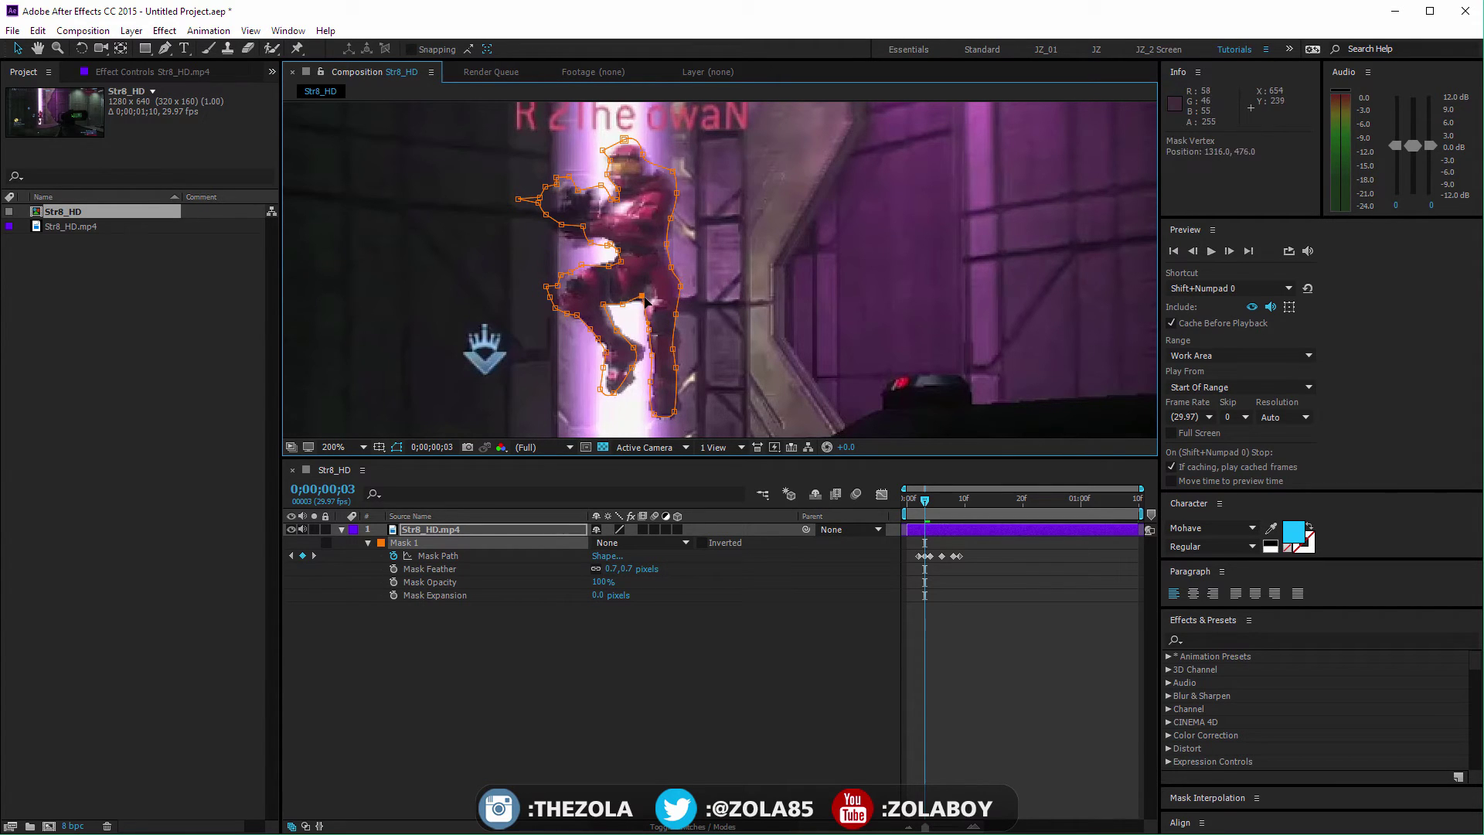
drag(582, 317, 596, 322)
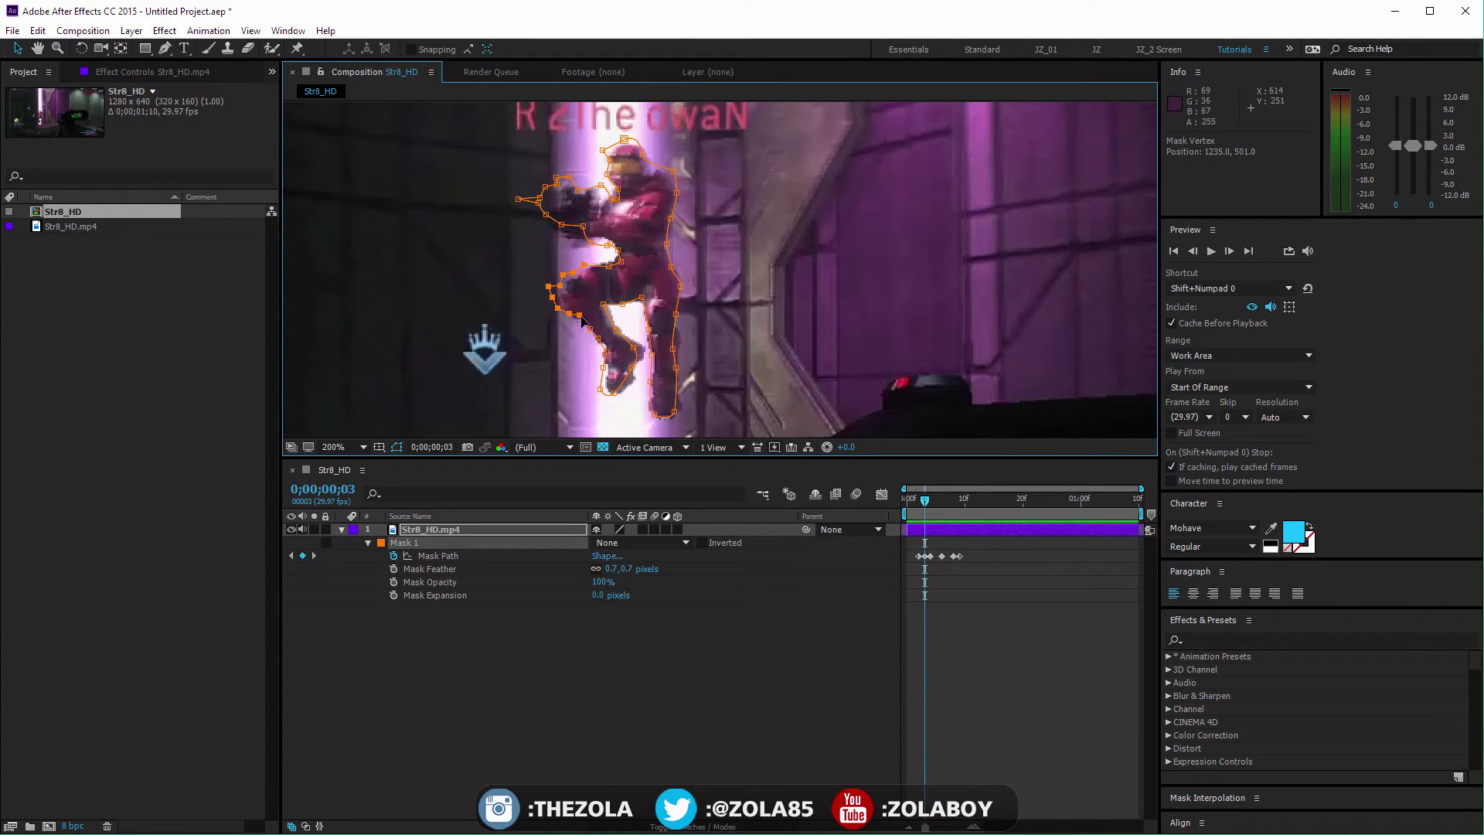
drag(615, 393, 609, 389)
drag(604, 368, 610, 368)
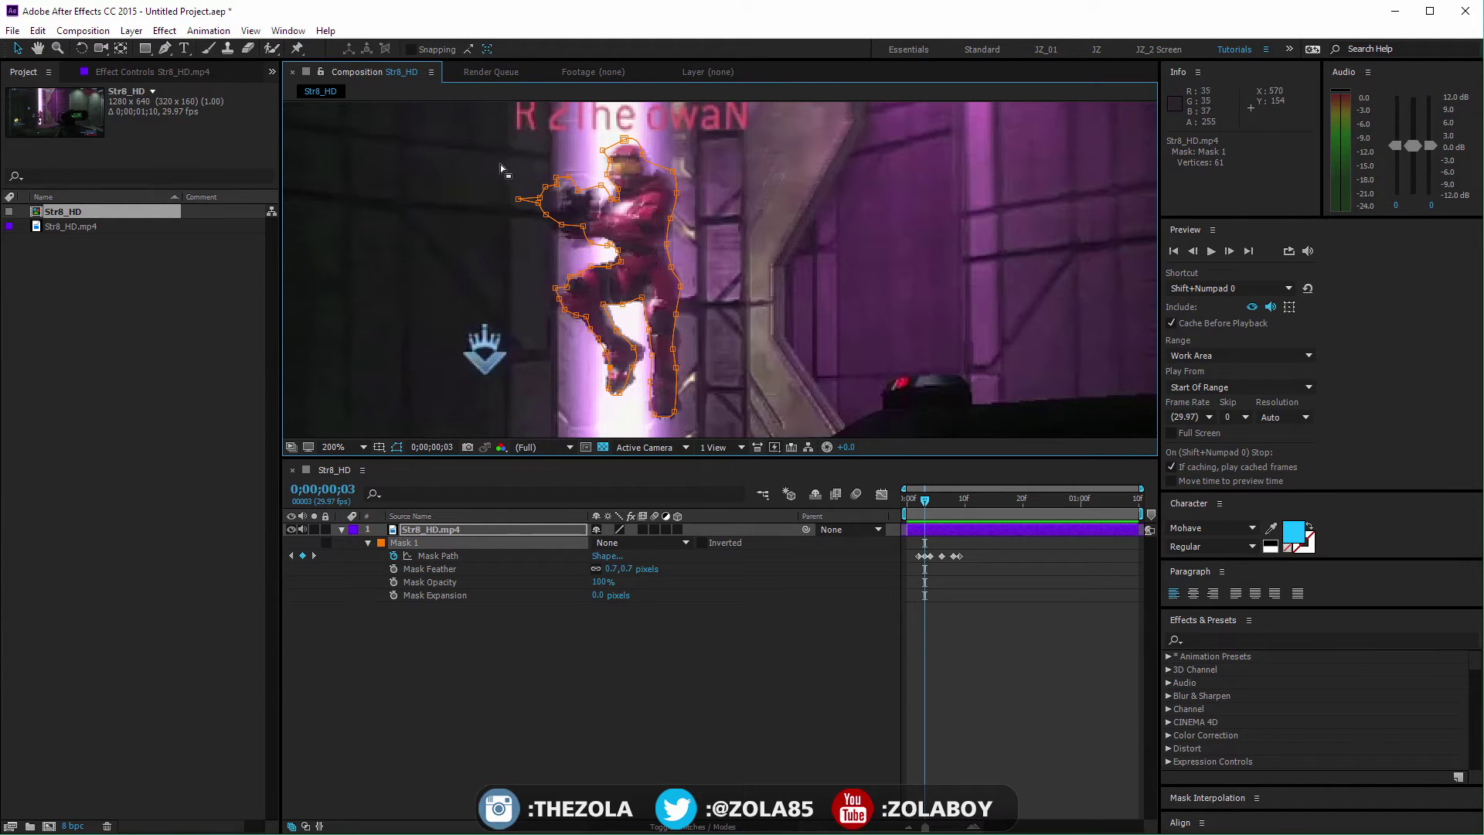
Fit the mask points around the gun and helmet, then check the outline at frame 5
drag(501, 166, 589, 233)
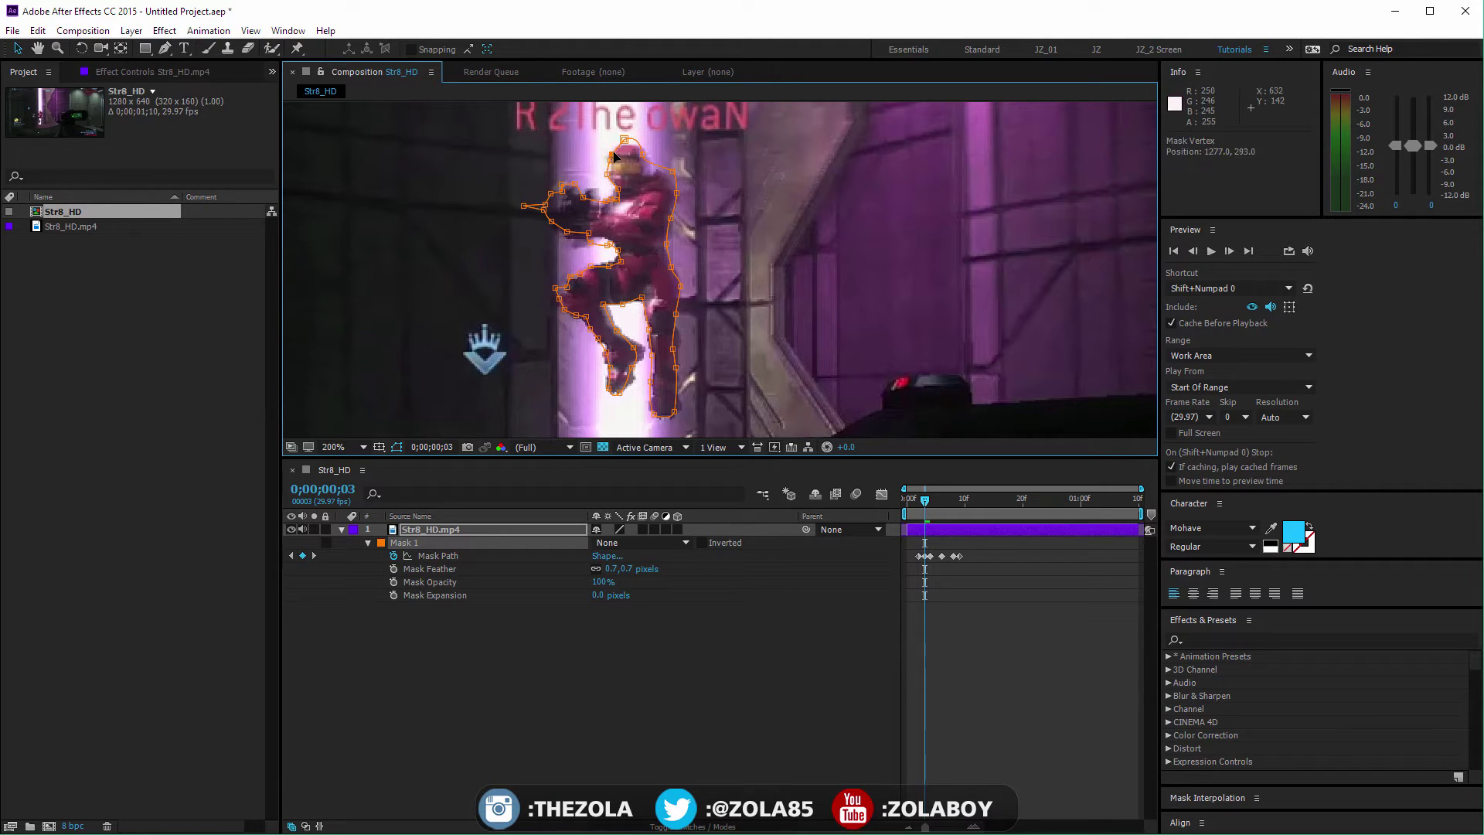
drag(613, 153, 649, 169)
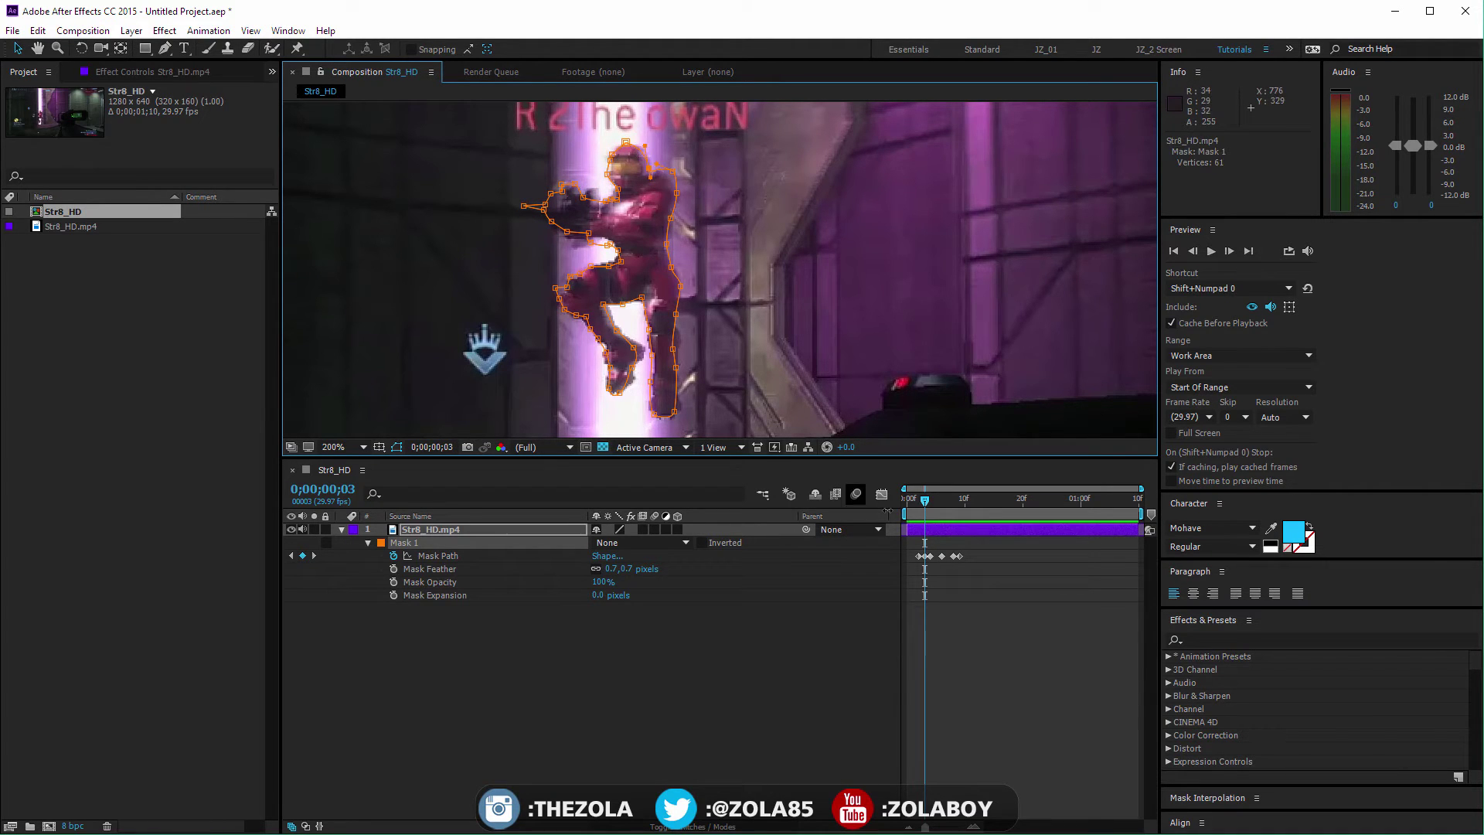
drag(918, 498, 936, 504)
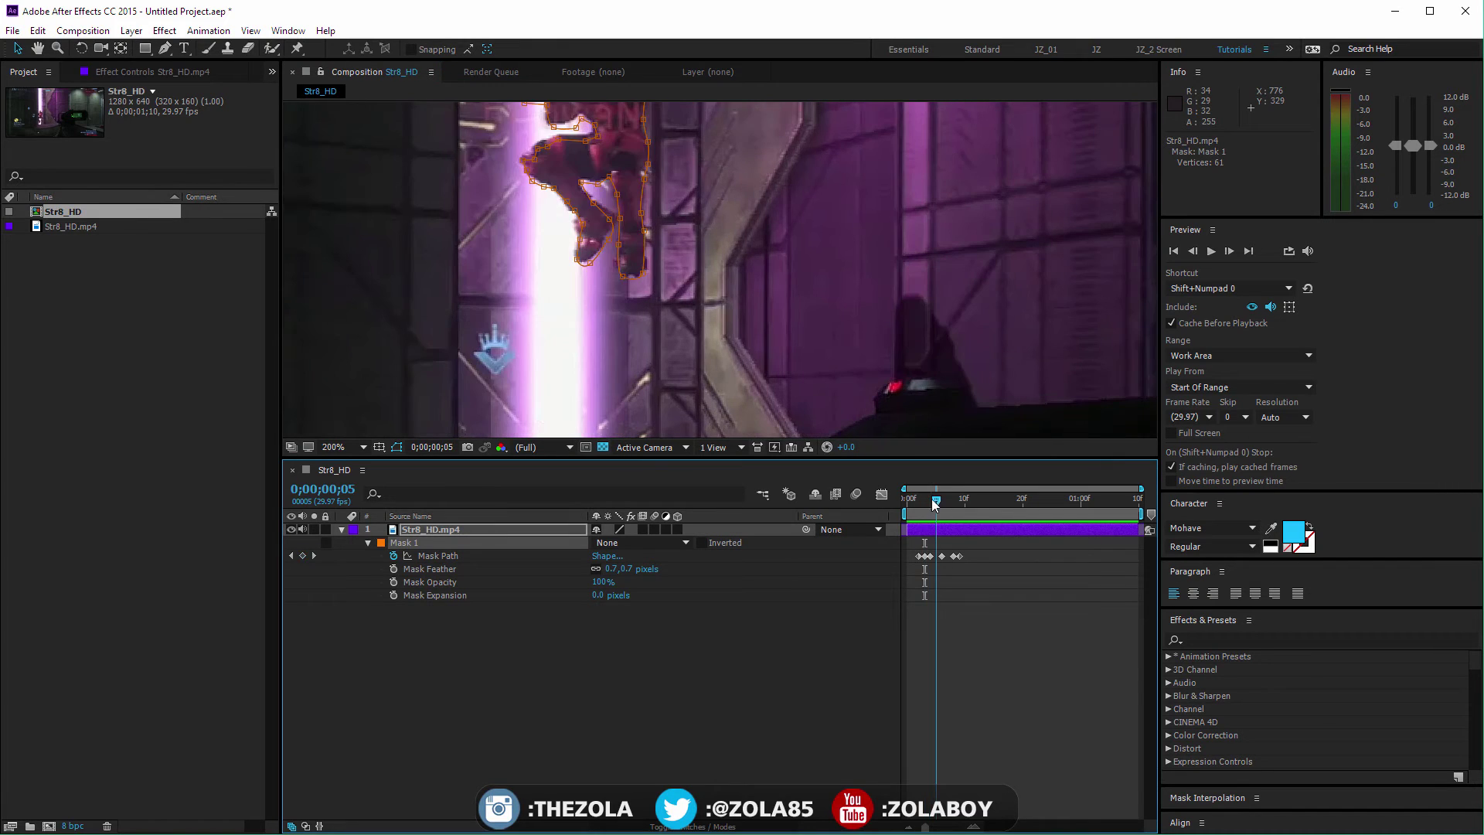
scroll(884, 362, down, 1)
Switch Mask 1's mode from None to Add so only the soldier shows
key(space)
drag(905, 263, 919, 361)
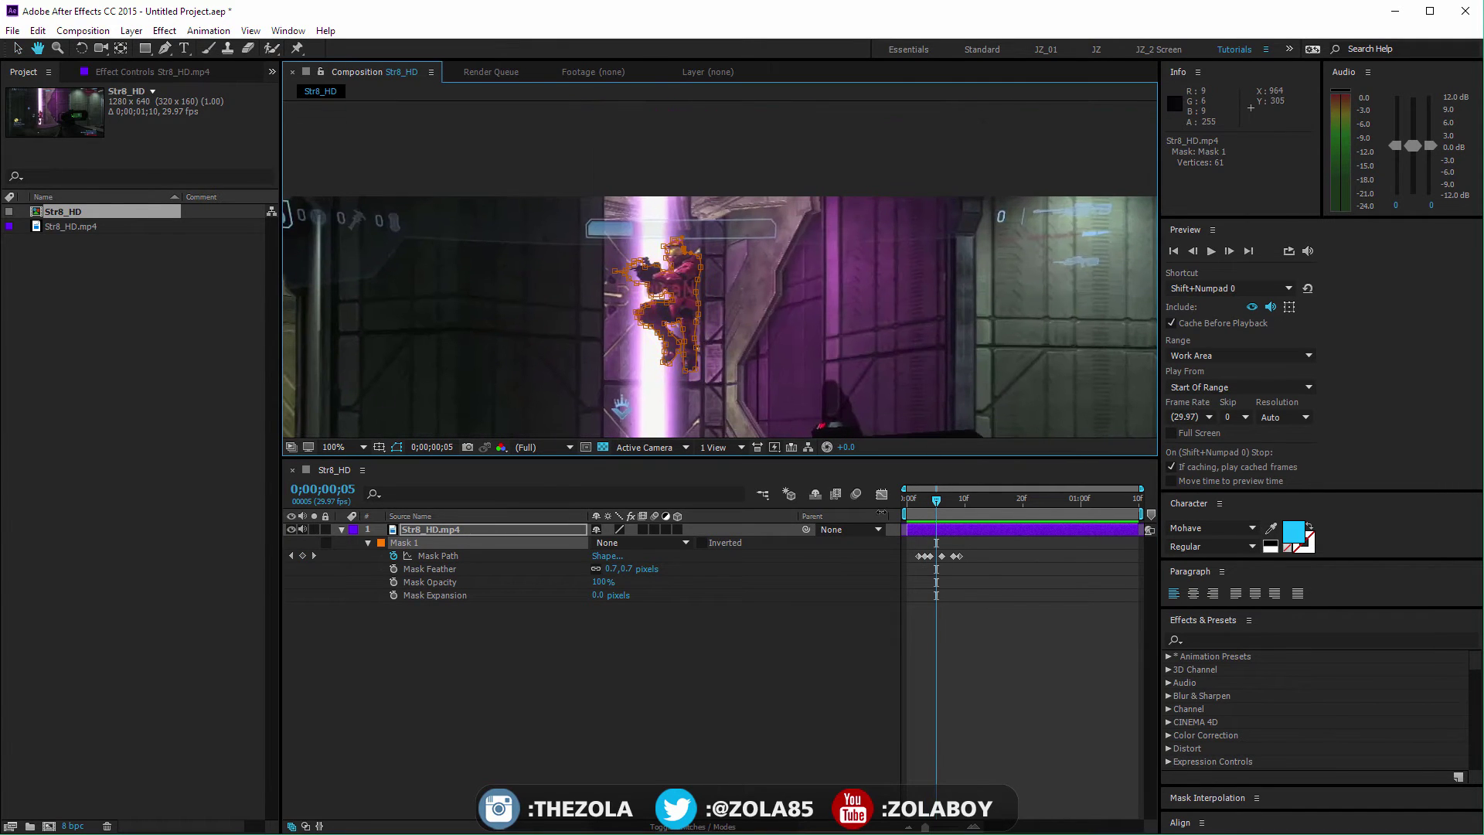
key(v)
click(652, 544)
click(648, 583)
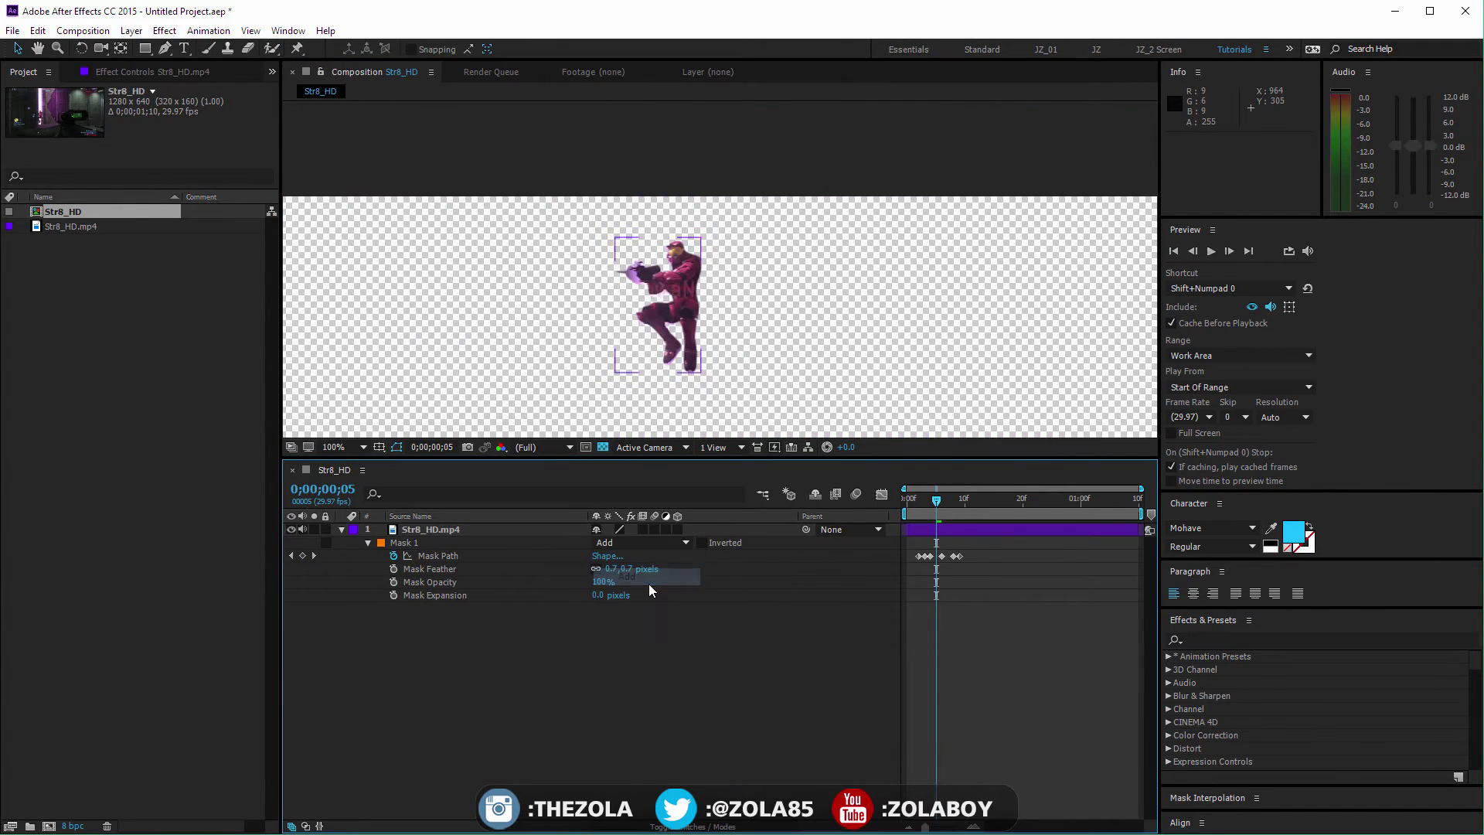
Review the cut-out soldier on an earlier frame with the Str8_HD.mp4 layer selected
mouse_move(936, 499)
mouse_down()
mouse_move(961, 501)
mouse_move(919, 501)
mouse_up()
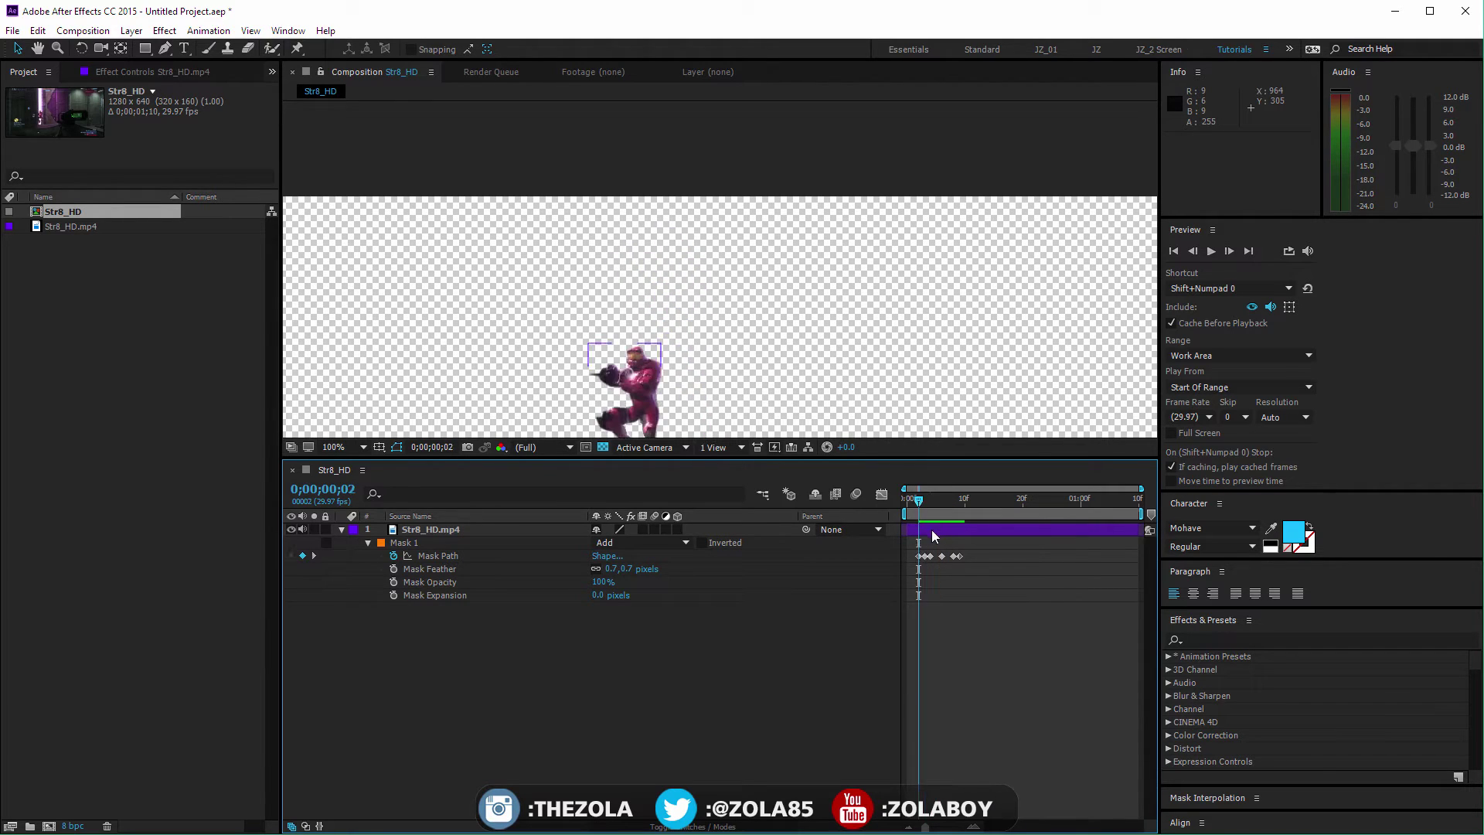
click(934, 532)
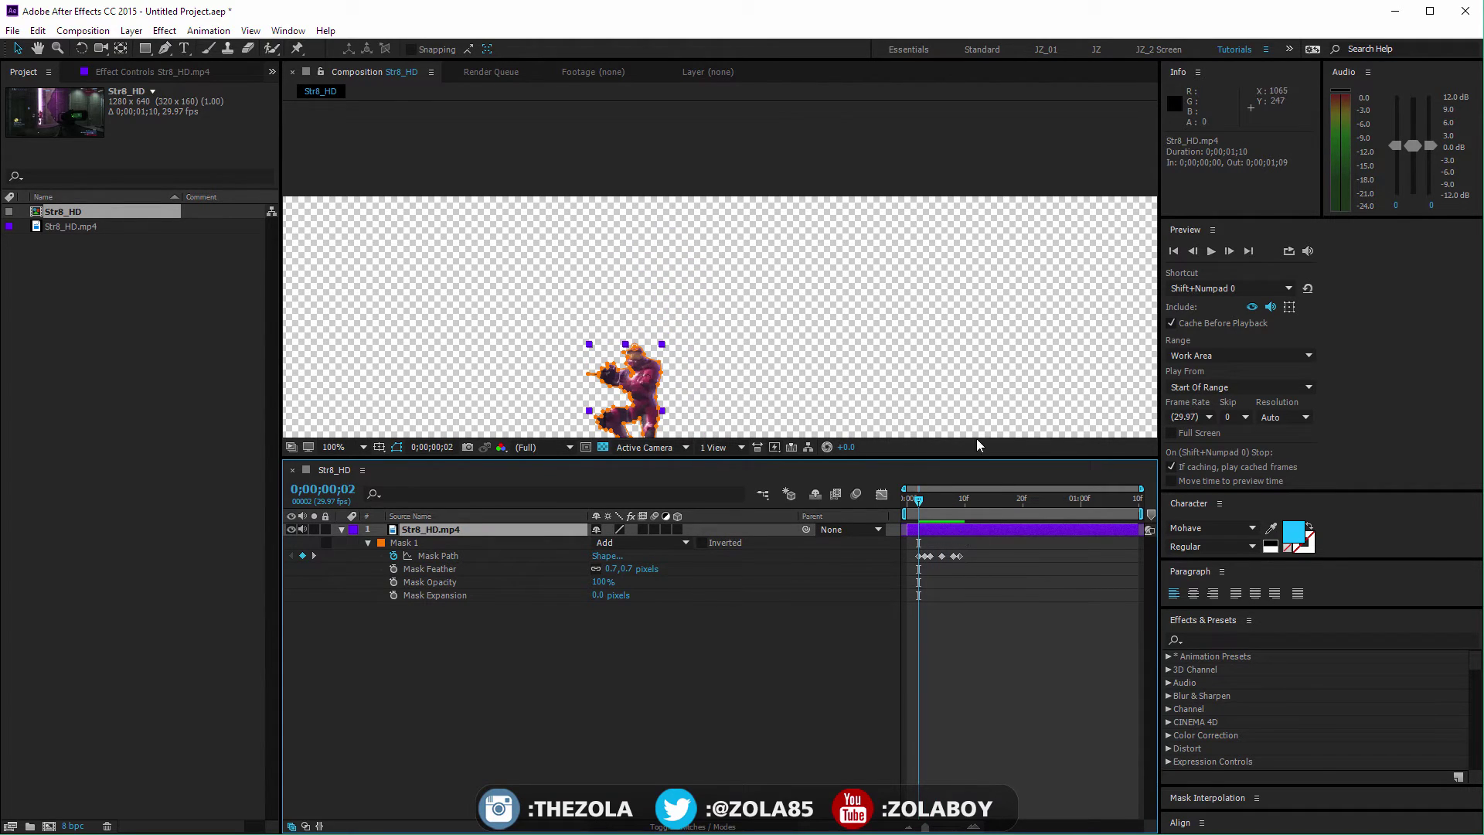
key(space)
drag(827, 375, 831, 235)
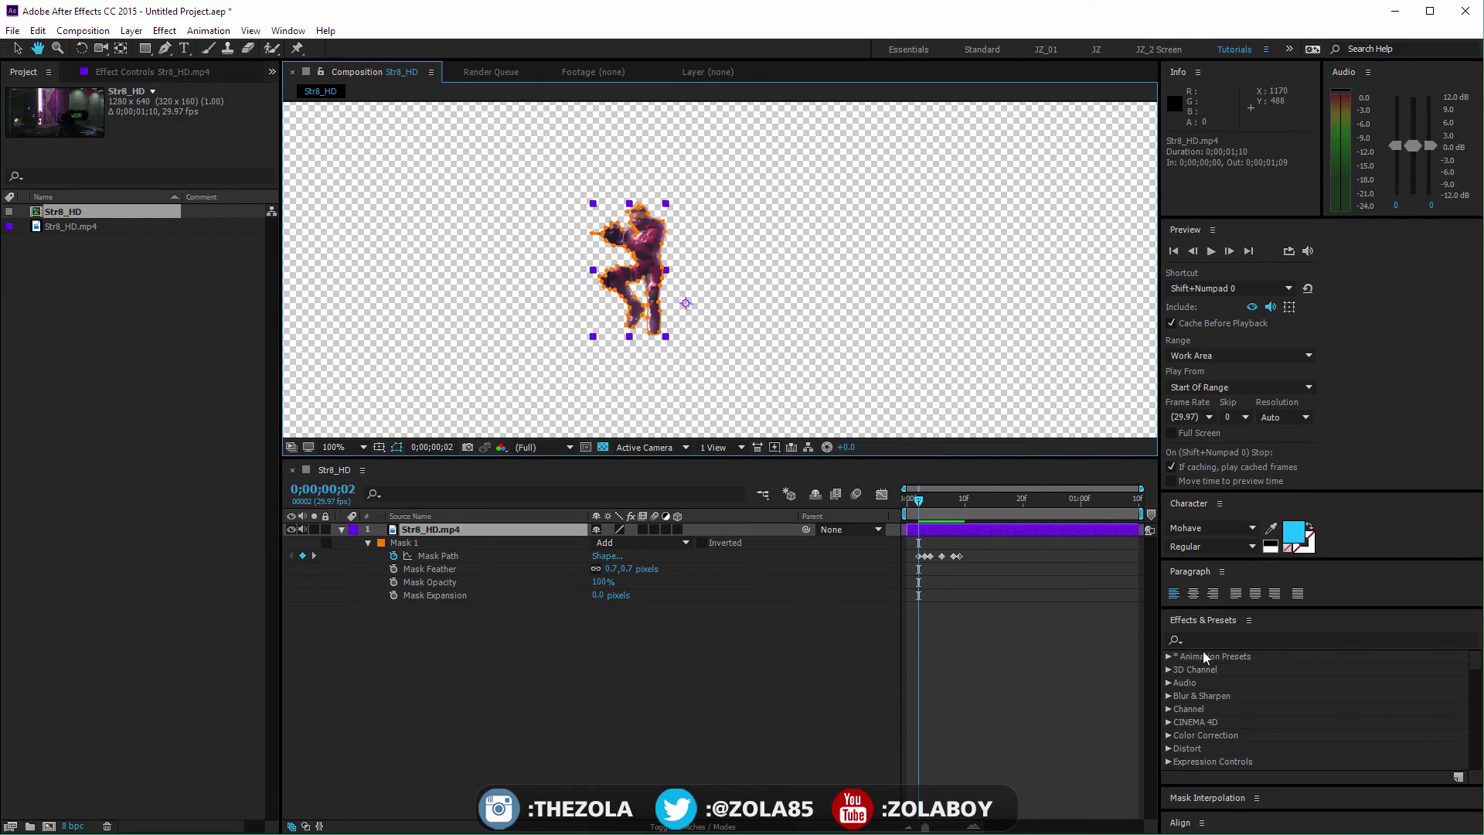
Search 'hue' and apply Hue/Saturation to the footage layer
click(1238, 641)
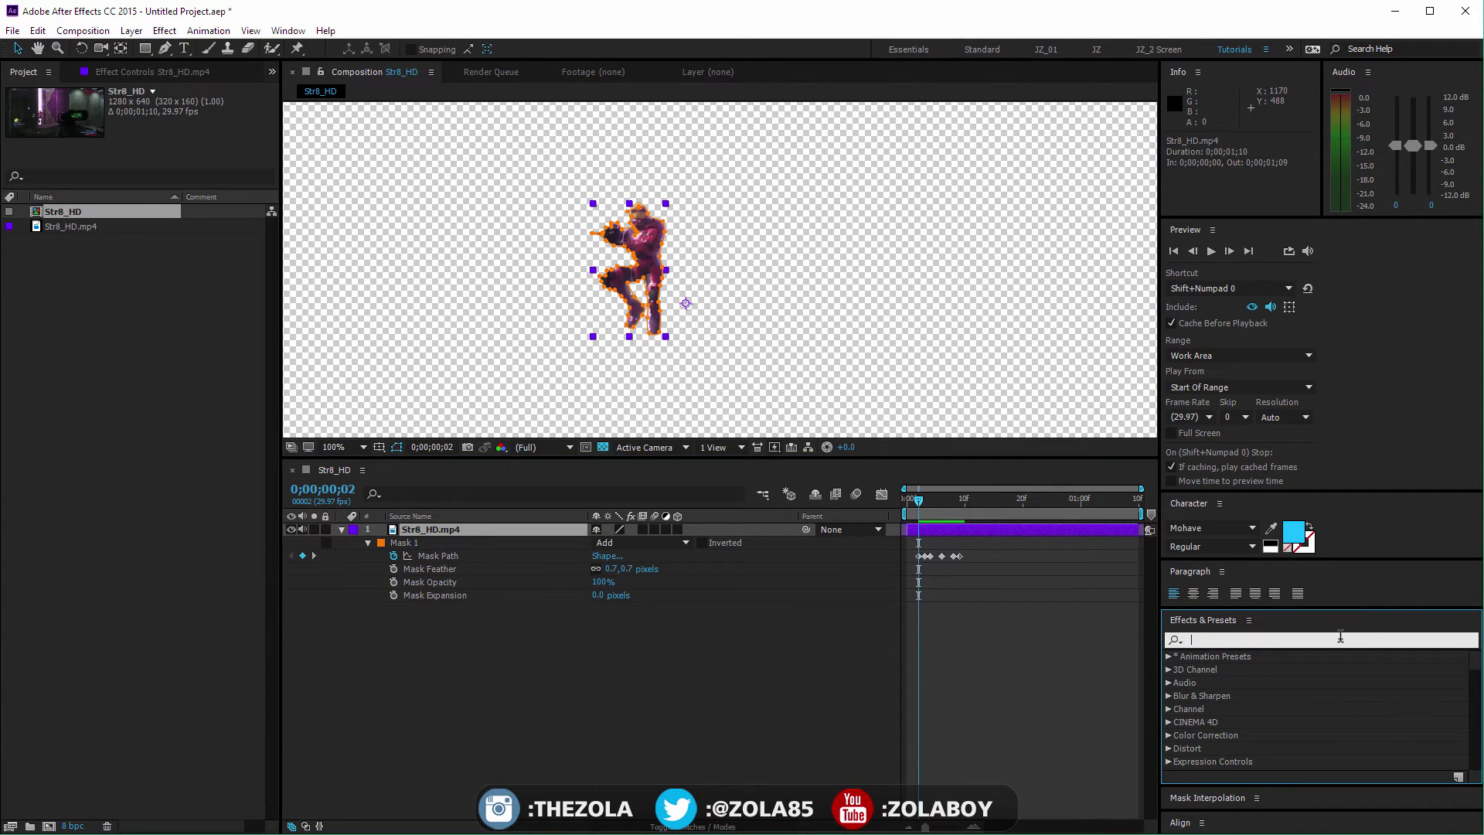
text(hue)
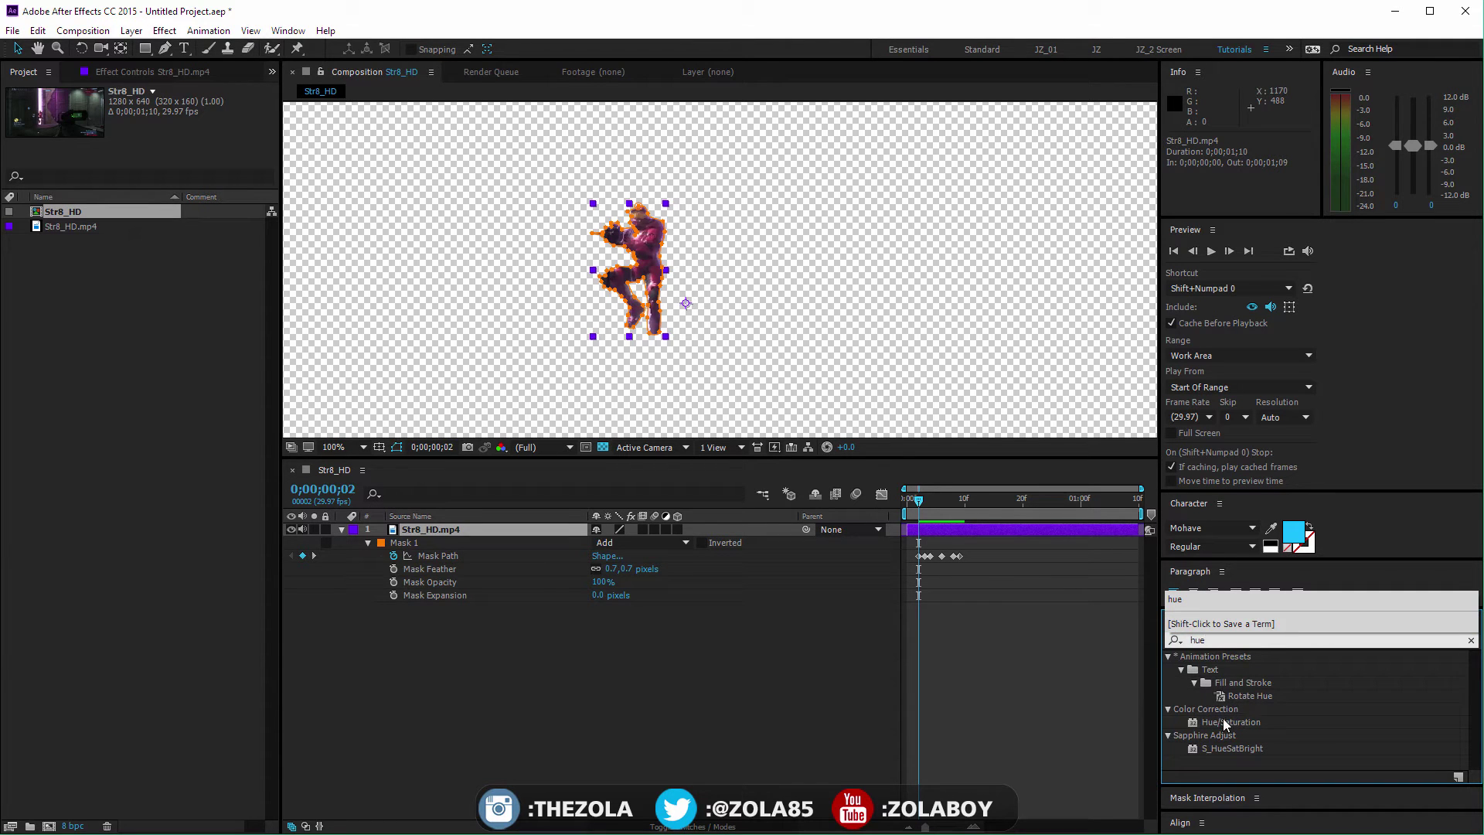
drag(1225, 723, 438, 532)
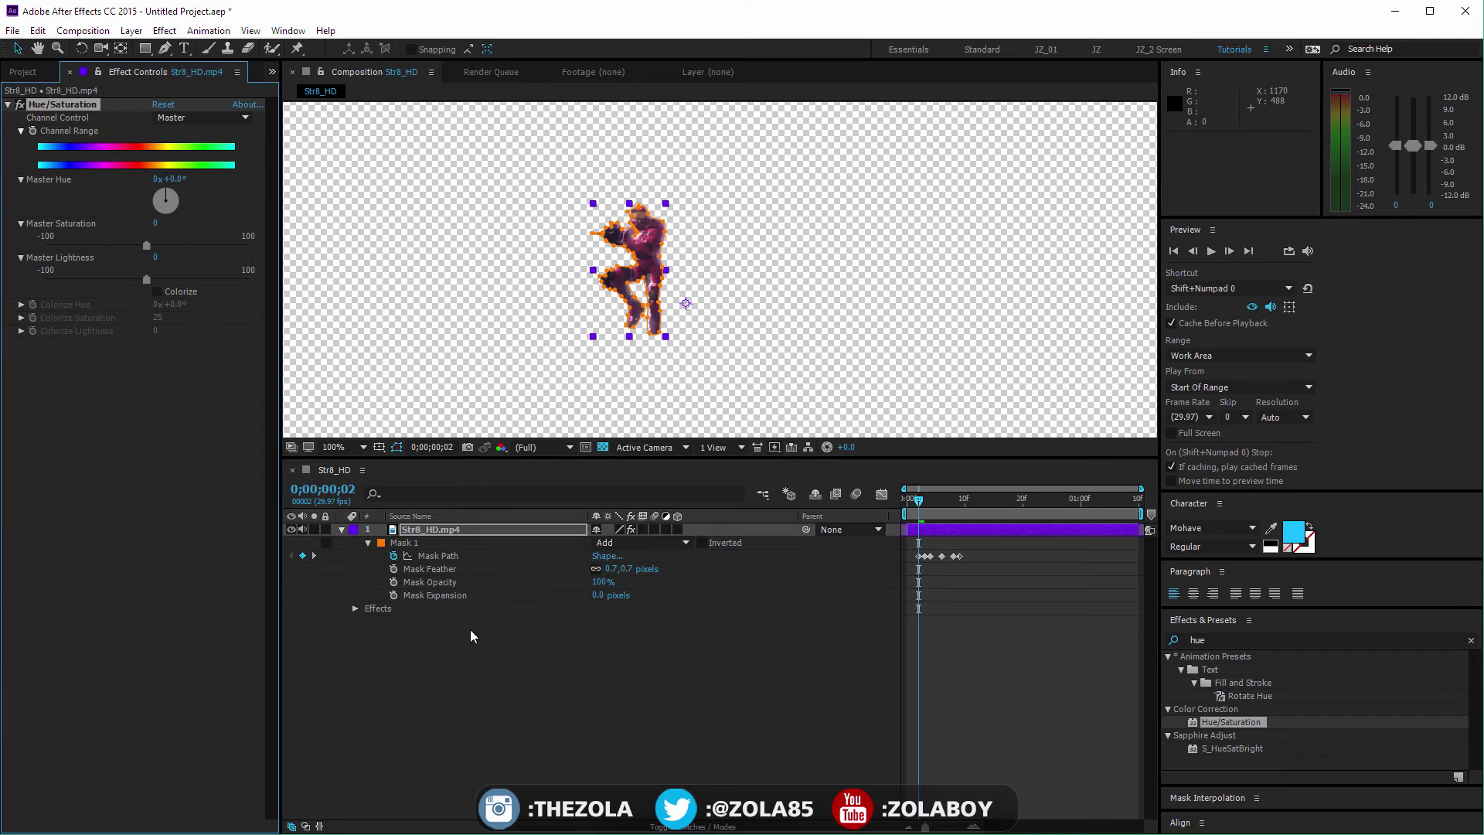
drag(173, 196, 165, 165)
Set Channel Control to Reds, shift Red Hue to +209°, and widen the red channel range
click(185, 118)
click(208, 151)
drag(168, 194, 162, 235)
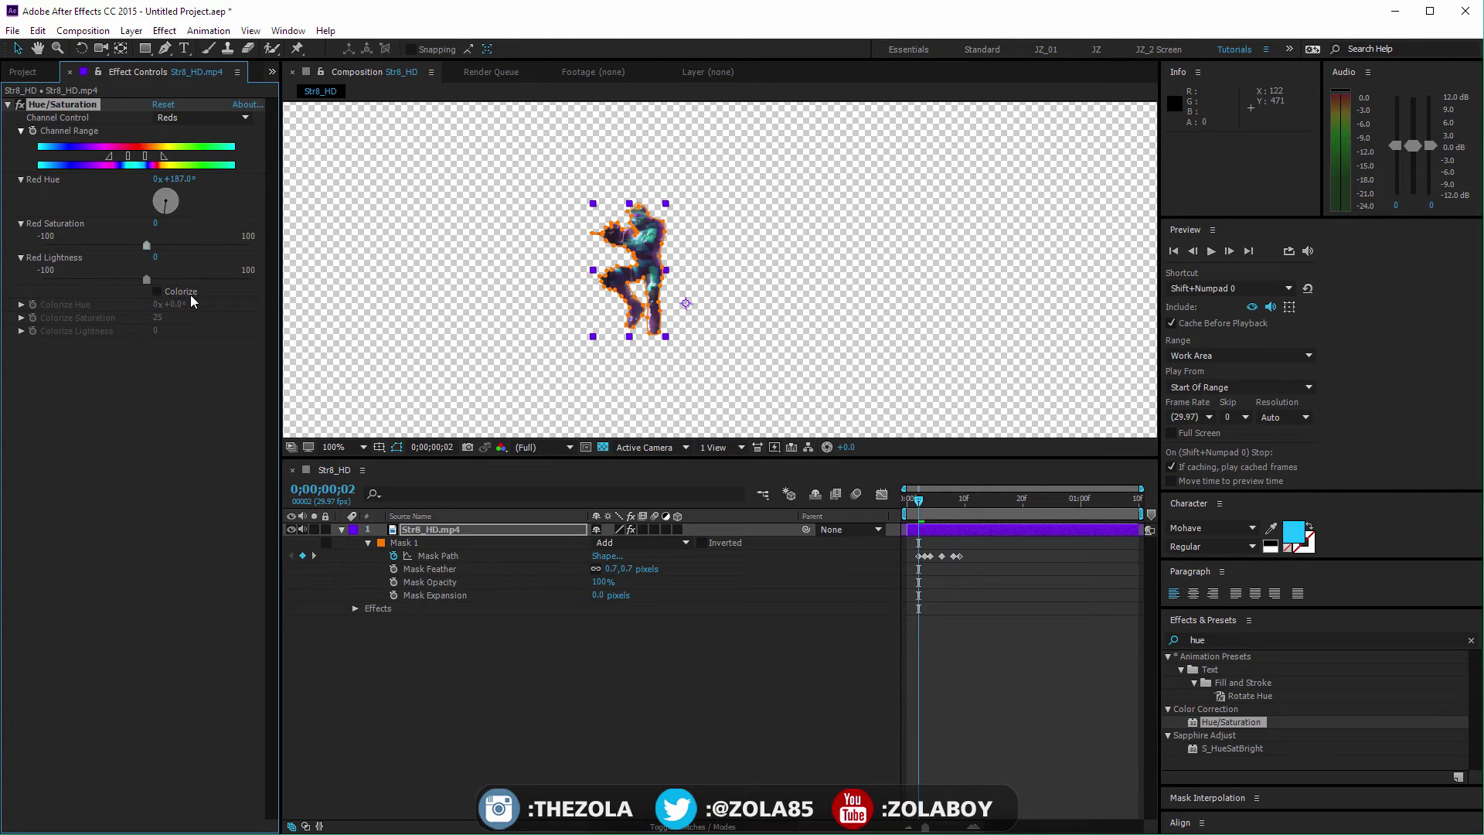
click(685, 680)
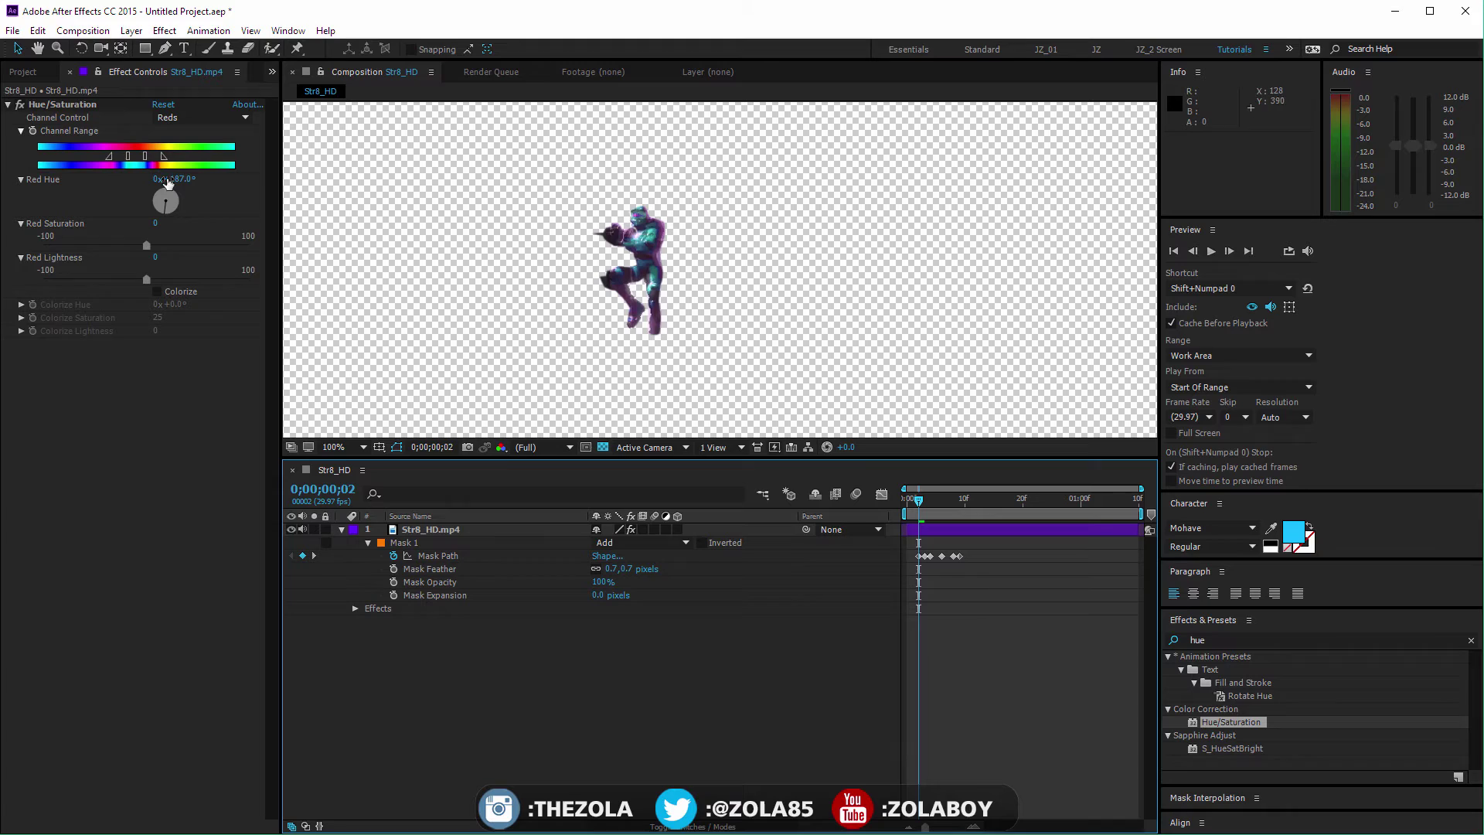
drag(165, 207, 159, 212)
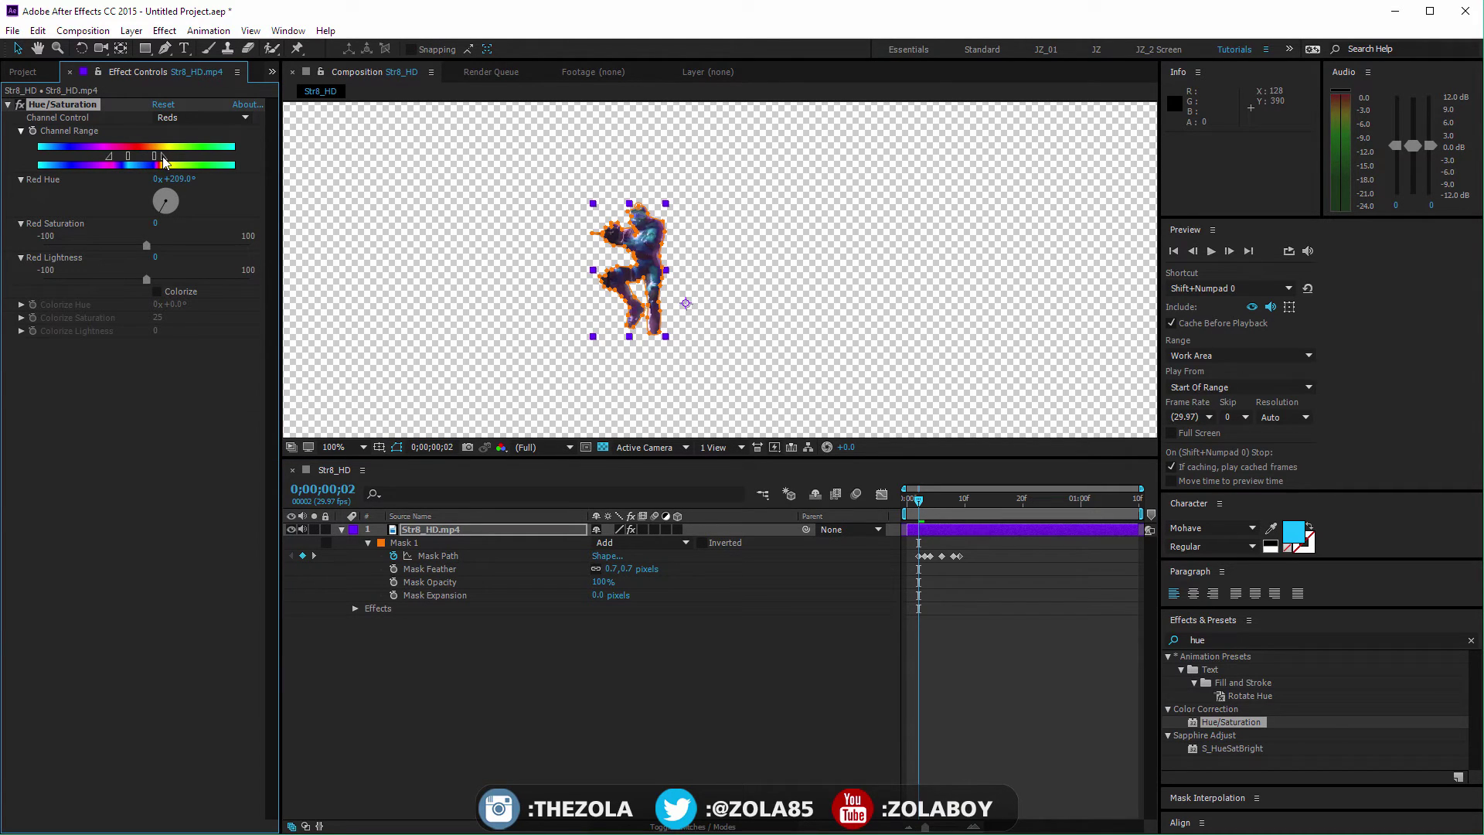
drag(129, 157, 102, 157)
click(640, 697)
click(863, 542)
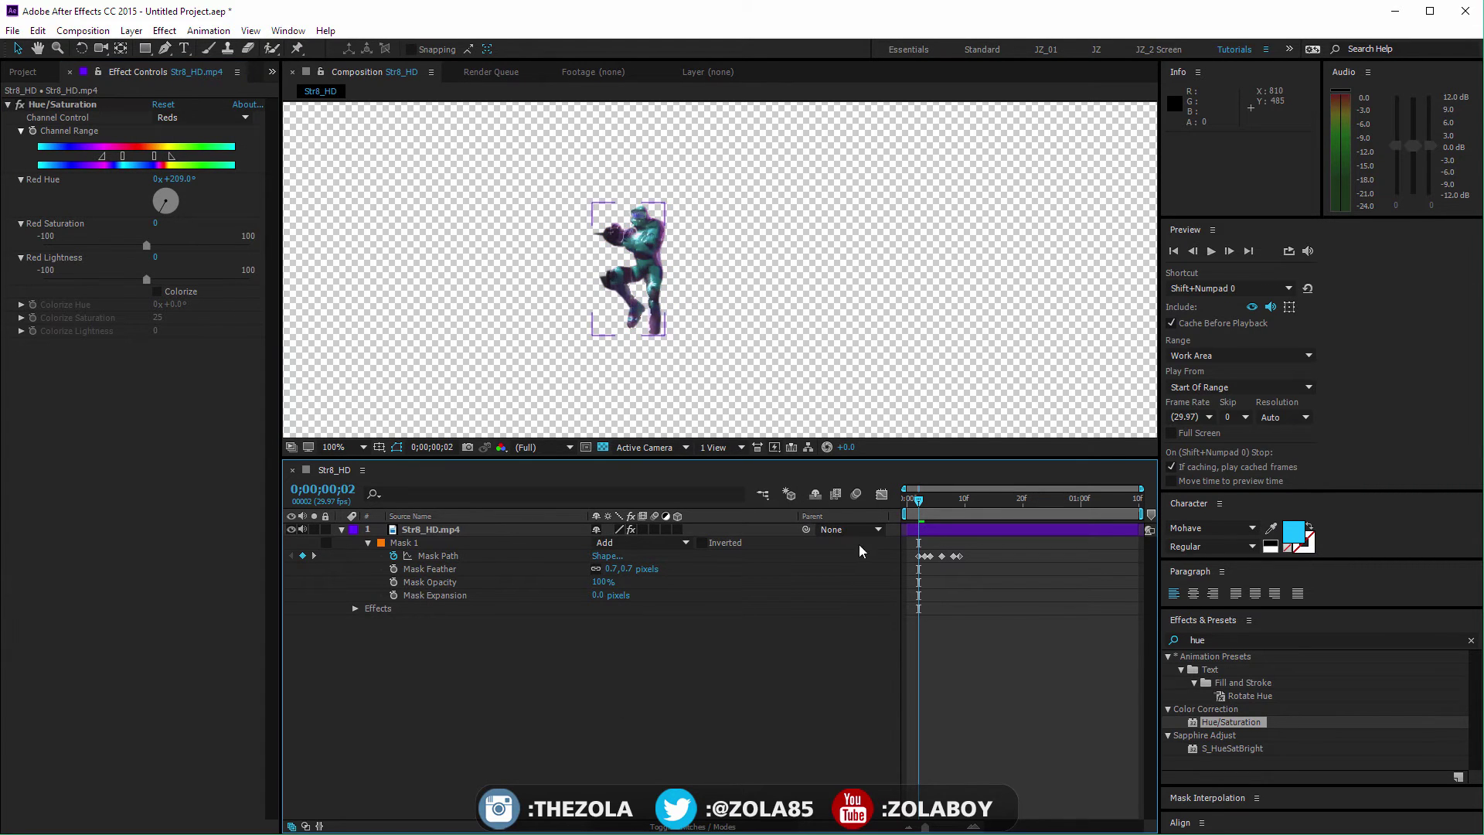
Add Mask Reference 1 set to Mask 1 in Hue/Saturation's Compositing Options
click(355, 608)
click(369, 621)
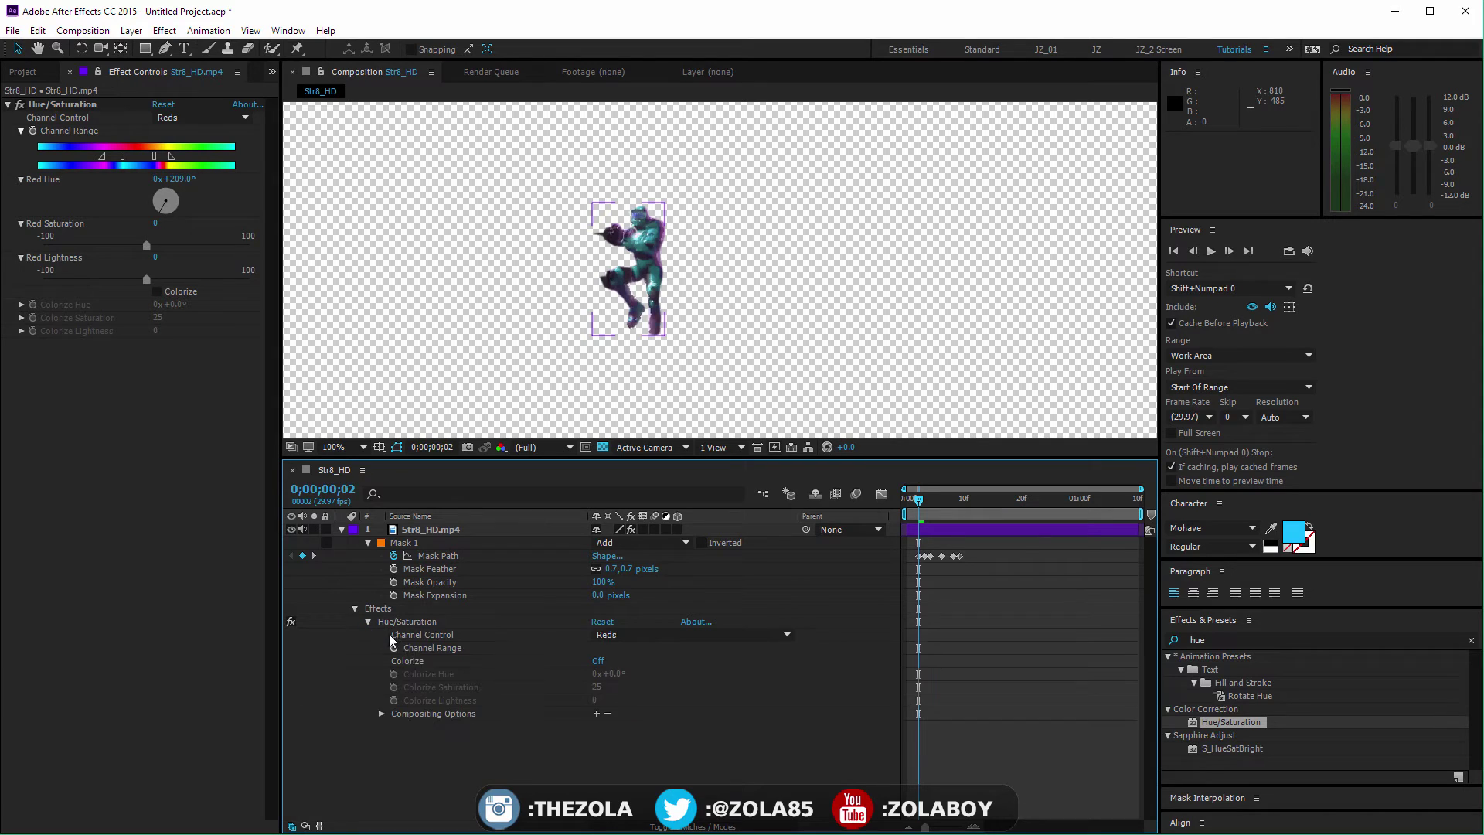
click(381, 713)
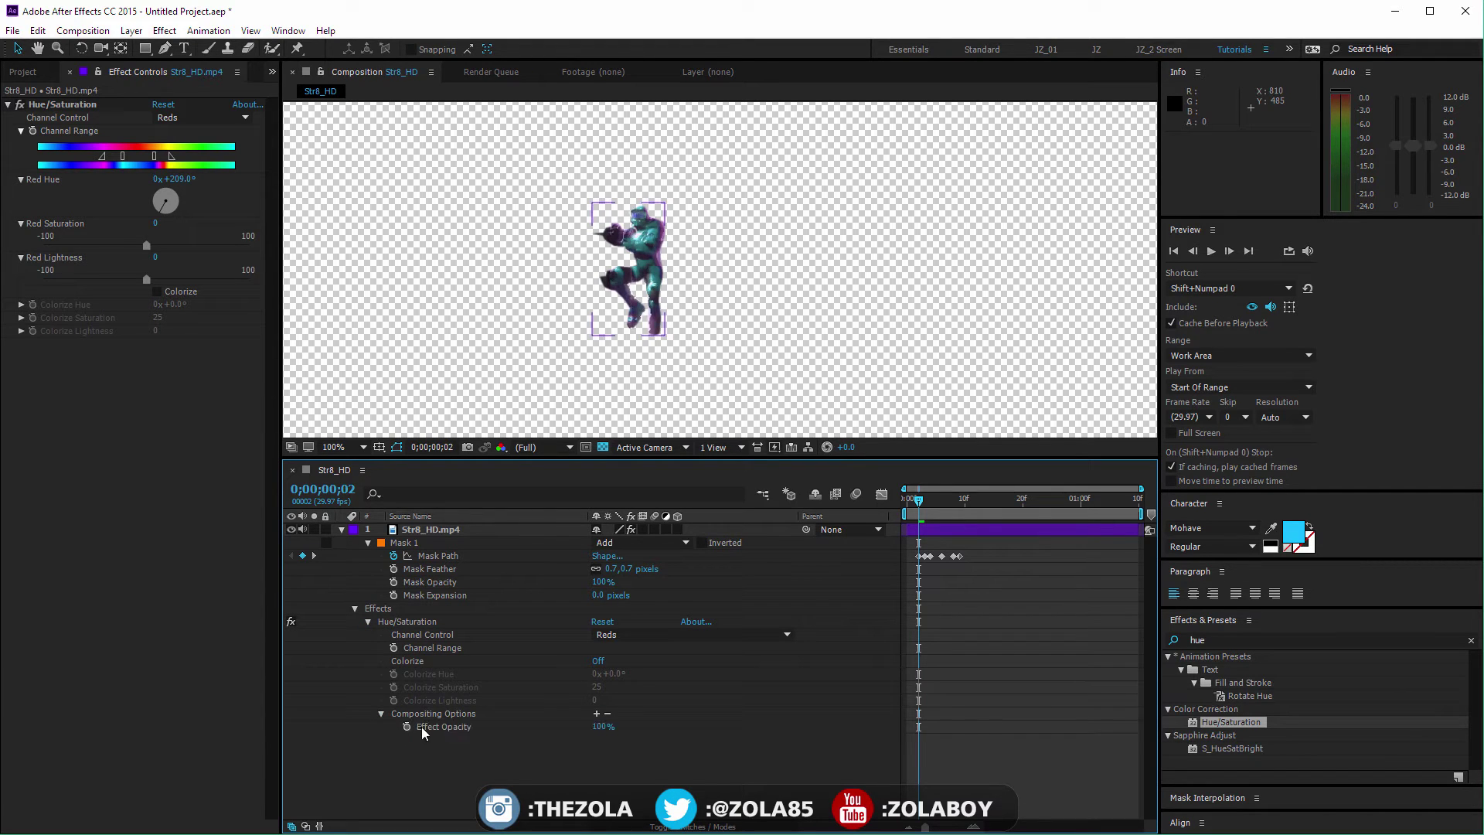
click(596, 713)
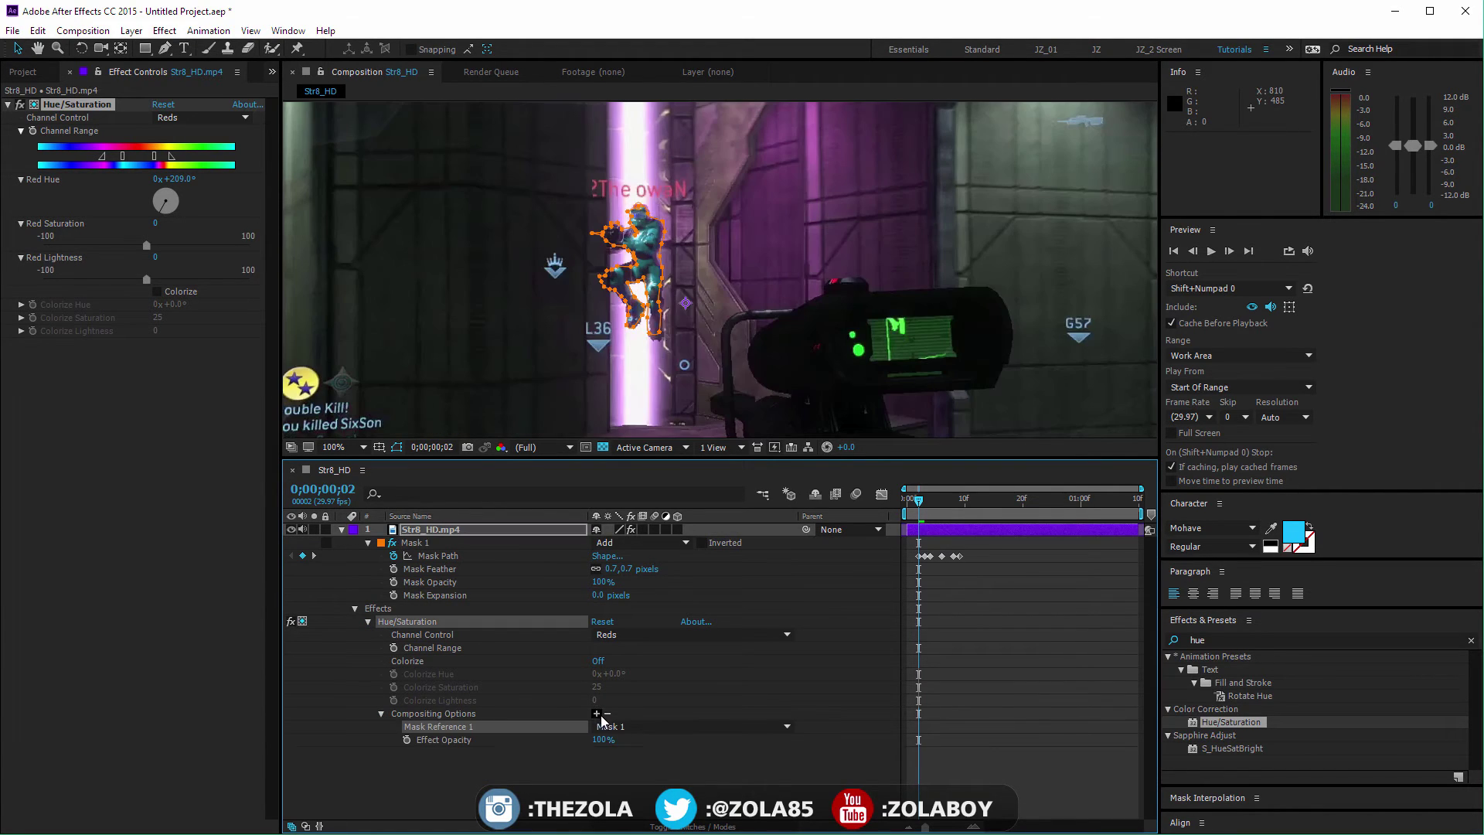
click(670, 773)
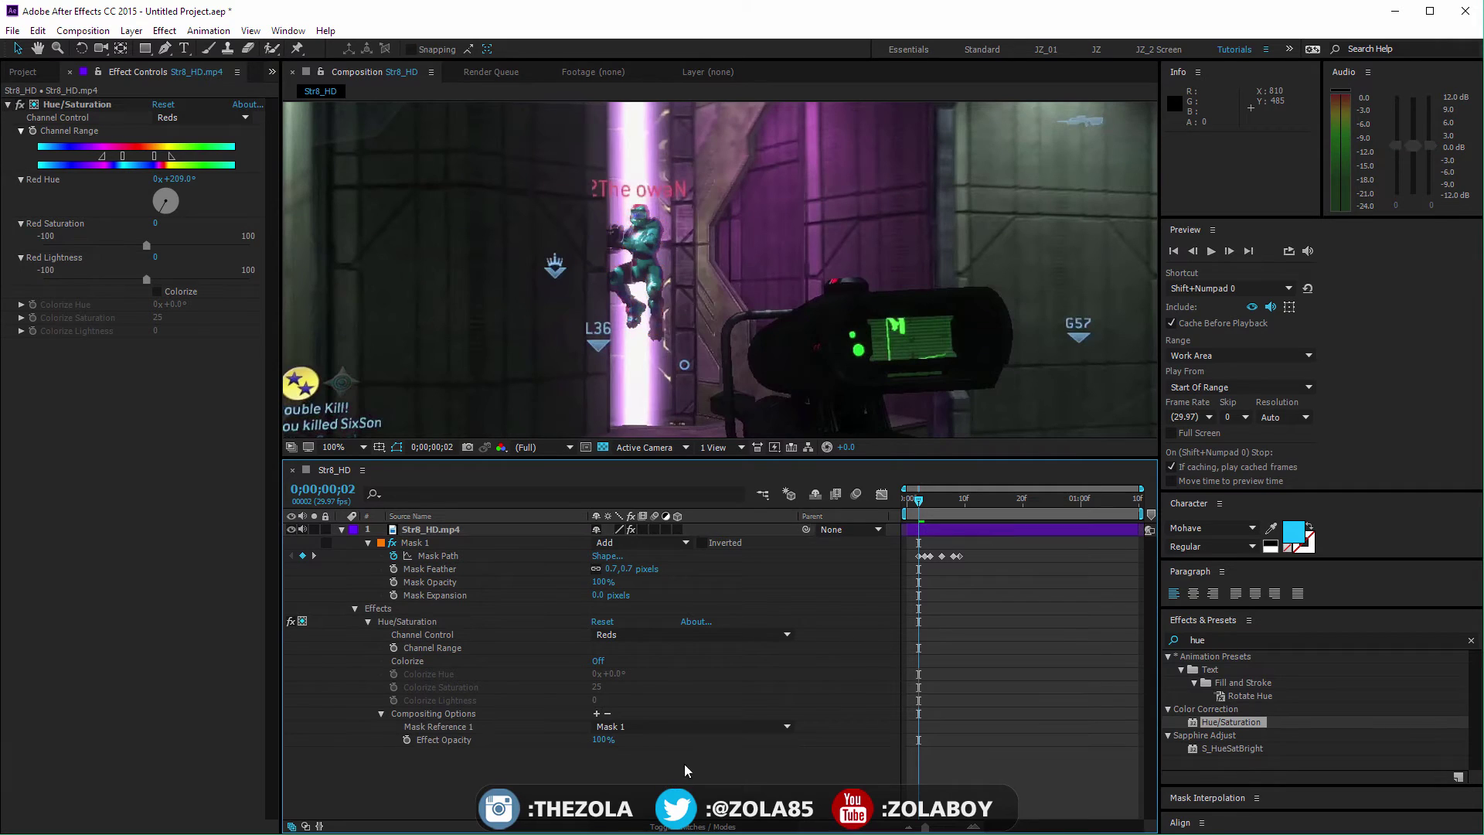
click(56, 106)
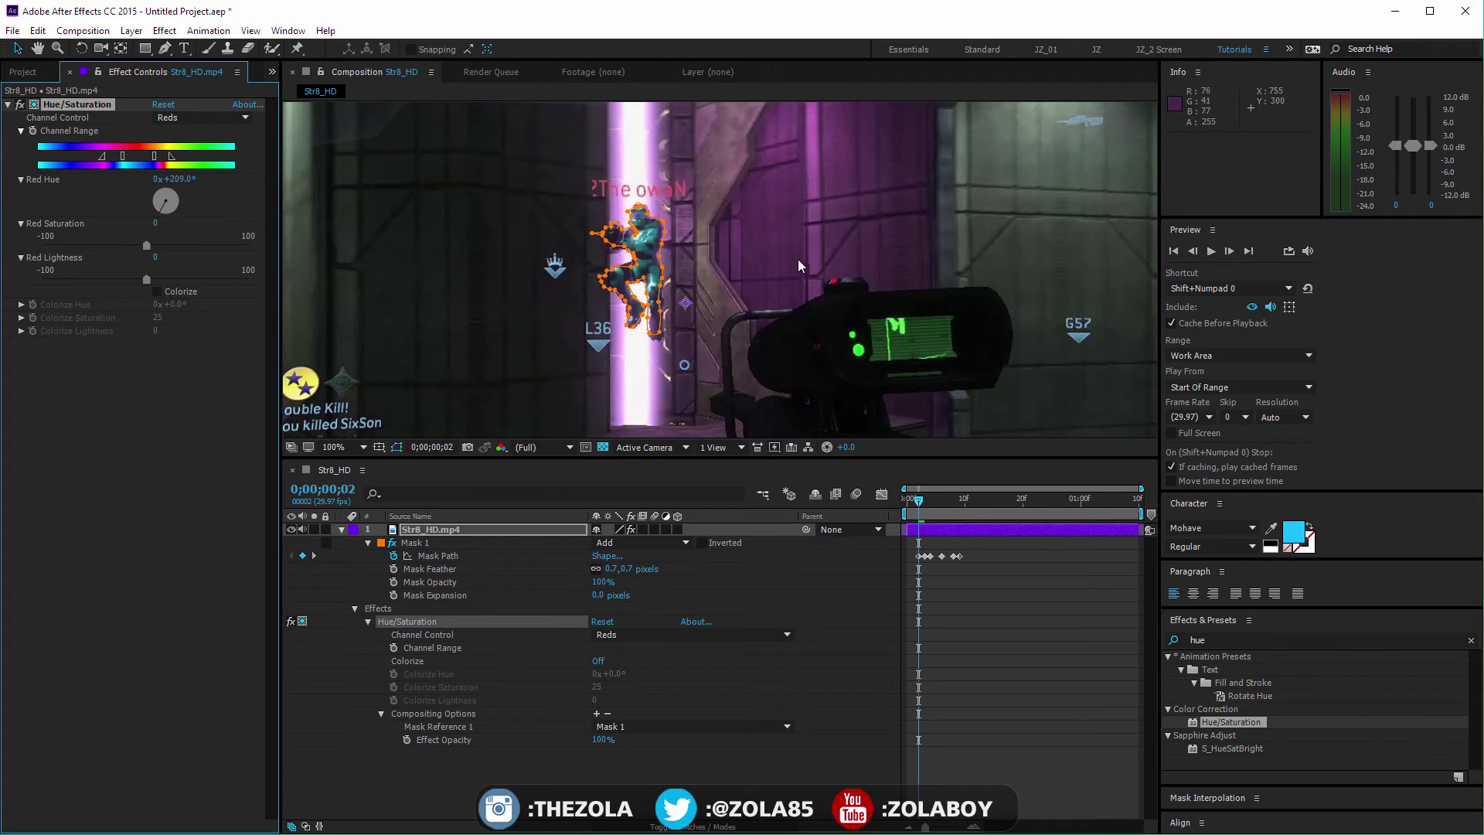
mouse_move(770, 176)
mouse_down()
mouse_move(758, 239)
mouse_move(751, 179)
mouse_up()
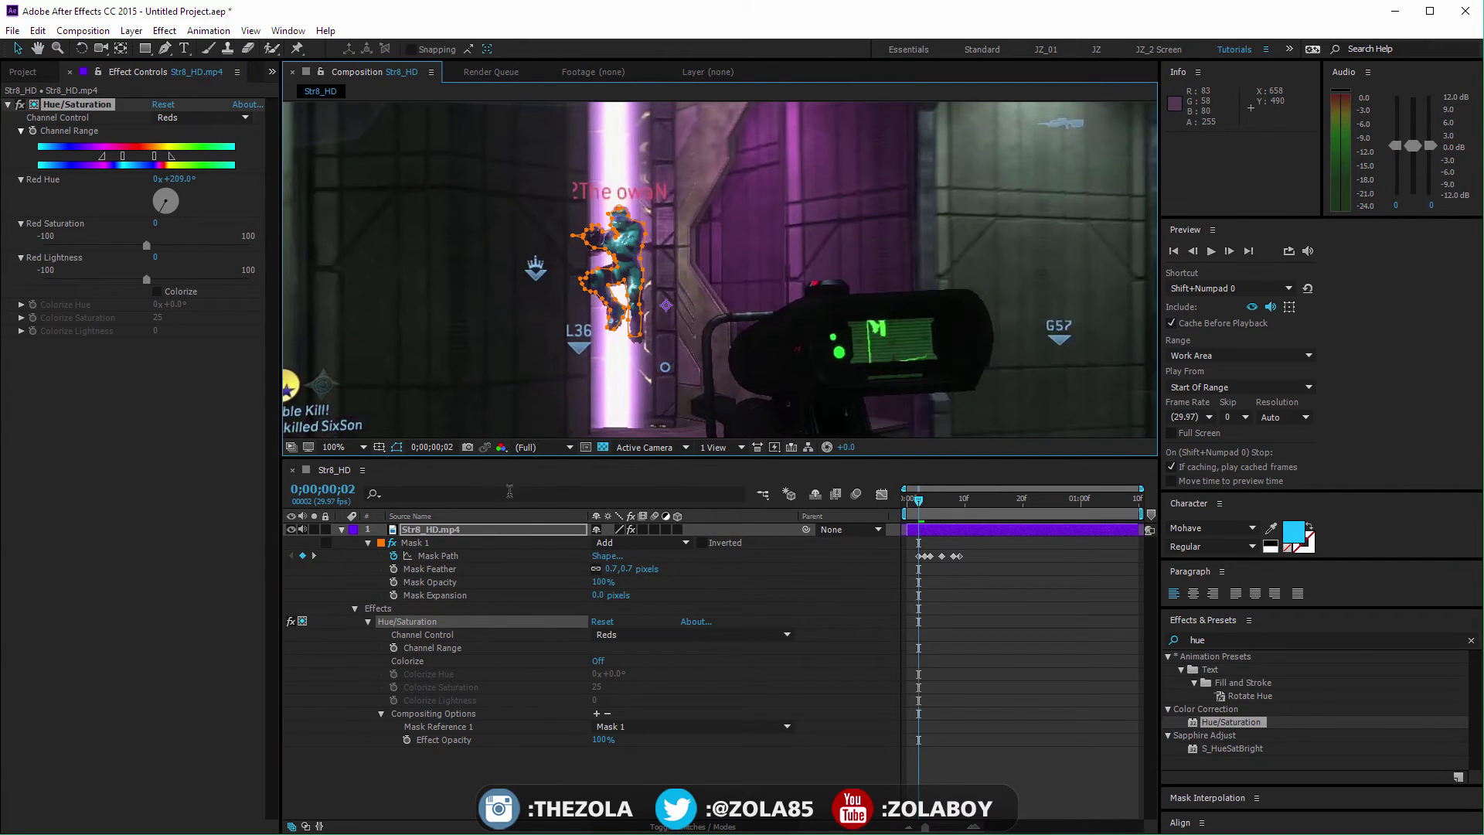
click(430, 529)
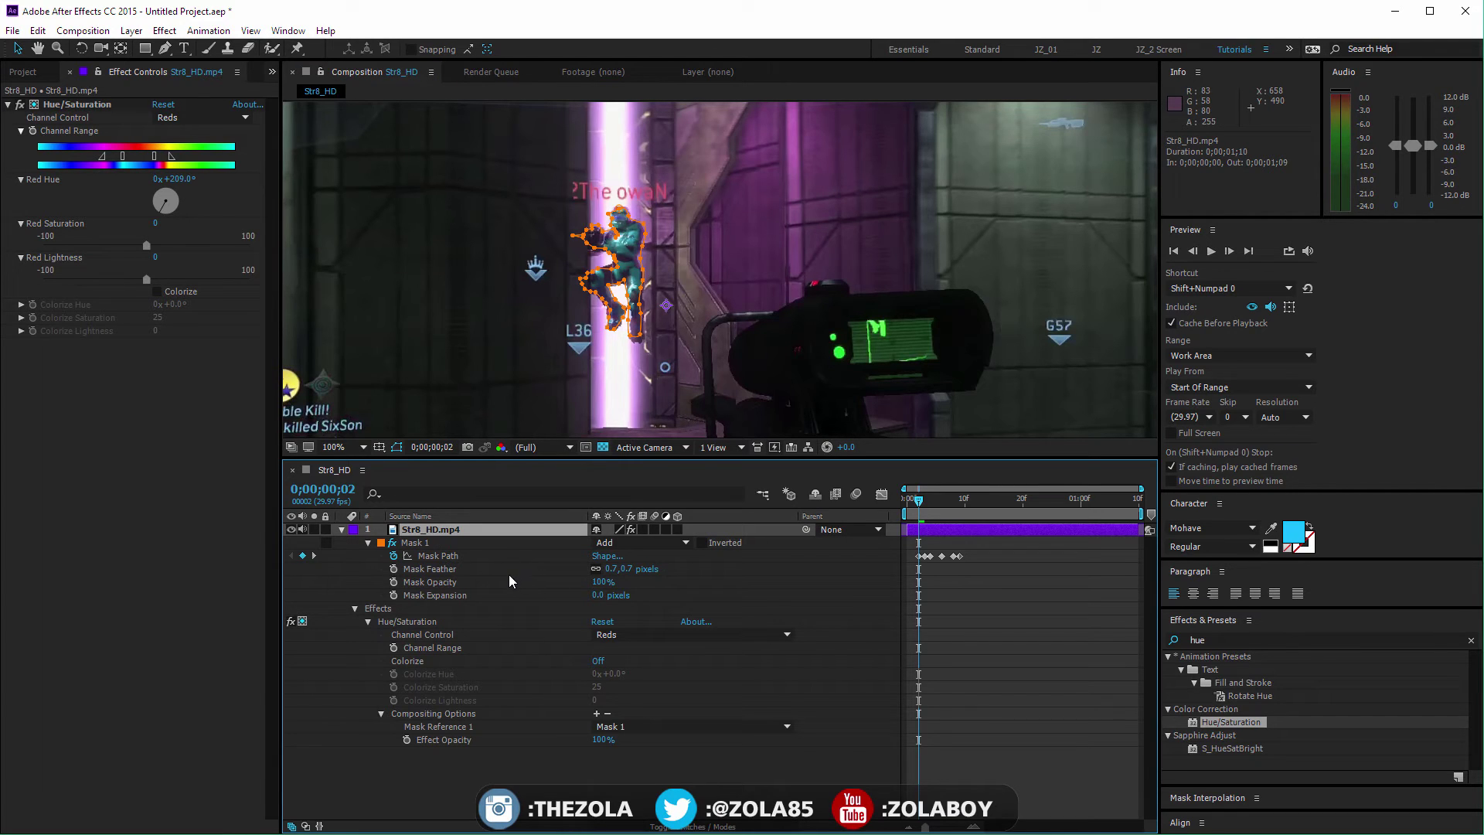
Duplicate the Str8_HD.mp4 footage layer with Ctrl+D
key(ctrl+d)
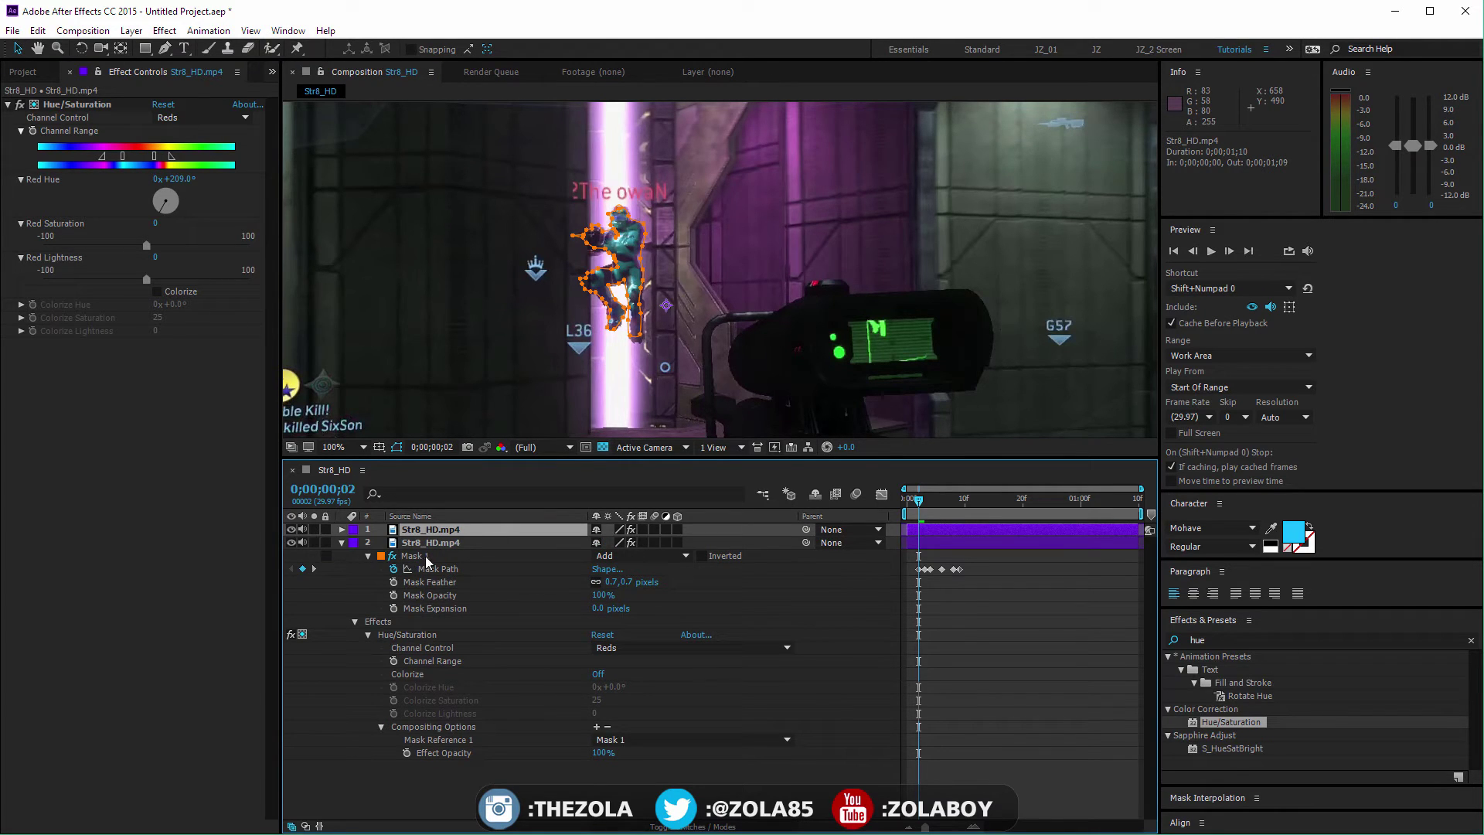
click(454, 556)
click(454, 634)
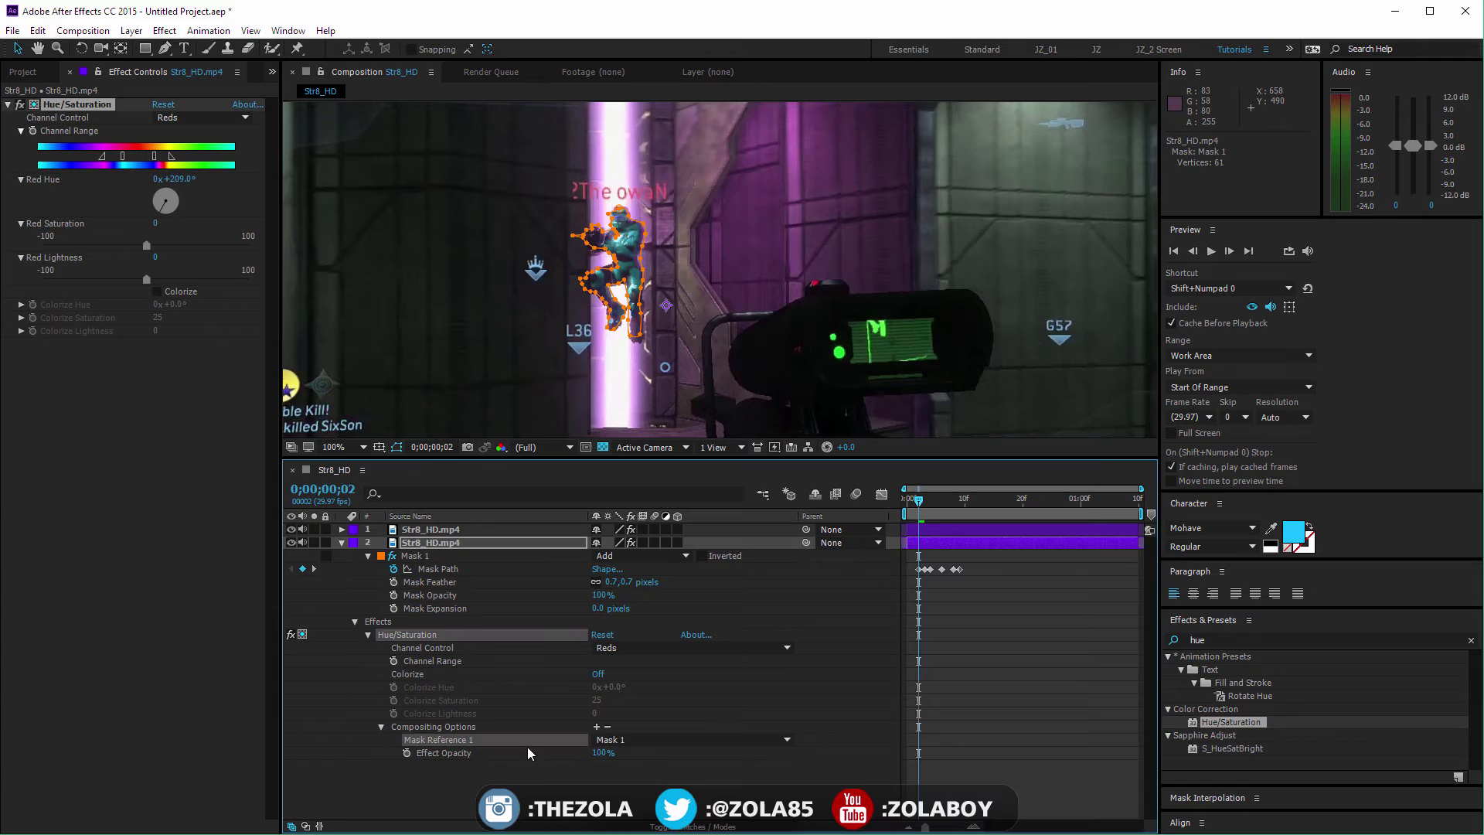
click(548, 792)
Remove the mask reference from the top layer's Hue/Saturation effect
click(470, 531)
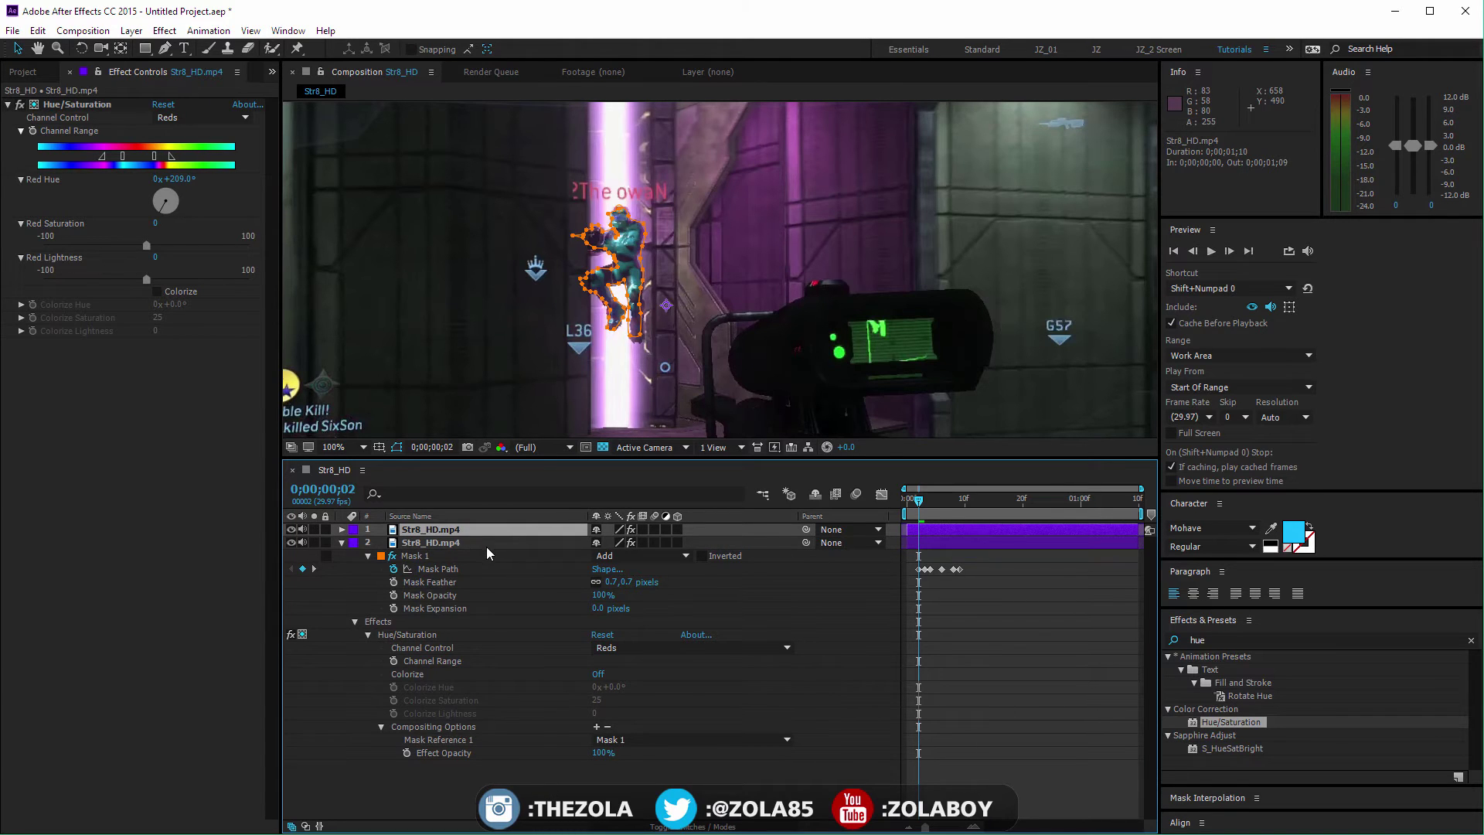
key(m)
click(368, 544)
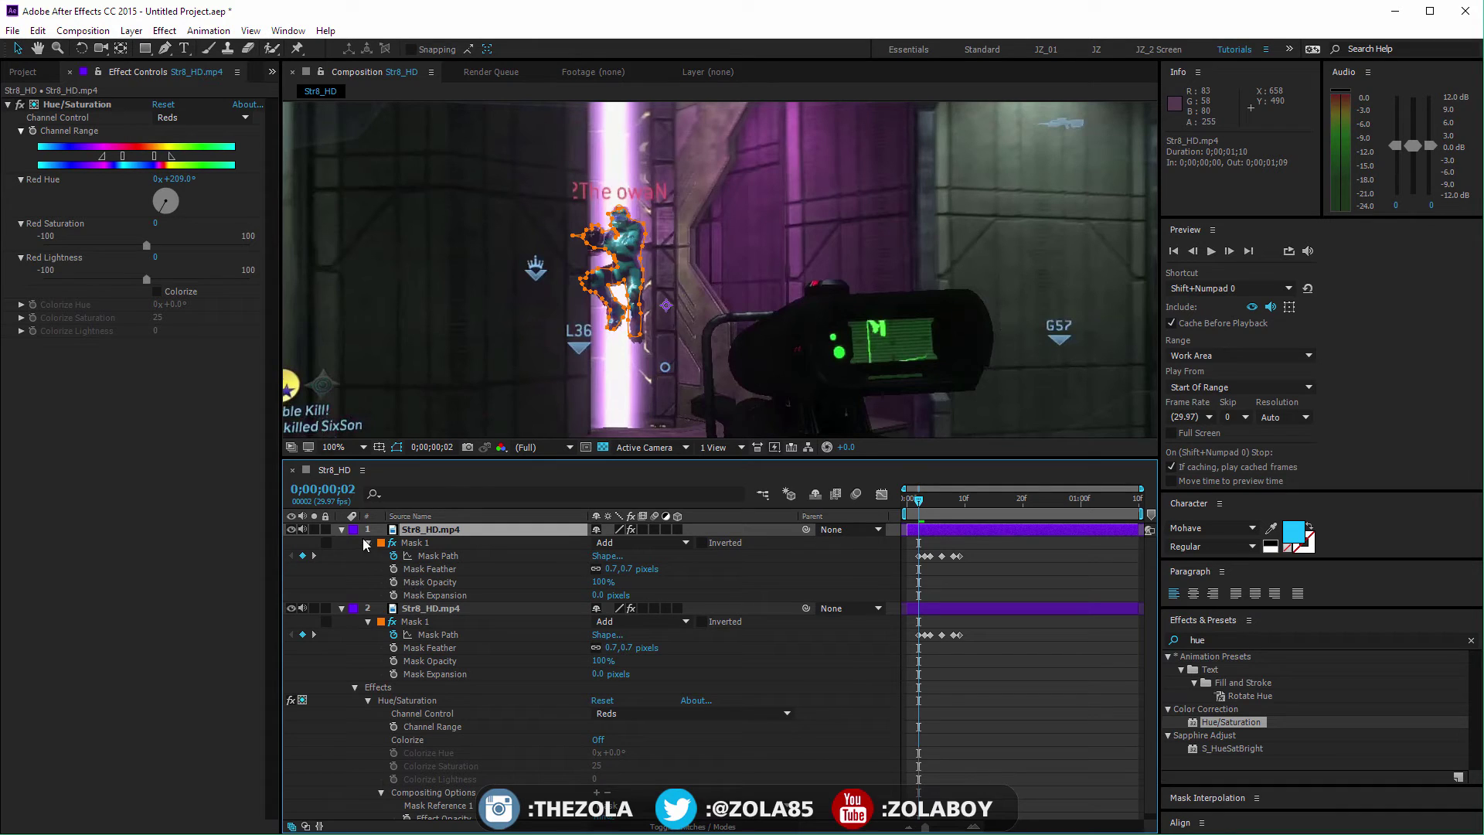
double_click(341, 530)
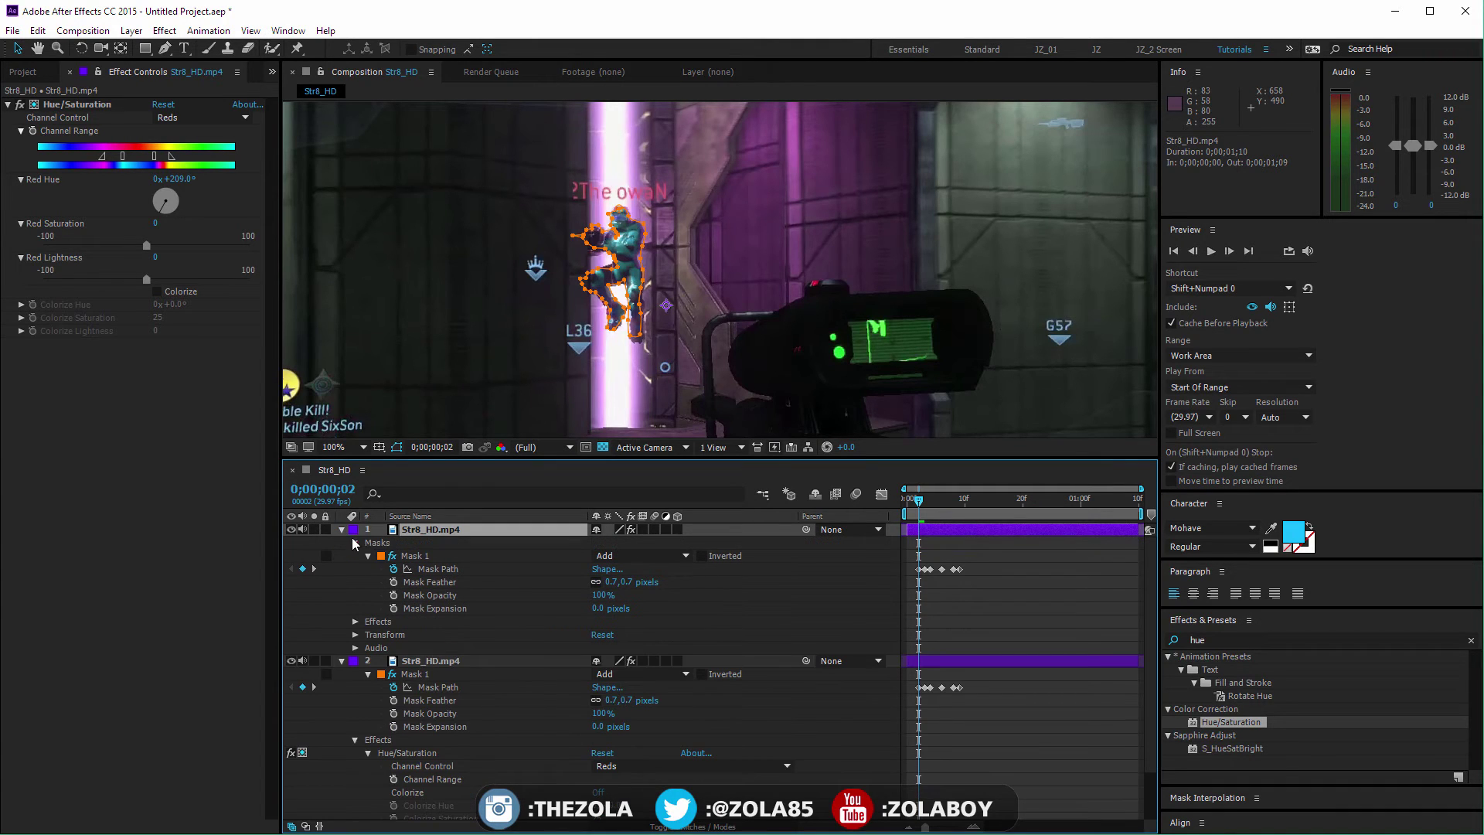
click(354, 623)
click(369, 634)
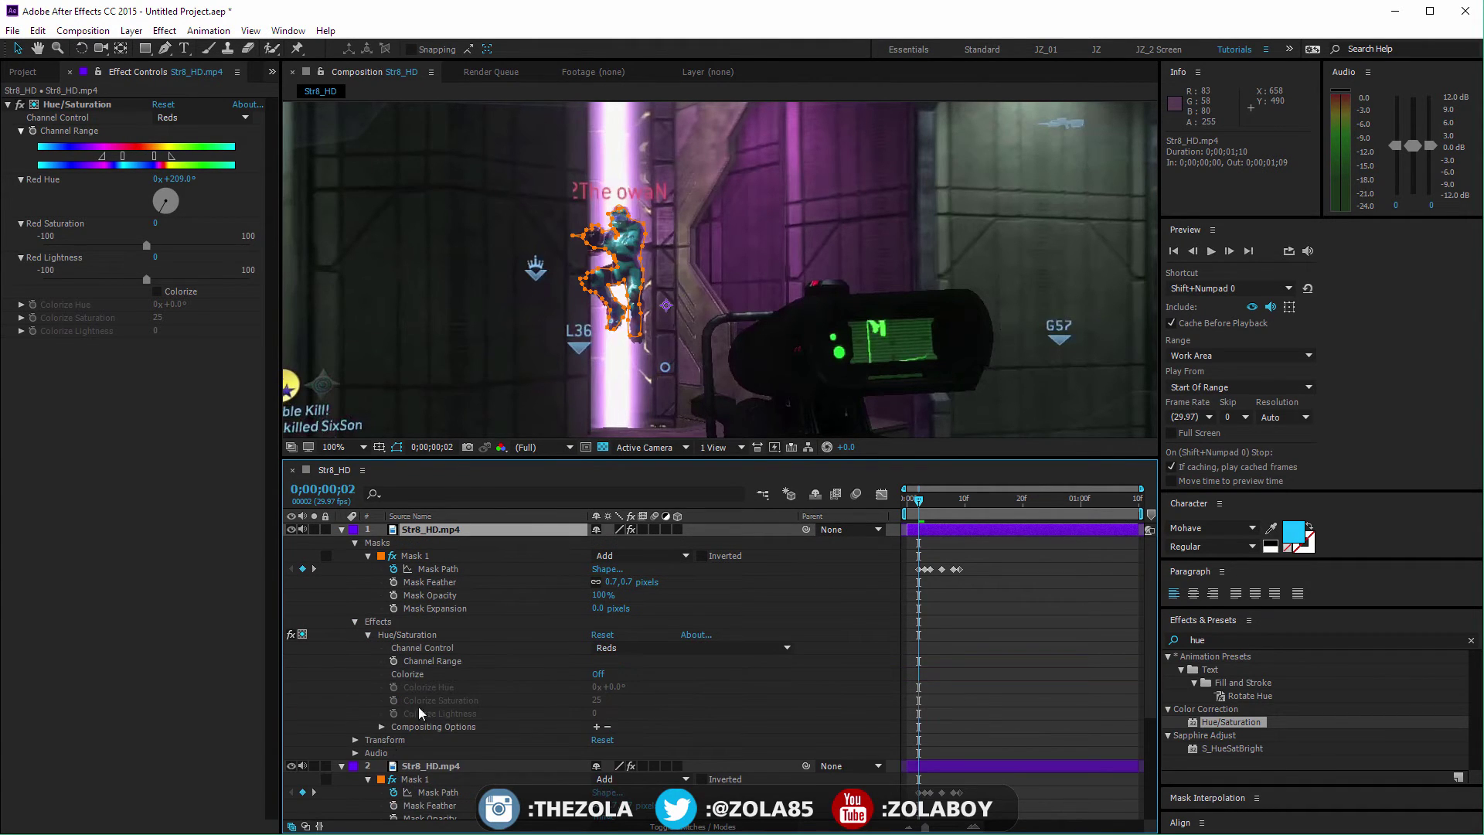
click(609, 727)
click(629, 731)
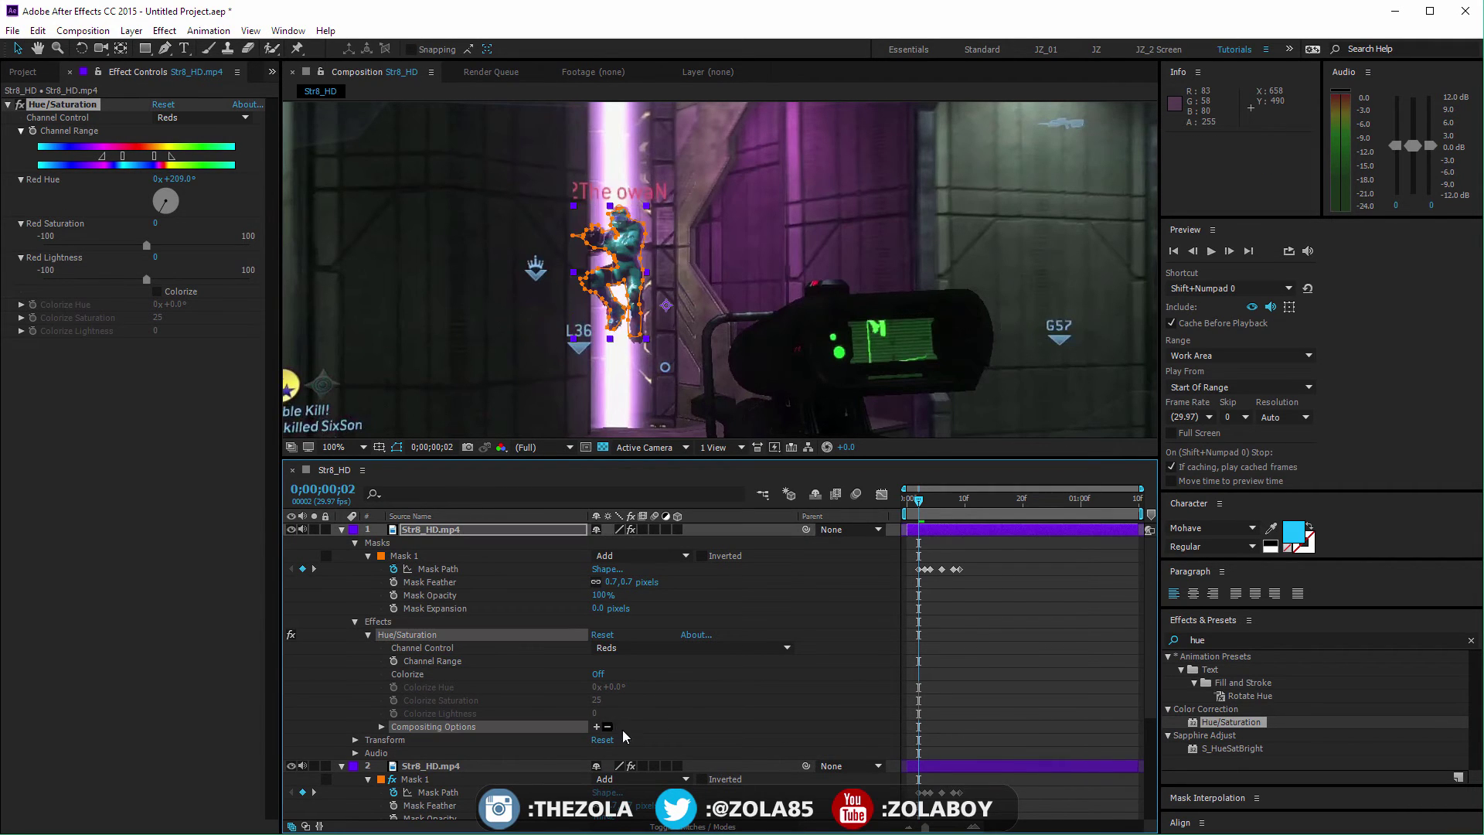
Solo the masked character layer to preview it, then turn solo off
click(314, 530)
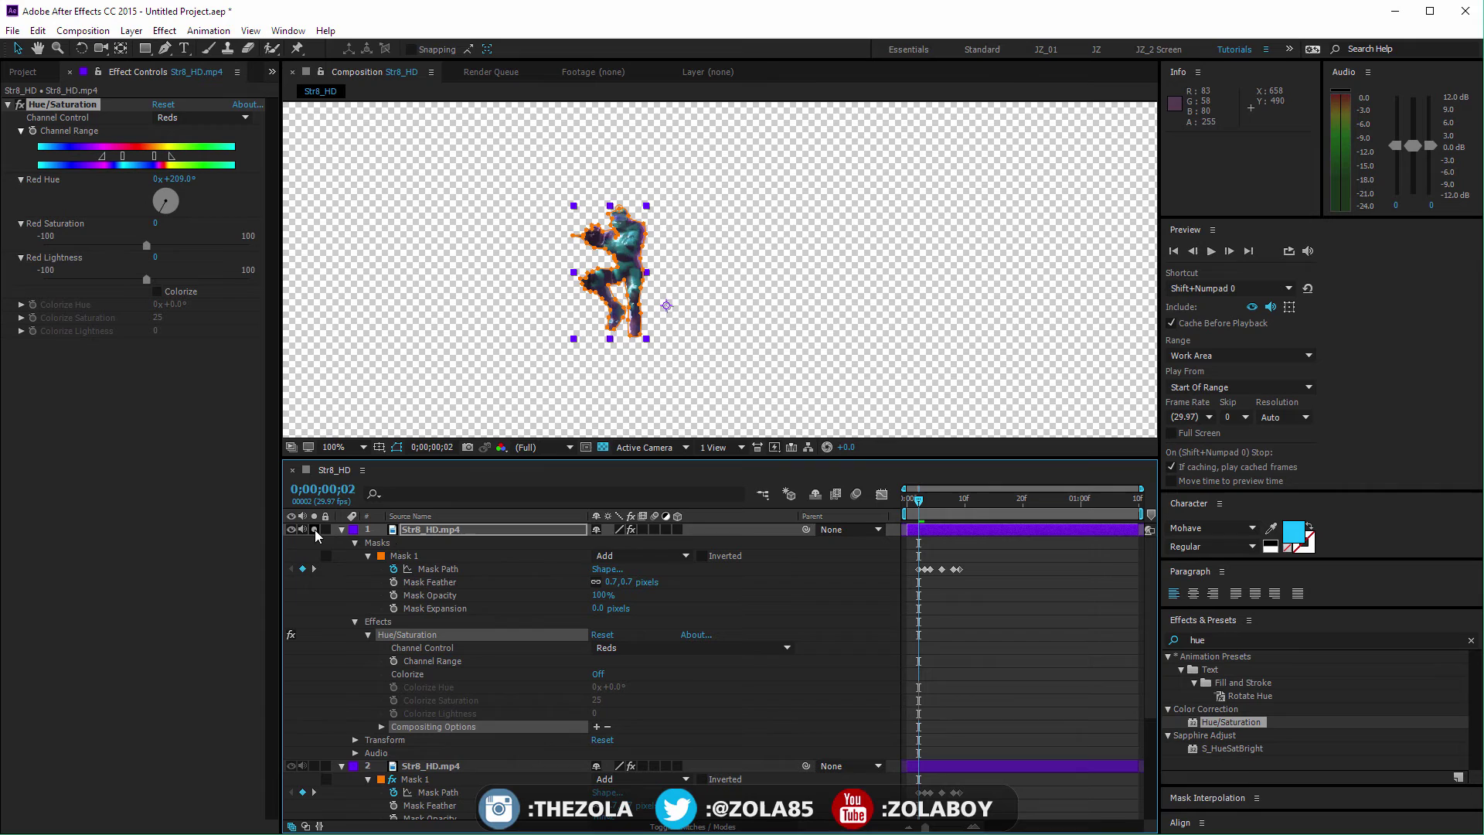
click(845, 613)
drag(932, 497, 931, 497)
click(314, 767)
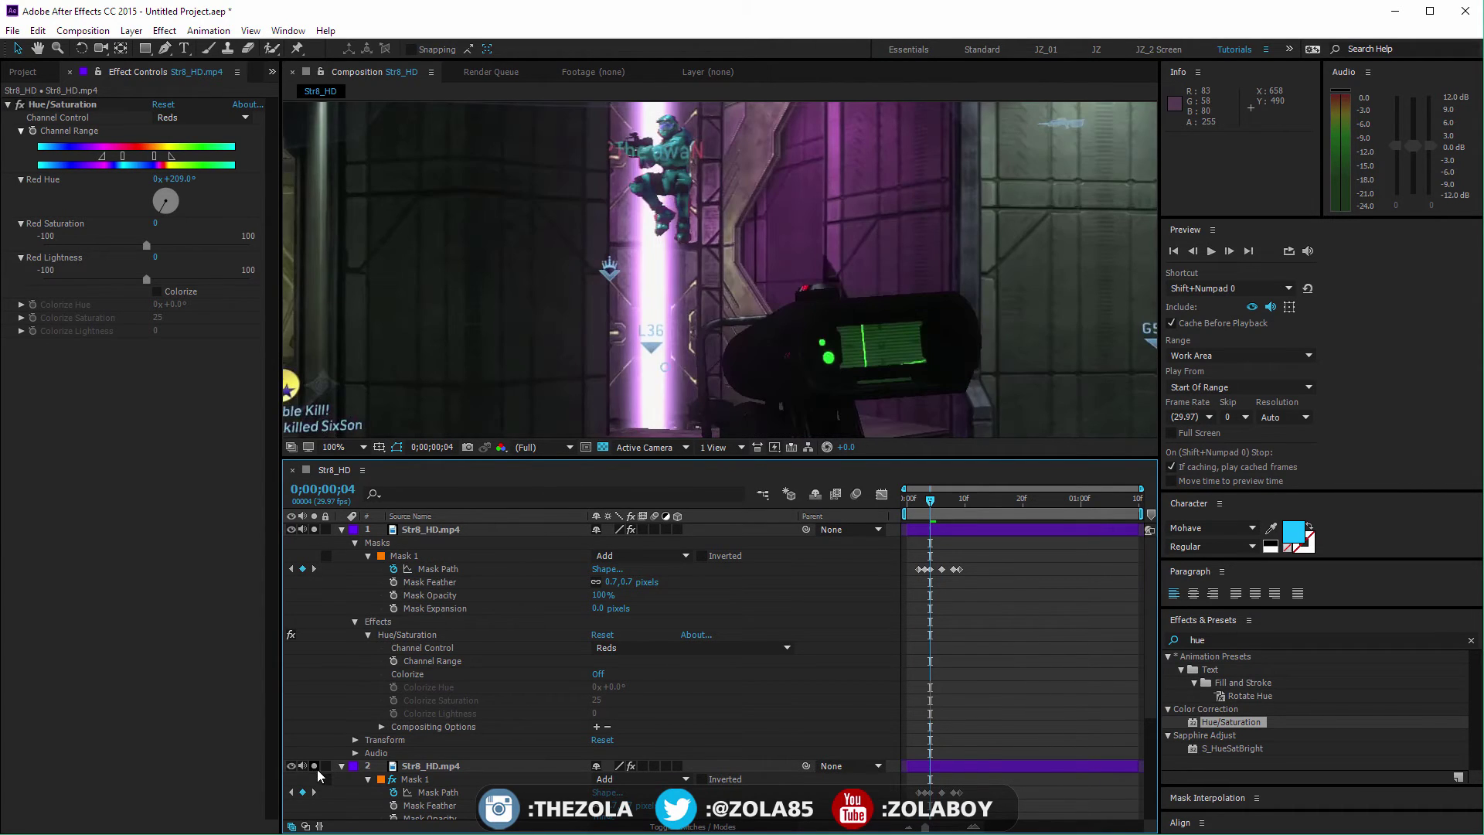
click(314, 530)
Delete the Hue/Saturation effect and Mask 1 from the second footage layer
click(502, 766)
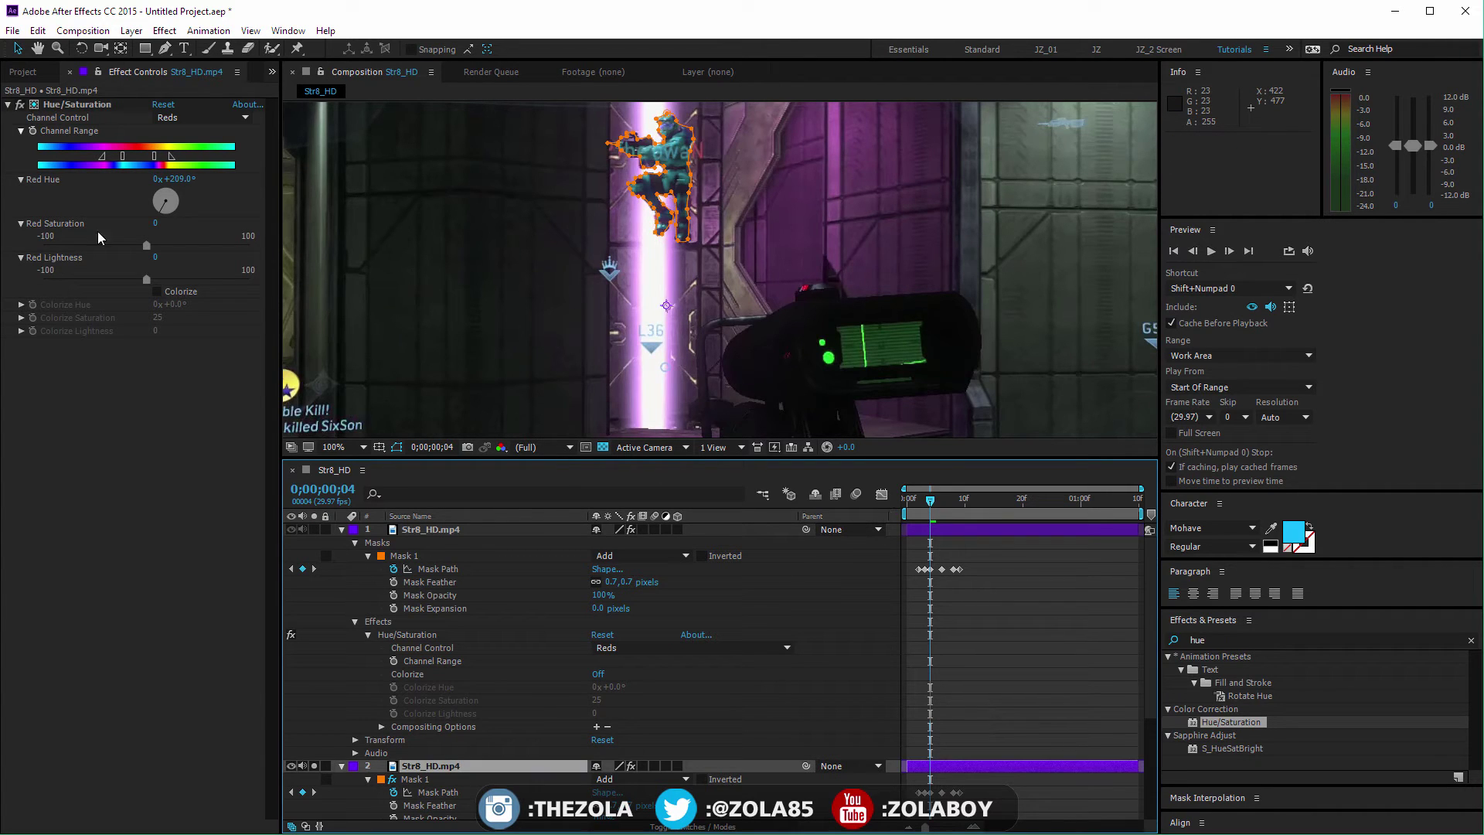
click(73, 105)
key(Delete)
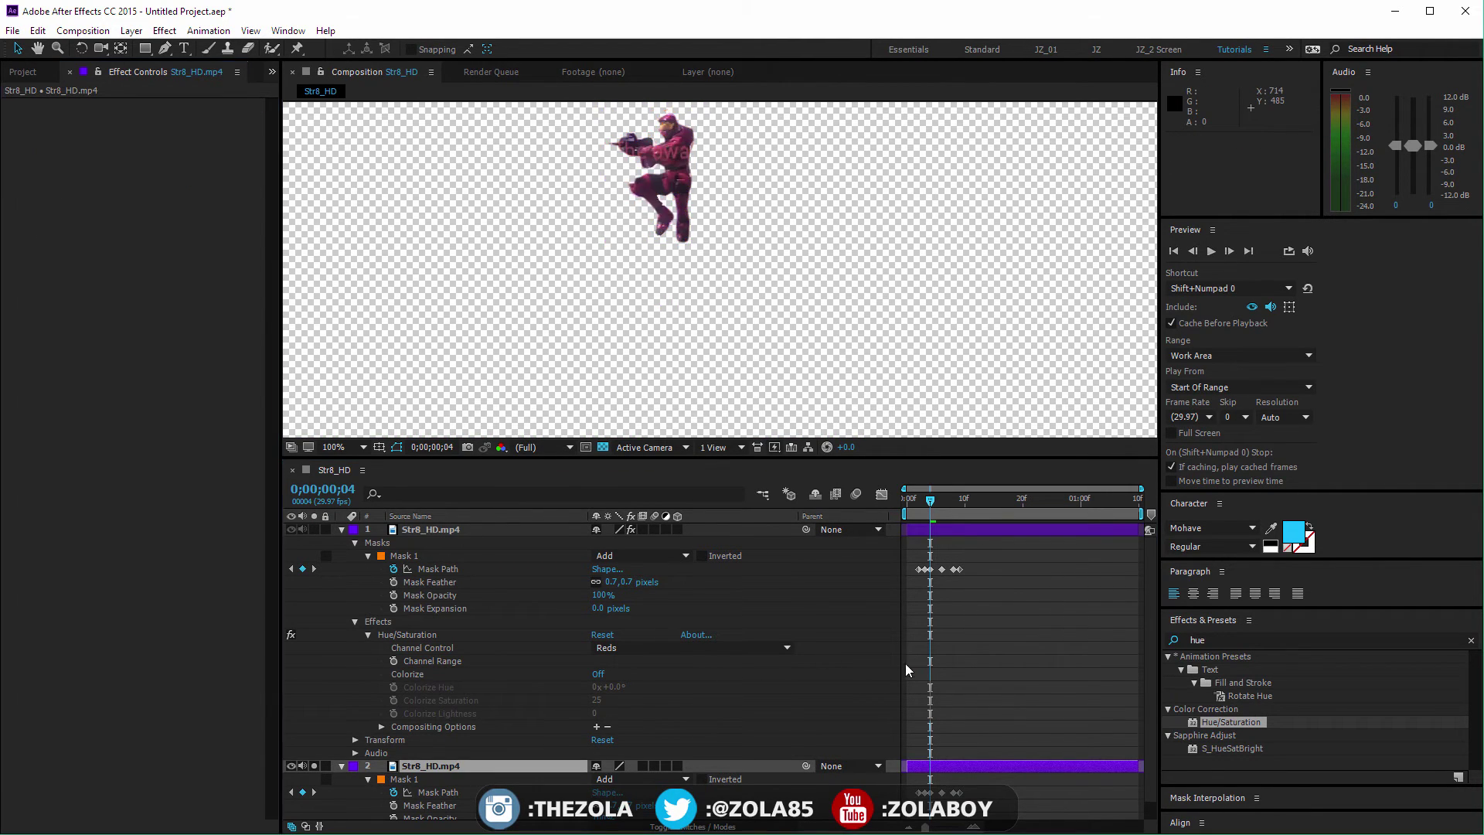
click(433, 779)
key(Delete)
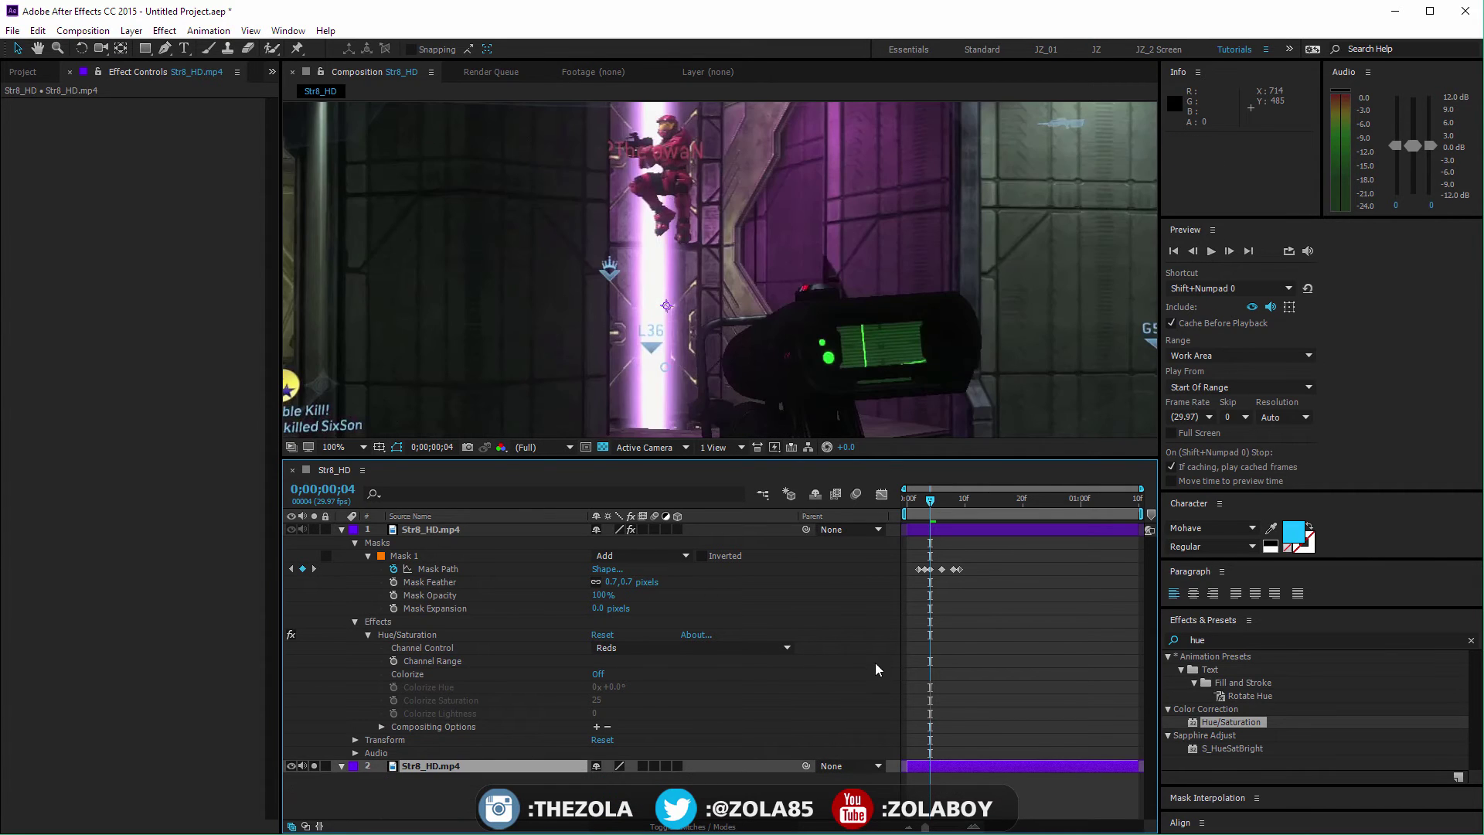
Check the character layer's mask at frame 7 and scrub back through earlier frames
click(876, 664)
drag(934, 506, 949, 504)
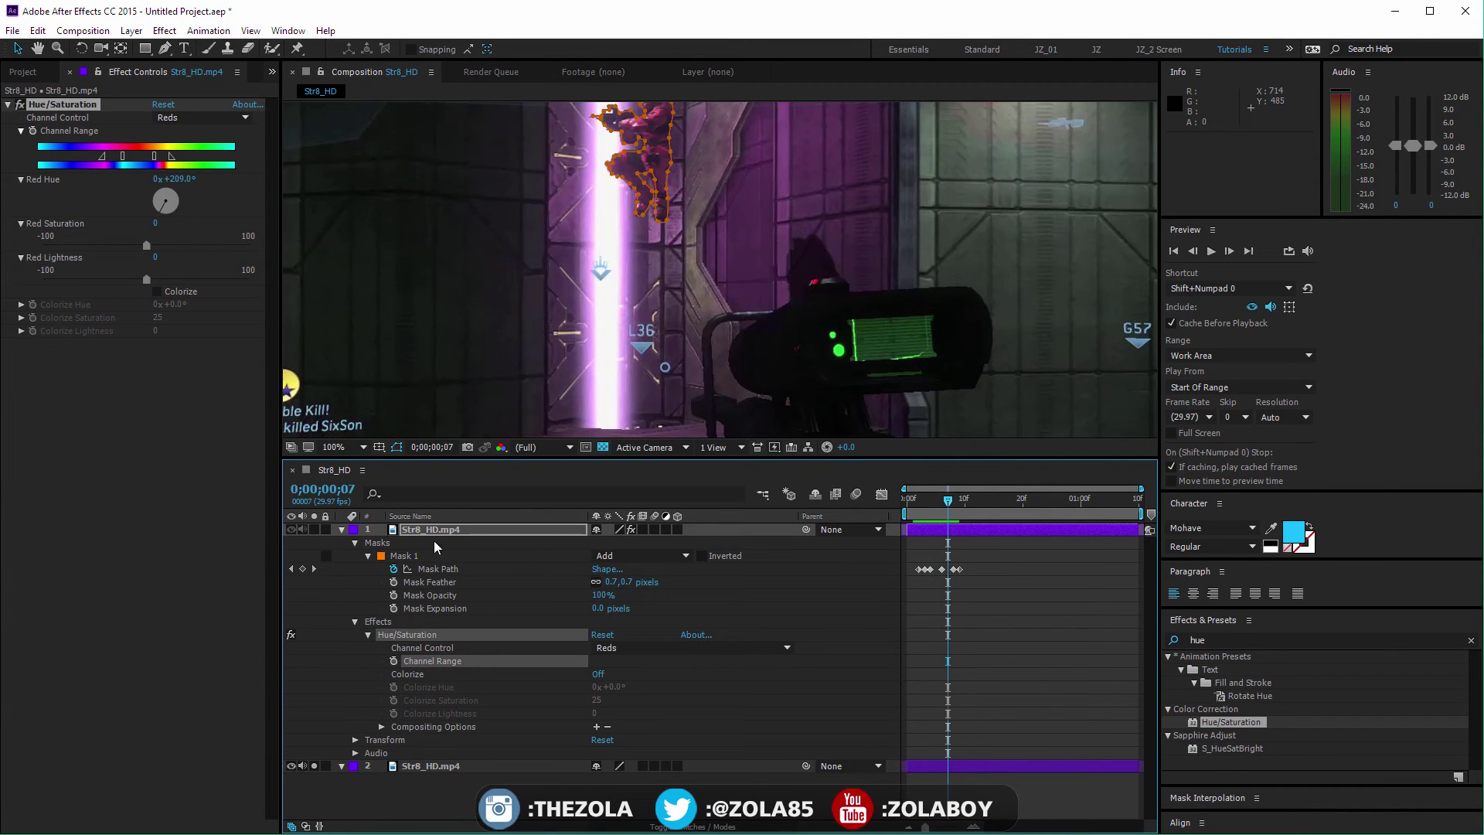
click(430, 533)
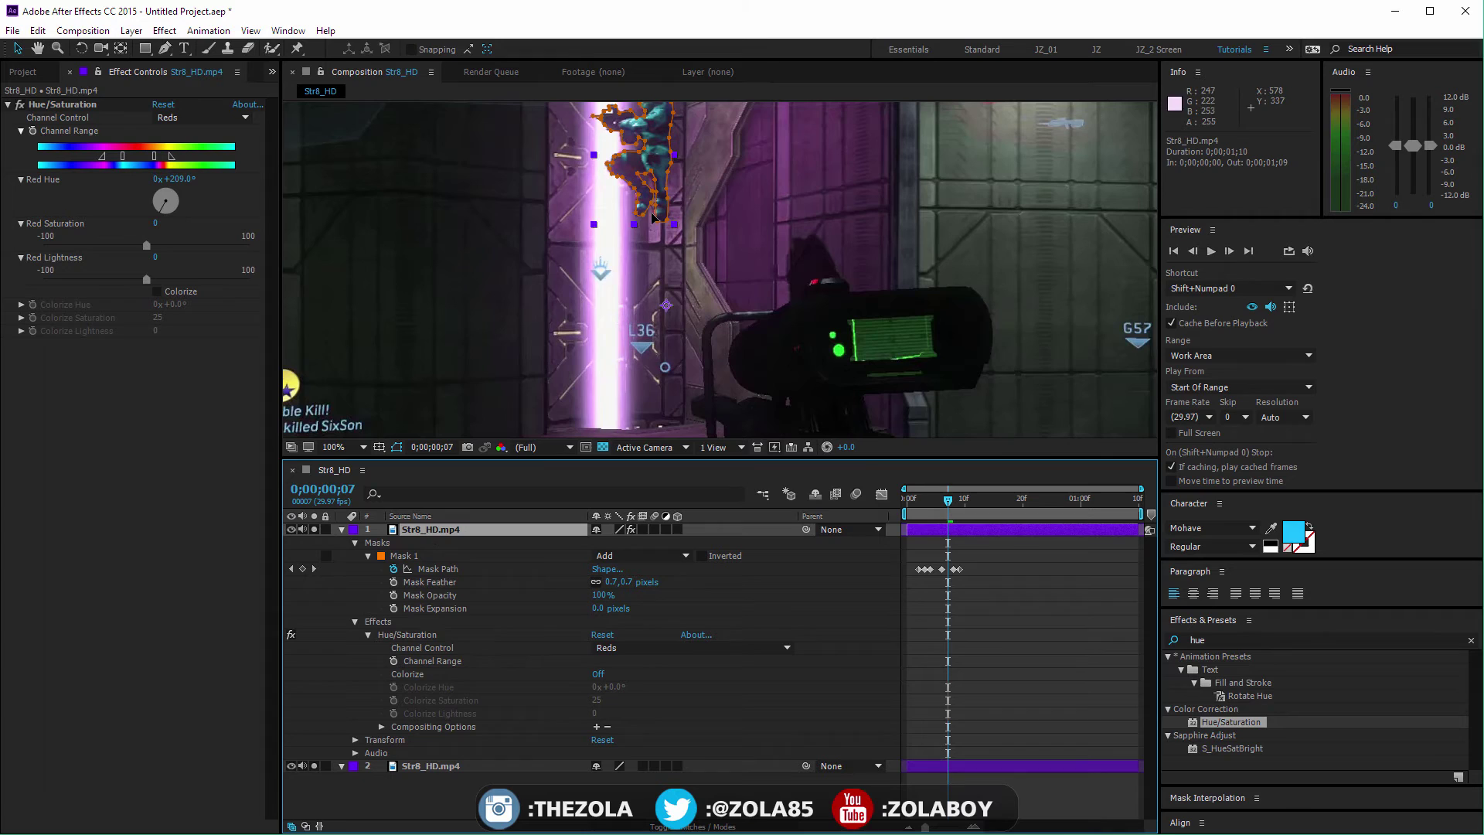
drag(702, 248, 684, 308)
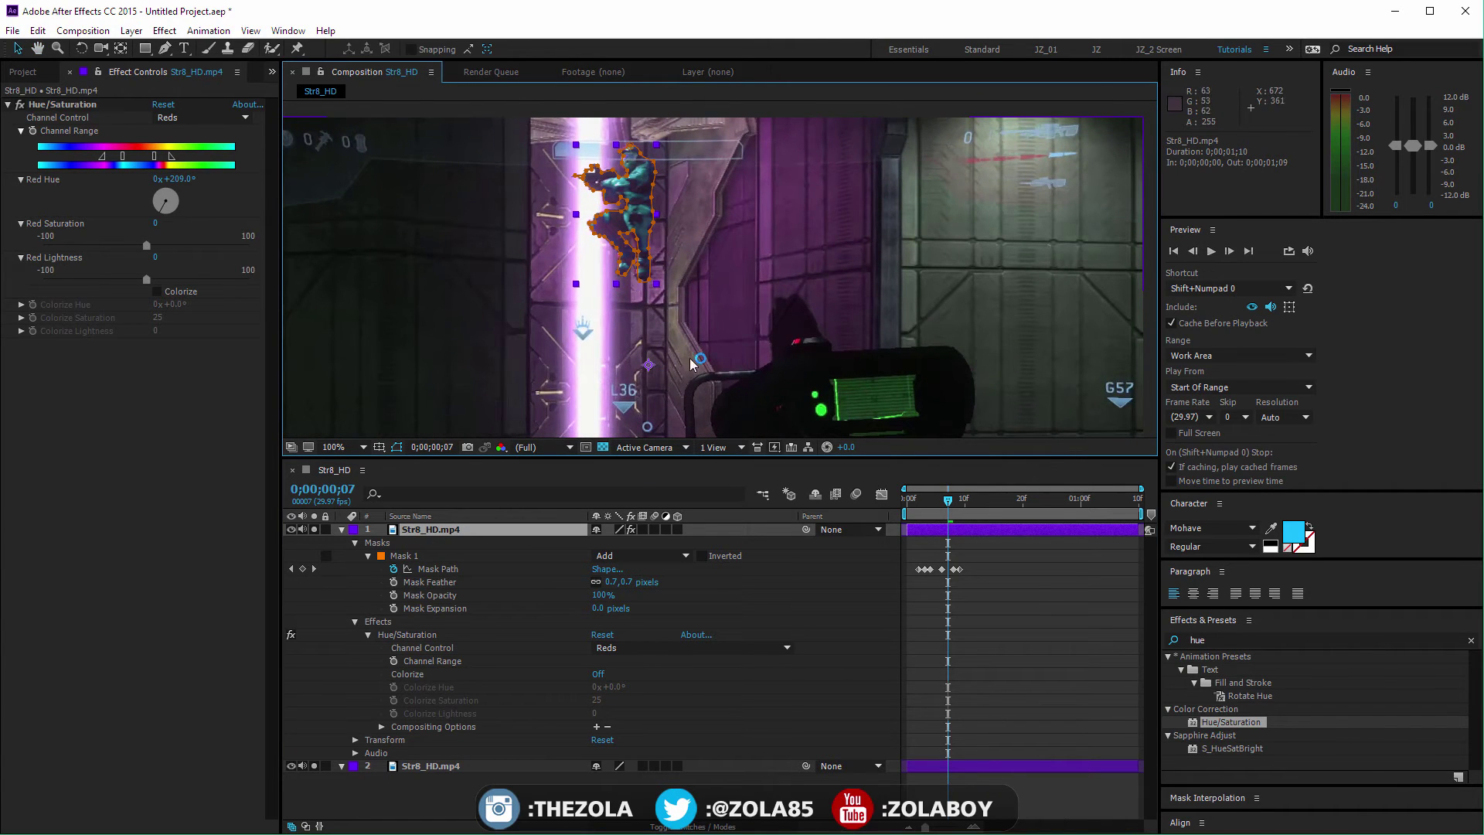
drag(947, 501, 942, 502)
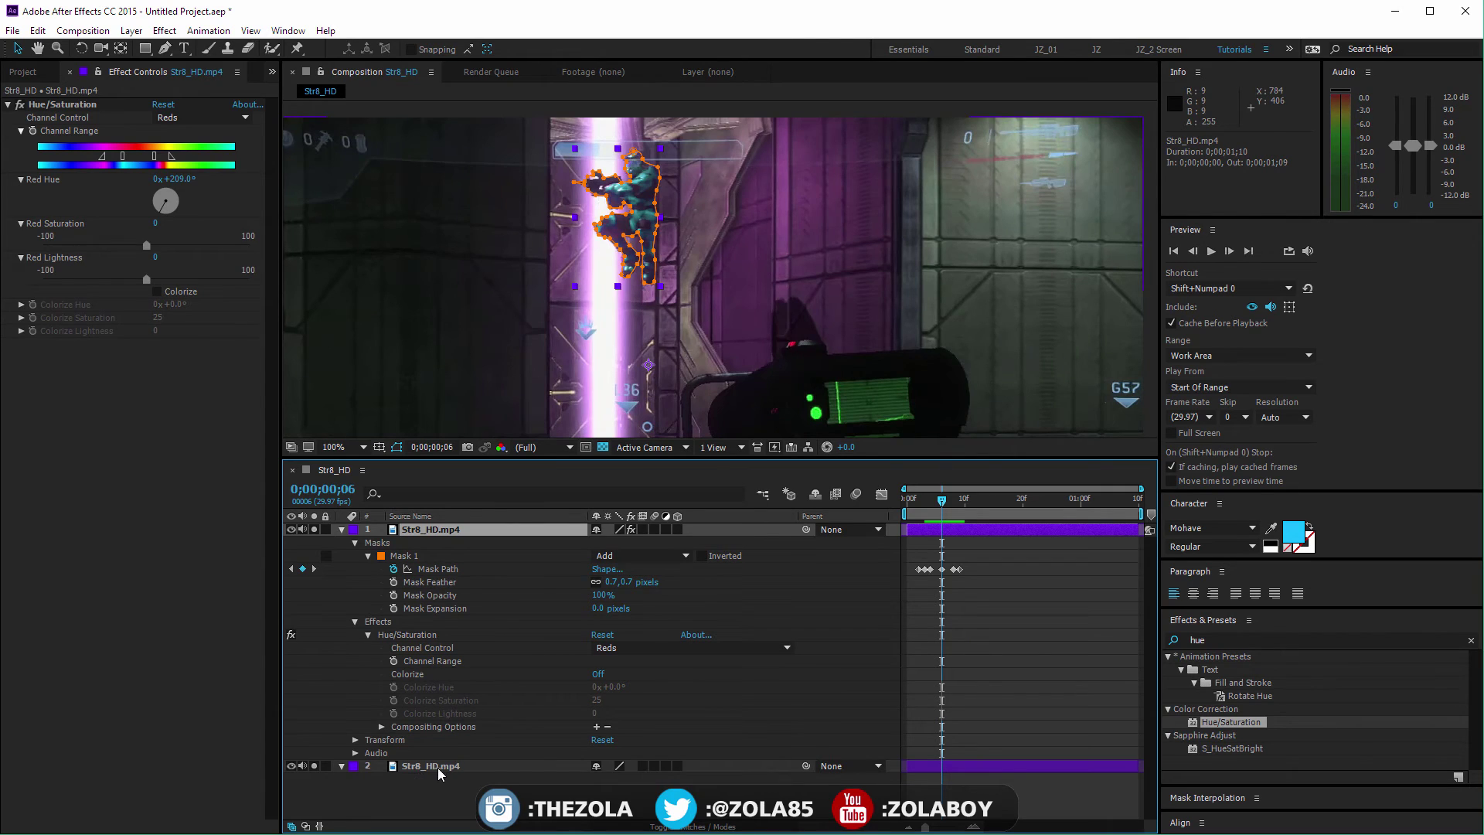
Set the character layer's Hue/Saturation Mask Reference 1 to Mask 1 and preview later frames
click(596, 727)
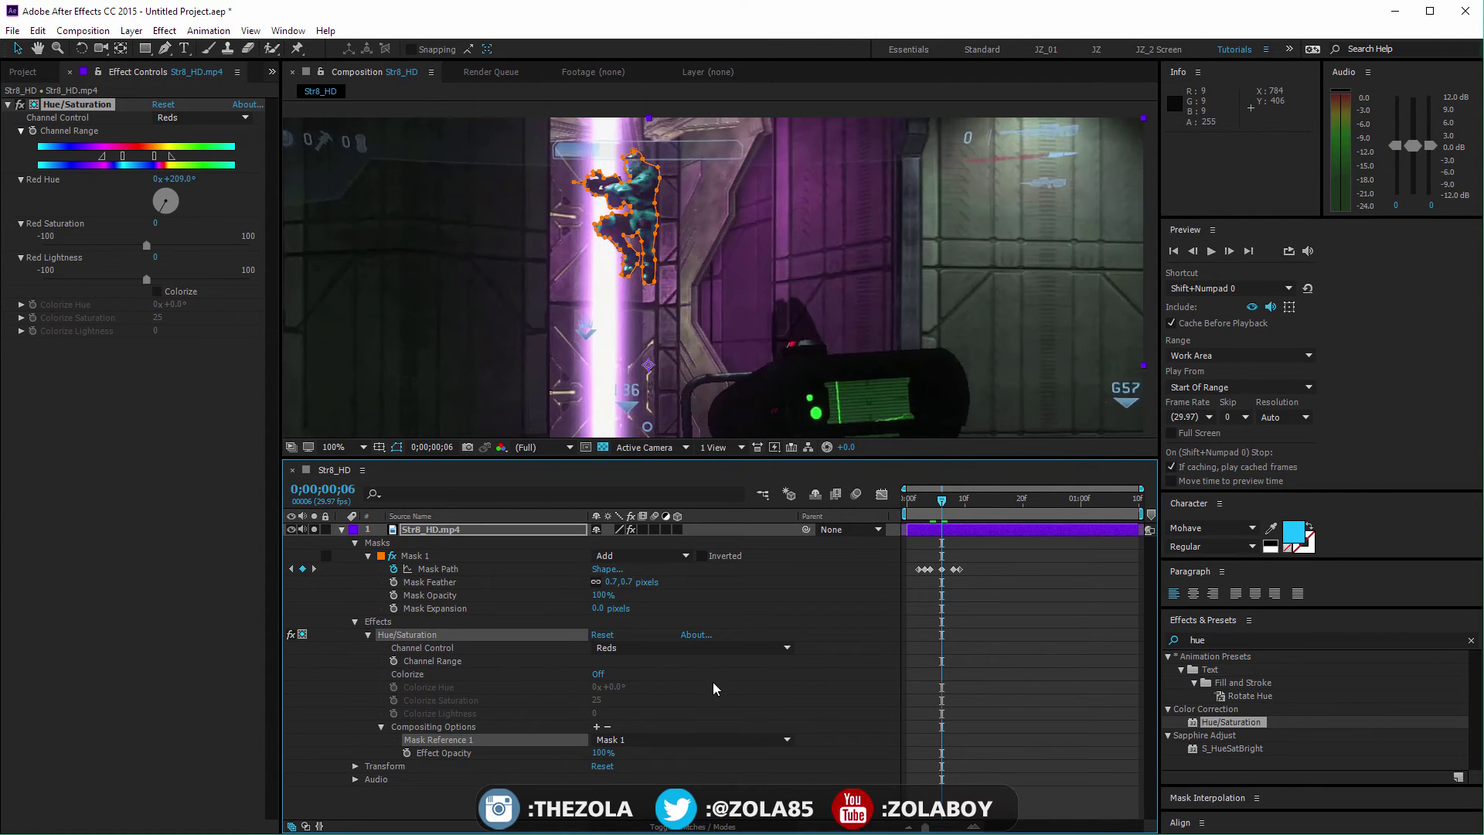
click(382, 727)
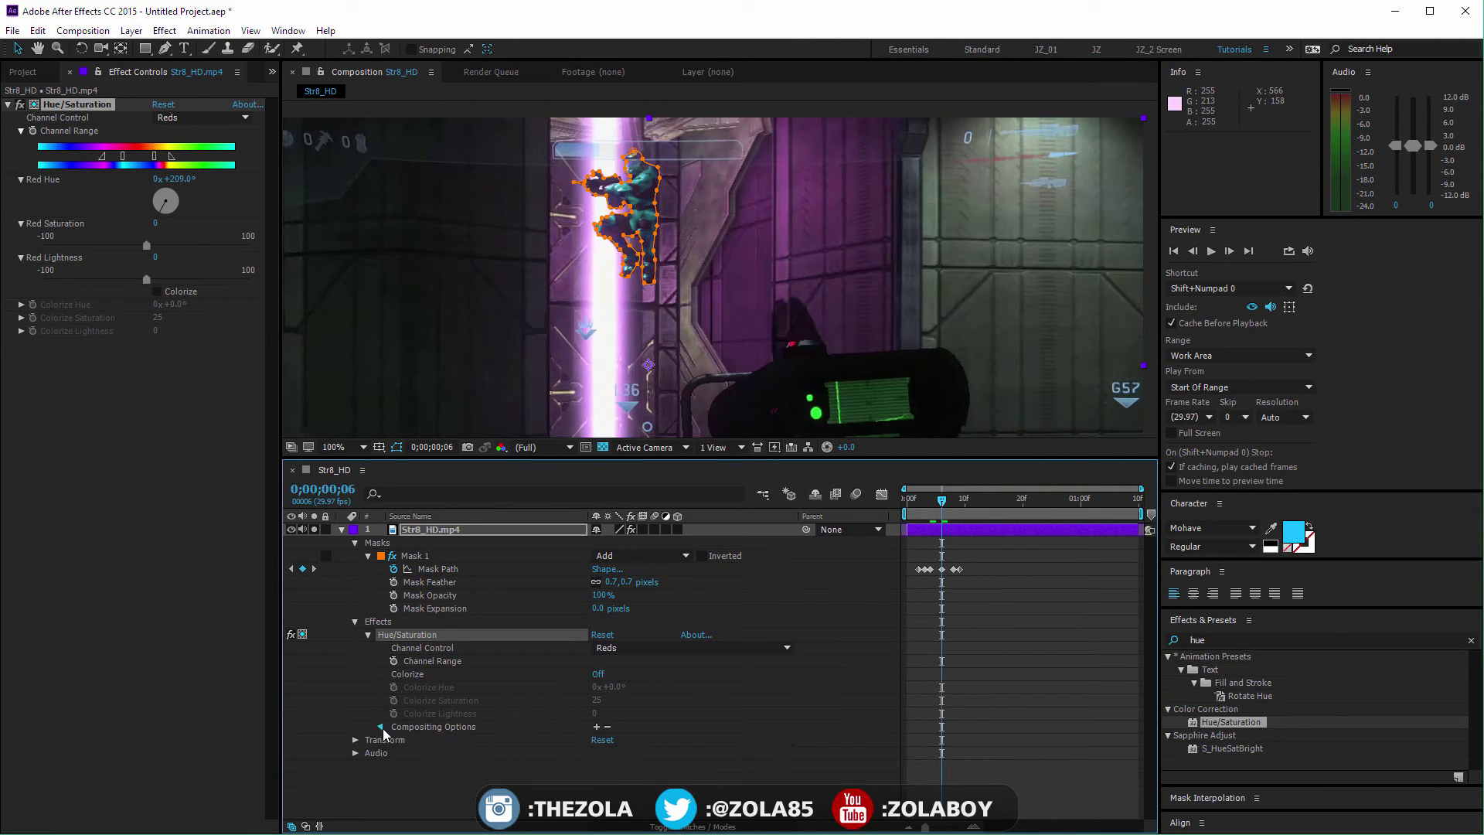
click(382, 728)
click(382, 727)
drag(919, 506, 959, 496)
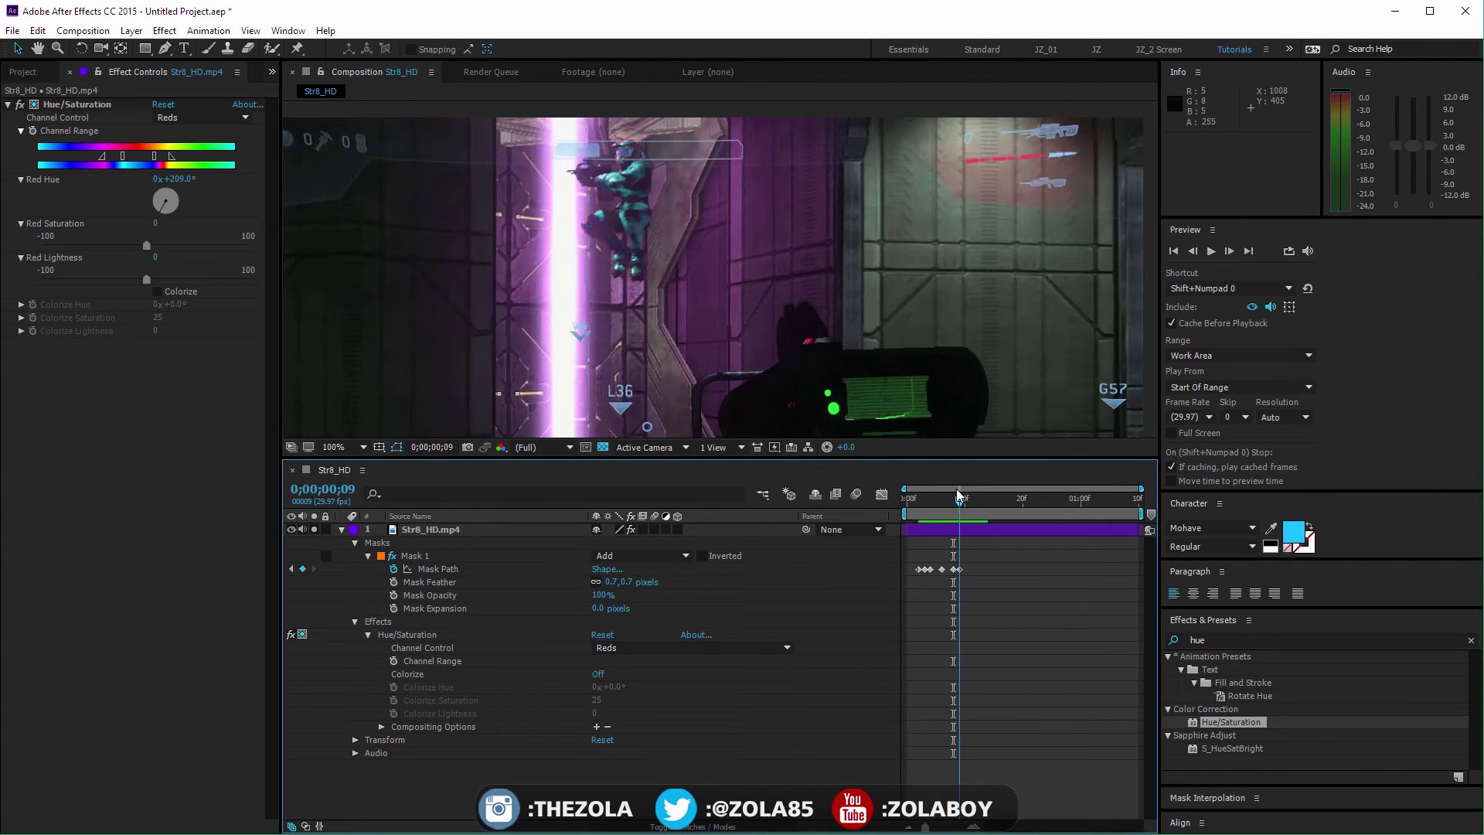
Set Mask 1's feather to 14.7,14.7 pixels
click(482, 534)
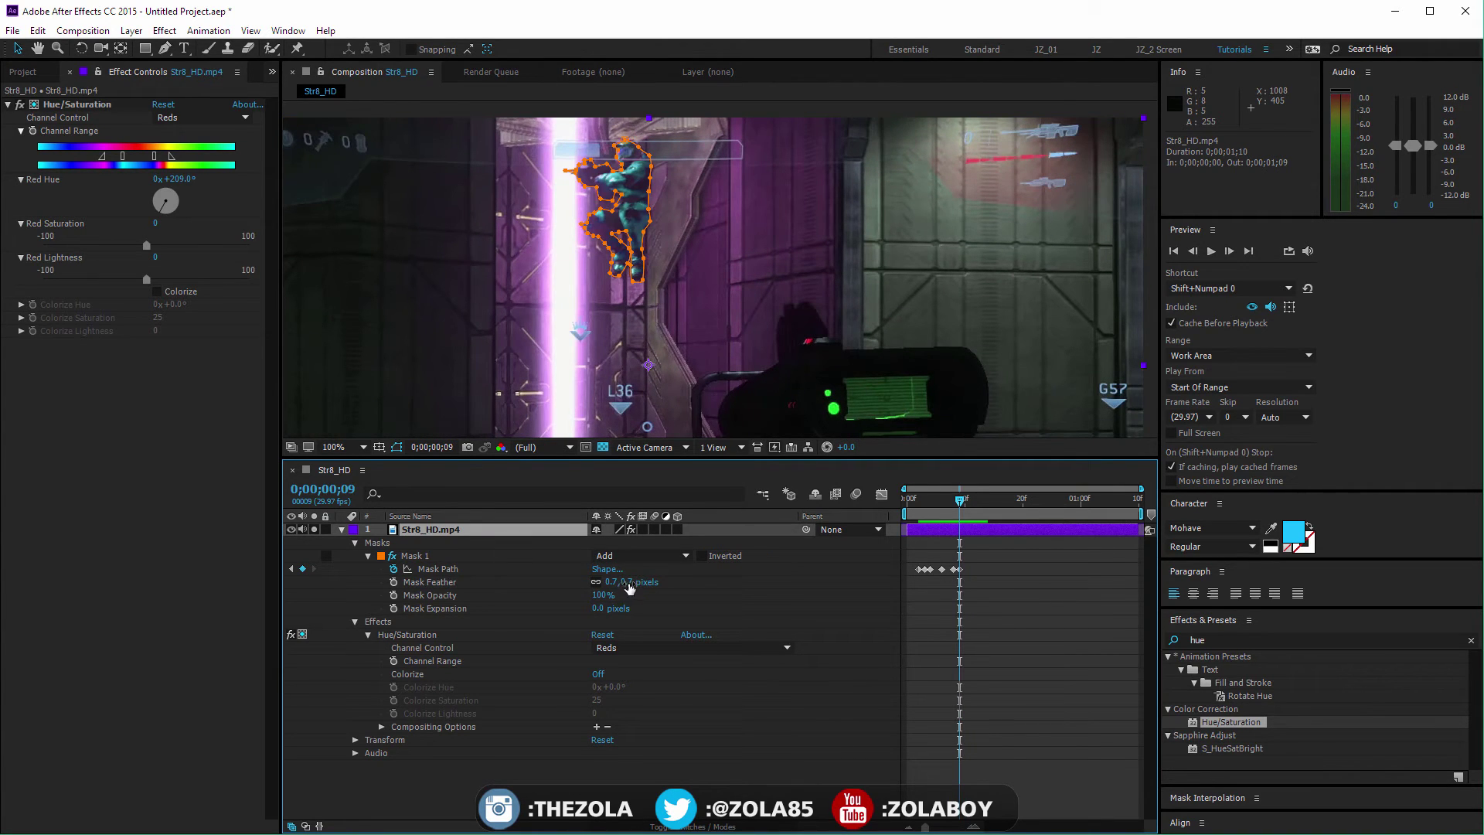
drag(631, 586, 653, 582)
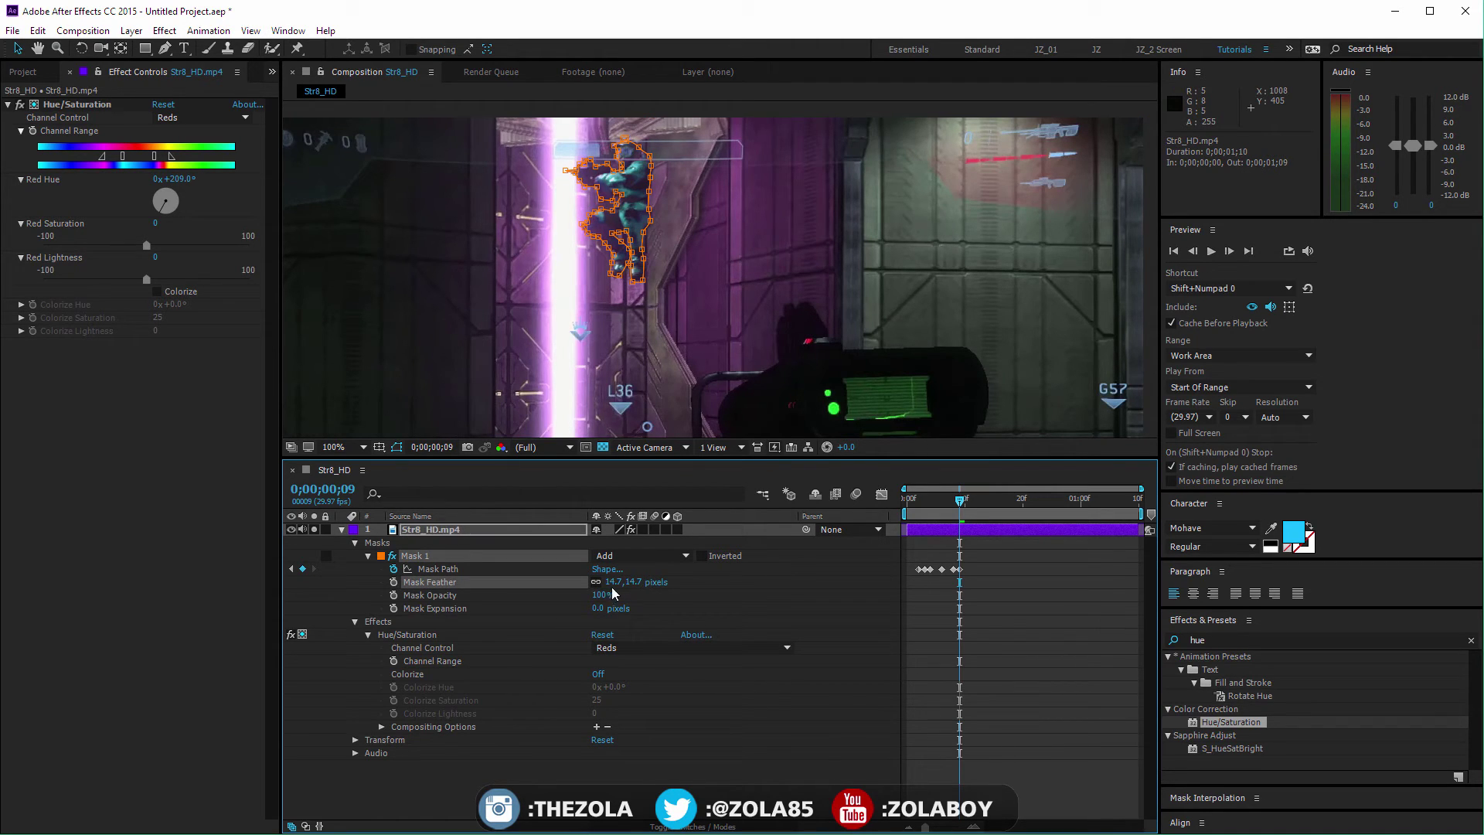
click(1028, 586)
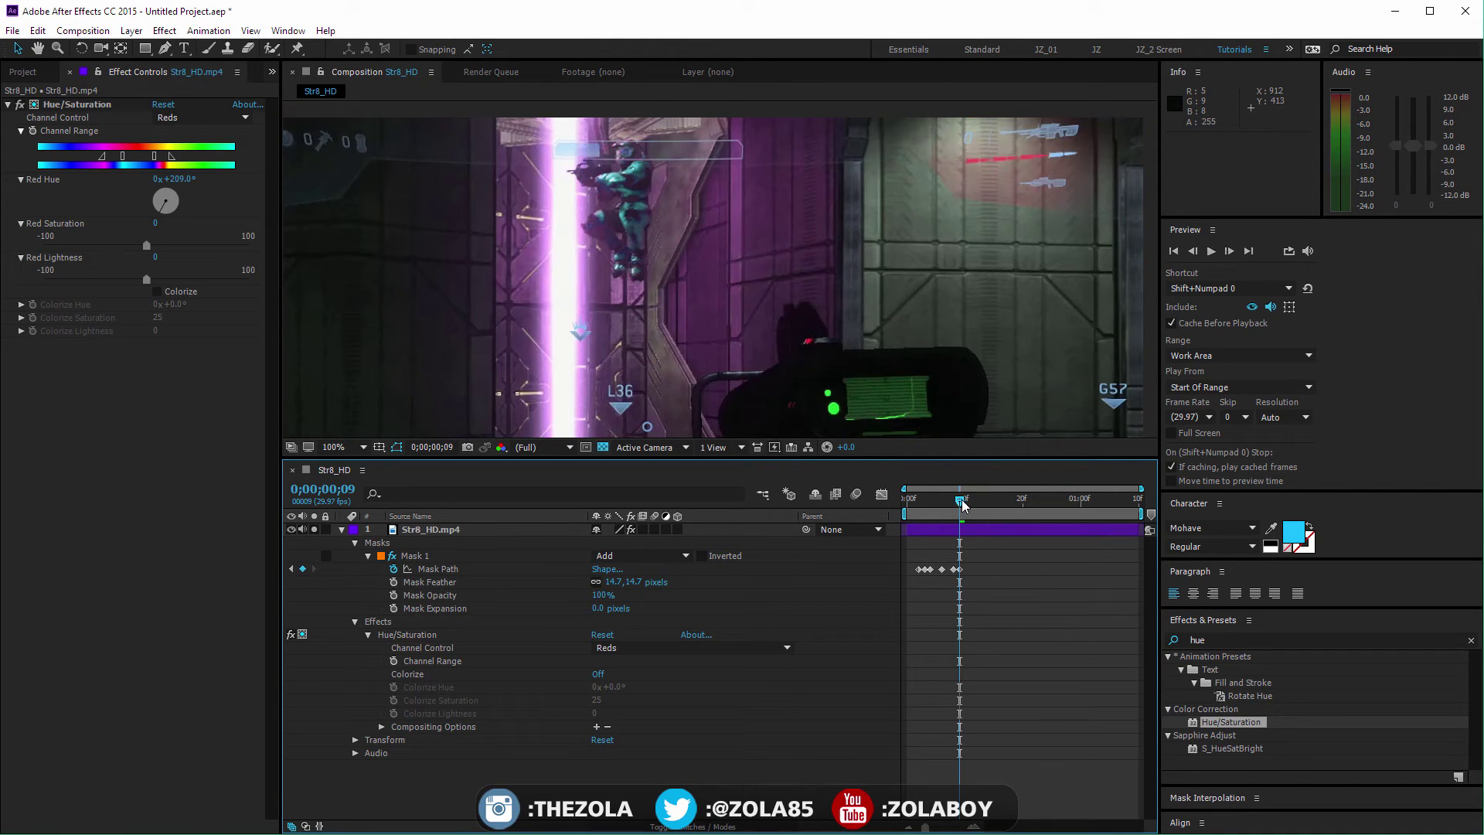
Review the feathered mask across frames 4 through 7, then reselect the footage layer
drag(959, 505, 933, 502)
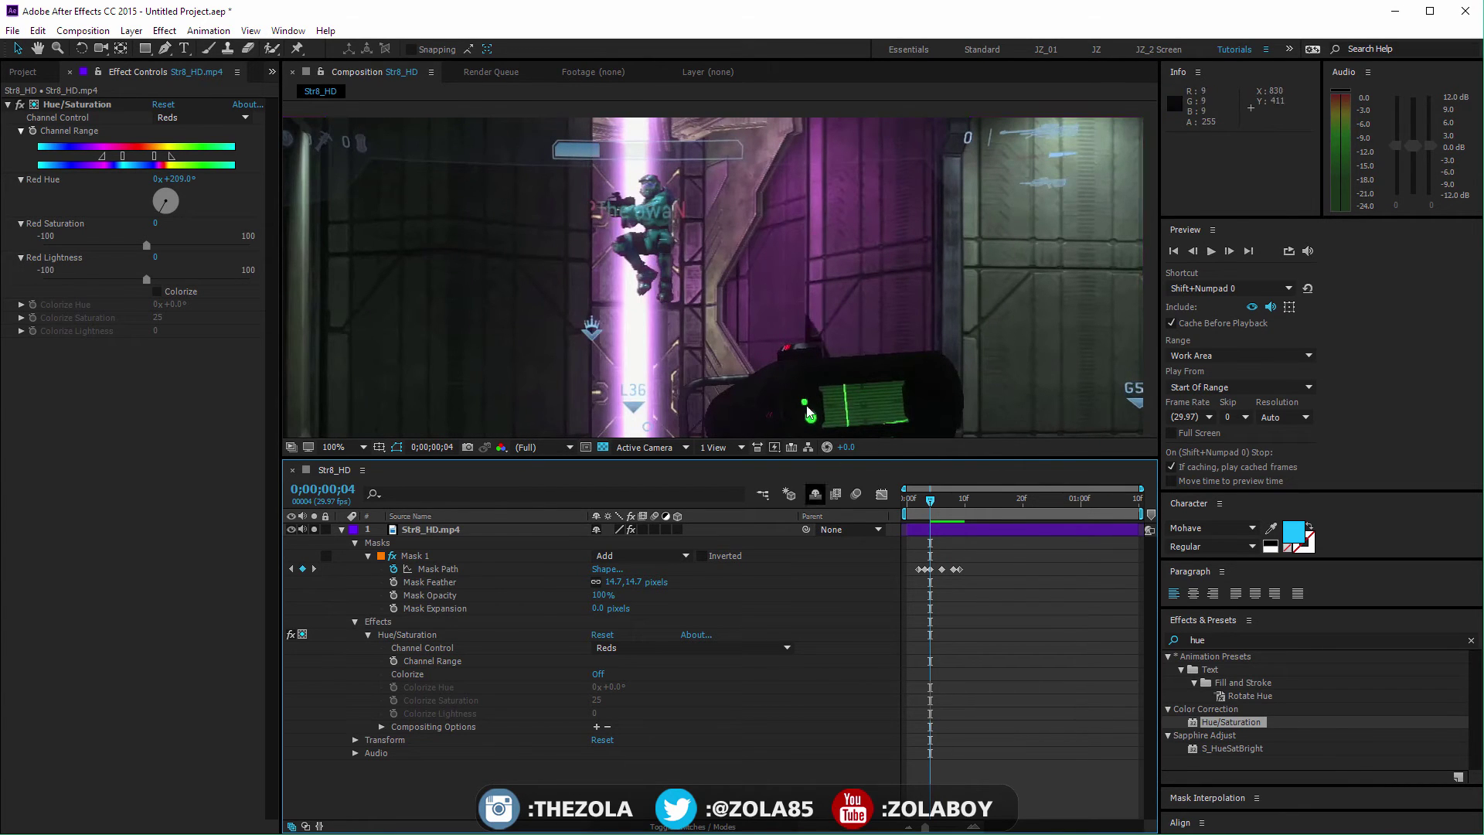
drag(925, 507, 934, 506)
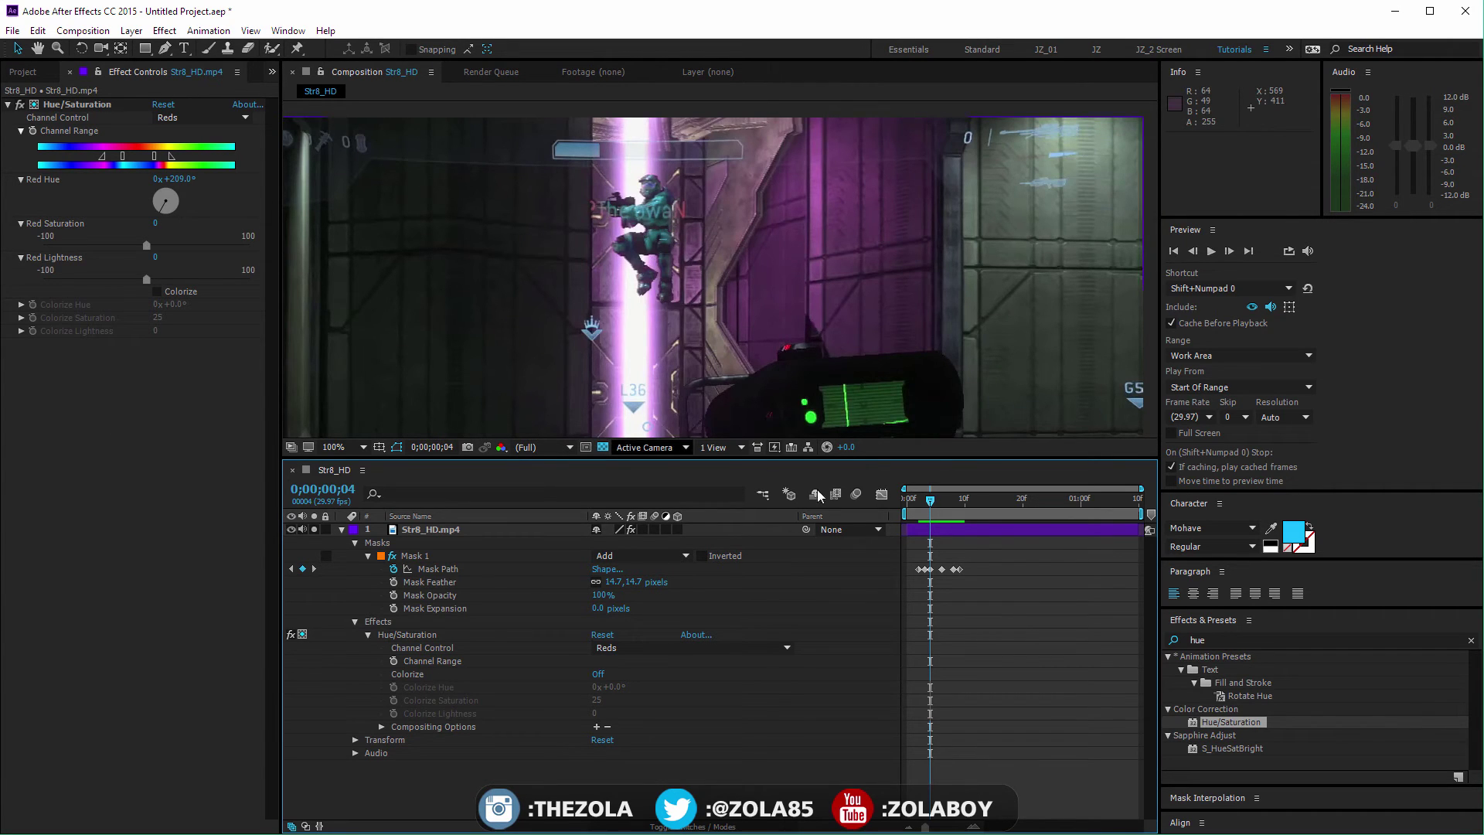
drag(930, 505, 944, 550)
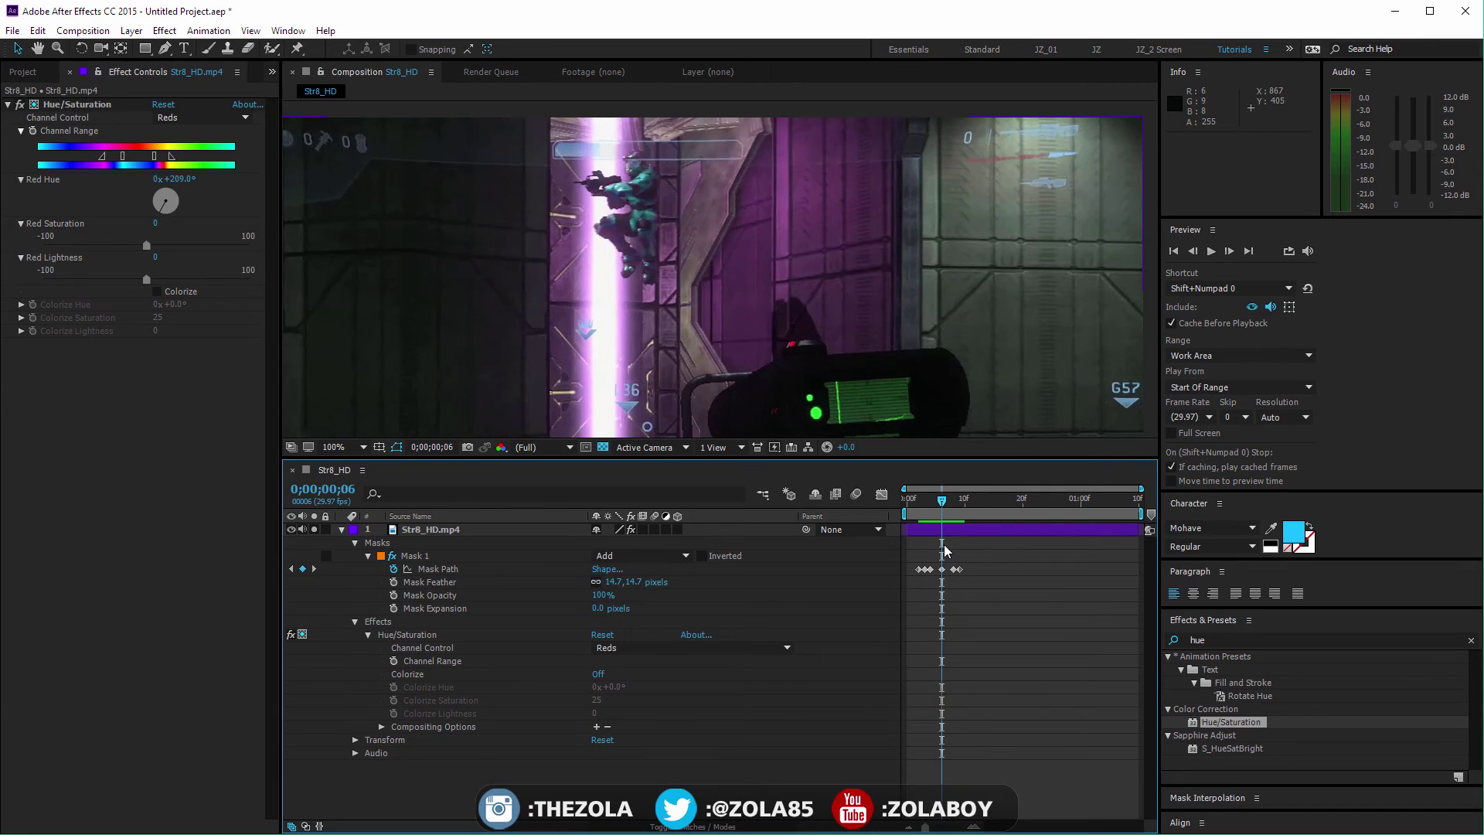
click(935, 531)
drag(910, 500, 951, 518)
click(324, 542)
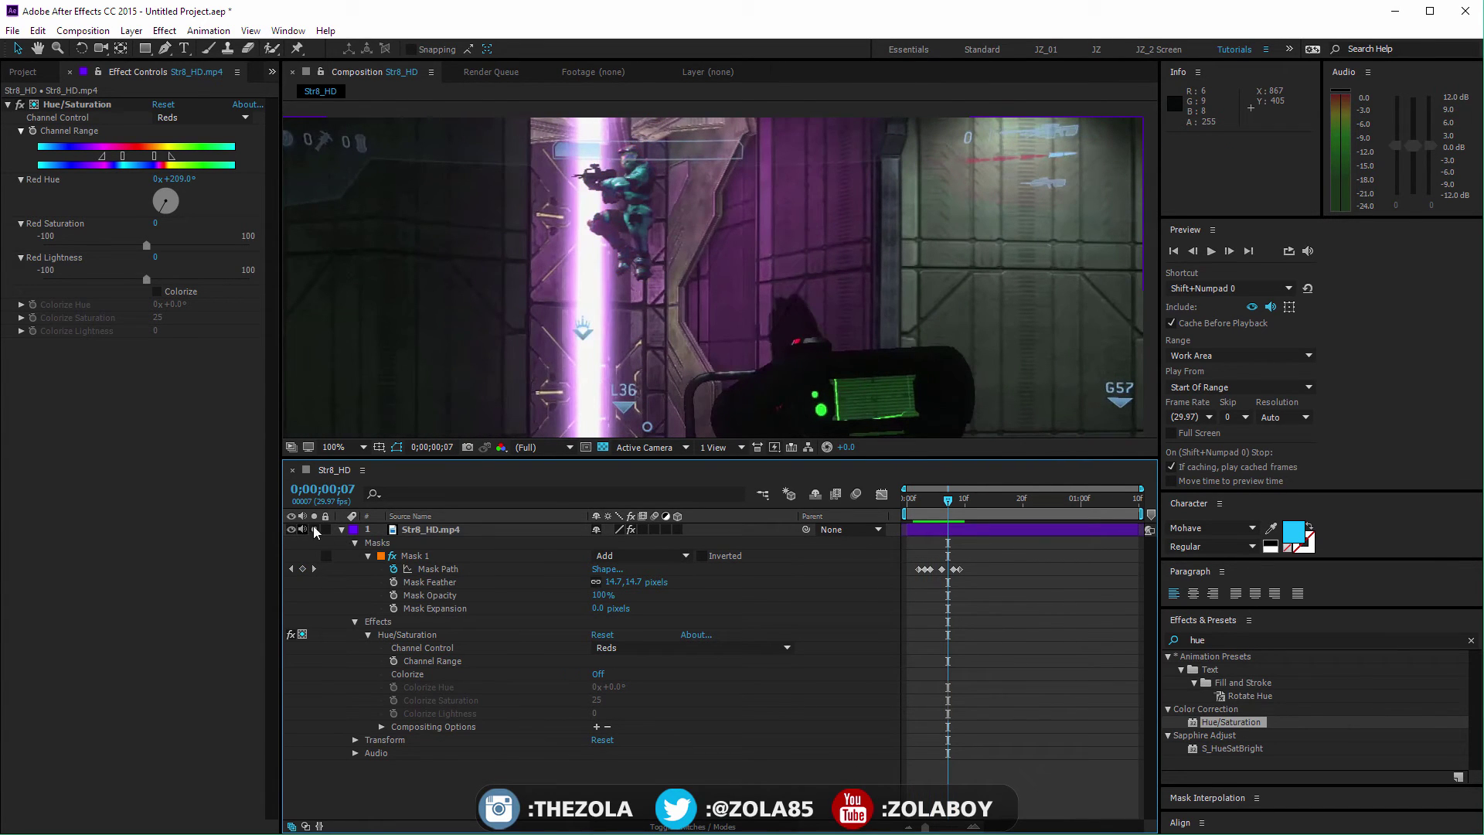
click(415, 534)
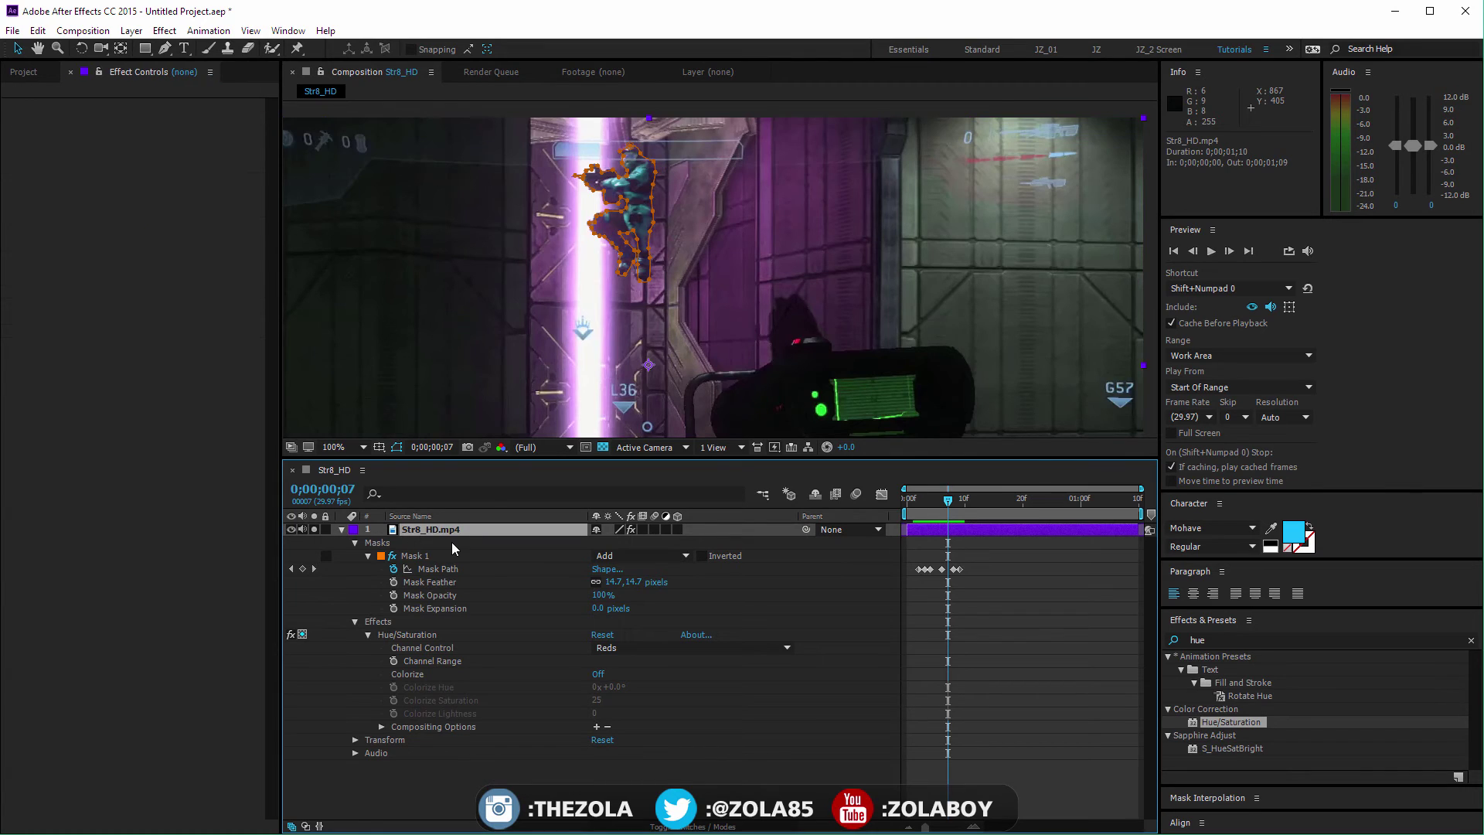
Delete the footage layer, add a new green solid layer, and zoom out to see it
key(Delete)
click(132, 30)
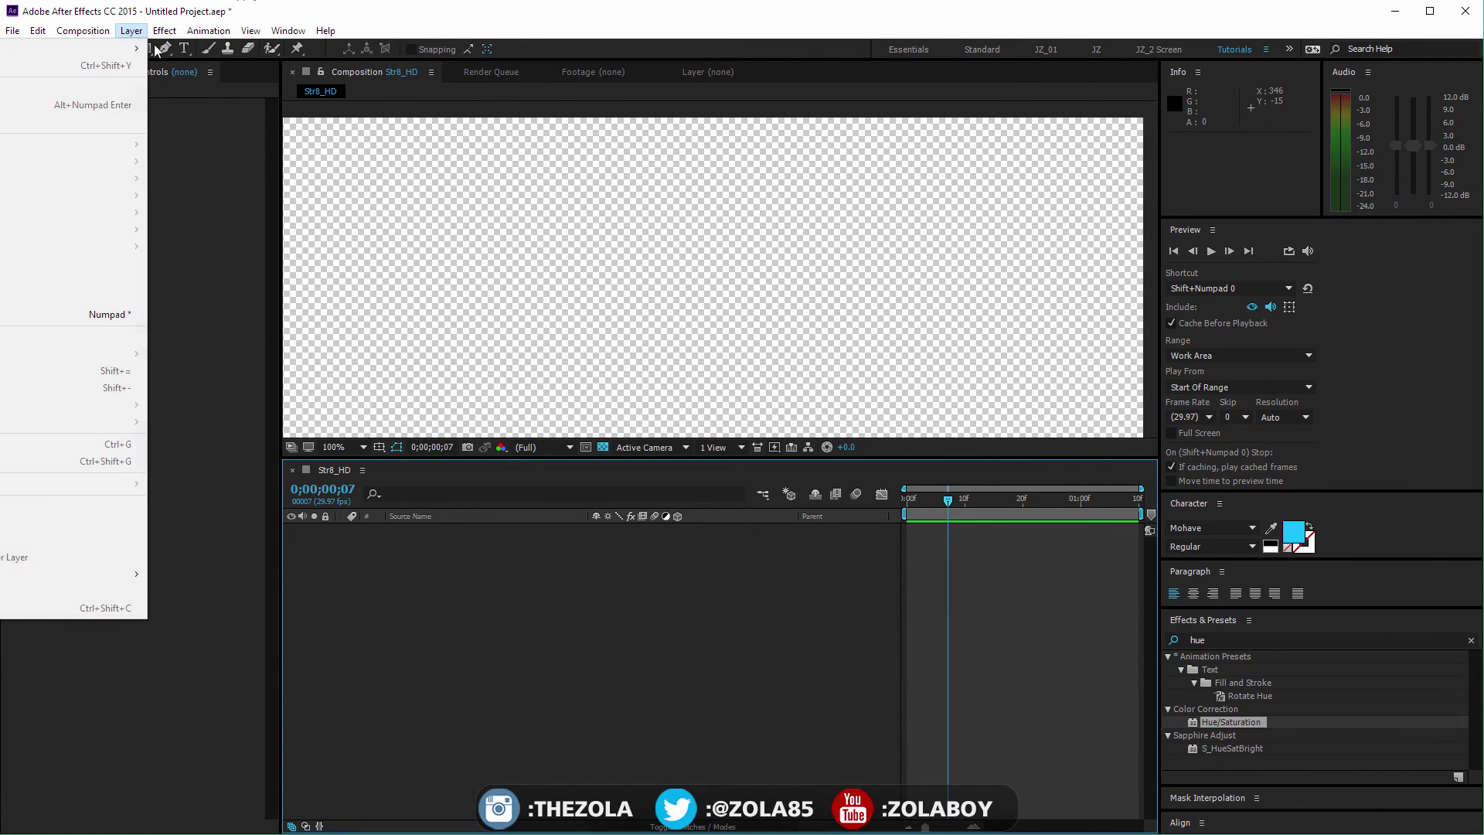
mouse_move(111, 50)
click(263, 66)
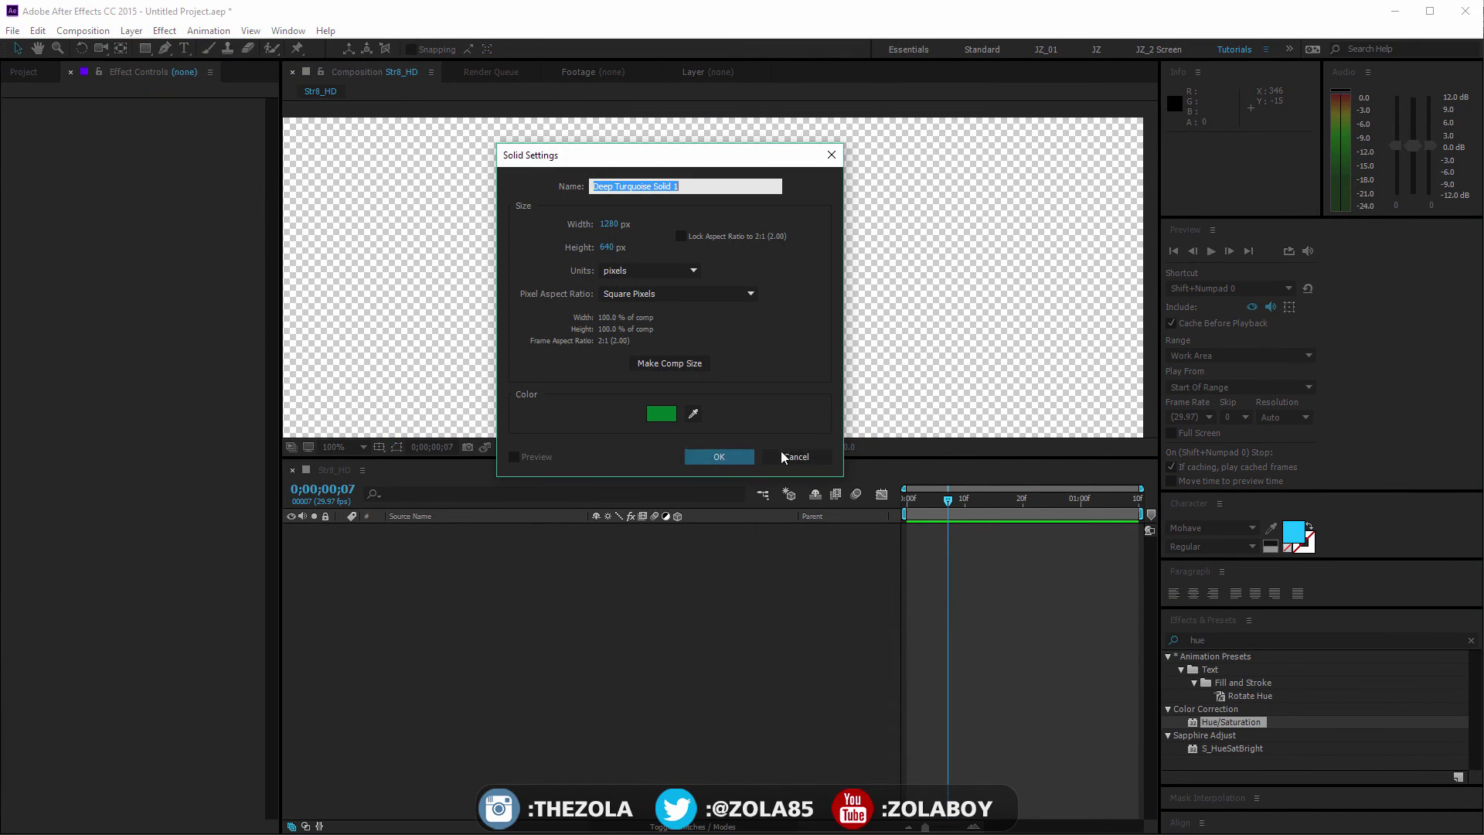
click(732, 457)
key(comma)
key(comma)
key(comma)
key(comma)
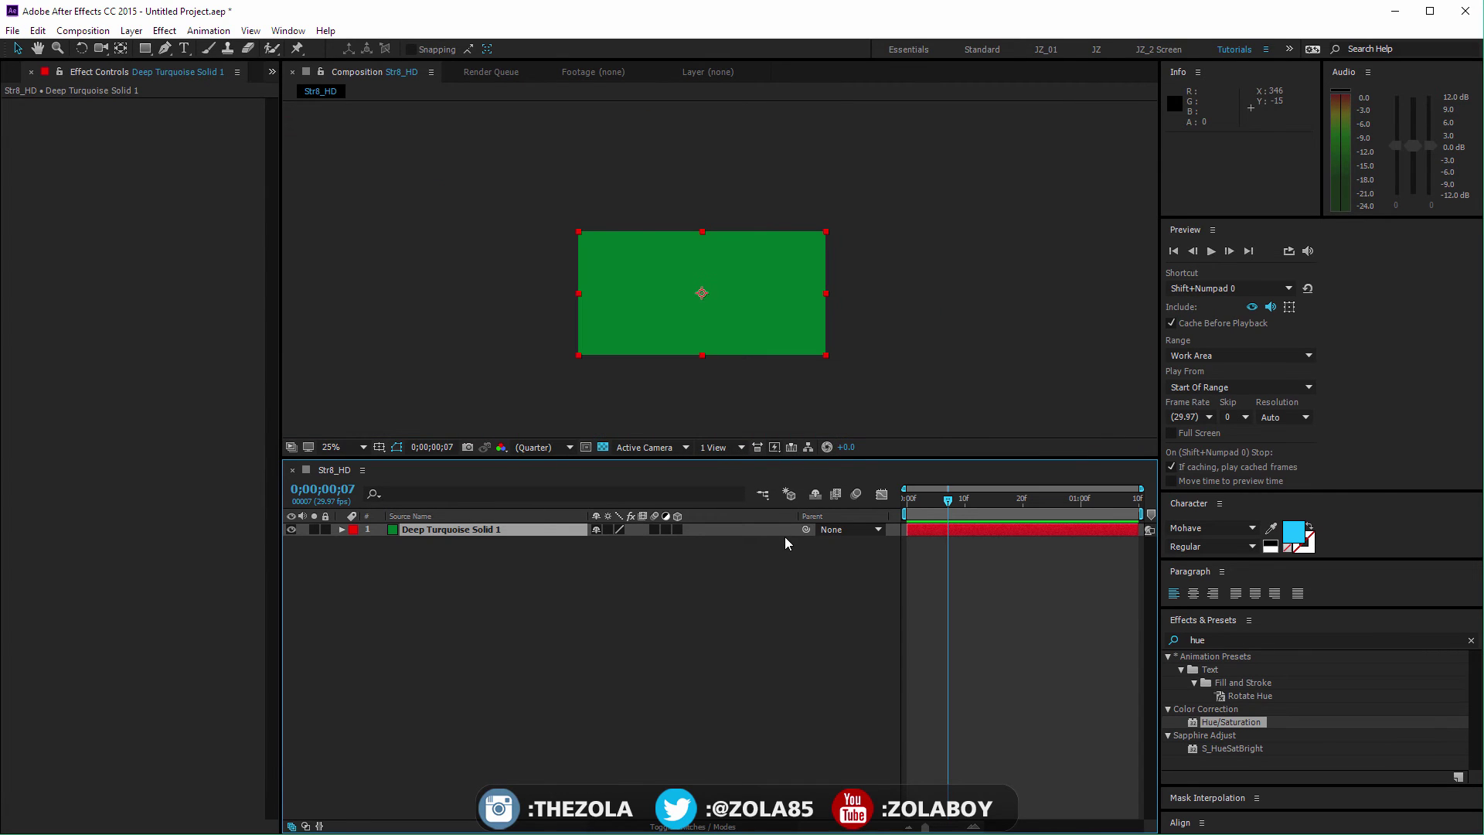
Draw a closed five-vertex polygonal mask on the solid with the Pen tool, then zoom in
click(164, 49)
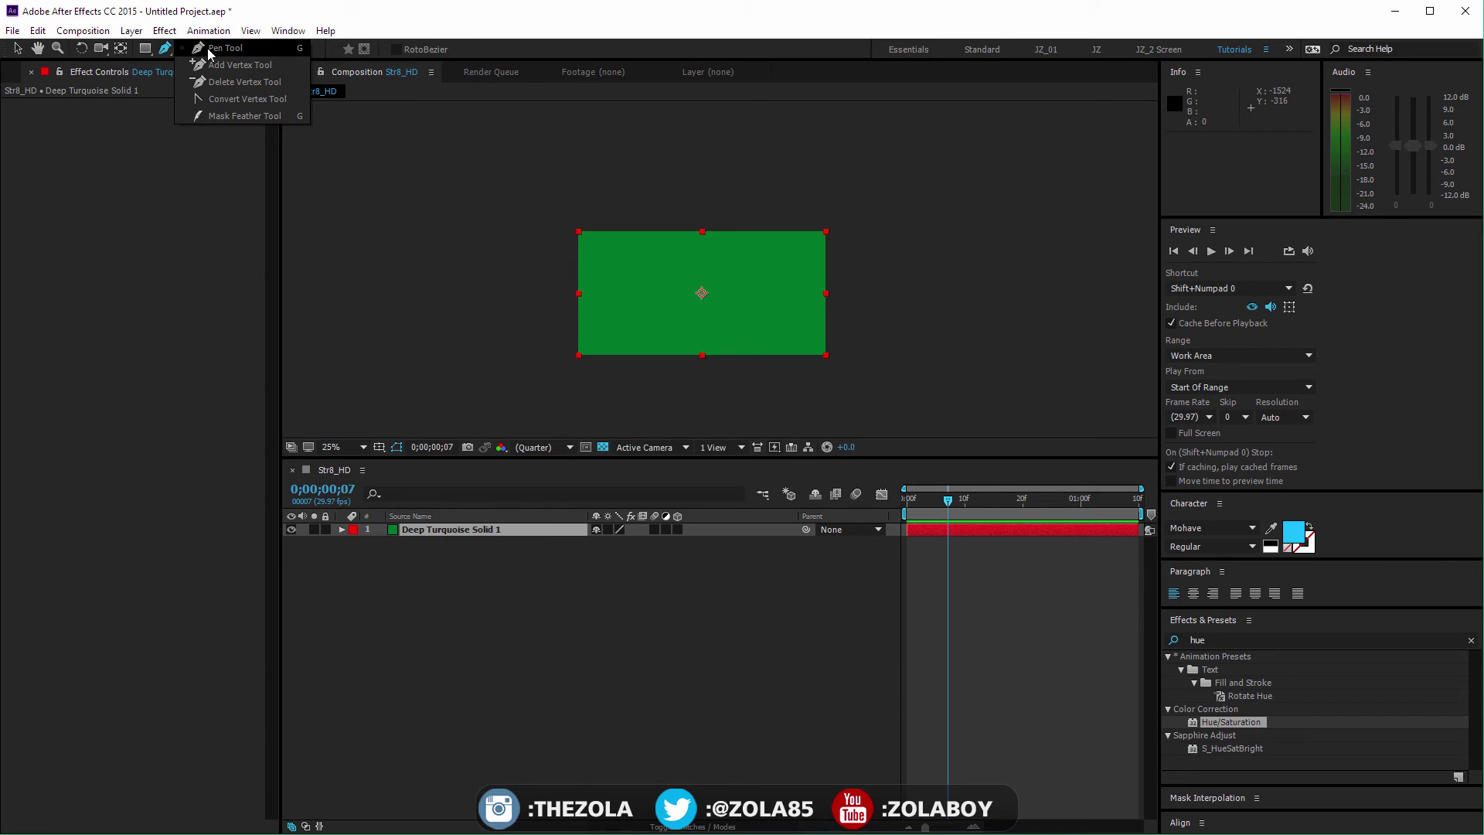
click(209, 49)
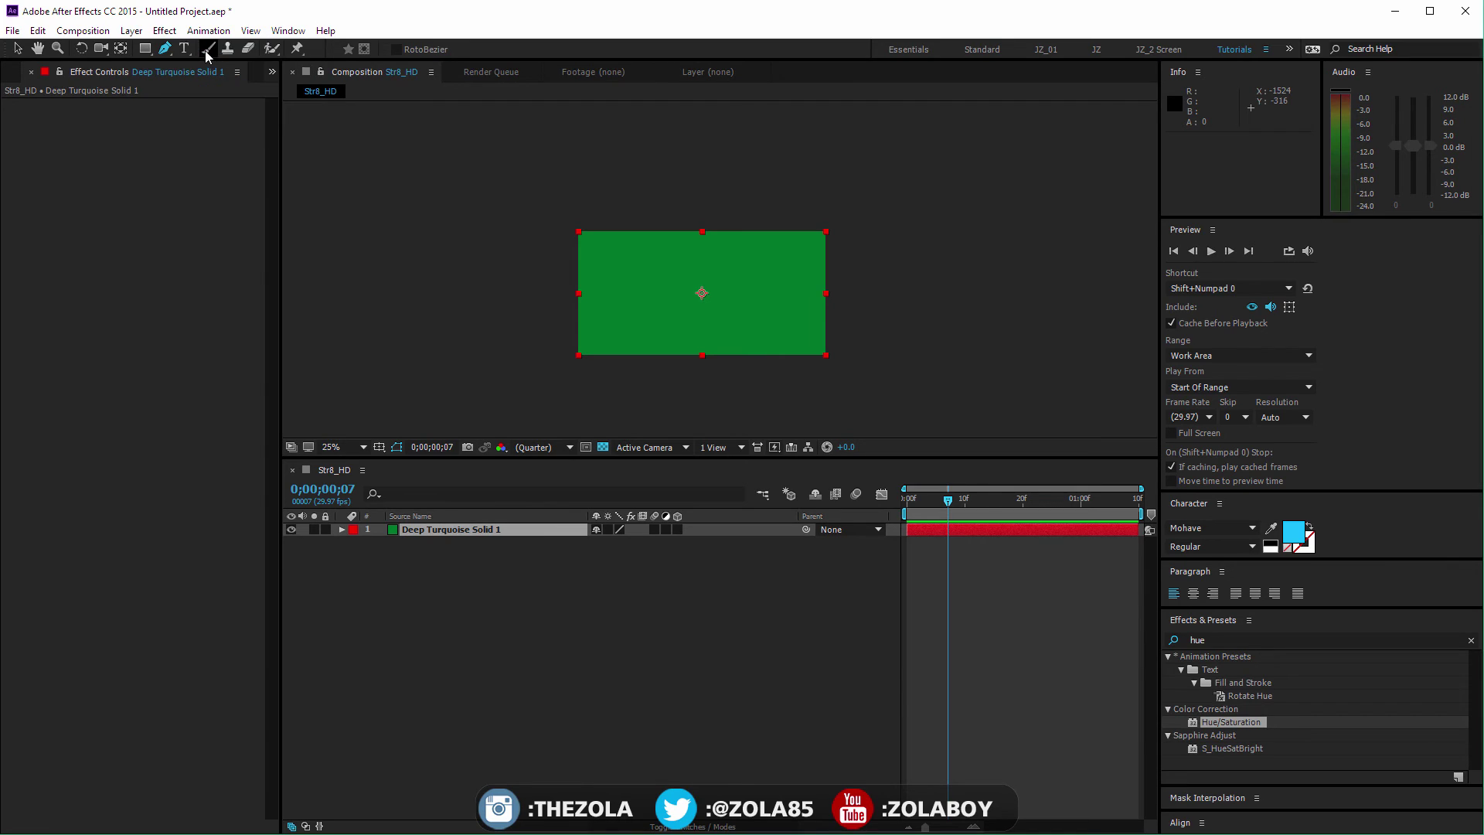
click(614, 303)
click(654, 253)
click(748, 276)
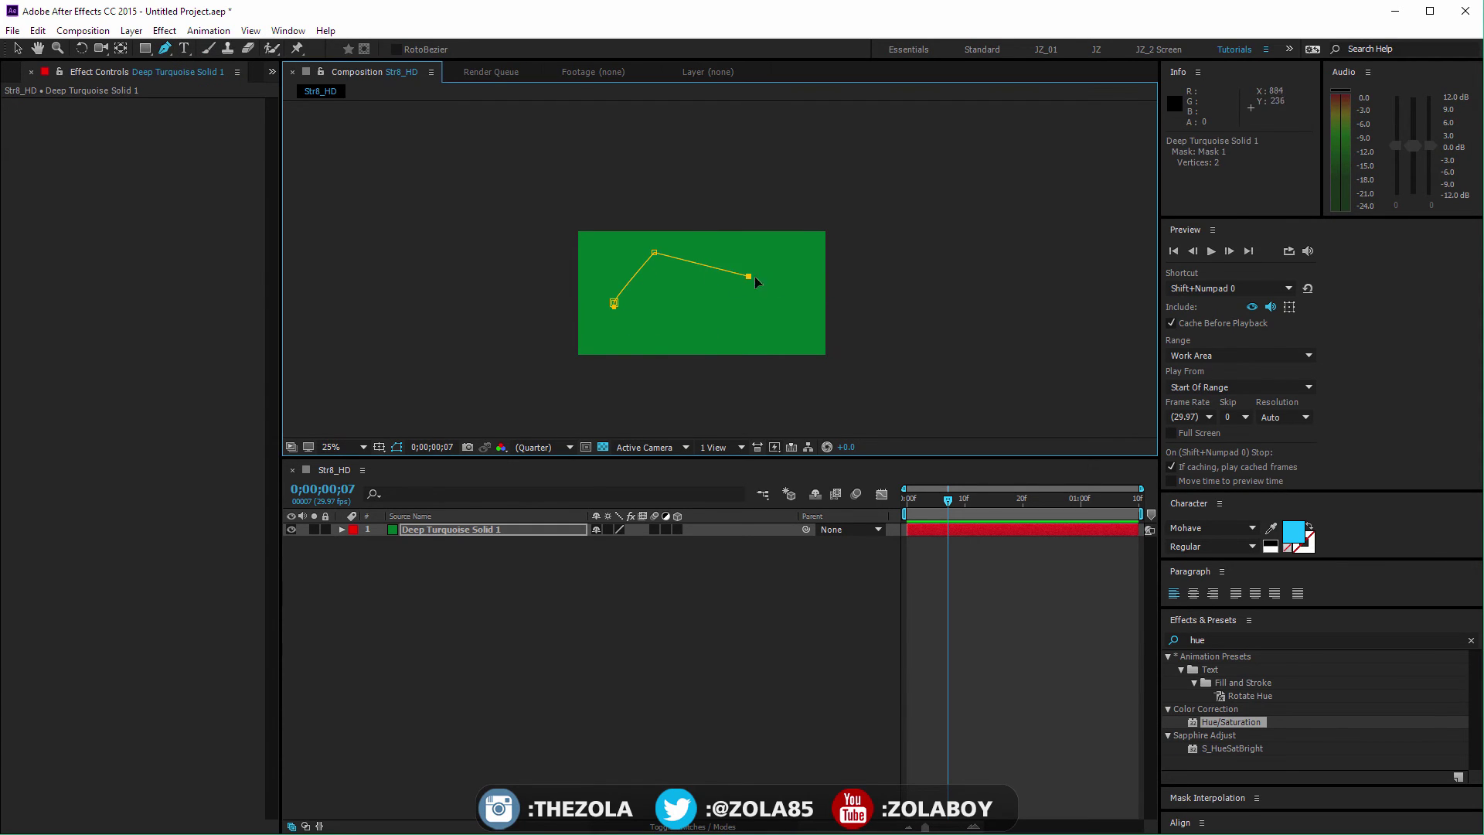
click(760, 318)
click(686, 322)
click(614, 303)
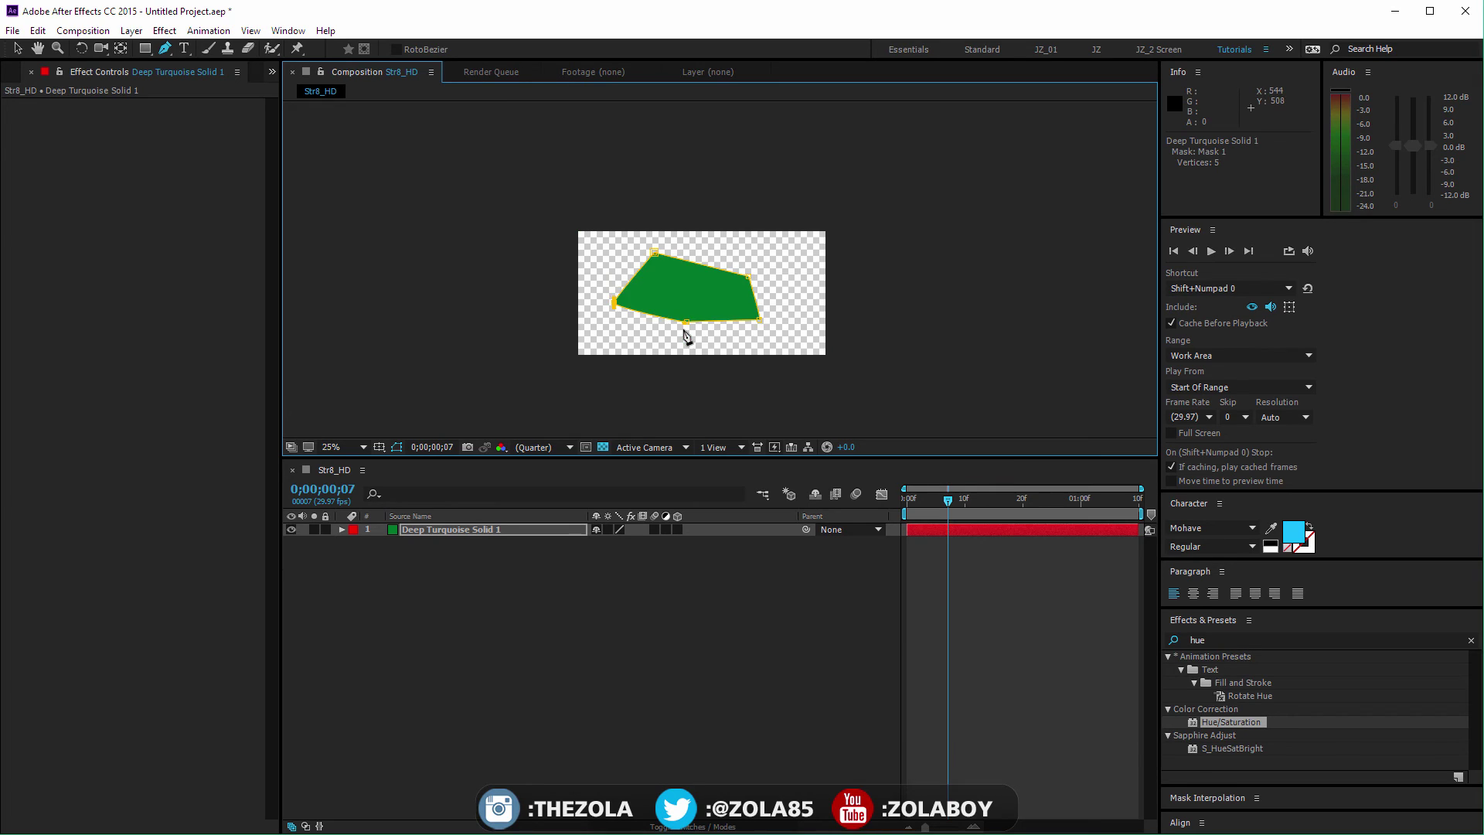
key(period)
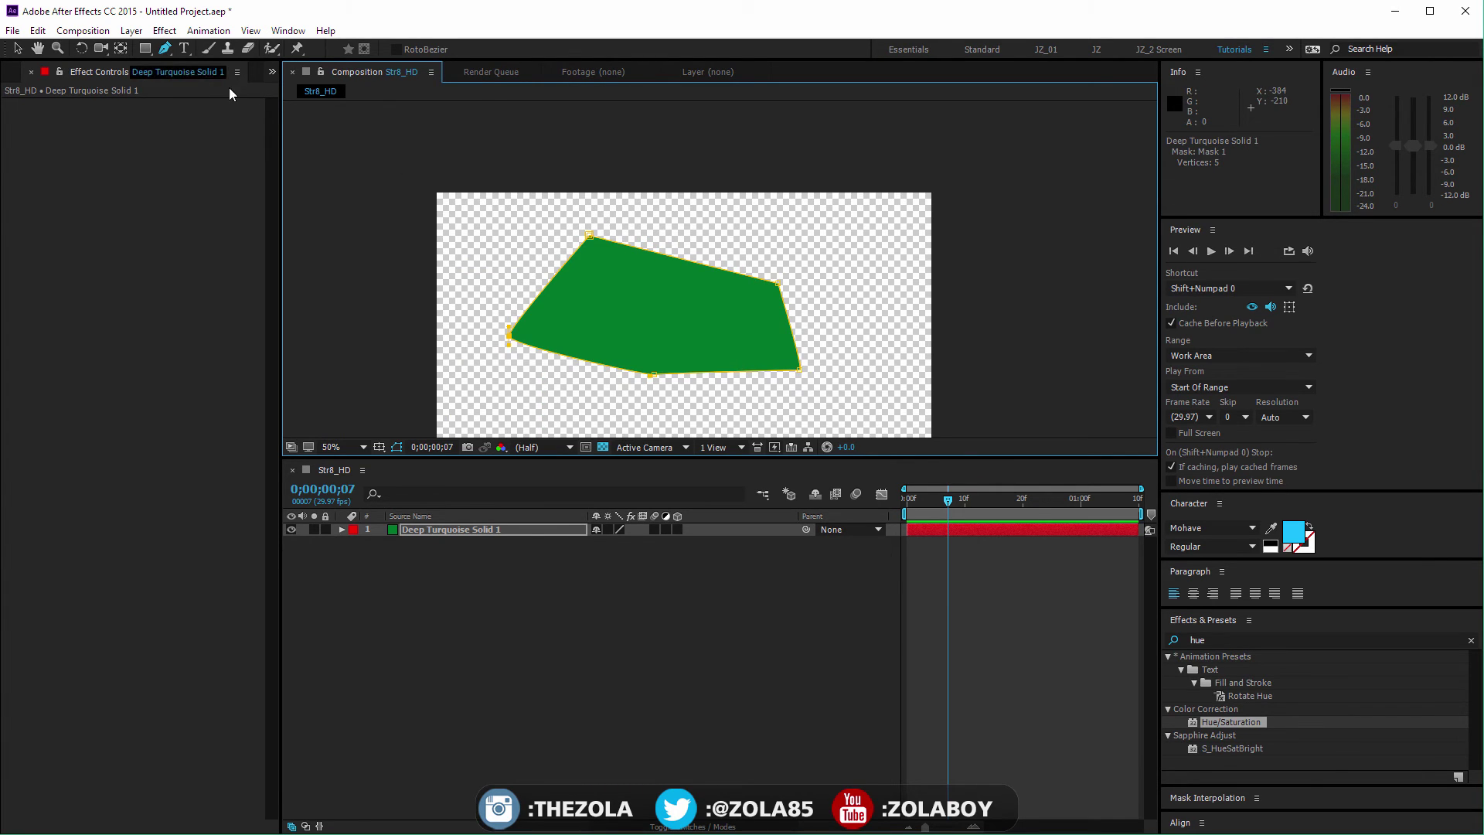
Try and undo a uniform feather, then add variable feather points on the mask's top and left edges
key(f)
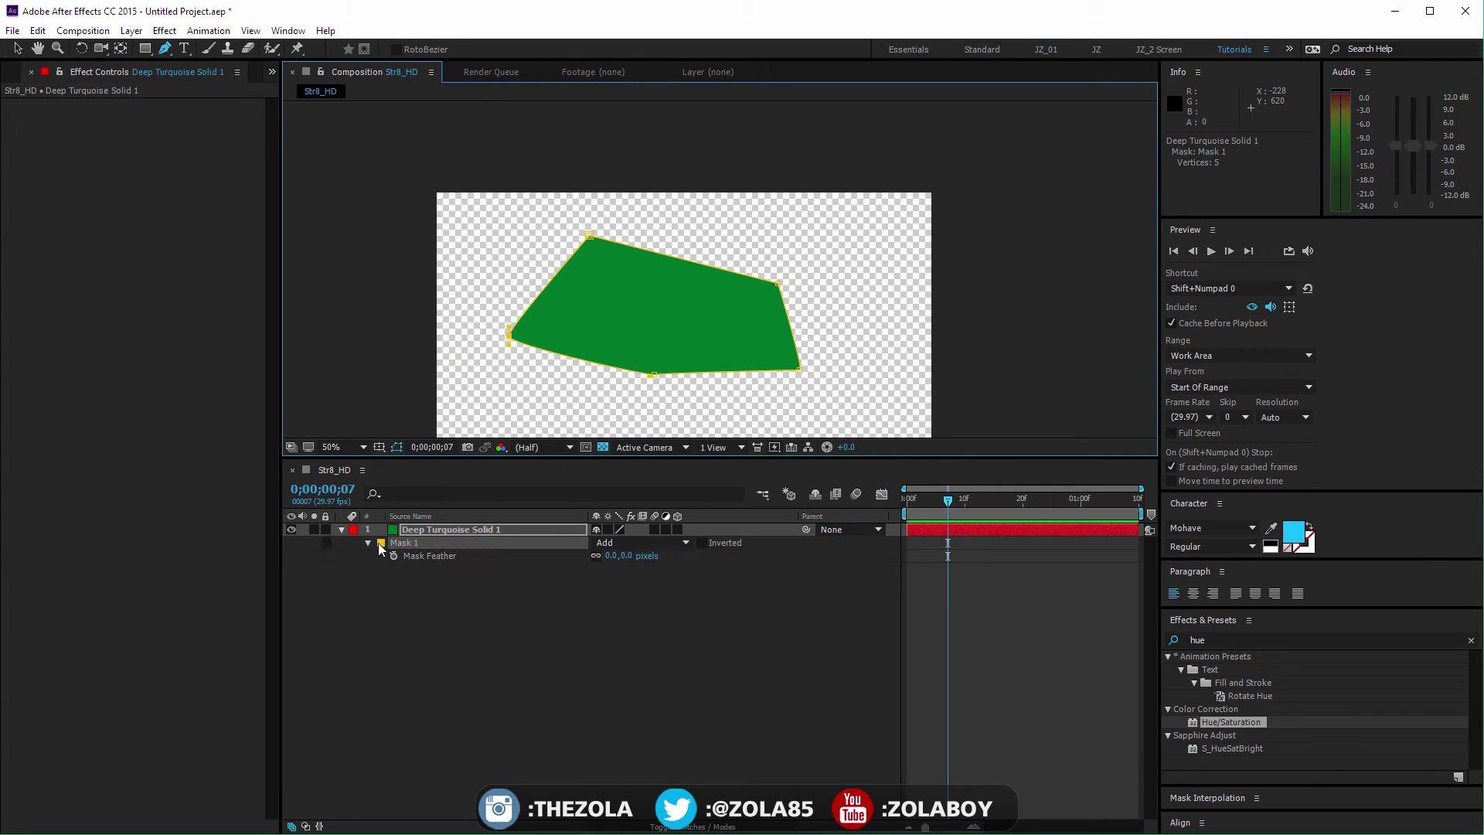
drag(629, 556, 711, 578)
key(ctrl+z)
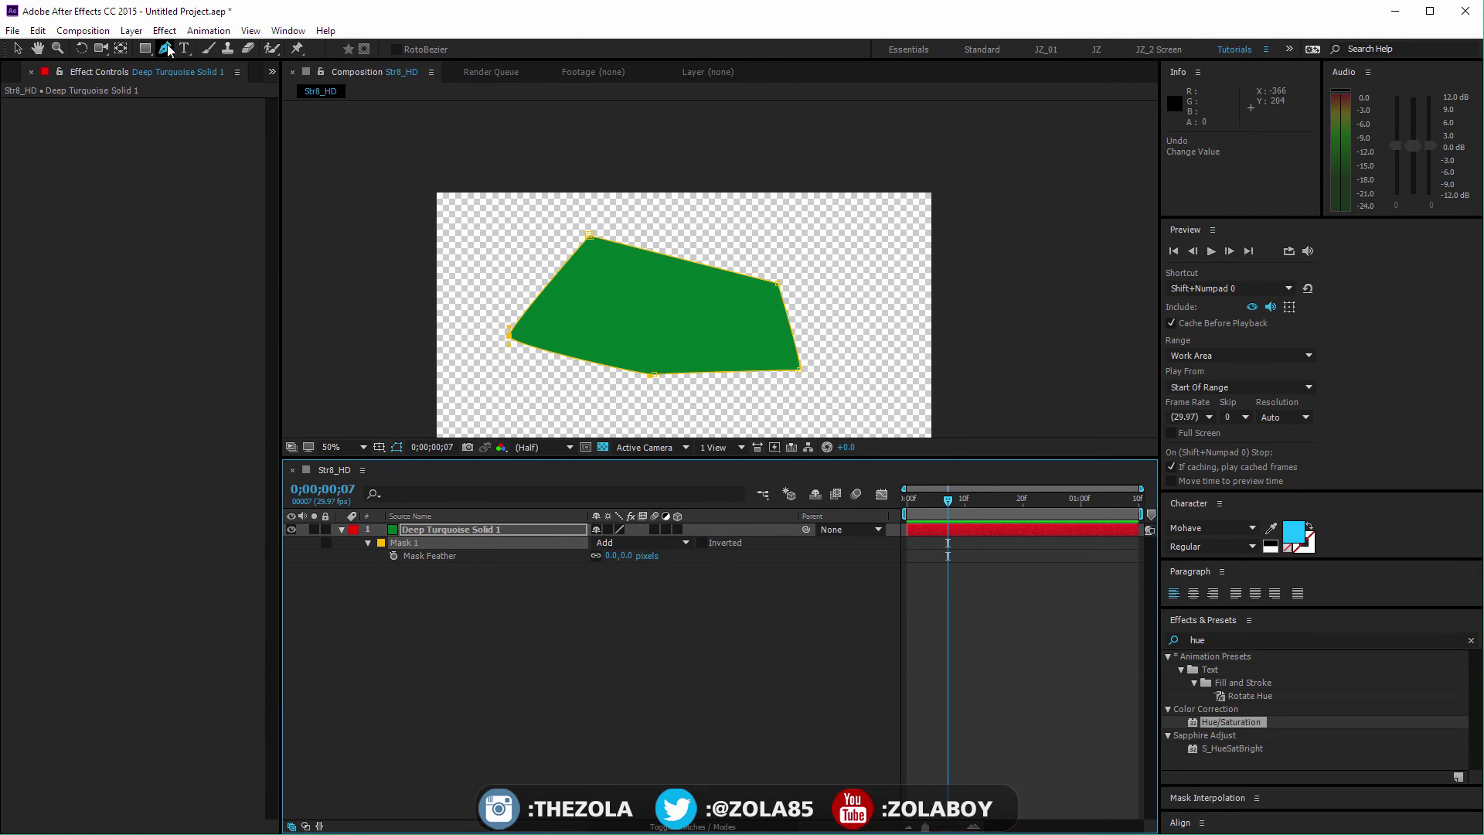
drag(168, 46, 226, 119)
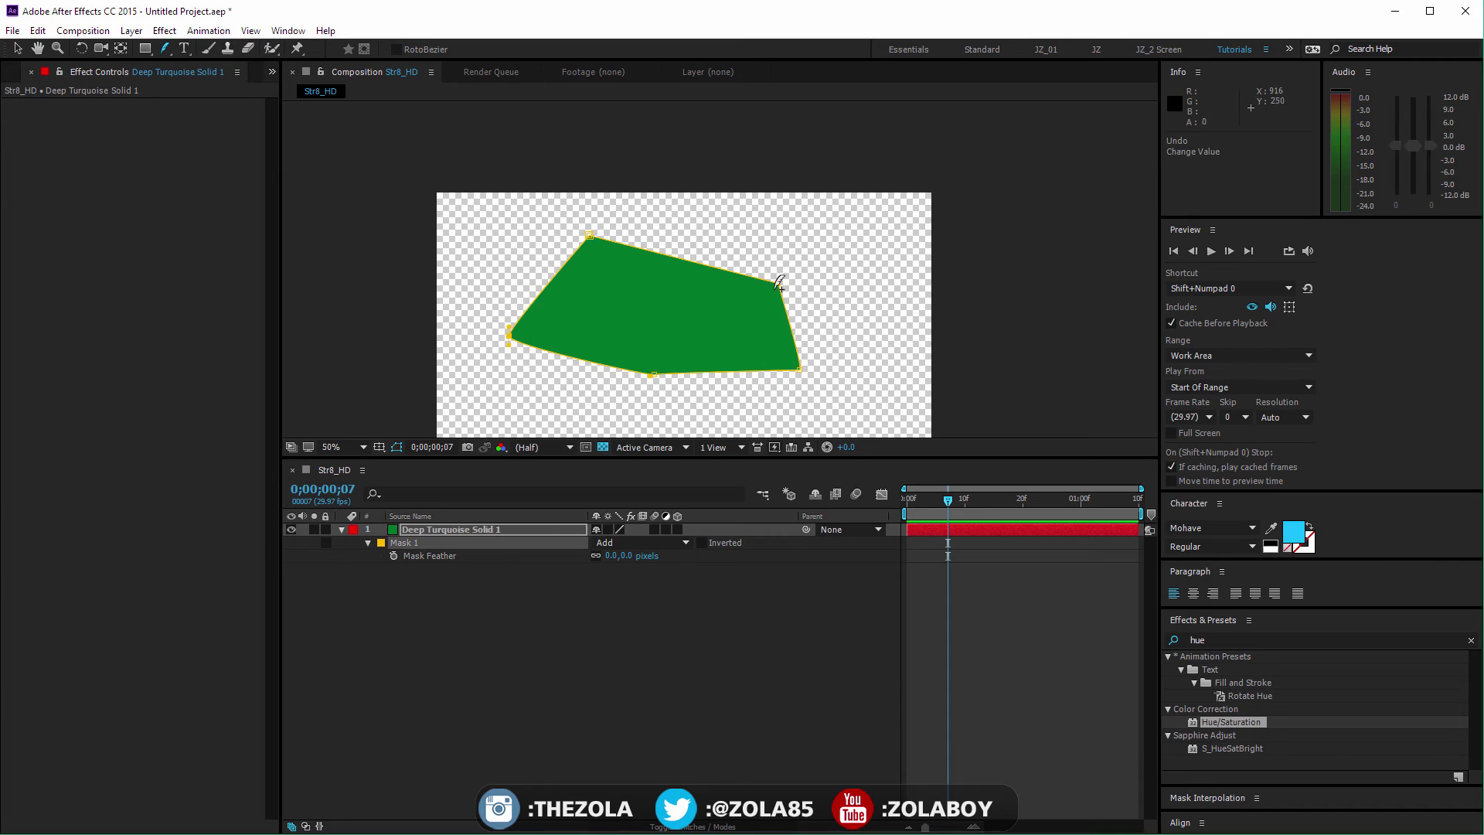
drag(658, 247, 675, 214)
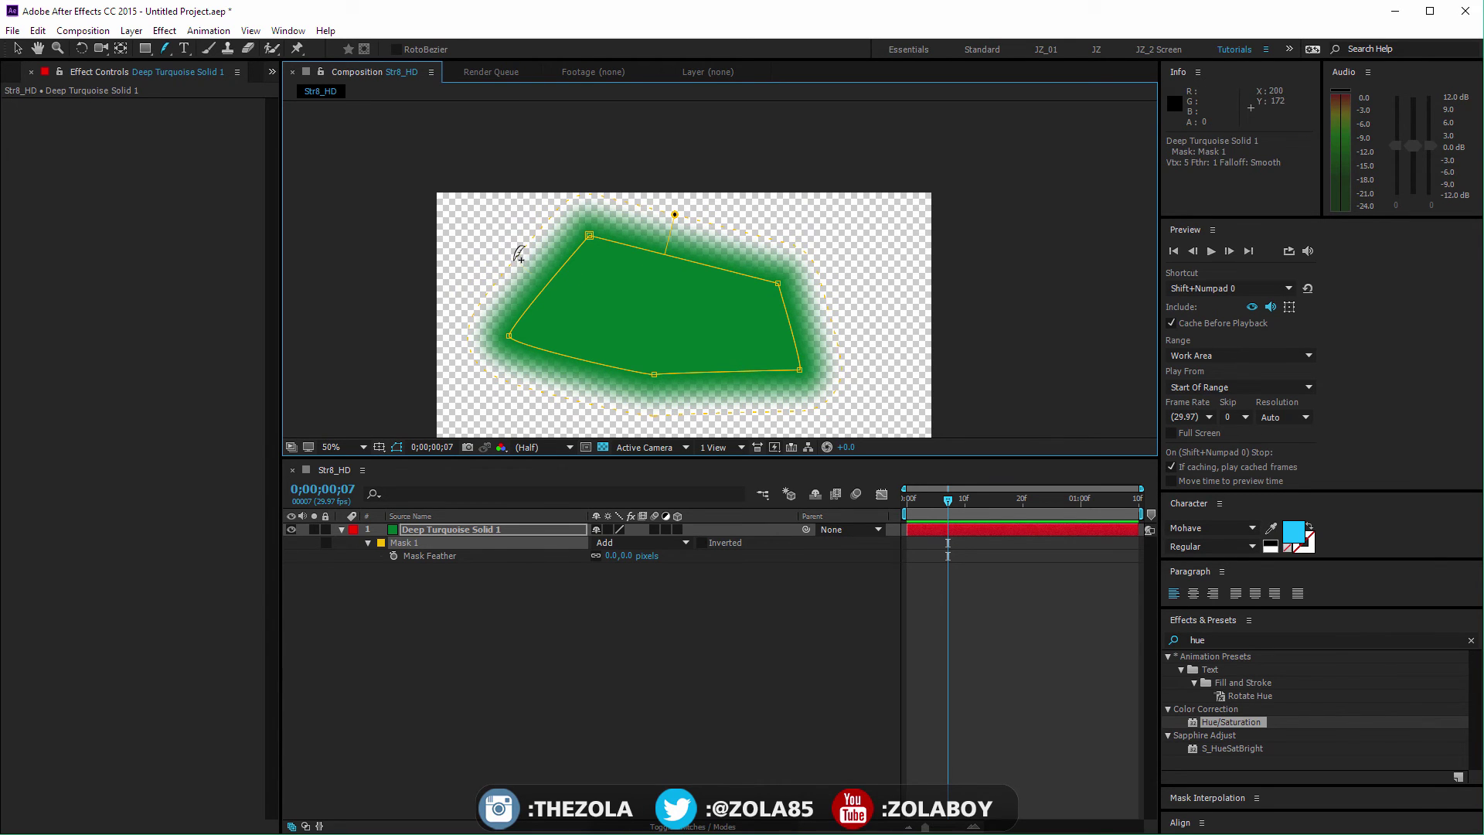
click(552, 279)
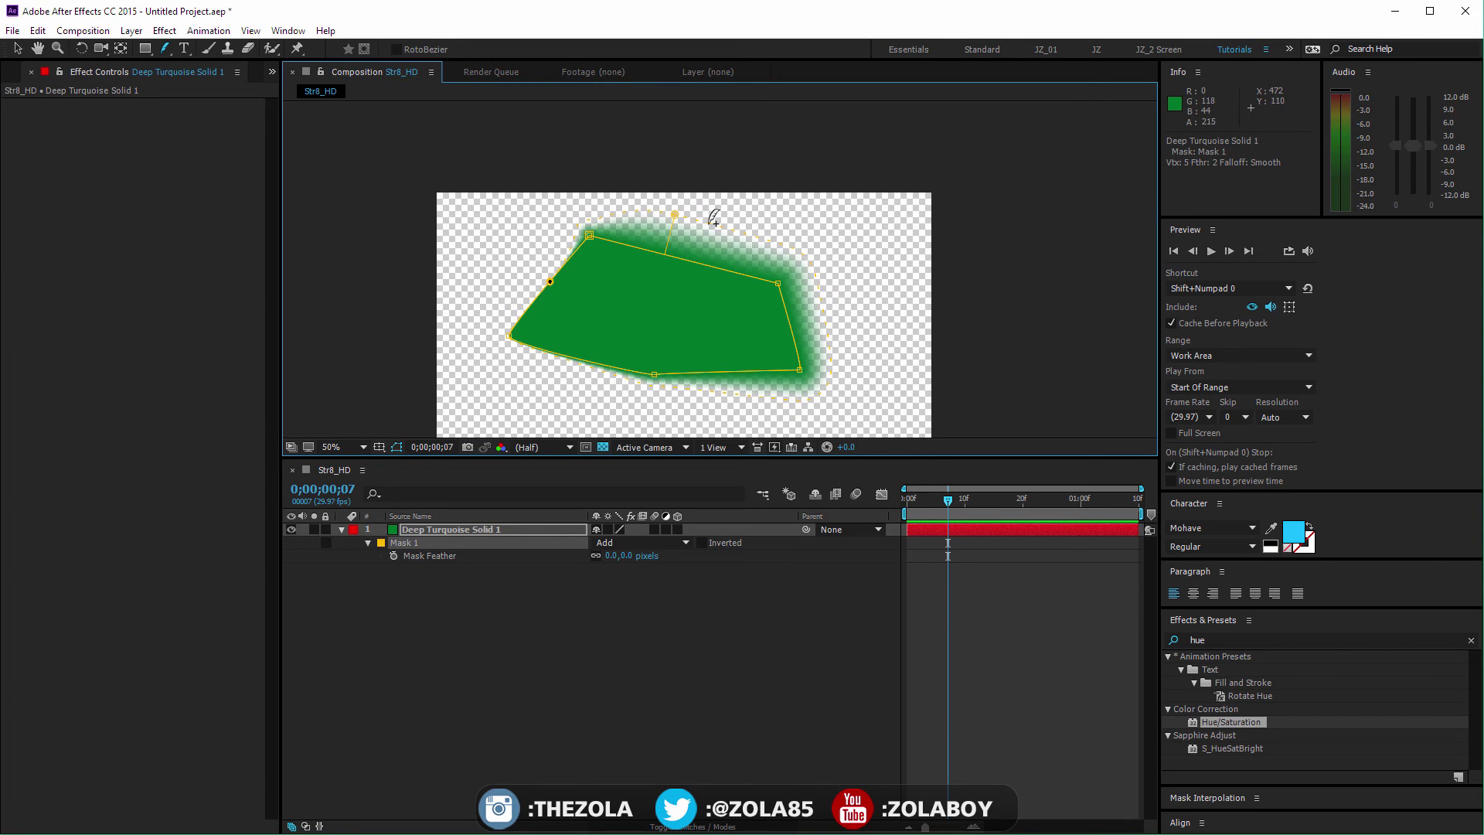
drag(551, 282, 530, 305)
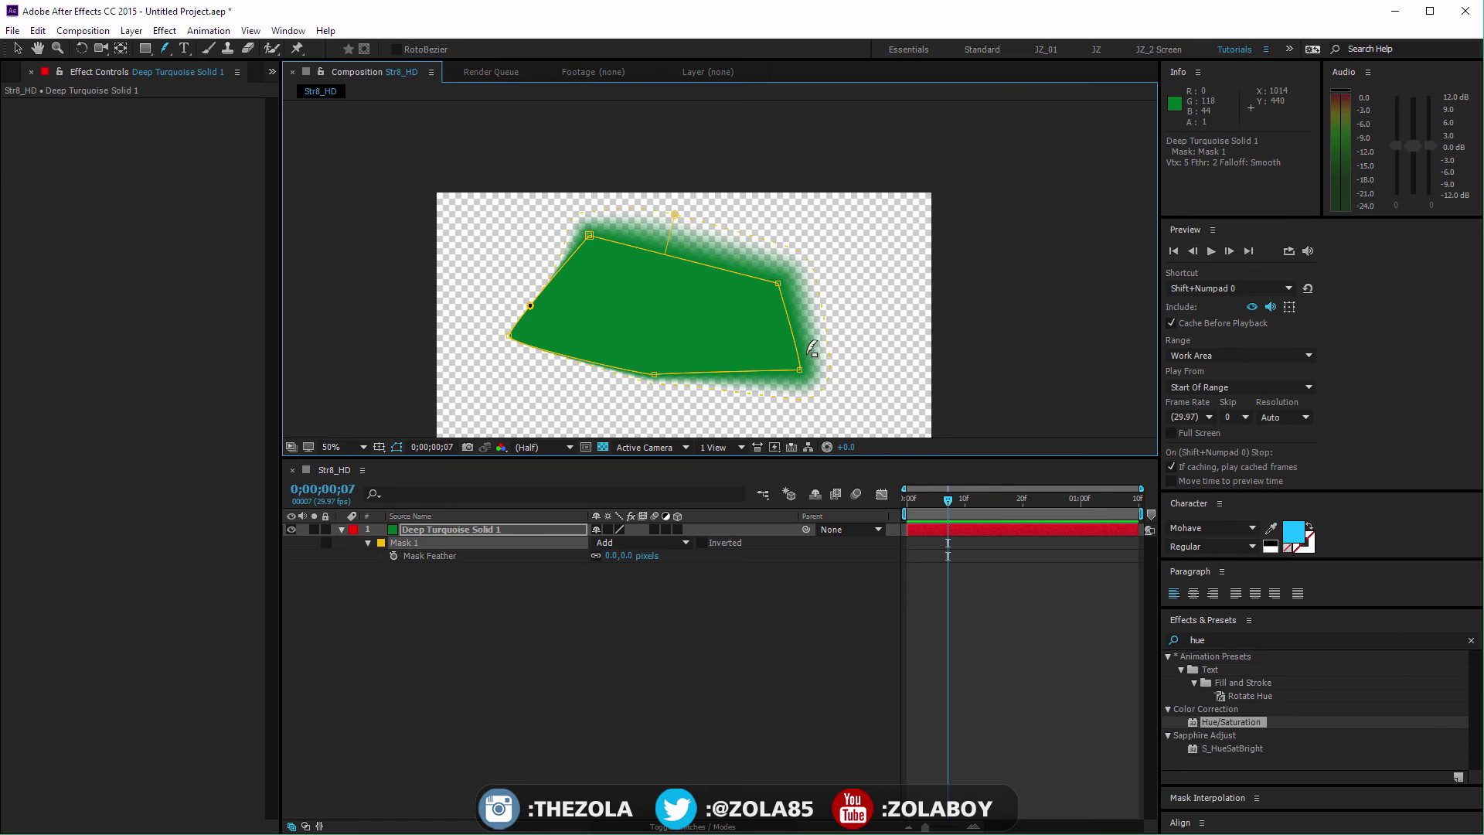
Add wide feather points along the right and bottom edges, then deselect to view the softened result
drag(800, 347, 843, 358)
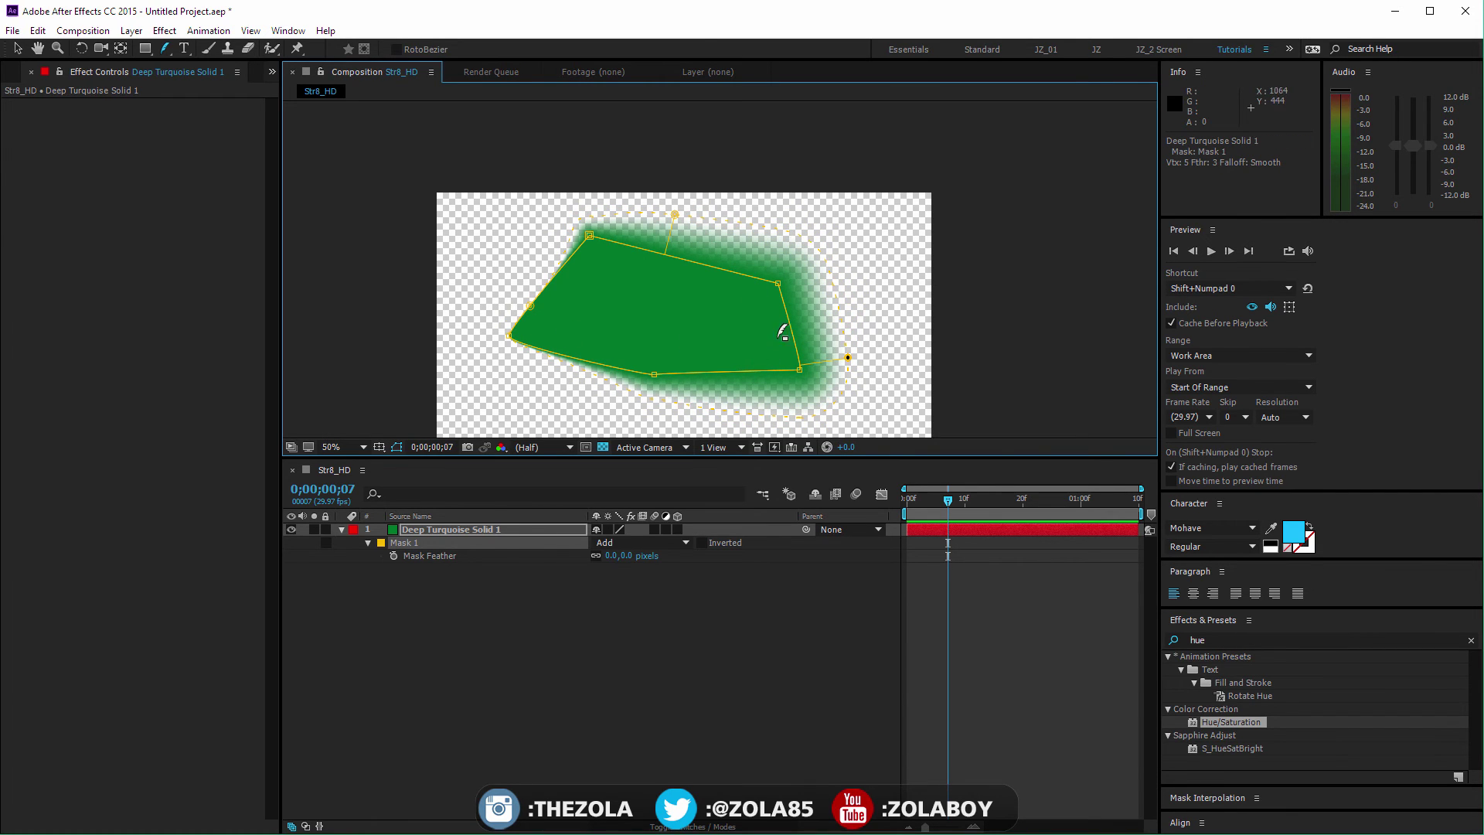
drag(732, 369, 705, 341)
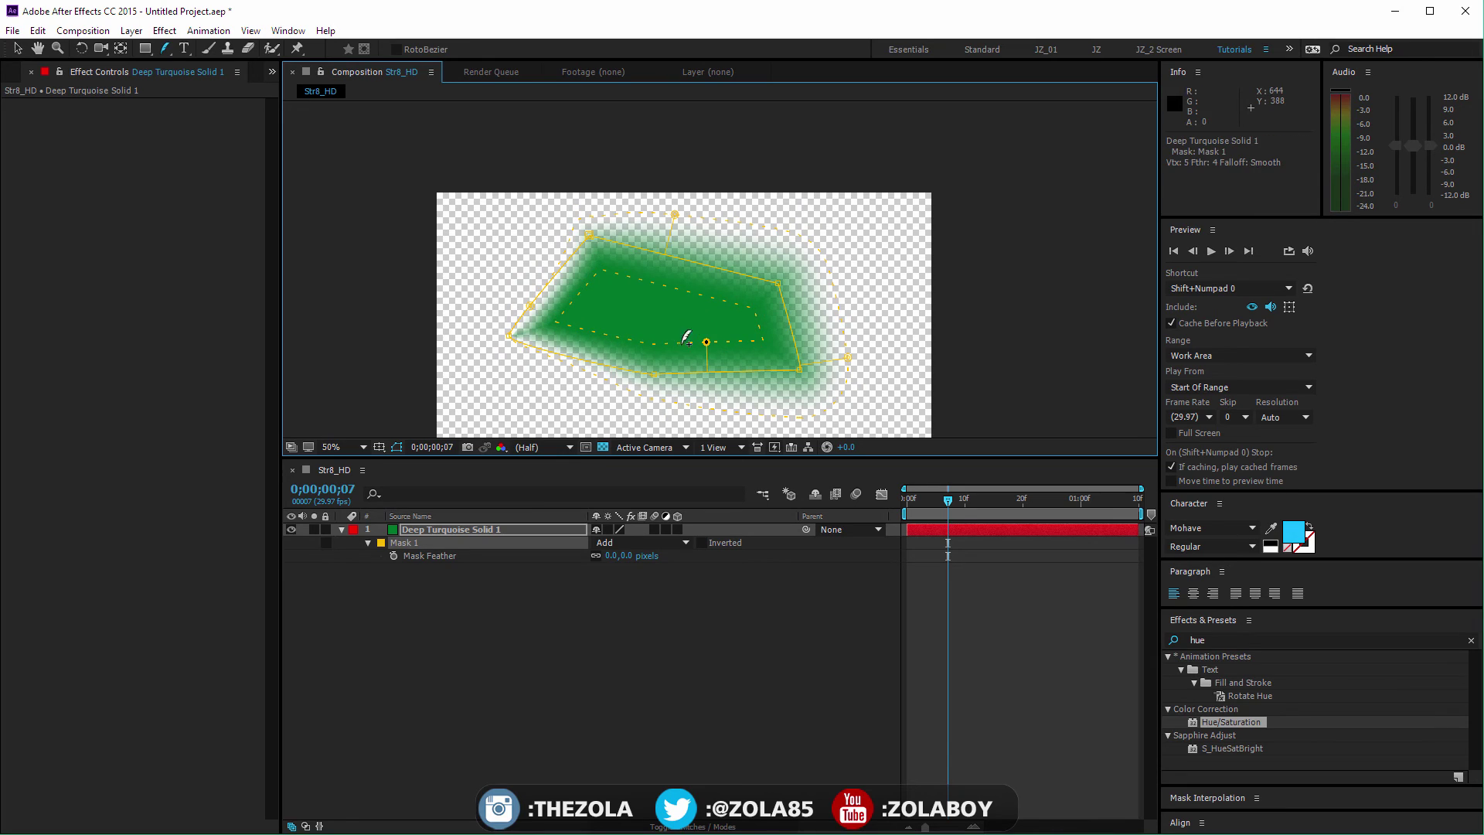
click(656, 375)
click(787, 314)
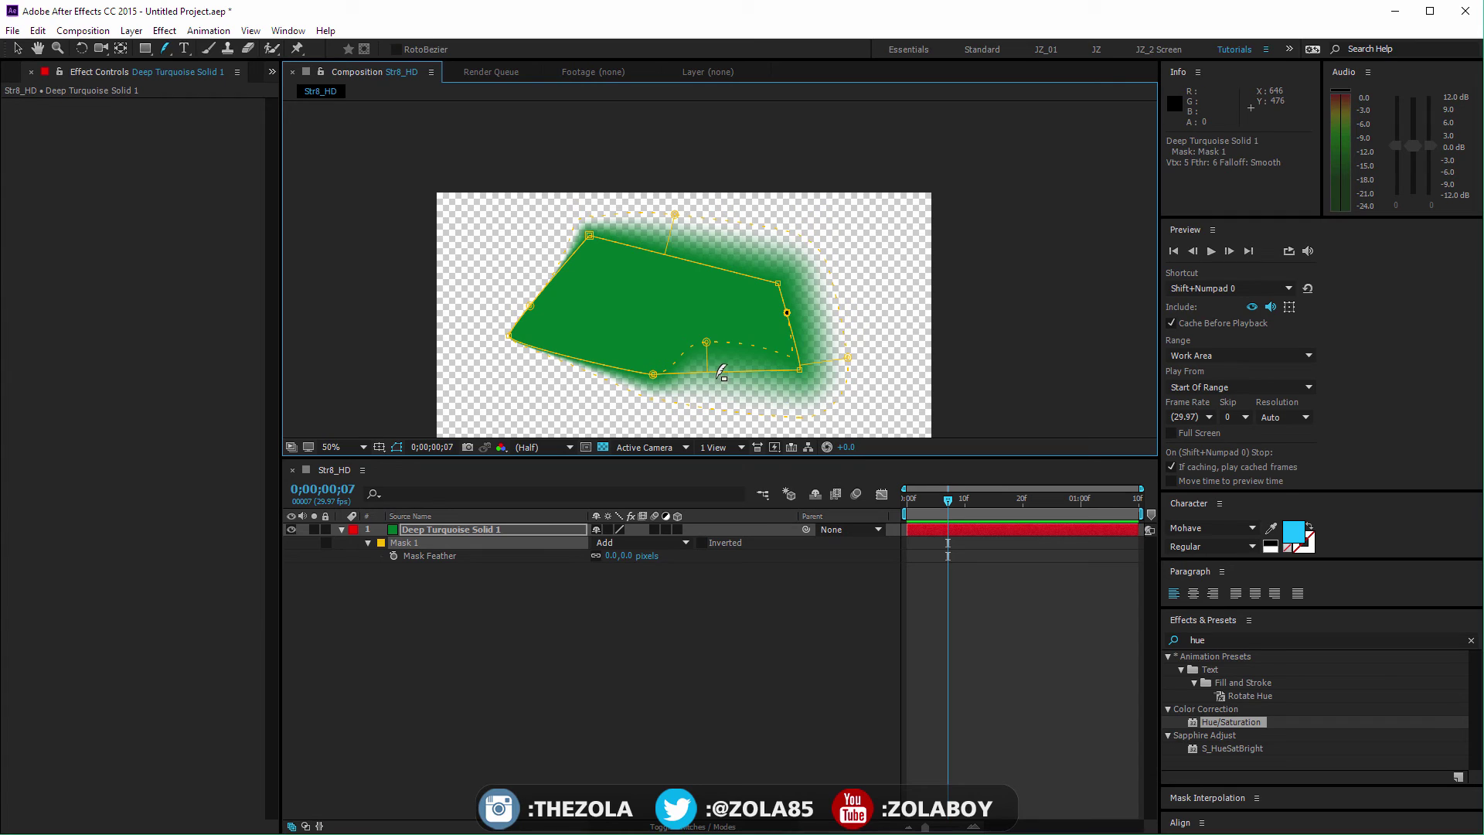
drag(725, 373, 724, 413)
key(v)
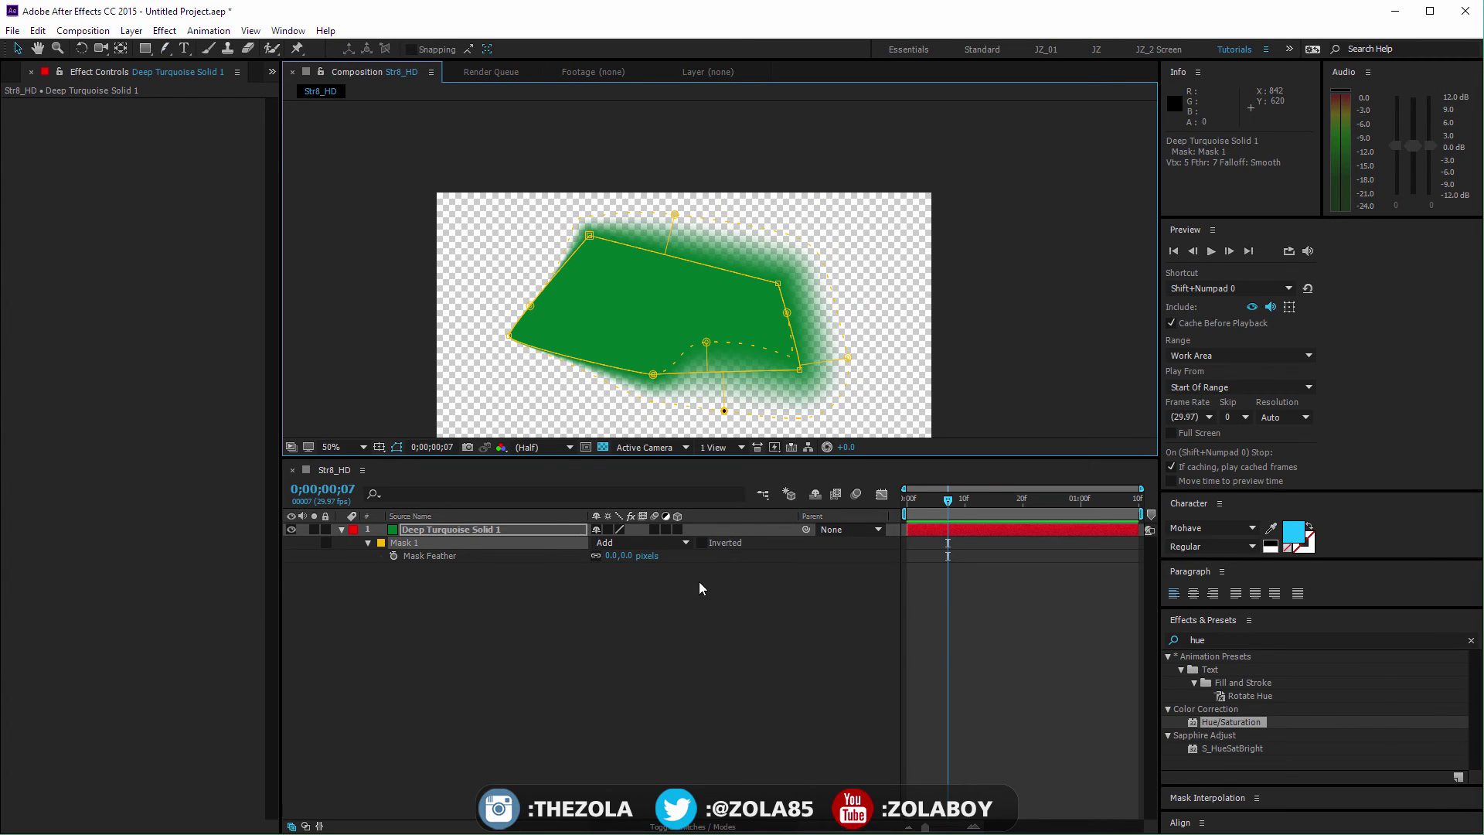
click(699, 582)
Show the comp over black, select the solid, and start Mask Path keyframing at frame 0
click(603, 446)
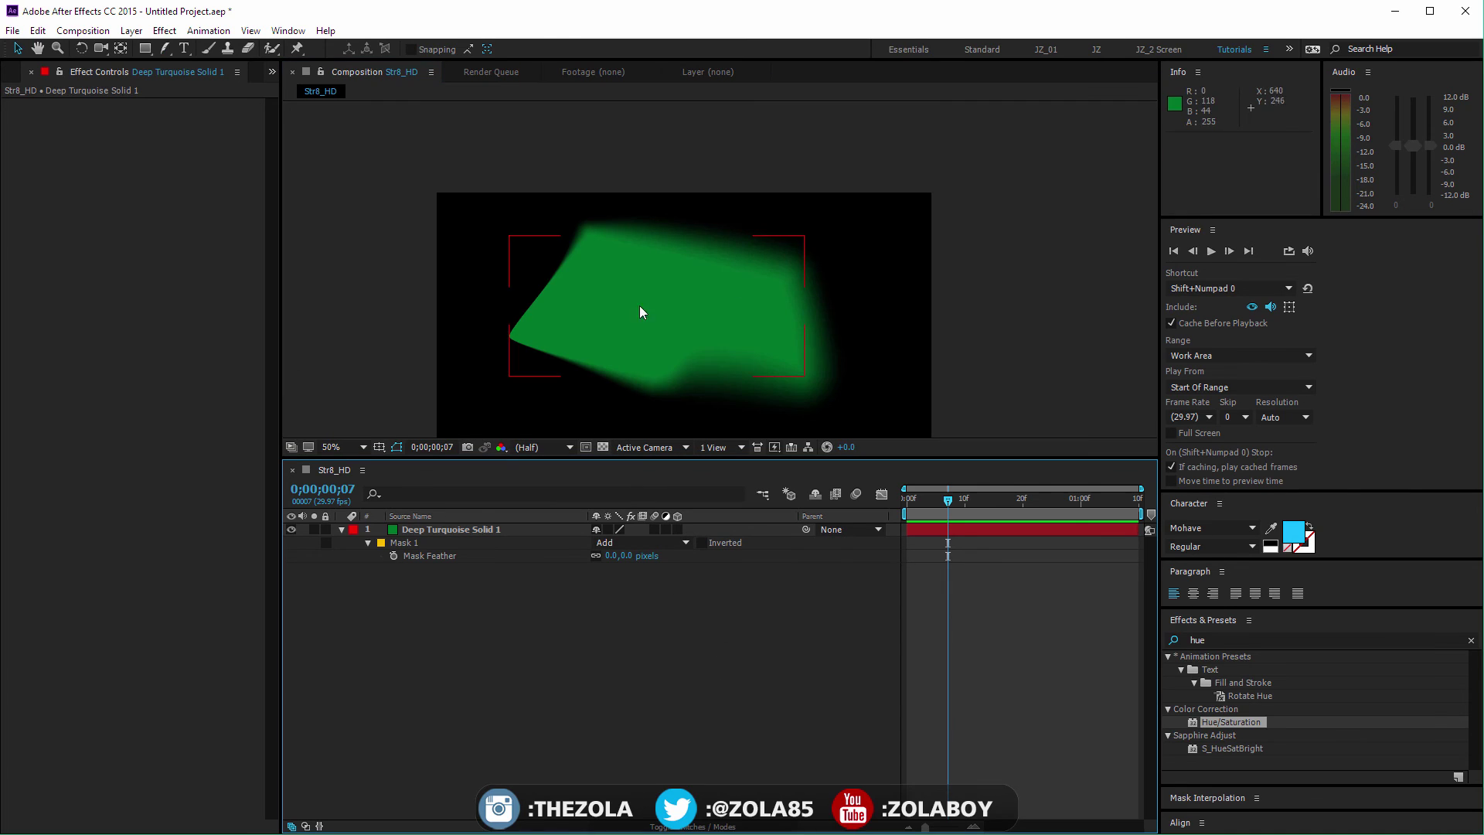
click(430, 529)
drag(590, 235, 549, 263)
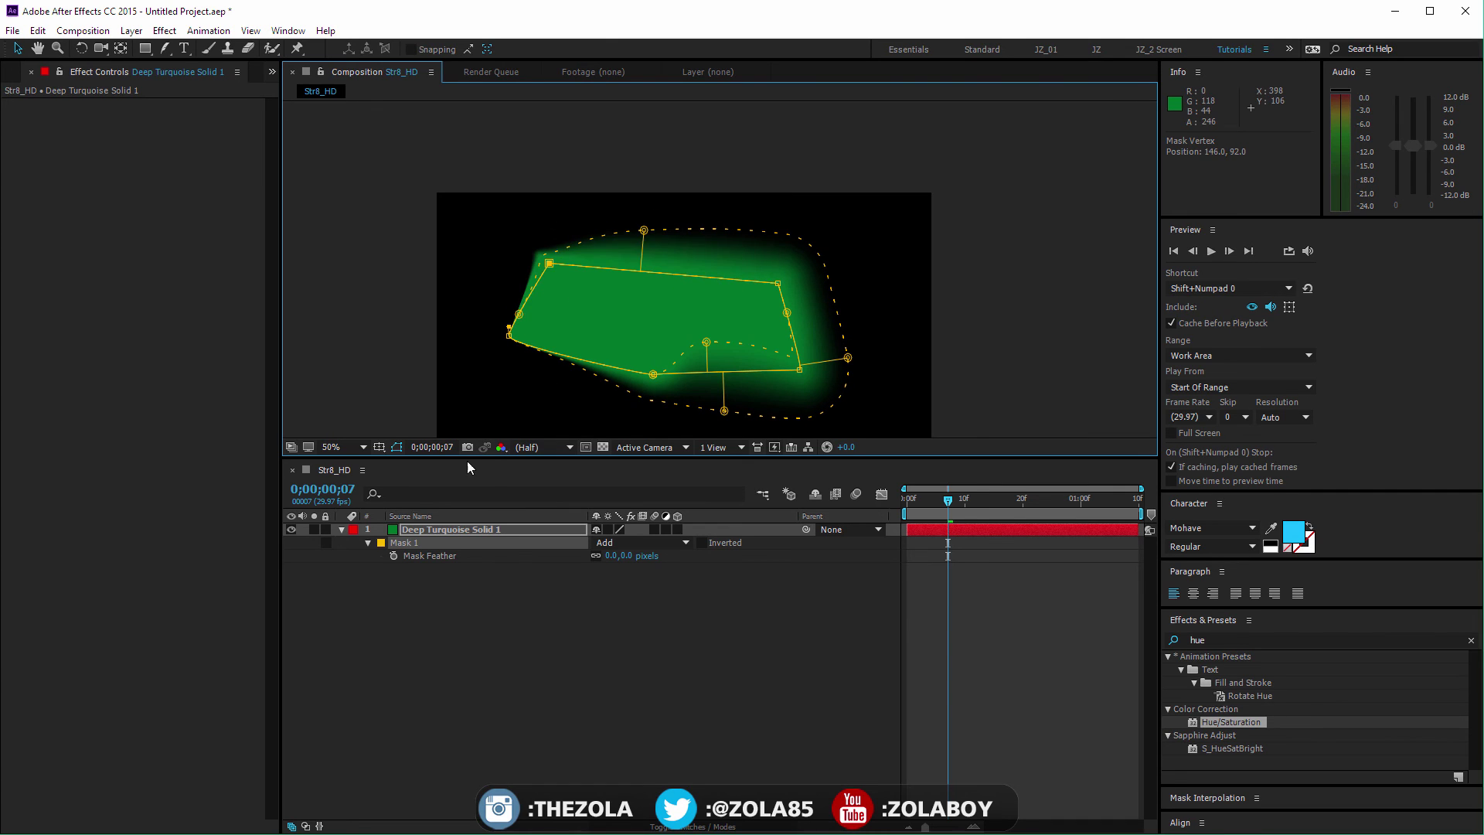
click(368, 542)
click(368, 543)
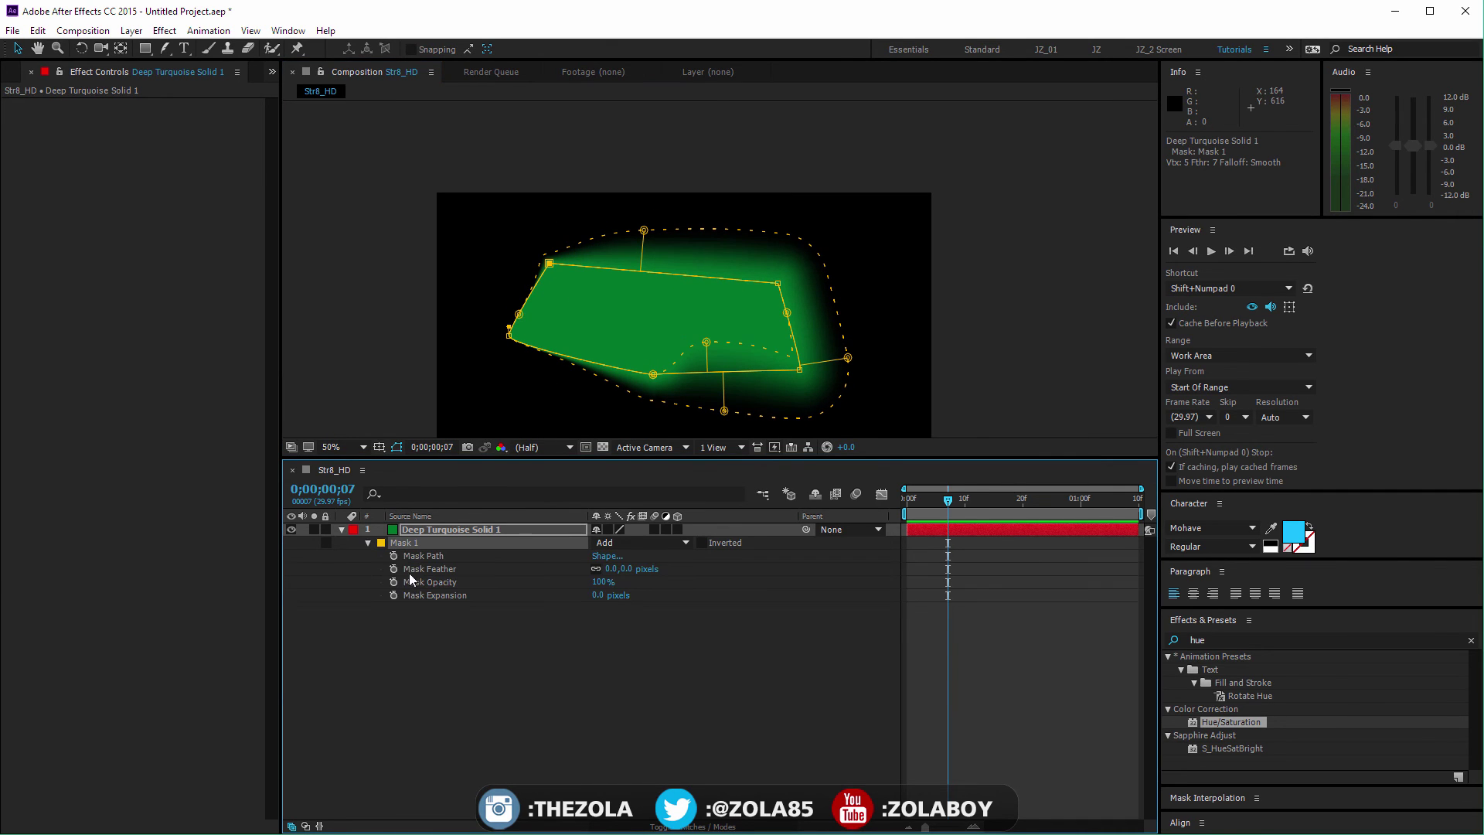
click(394, 556)
drag(955, 514, 863, 488)
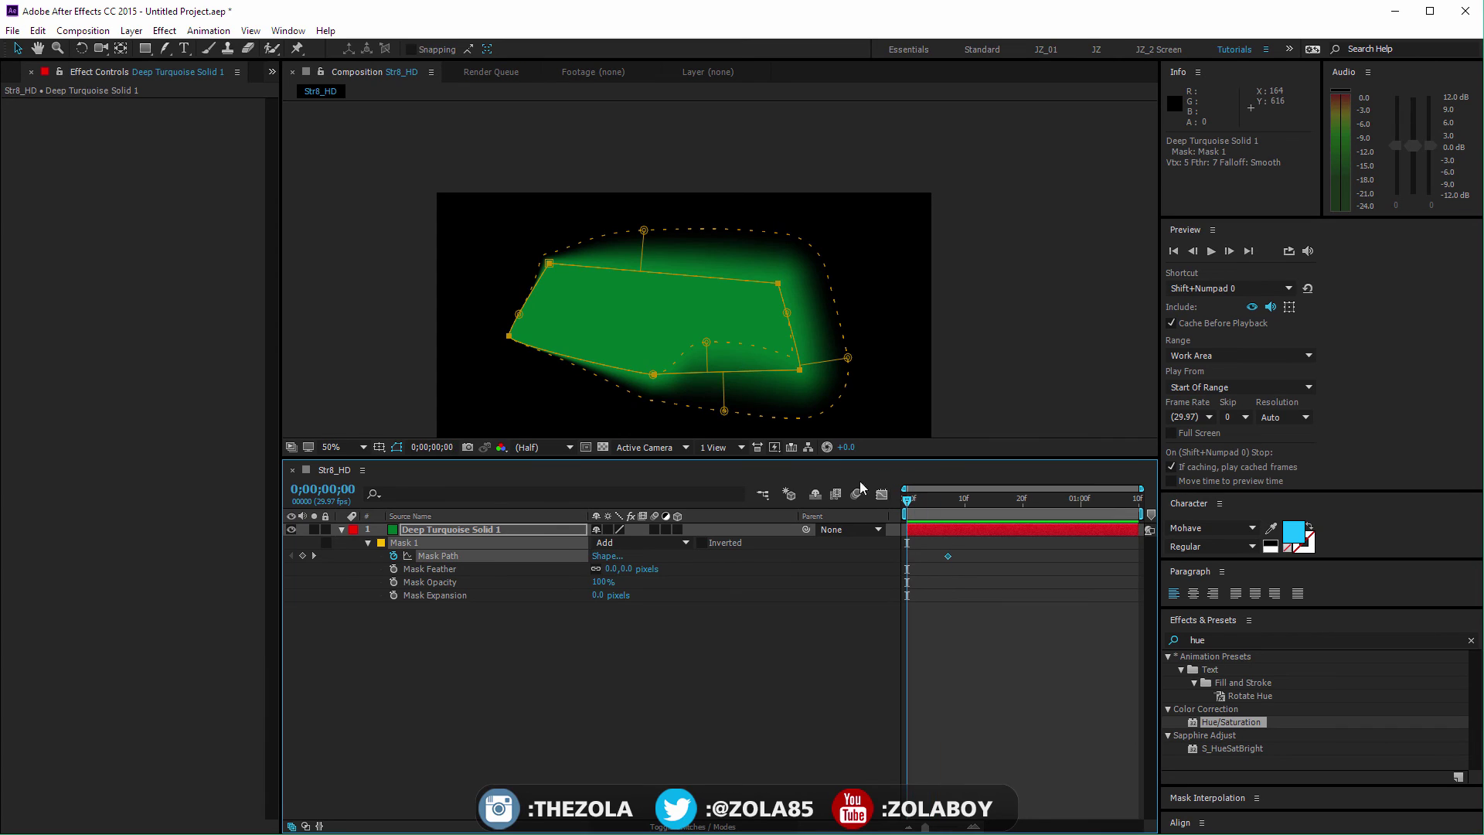
Reshape the mask by moving the top feather point and the top-left, bottom-left and bottom-middle vertices
drag(644, 230, 727, 223)
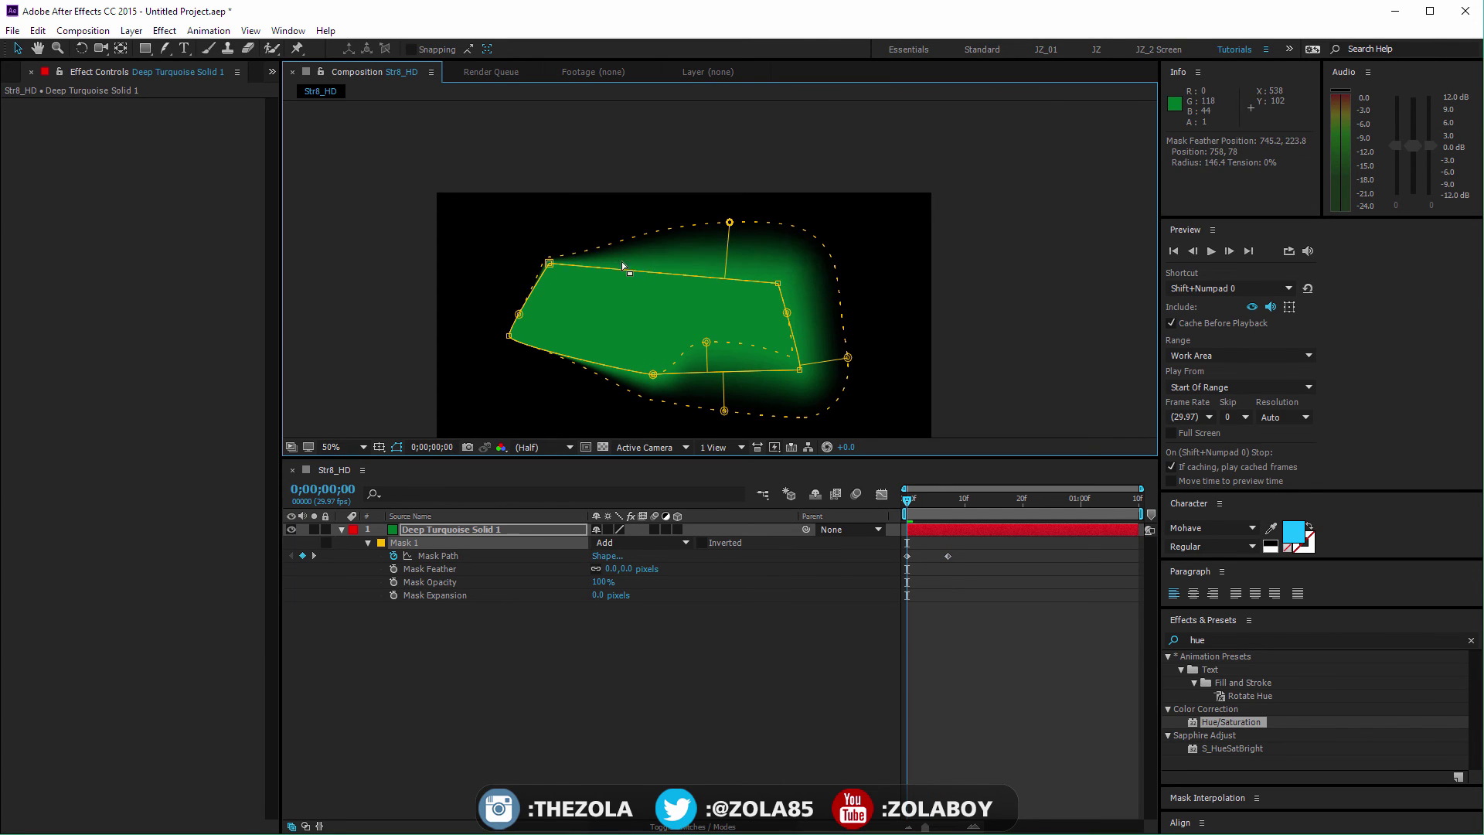
drag(549, 263, 515, 239)
drag(509, 335, 484, 358)
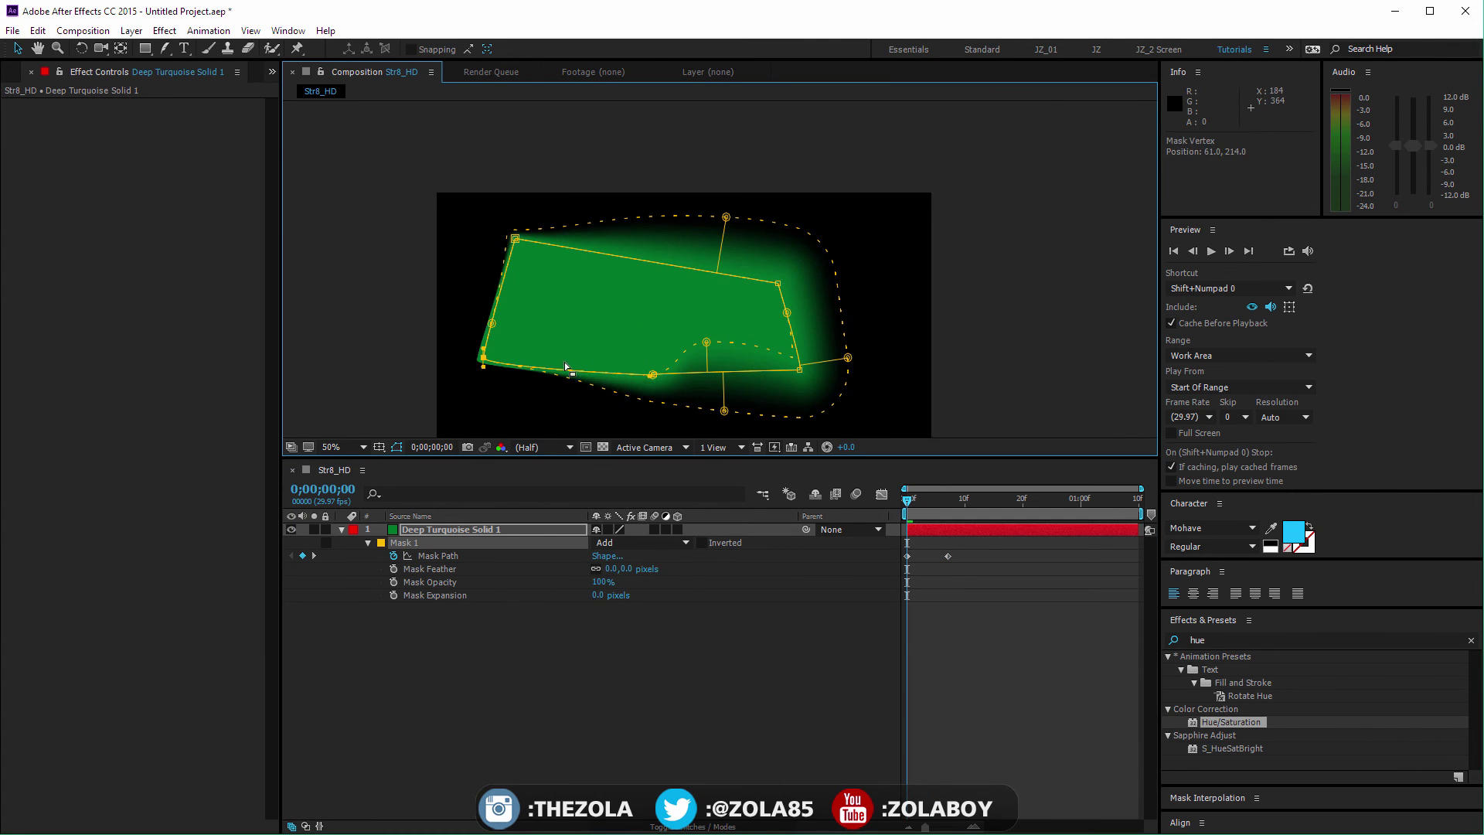
drag(654, 374, 610, 329)
click(742, 658)
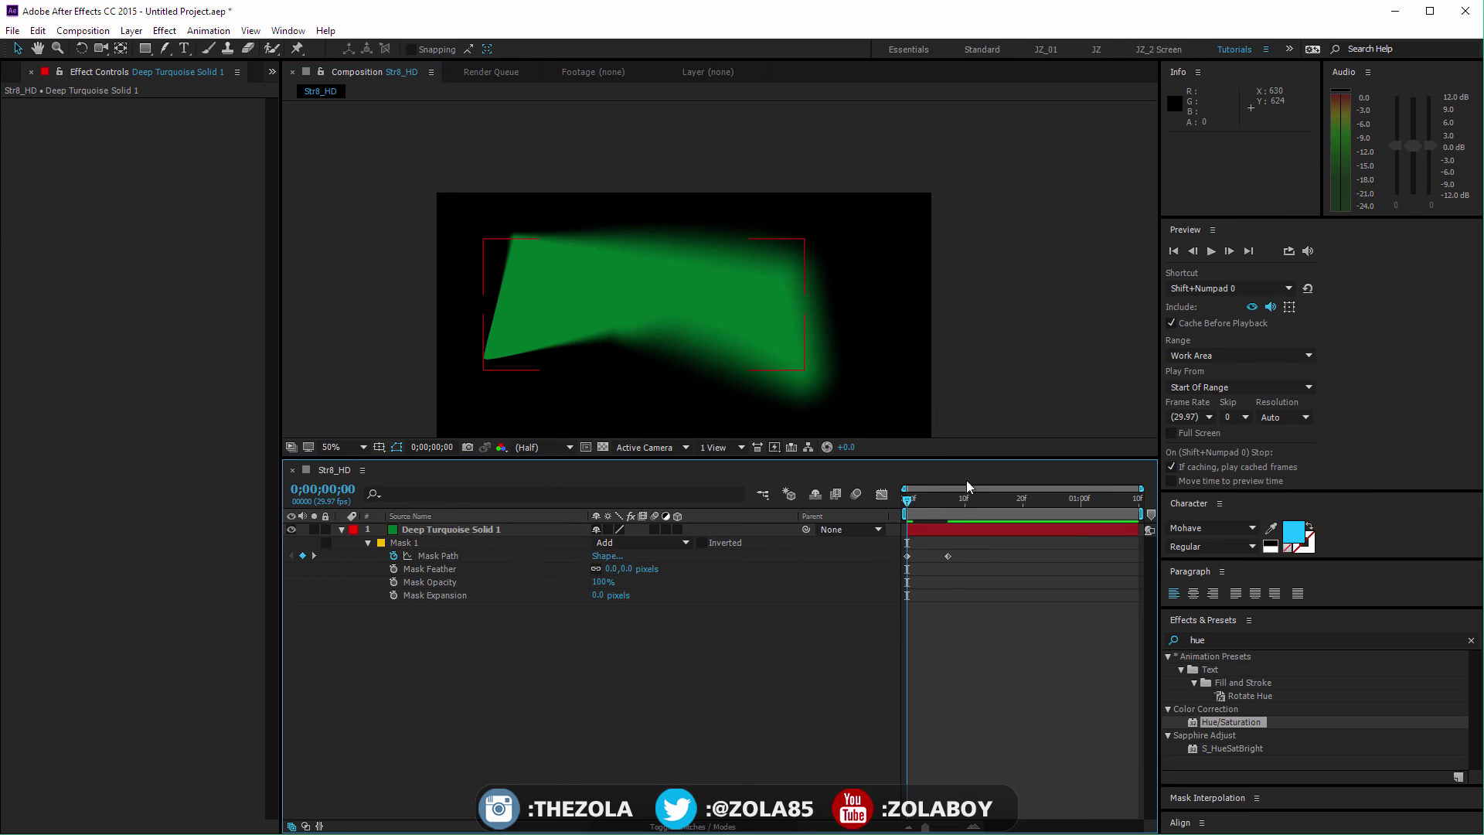
Preview the mask animation, then reselect the solid's Mask 1
drag(912, 504, 931, 507)
key(space)
click(476, 529)
click(402, 542)
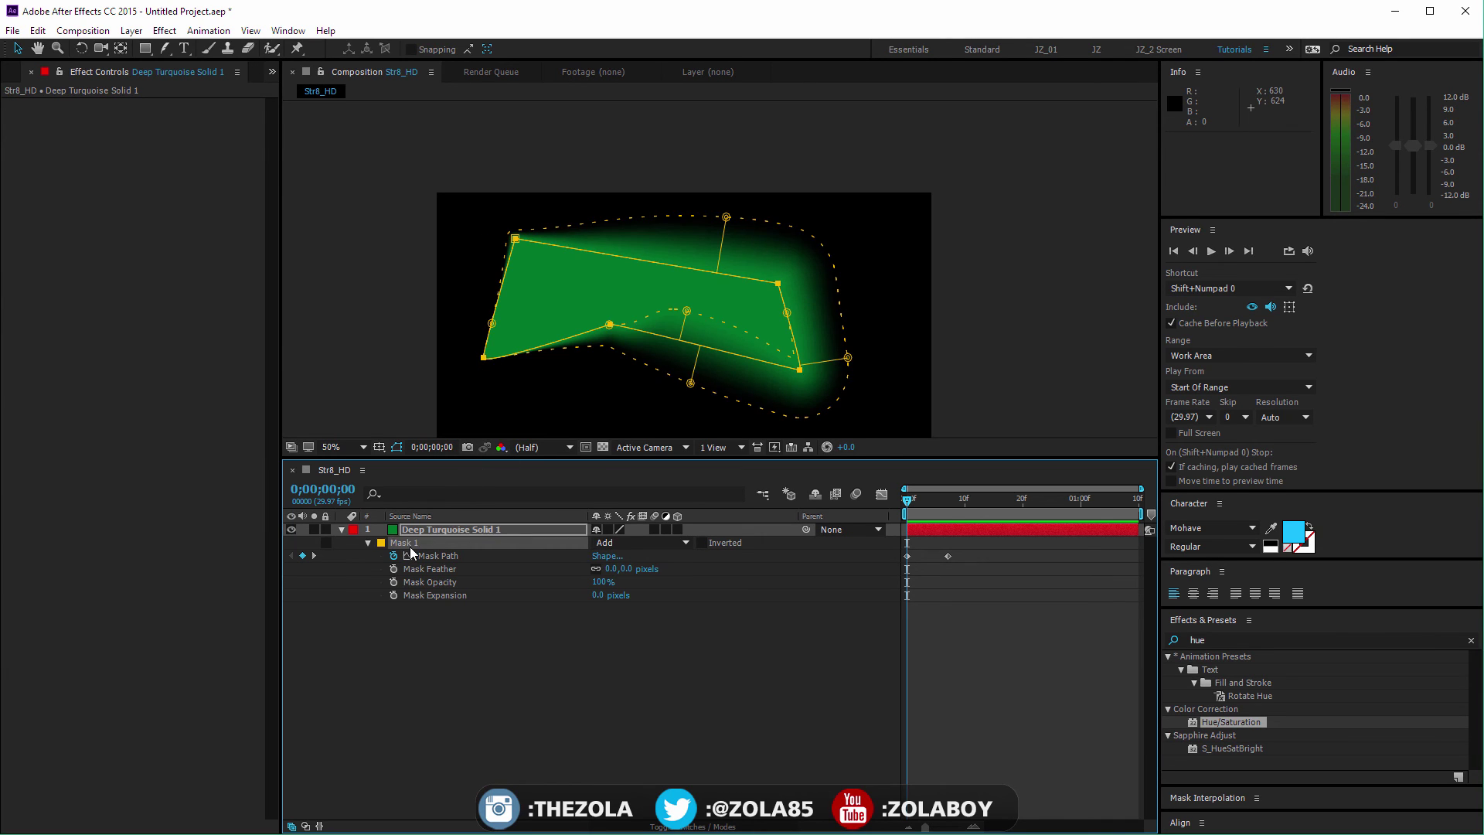
Delete the animated mask and try a rectangle mask, then undo it
key(Delete)
click(144, 52)
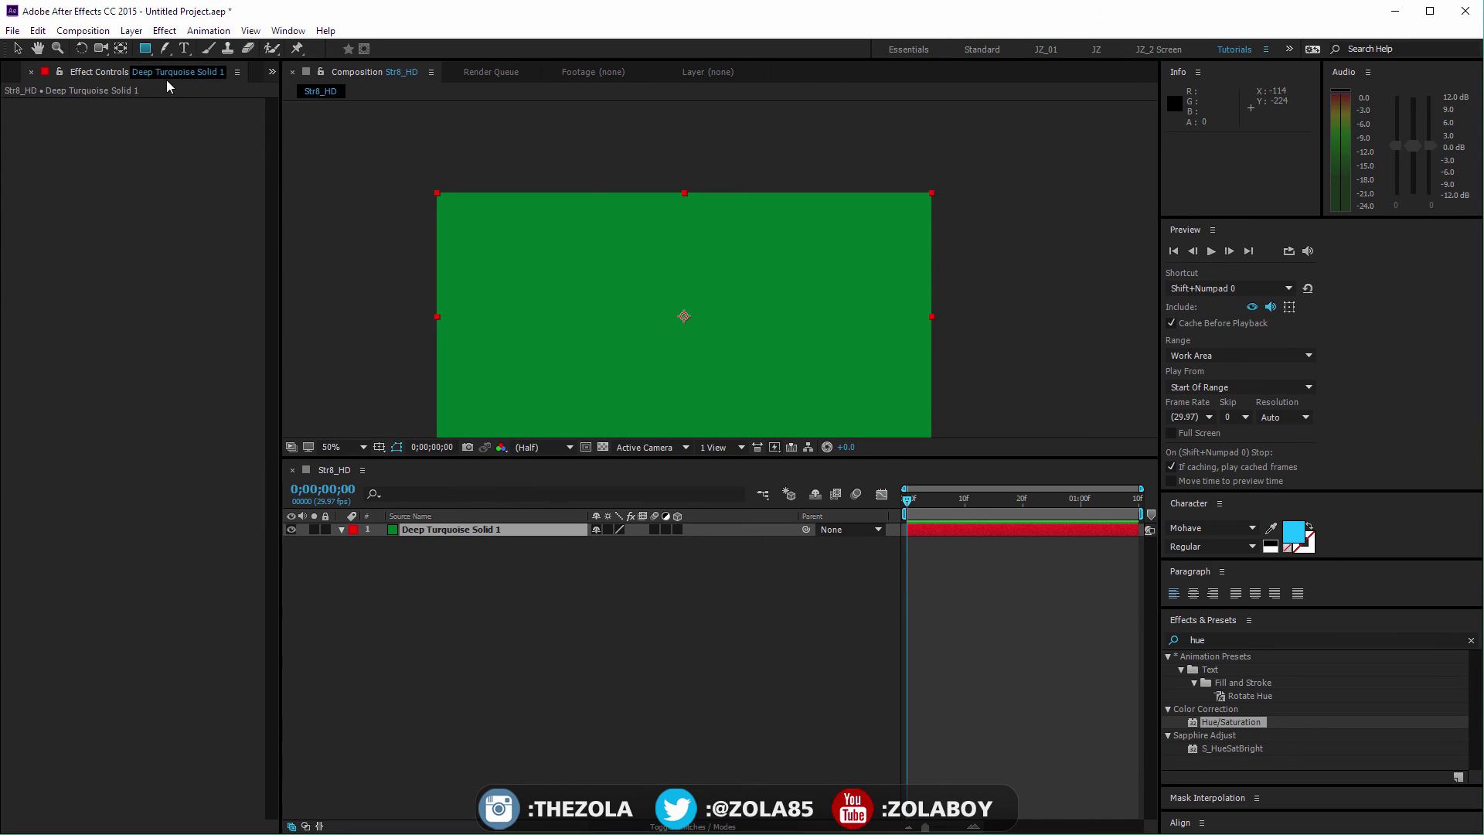
drag(459, 219, 872, 366)
key(ctrl+z)
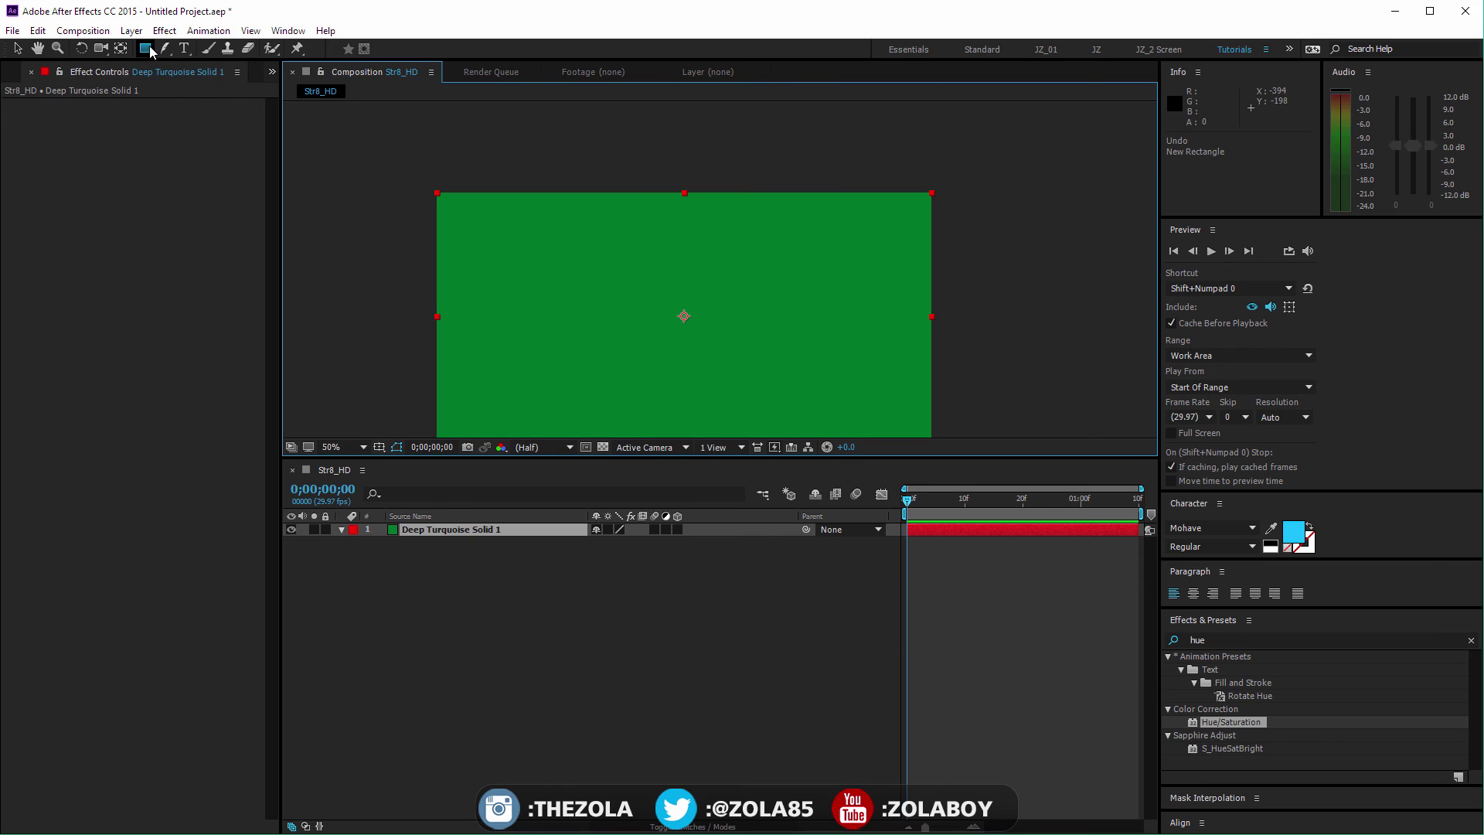
Draw a four-sided diamond mask on the solid with the Polygon tool, adjusting sides while dragging
click(145, 48)
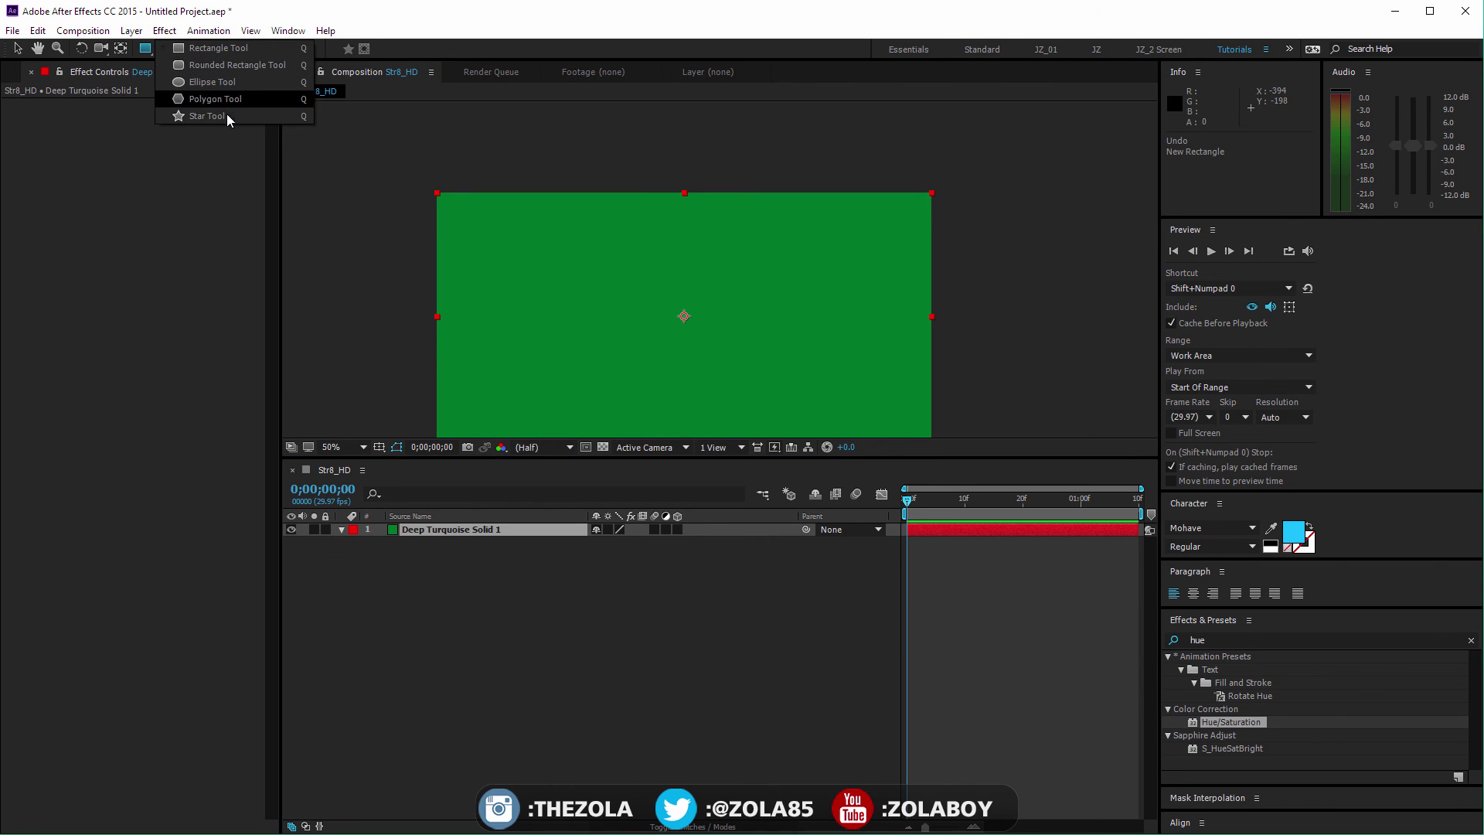
click(225, 114)
drag(607, 232, 773, 344)
key(space)
key(Up)
key(Down)
key(Up)
key(Up)
key(Up)
key(Up)
key(Up)
key(Up)
key(Up)
key(Up)
key(Down)
key(Down)
key(Down)
key(Down)
key(Down)
key(Down)
key(Down)
key(space)
Test a negative Mask Expansion on the diamond, then undo it
drag(840, 394, 733, 328)
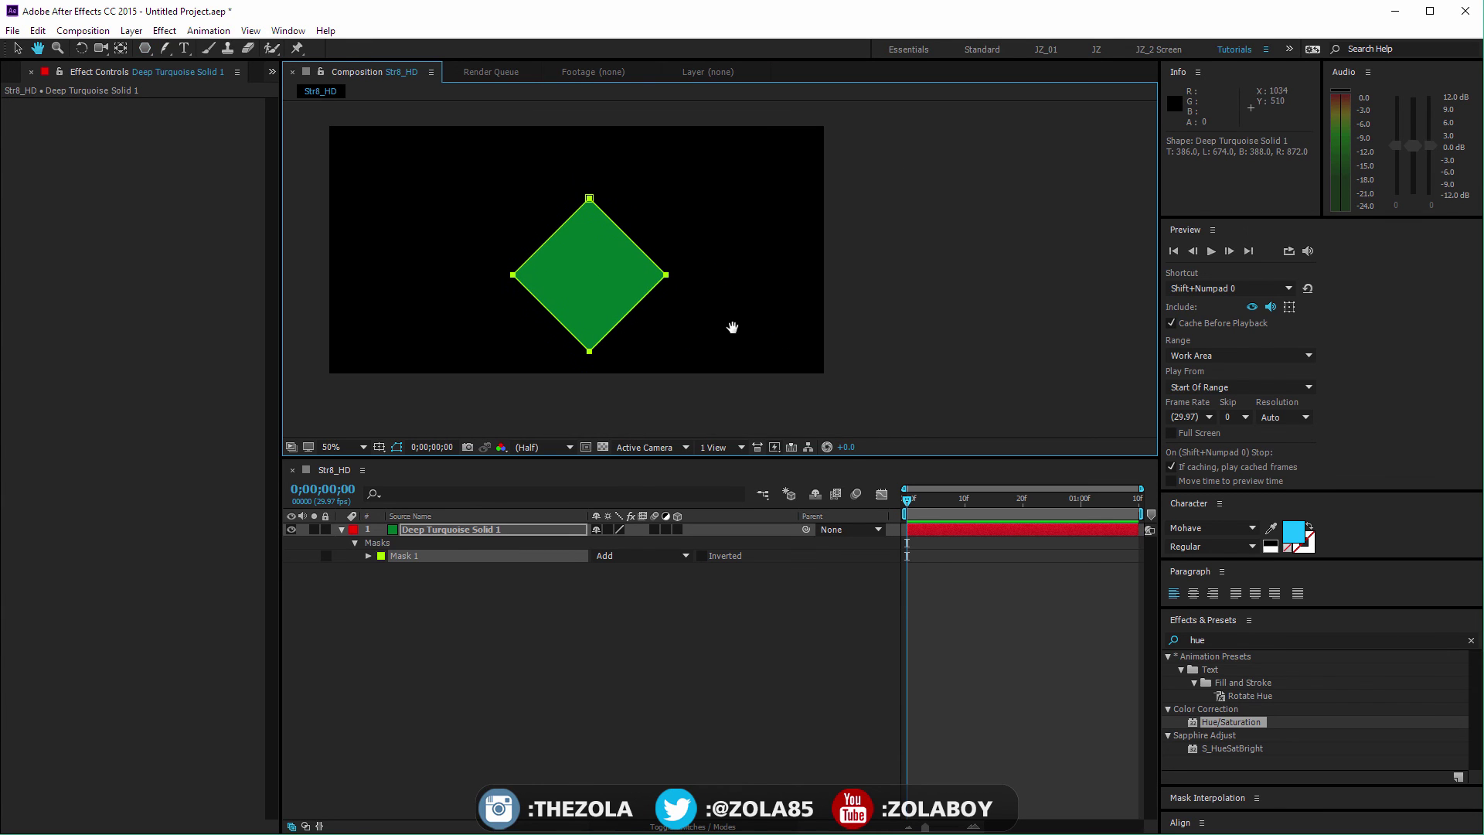
click(369, 556)
key(v)
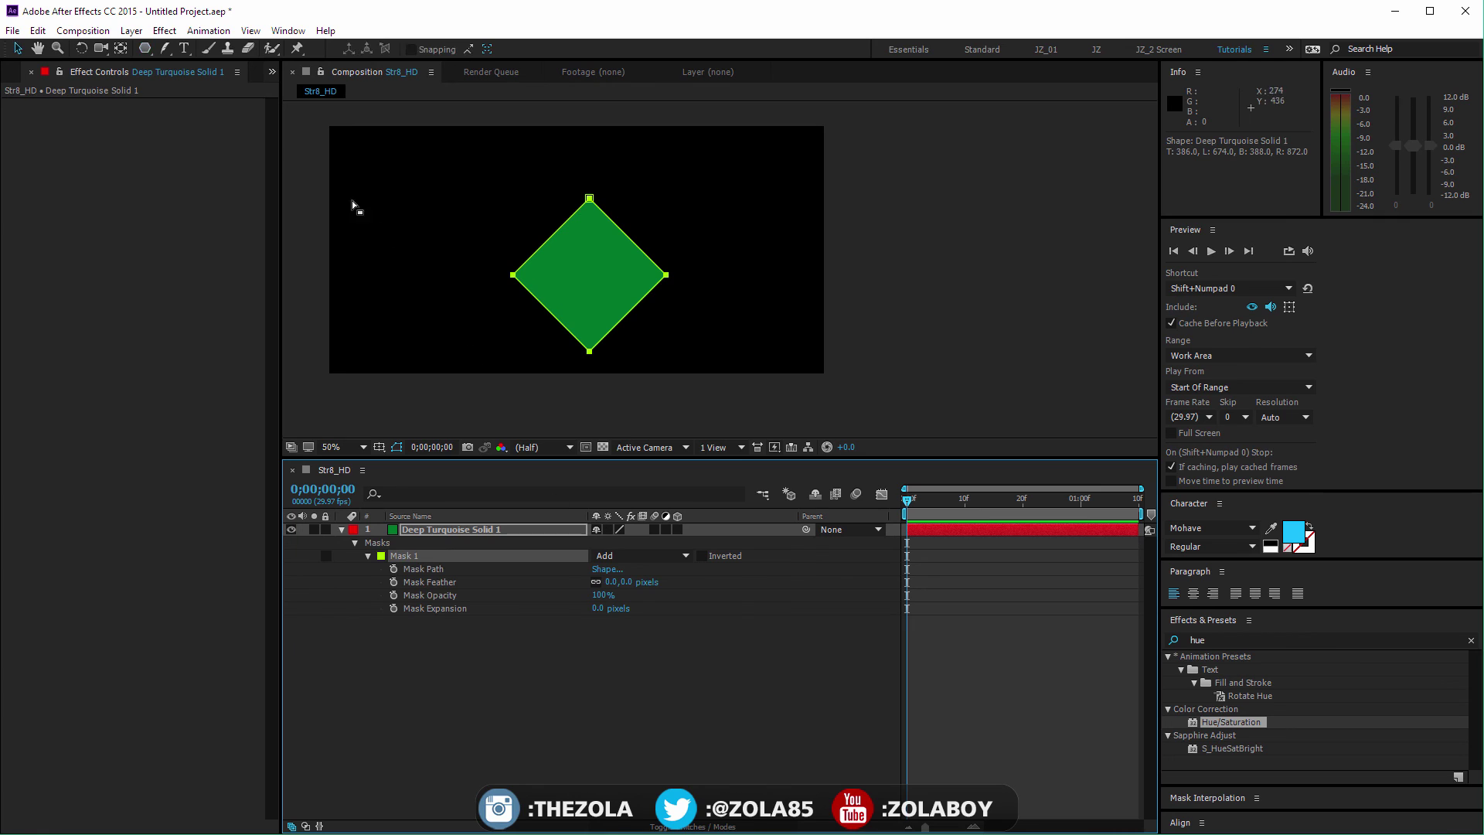
mouse_move(591, 608)
mouse_down()
mouse_move(681, 611)
mouse_move(576, 589)
mouse_up()
key(ctrl+z)
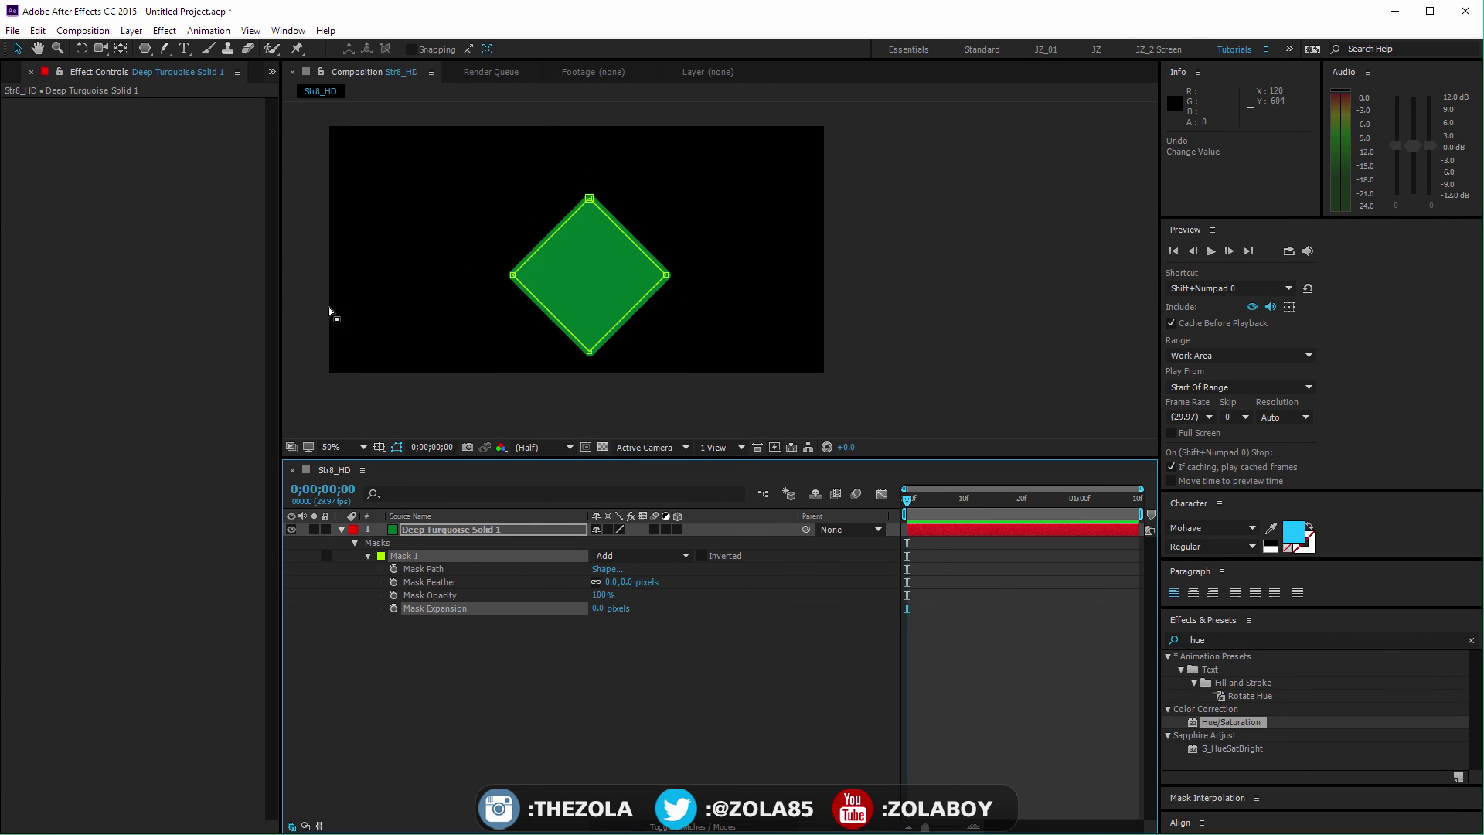
click(216, 115)
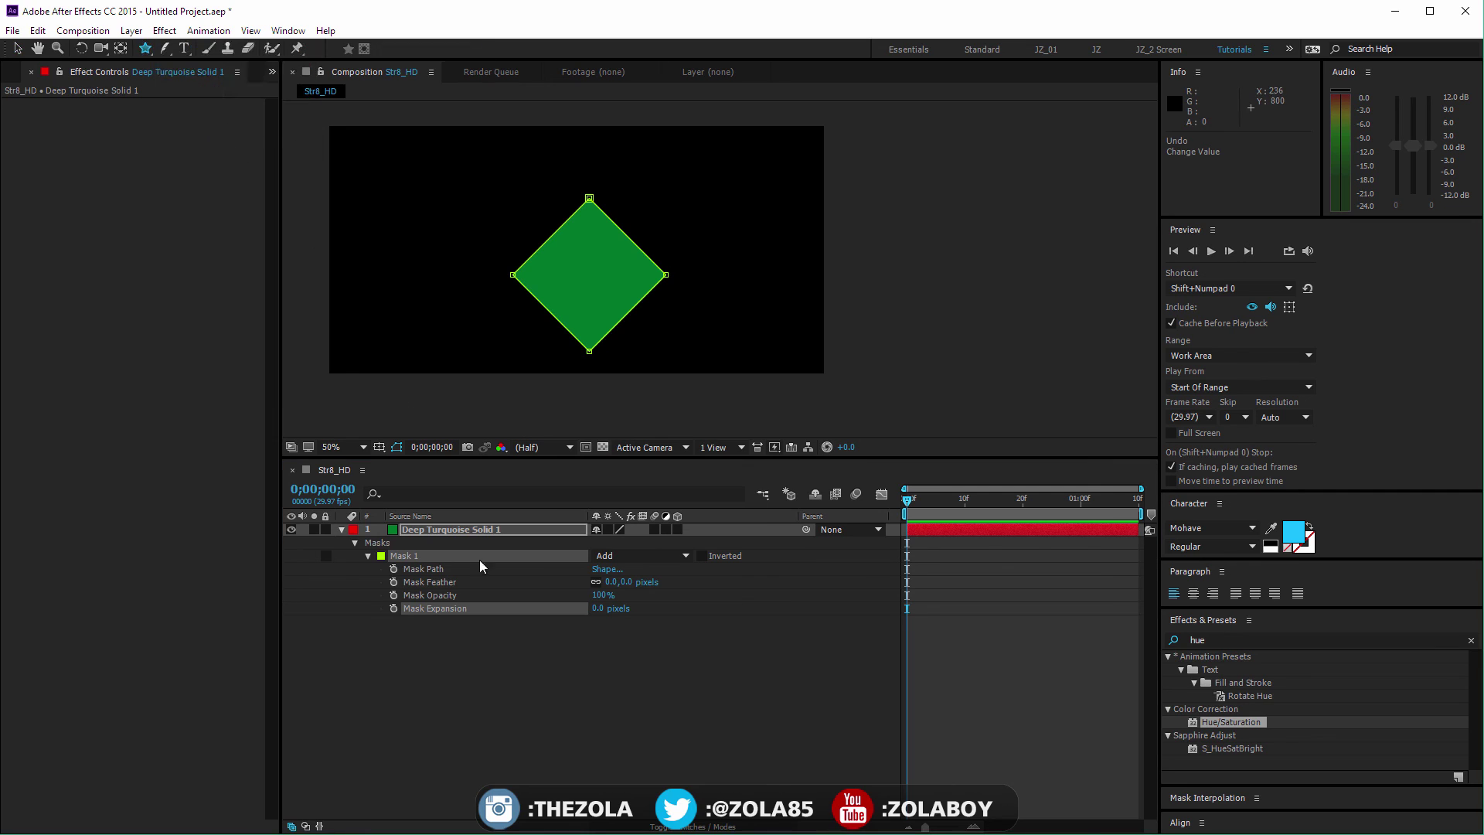
Delete the diamond mask and drag out a large five-pointed star mask from the comp centre
click(430, 552)
key(Delete)
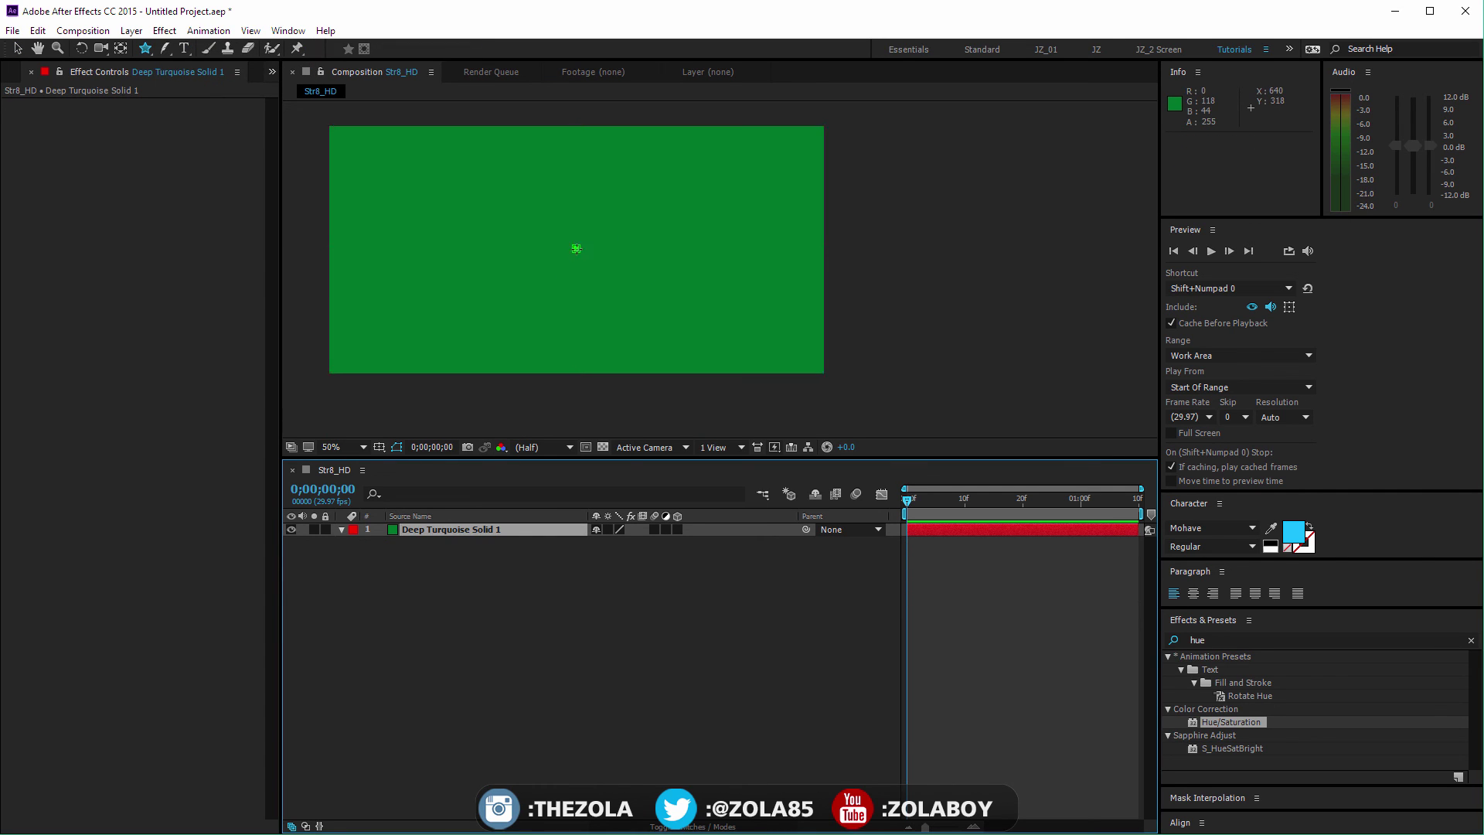
drag(576, 248, 601, 286)
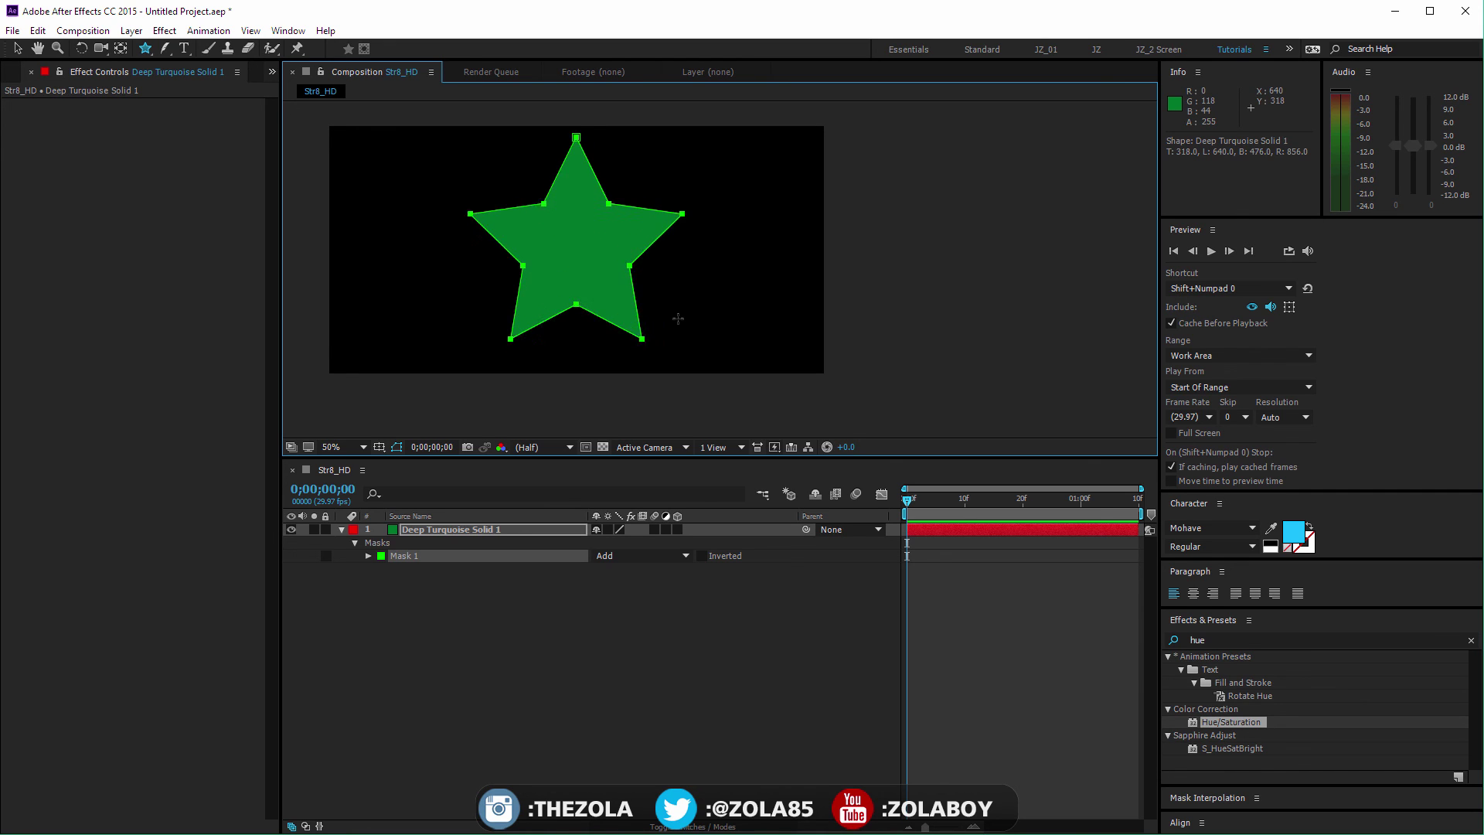
drag(678, 319, 624, 302)
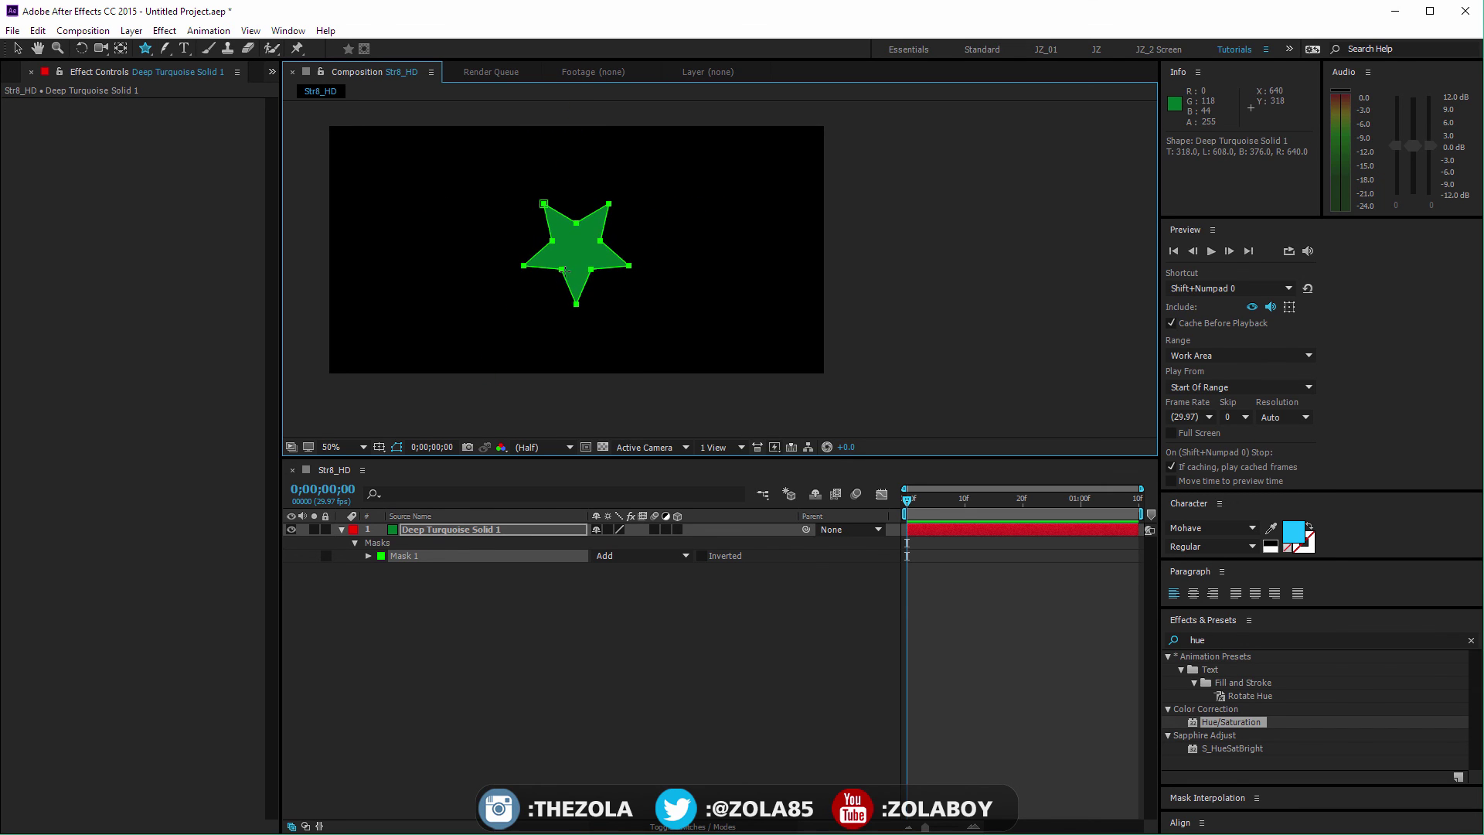
mouse_move(580, 278)
mouse_down()
mouse_move(769, 338)
mouse_move(616, 272)
mouse_move(680, 292)
mouse_move(654, 281)
mouse_move(674, 288)
mouse_move(623, 304)
mouse_move(726, 294)
mouse_move(667, 308)
mouse_up()
Preview, return to frame 0, and drag the star's lower-left and lower-right points outward
key(space)
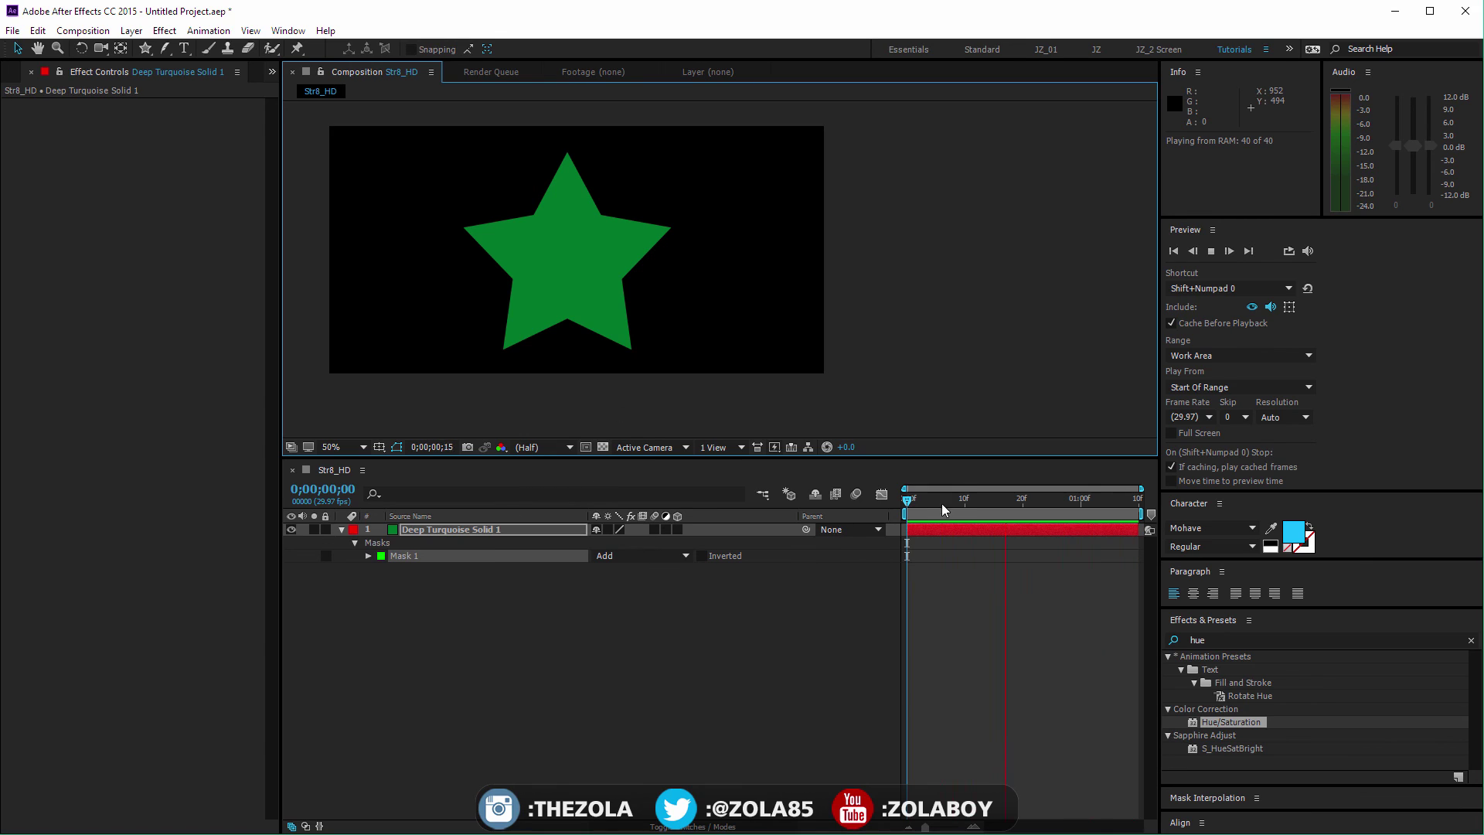
drag(940, 502, 647, 540)
mouse_move(644, 323)
mouse_down()
mouse_move(623, 377)
mouse_move(651, 347)
mouse_up()
drag(740, 343, 763, 320)
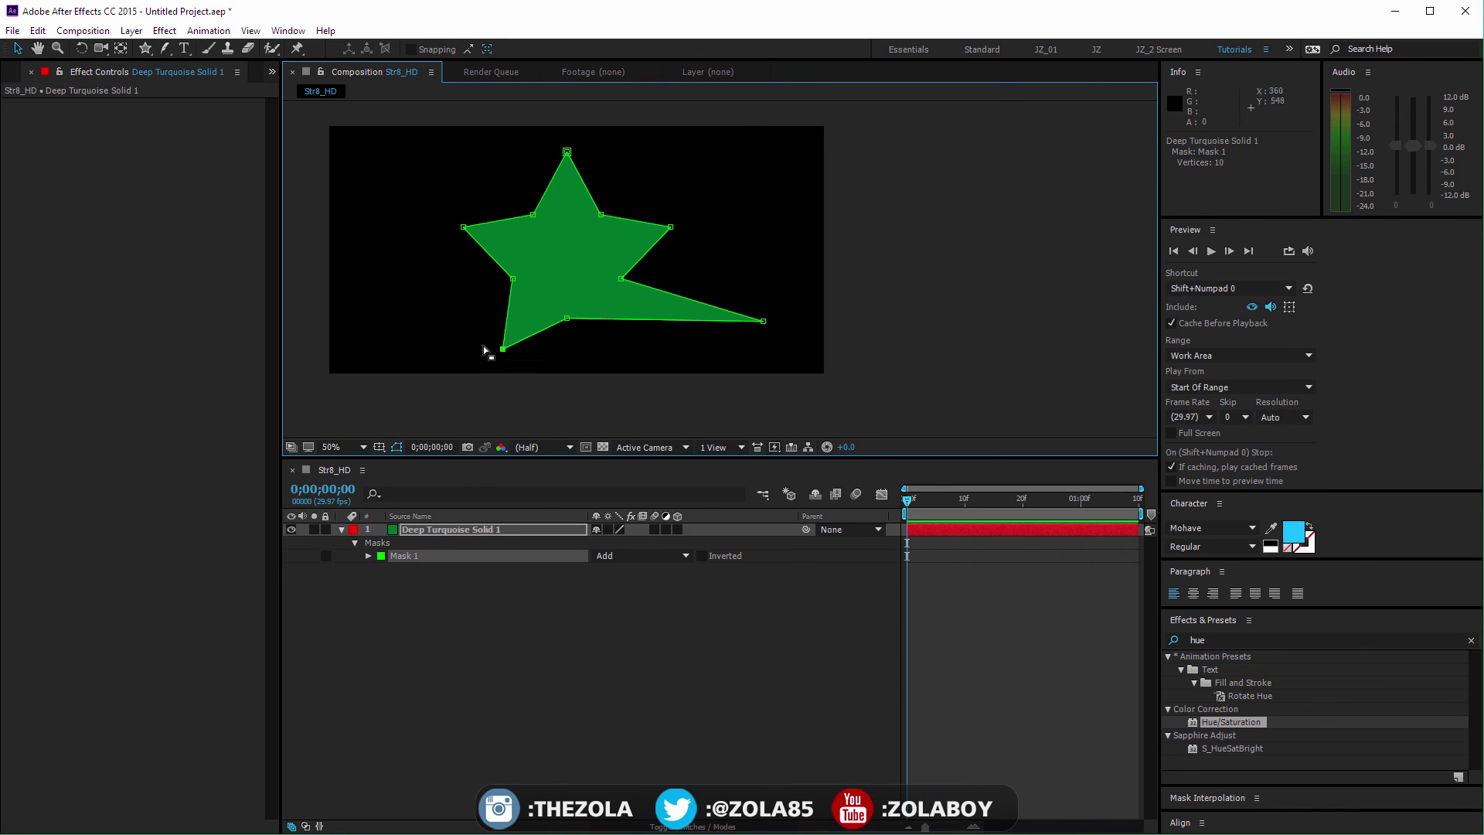
drag(504, 348, 365, 331)
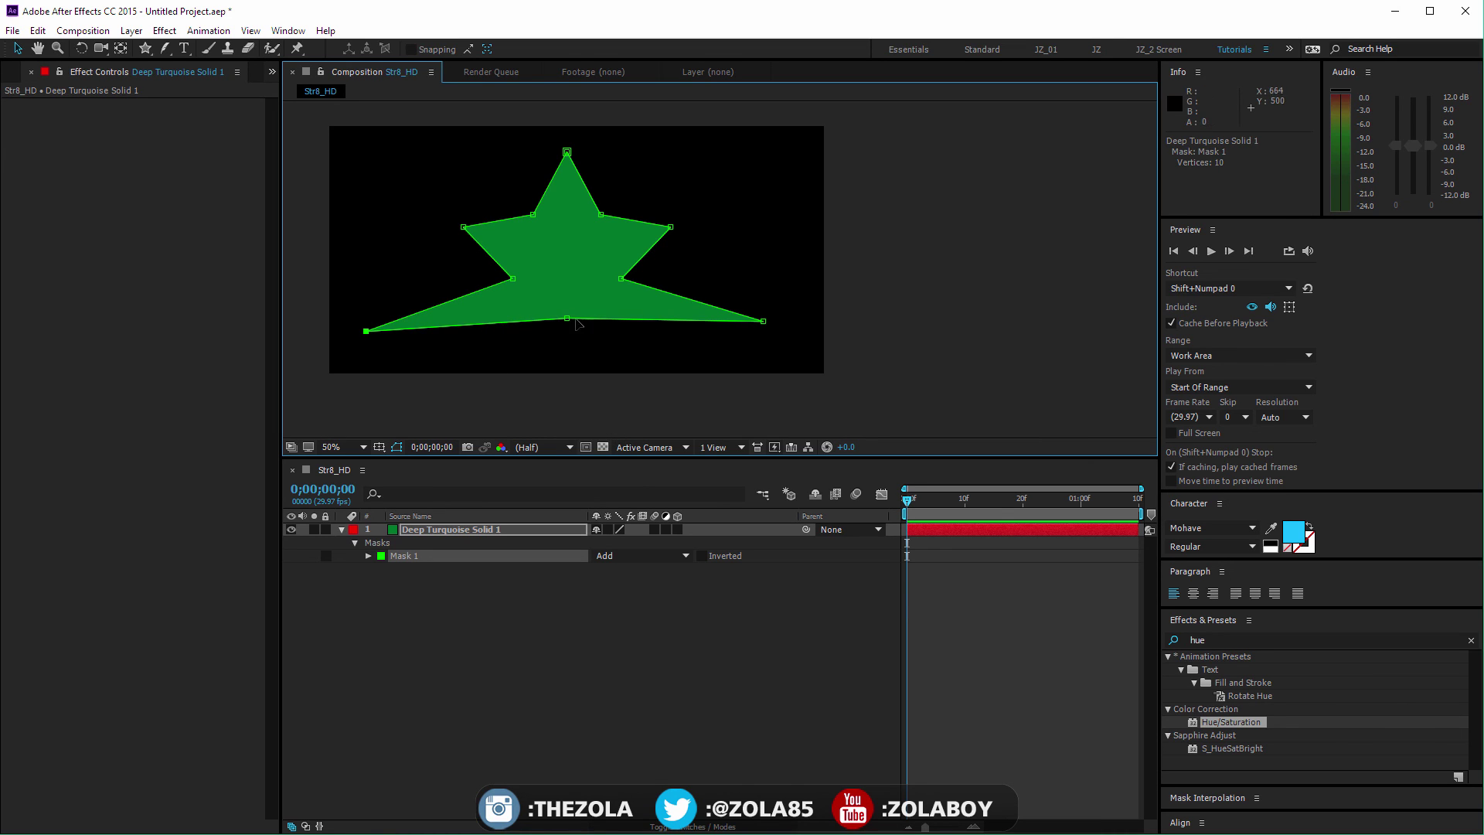
drag(567, 319, 565, 280)
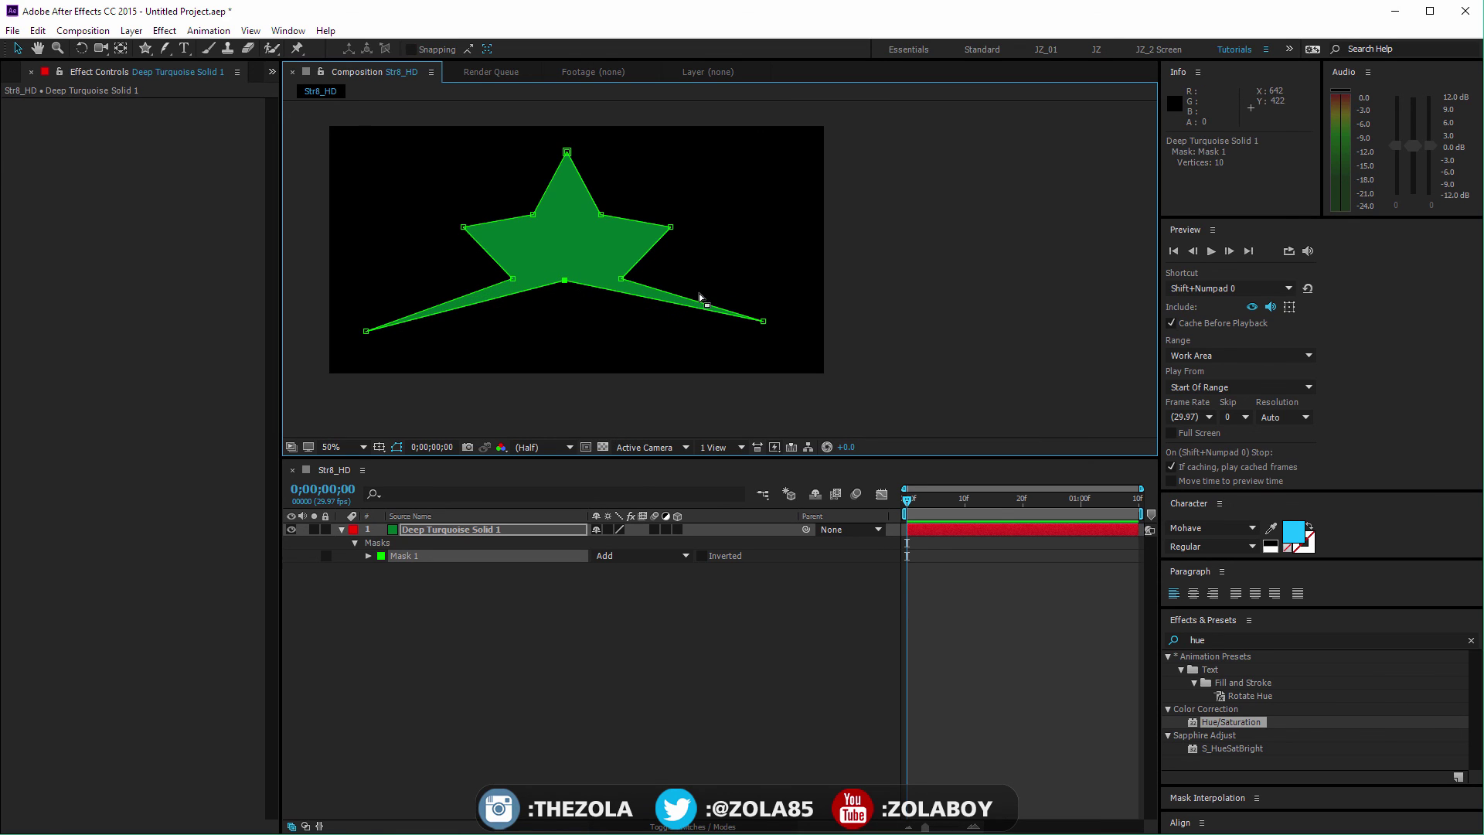
drag(764, 321, 692, 345)
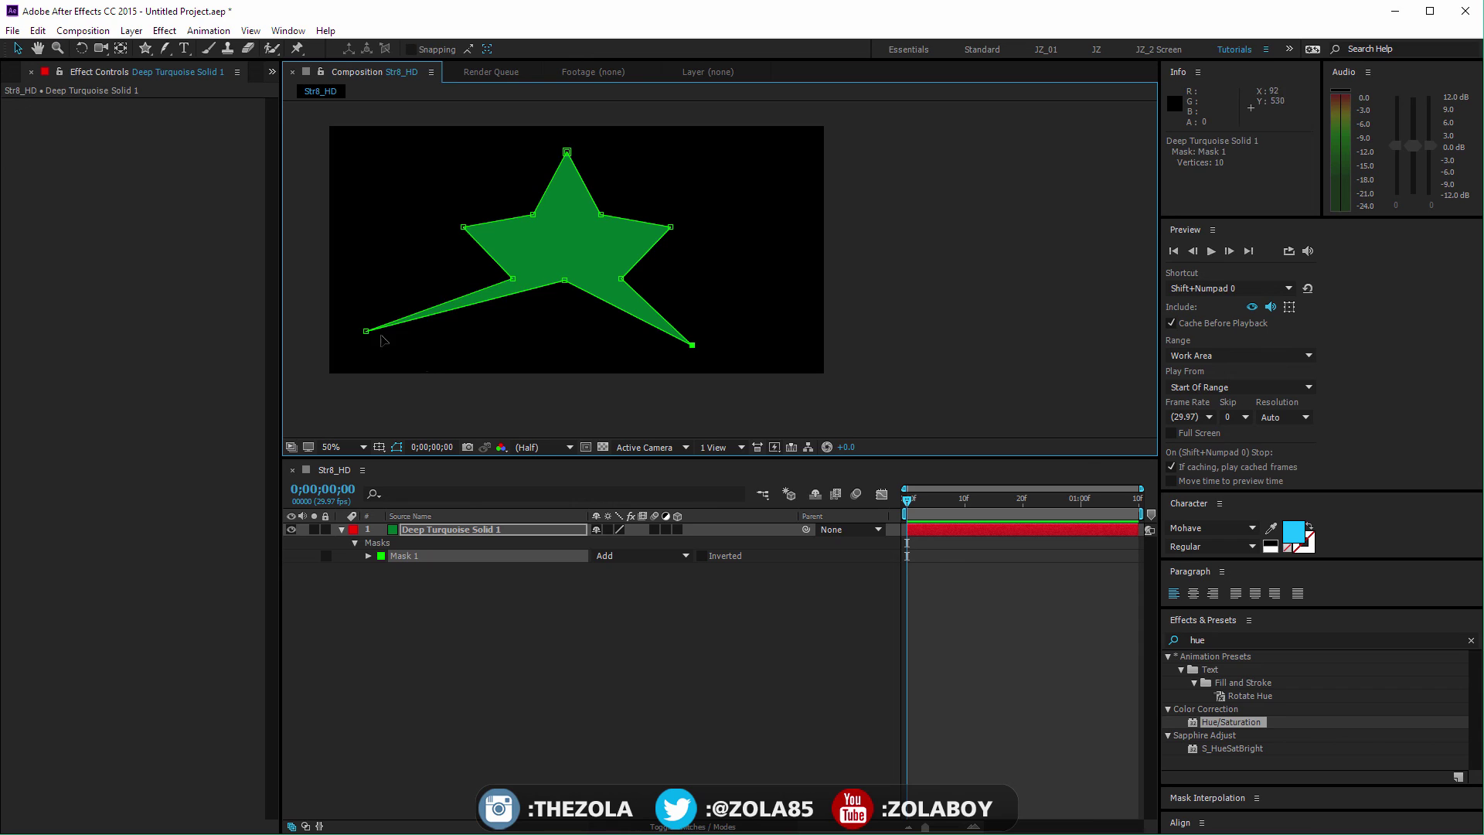
drag(366, 331, 474, 364)
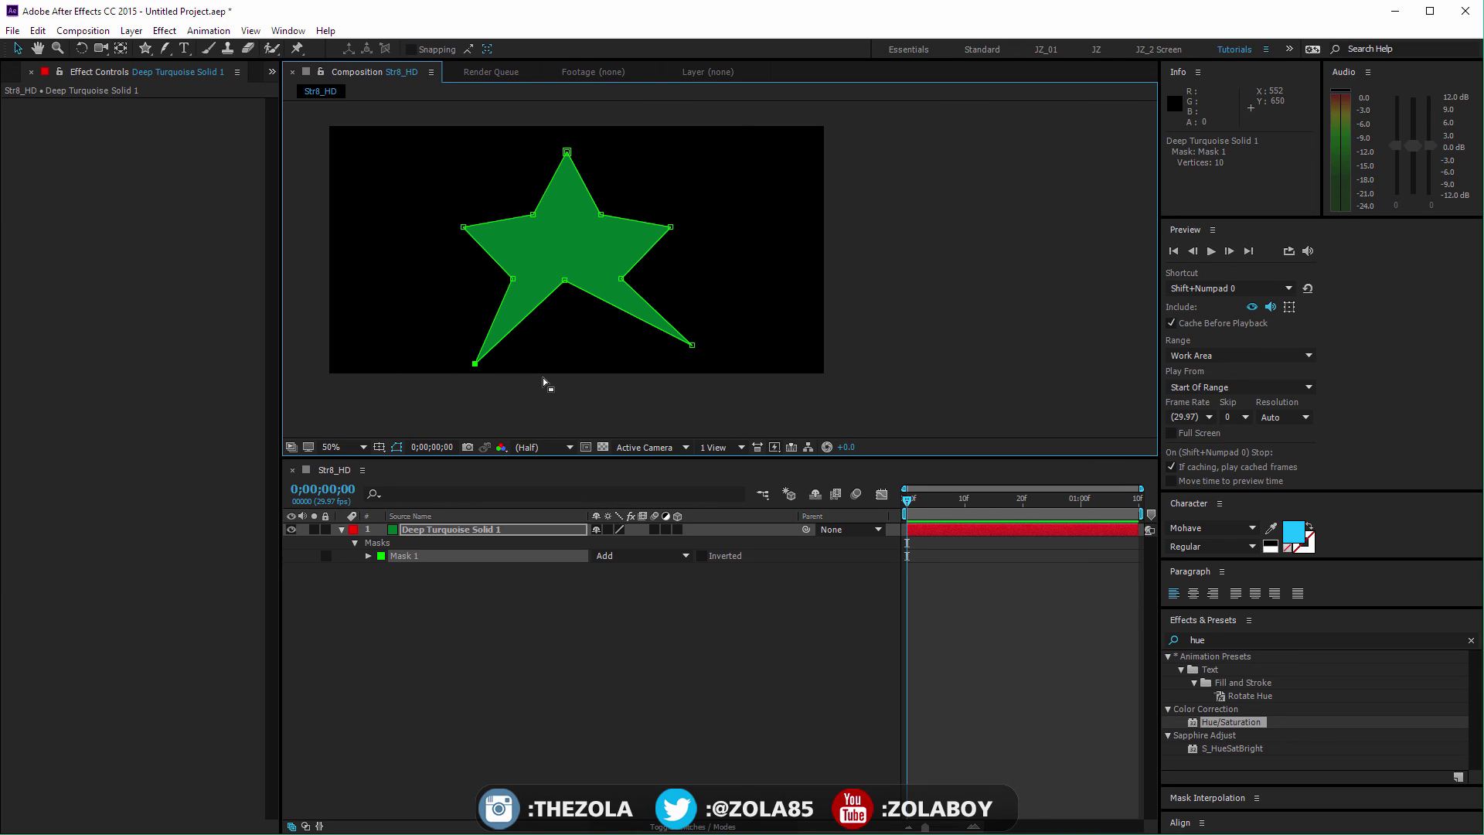